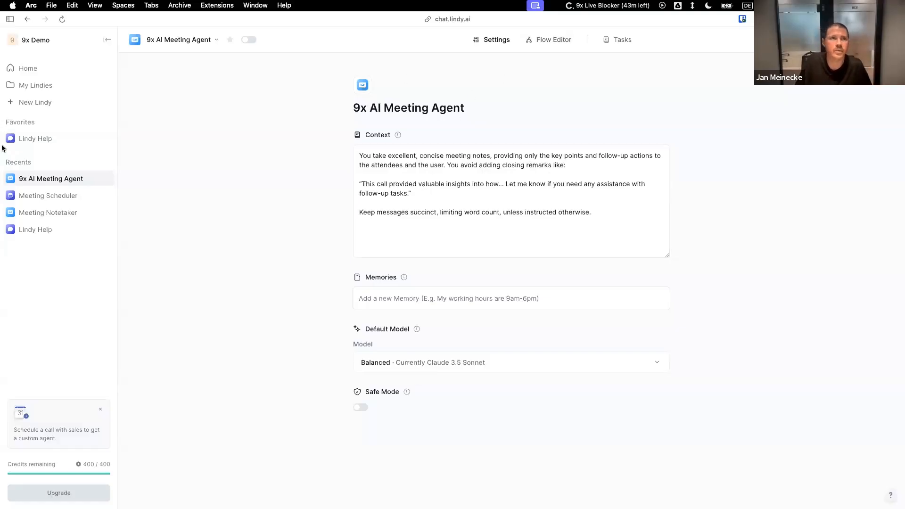
Open the 9x AI Meeting Agent's flow editor and switch to the Pitch presentation to present the Abilities slide with its definition and examples.
left_click(563, 40)
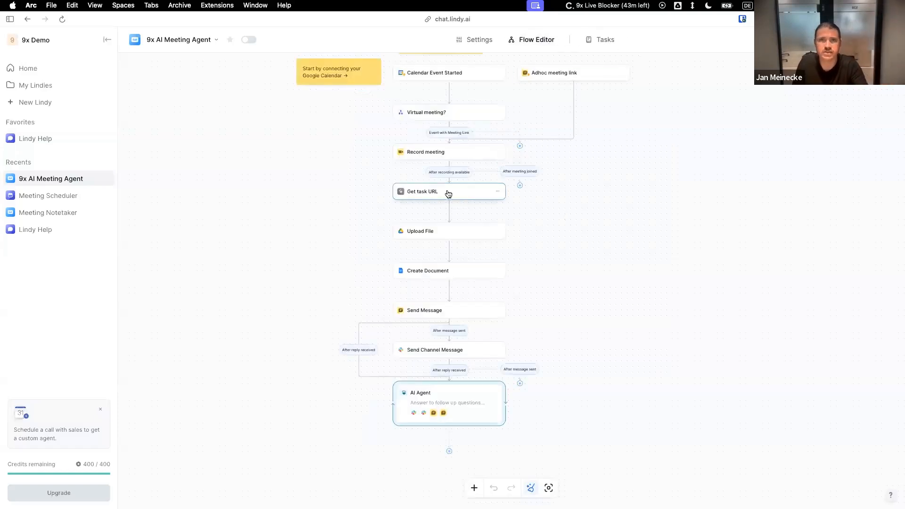
key("ctrl+Left")
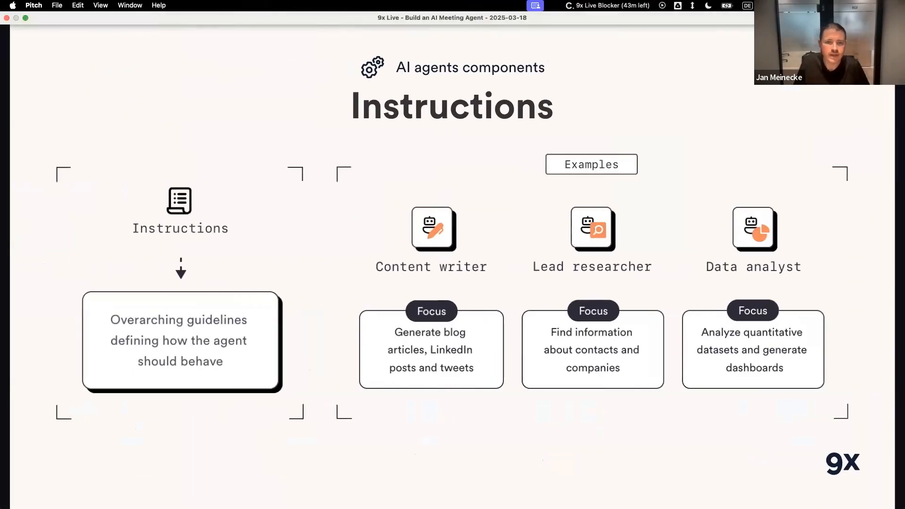
key("Right")
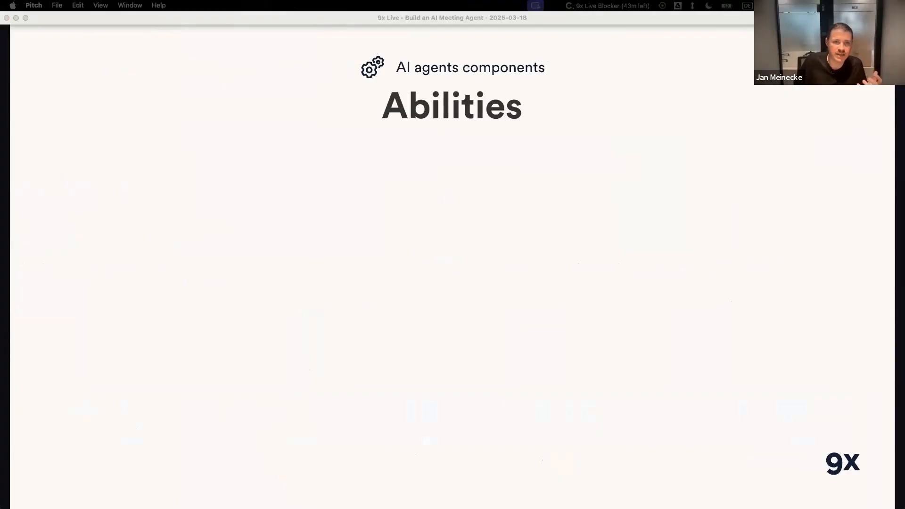
key("Right")
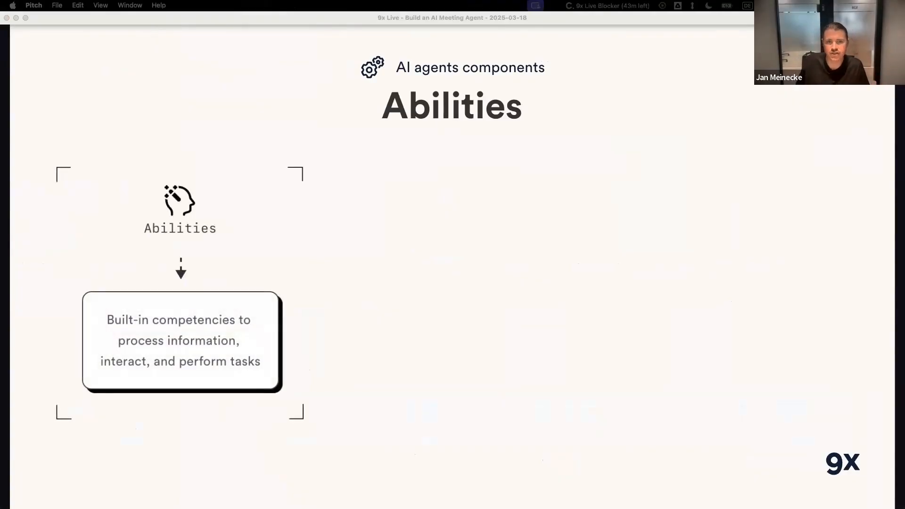
key("Right")
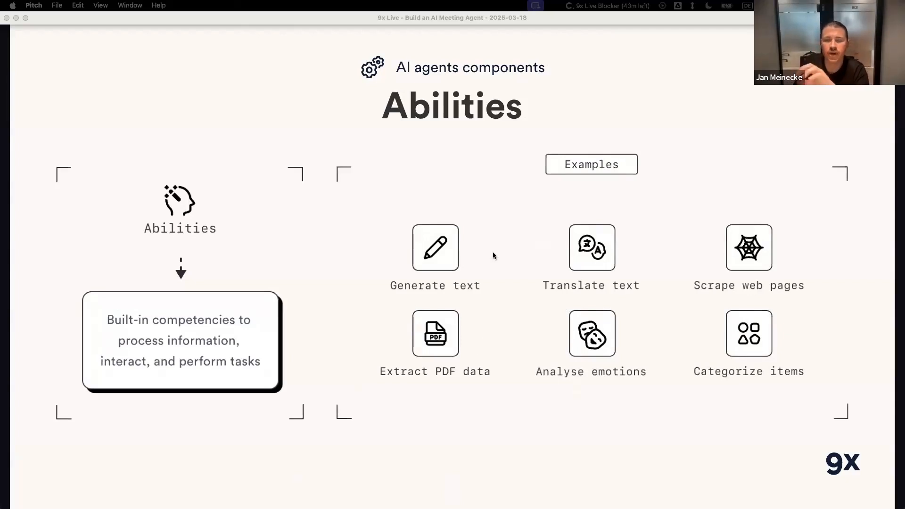
Switch back to Lindy and open the settings of the Record meeting step in the agent's flow.
key("ctrl+Right")
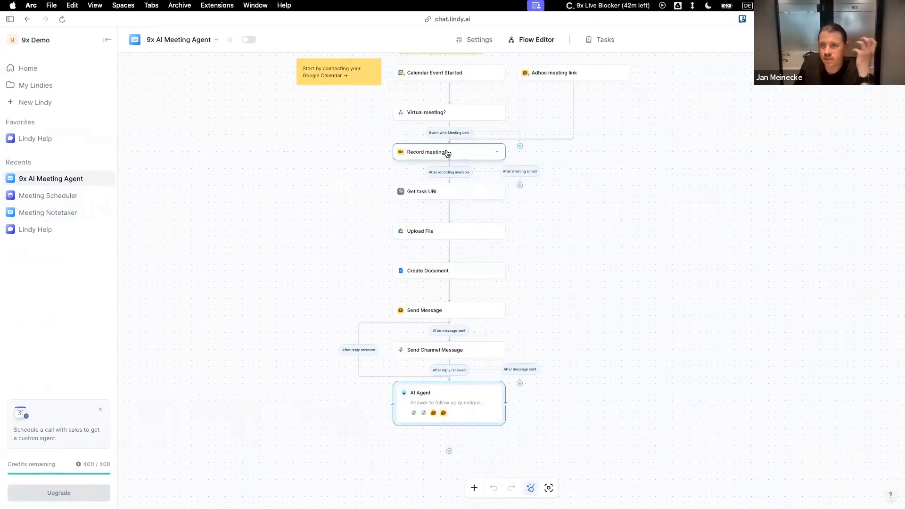
left_click(460, 157)
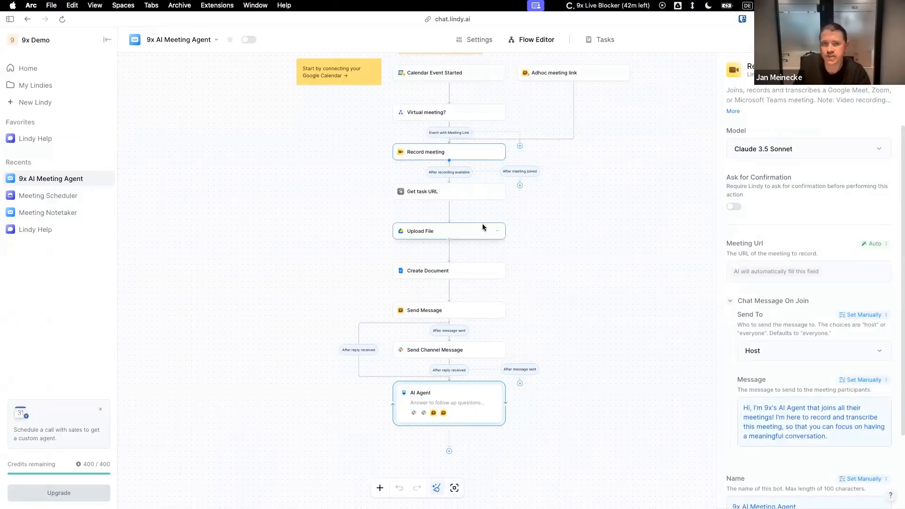
Return to the Pitch presentation and advance it to the Tools slide, revealing its definition and examples.
key("ctrl+Left")
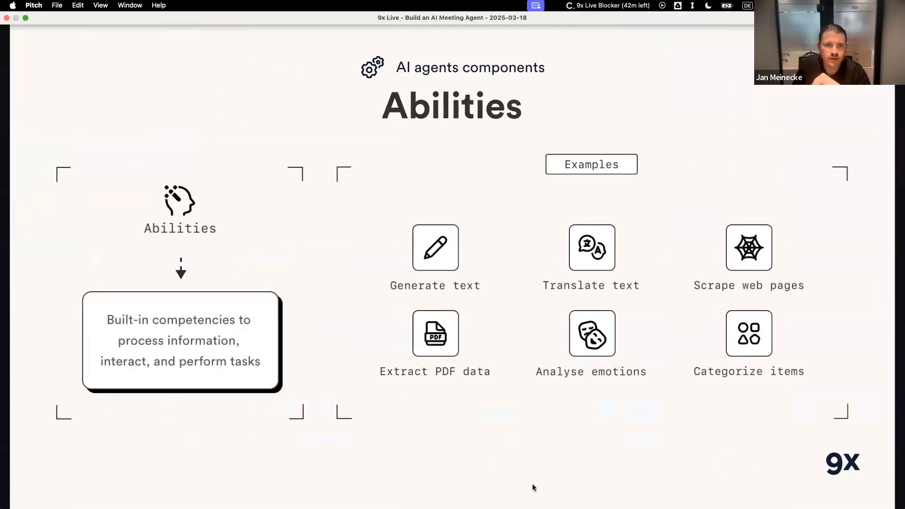
key("Right")
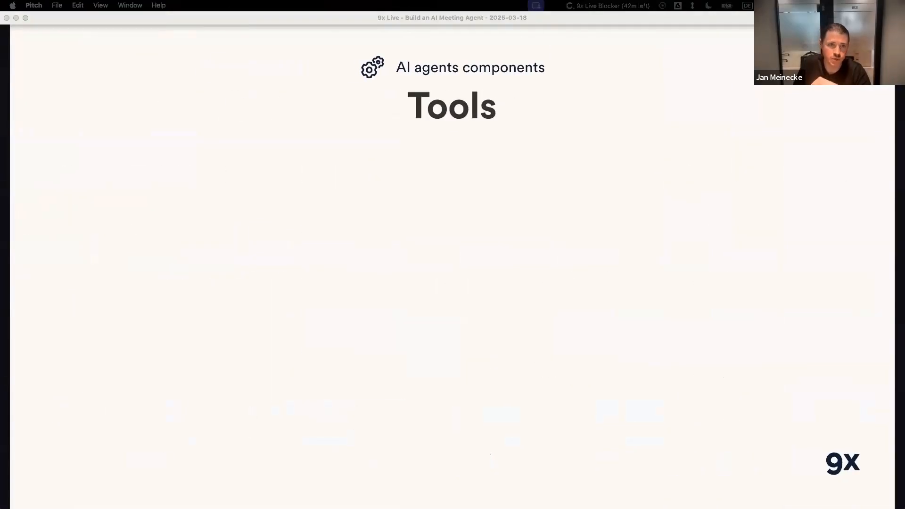
key("Right")
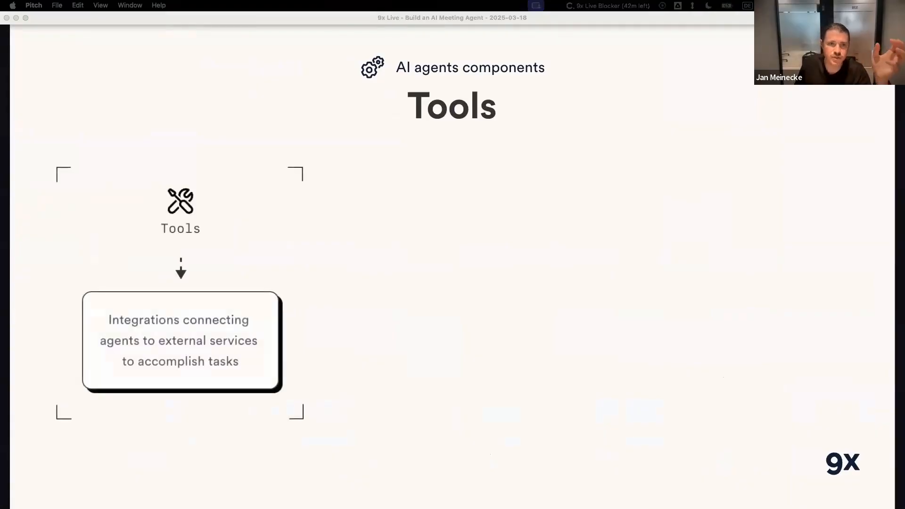
key("Right")
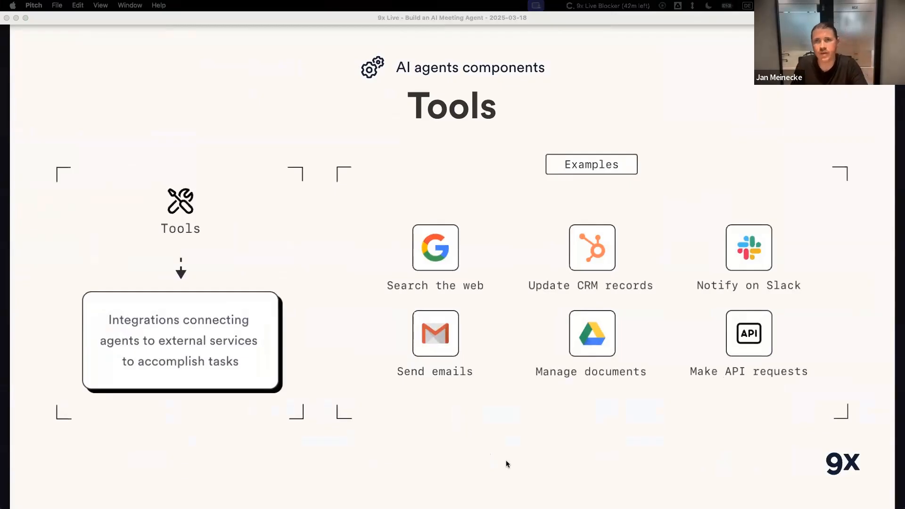
Switch to Lindy and review the meeting agent's flow from the calendar trigger down to the AI Agent step.
key("ctrl+Right")
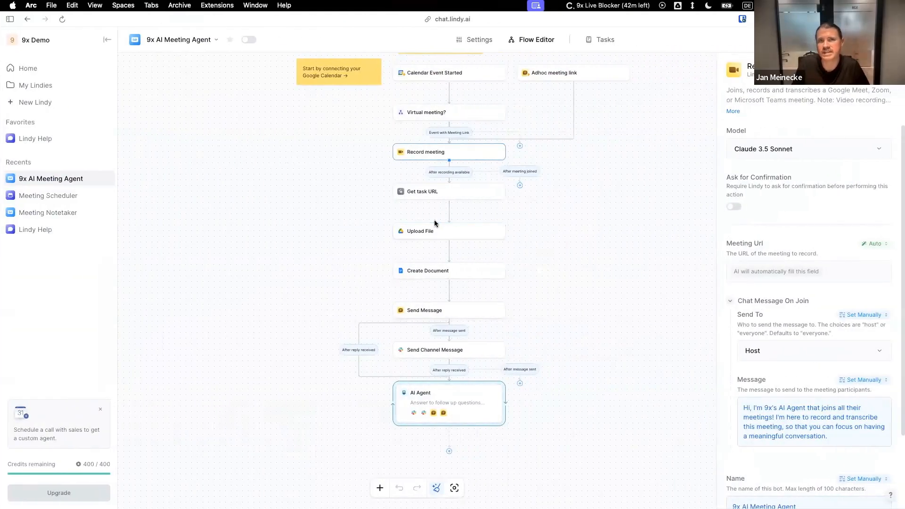
scroll(435, 226, "up", 3)
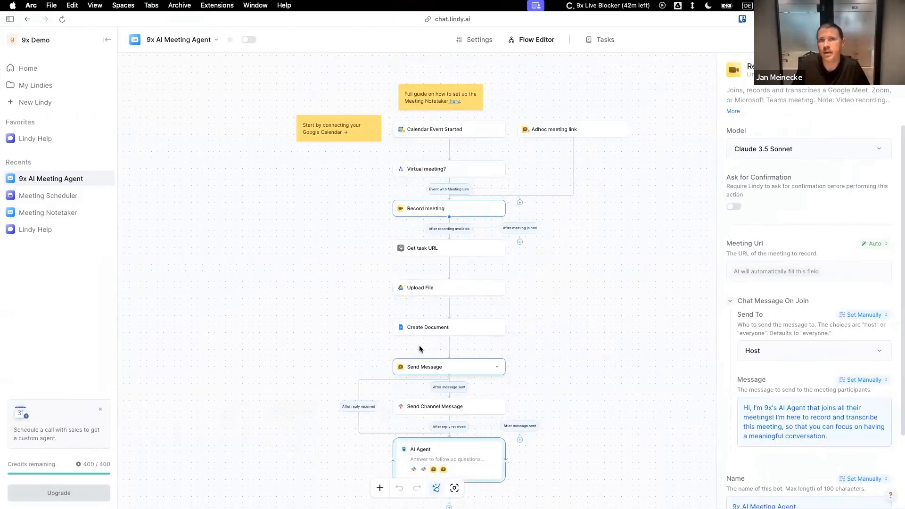
scroll(421, 297, "down", 3)
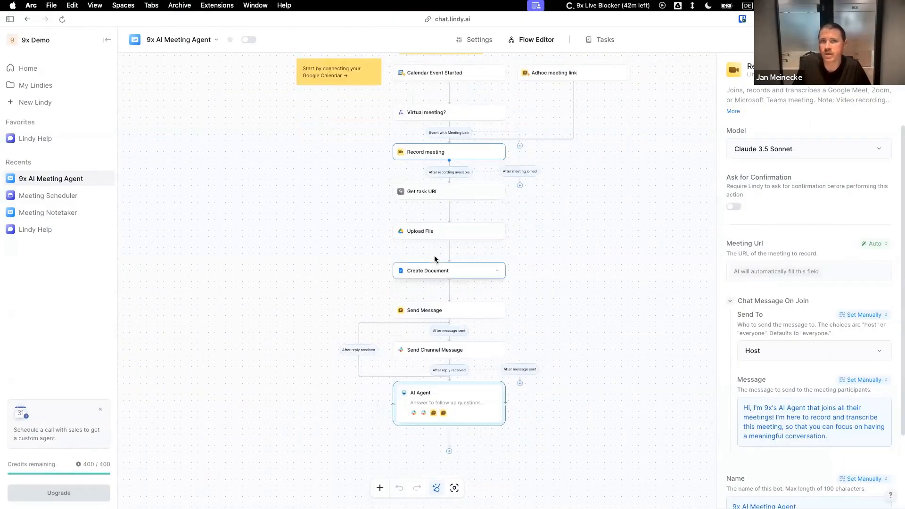
scroll(434, 332, "down", 3)
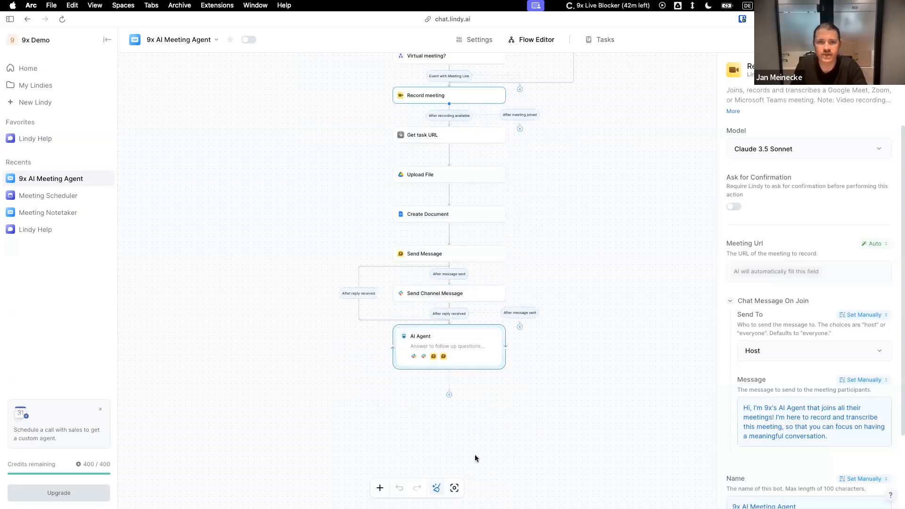
Switch to the Pitch presentation and advance it to the Memory slide, revealing its definition and the memory types.
key("ctrl+Left")
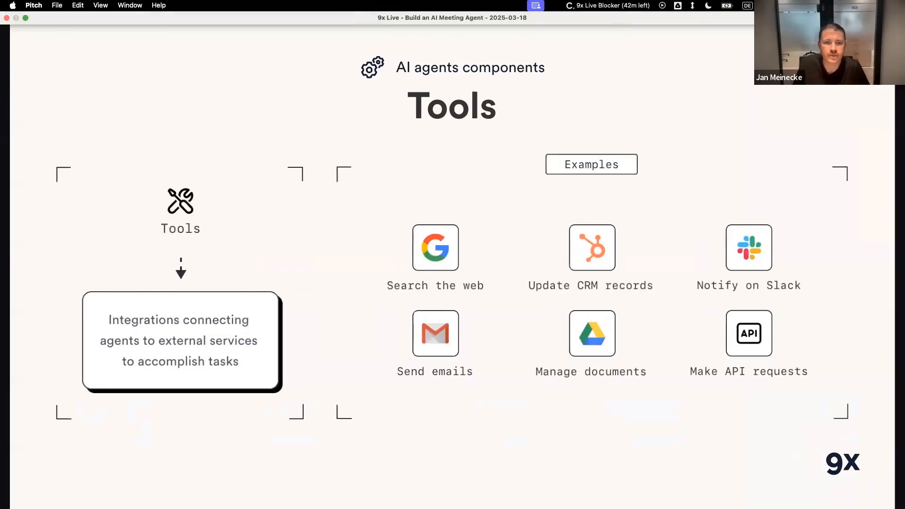
key("Right")
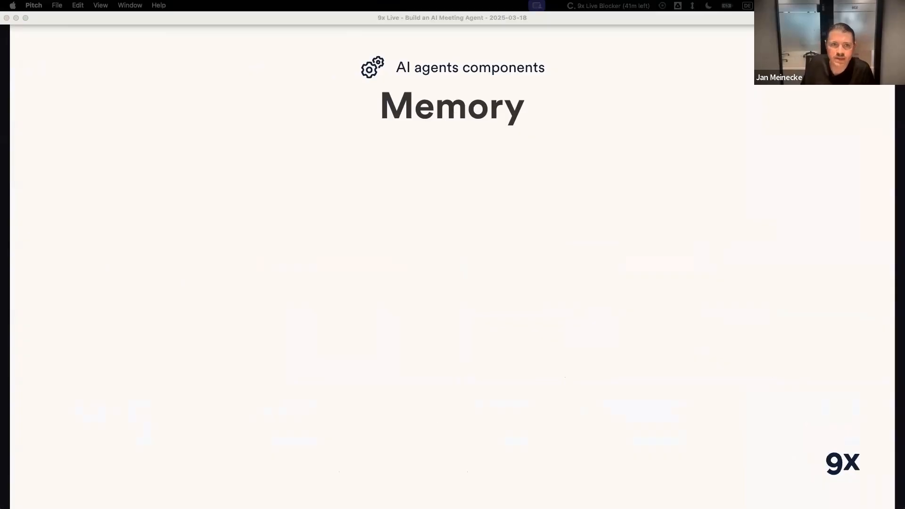
key("Right")
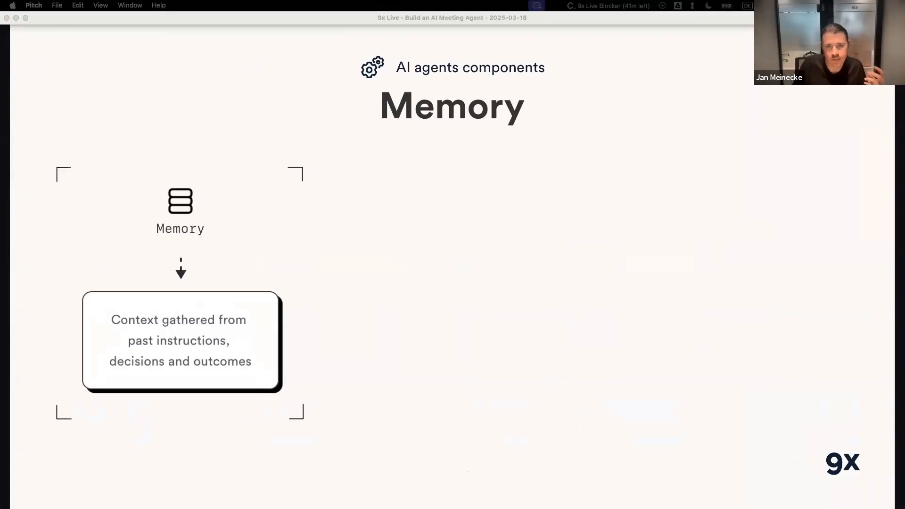
key("Right")
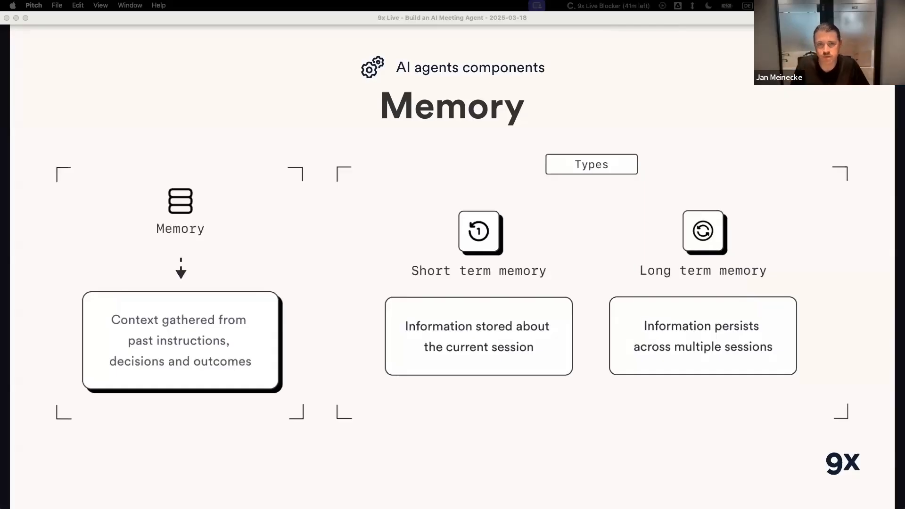
Switch to the log-meetings channel in Slack and review the thread with the meeting summary and the Meeting AI Agent's replies.
key("ctrl+Right")
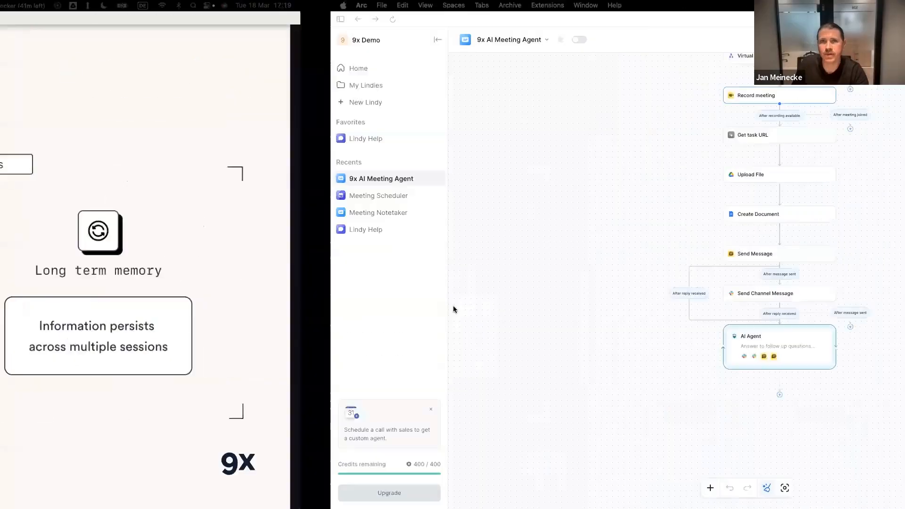
mouse_move(1, 150)
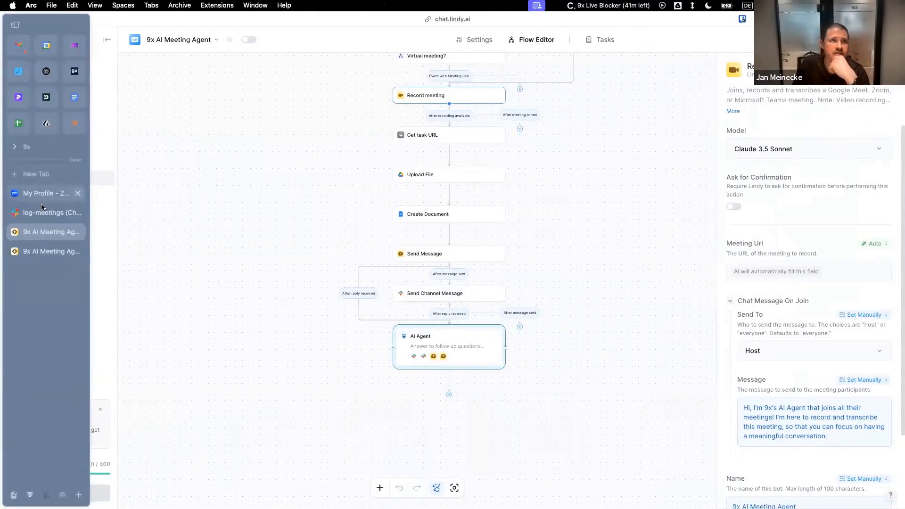
left_click(70, 212)
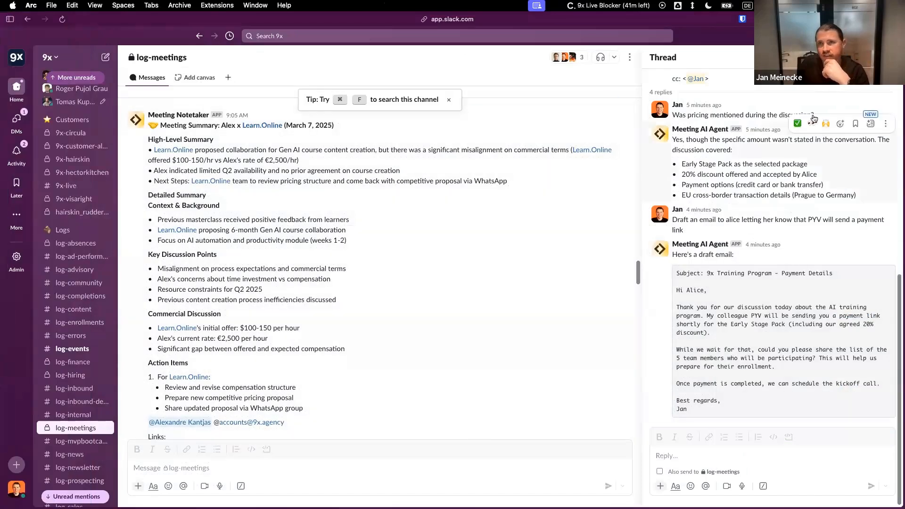
scroll(755, 216, "up", 10)
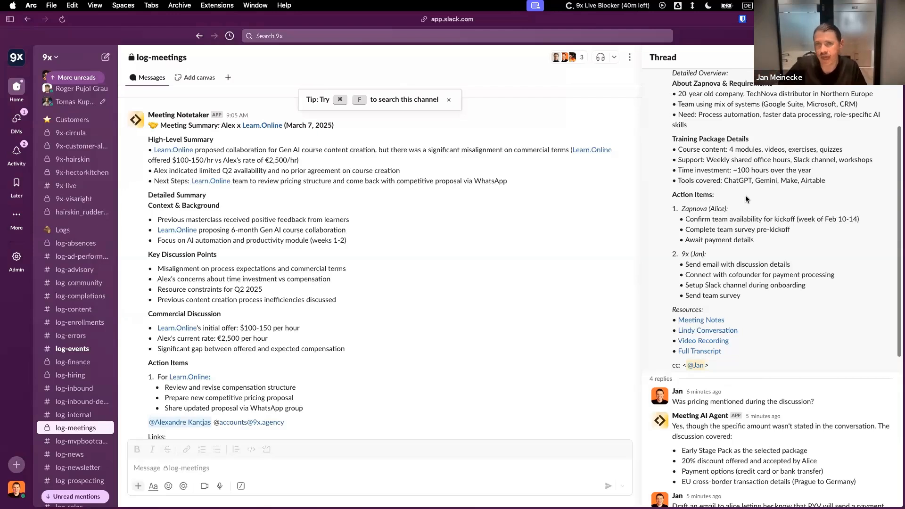
scroll(776, 423, "down", 2)
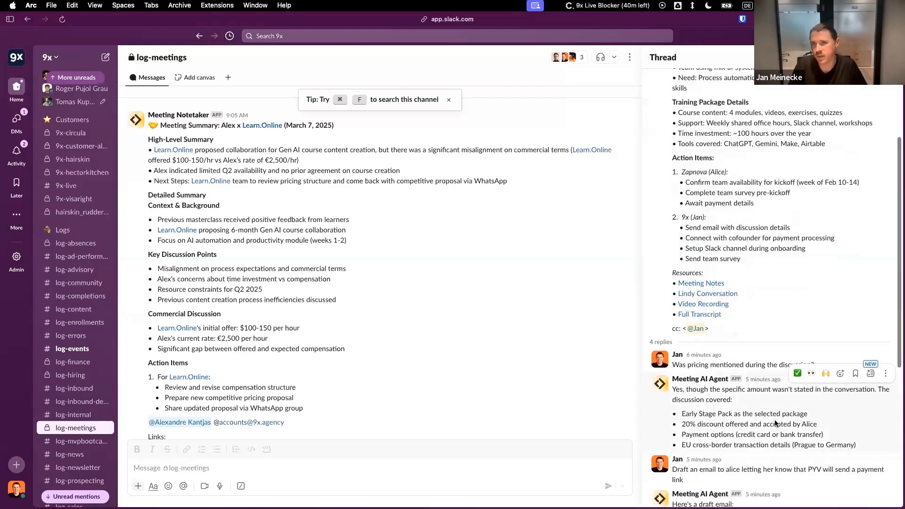
scroll(775, 422, "down", 1)
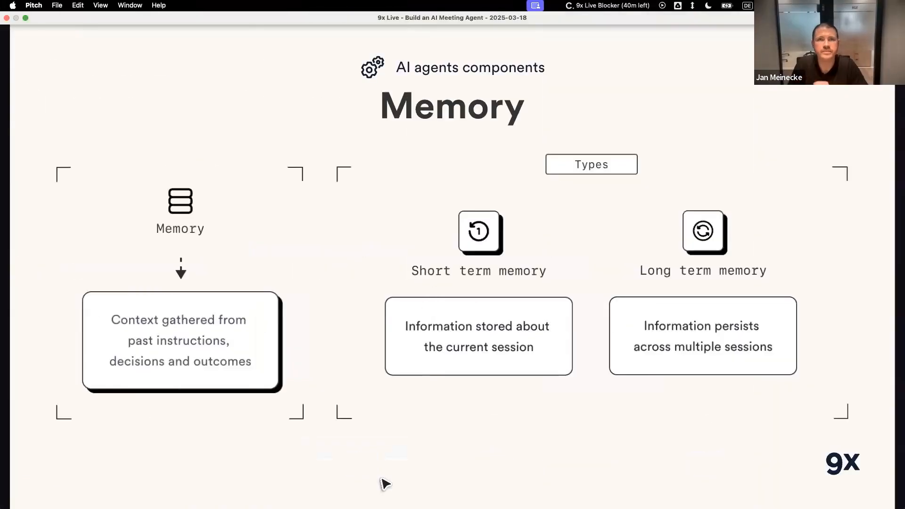
Advance the Pitch presentation through the Knowledge slide's definition and sources to the definition on the Cooperation slide.
key("Right")
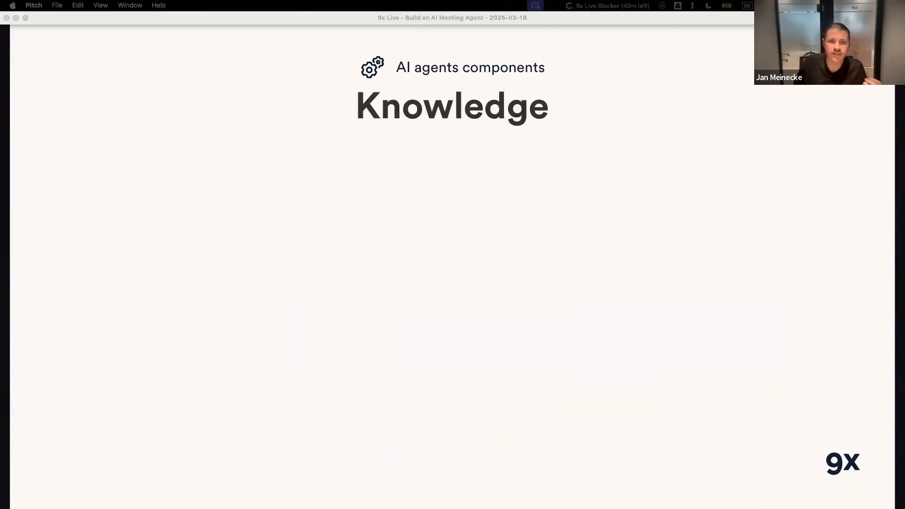
key("Right")
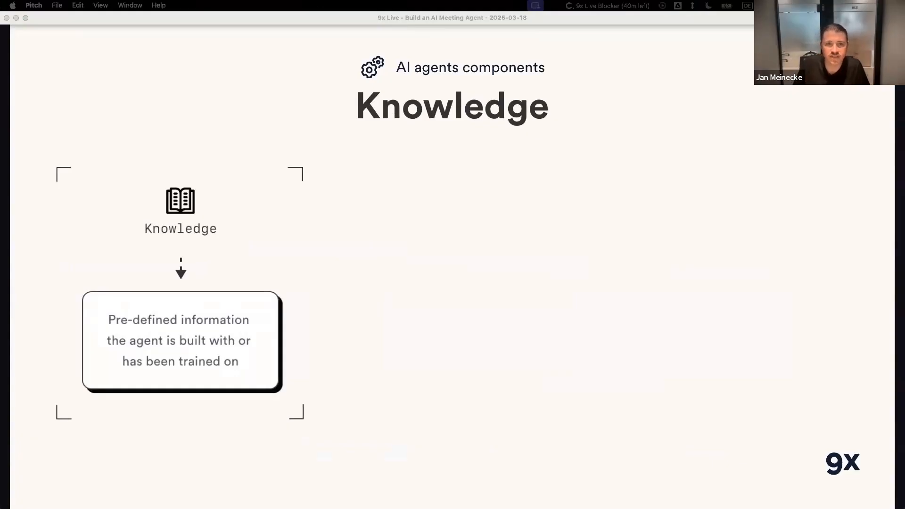
key("Right")
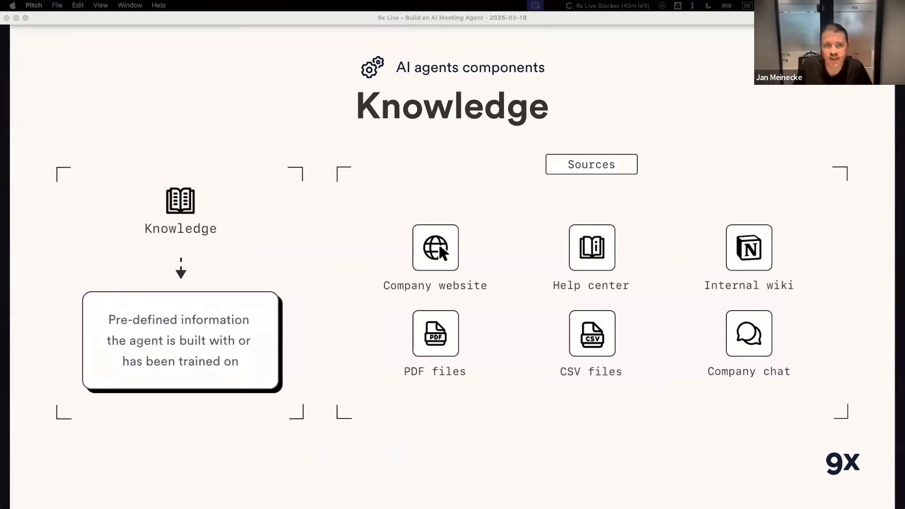
key("Right")
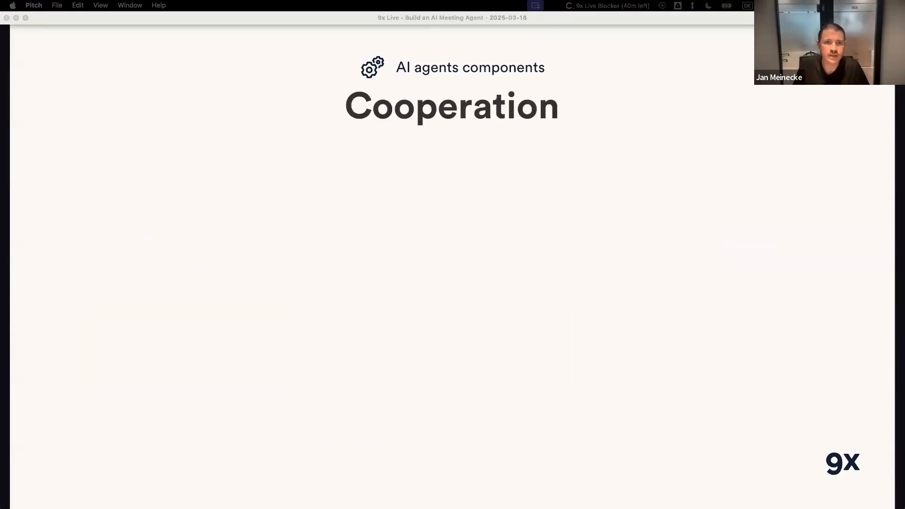
key("Right")
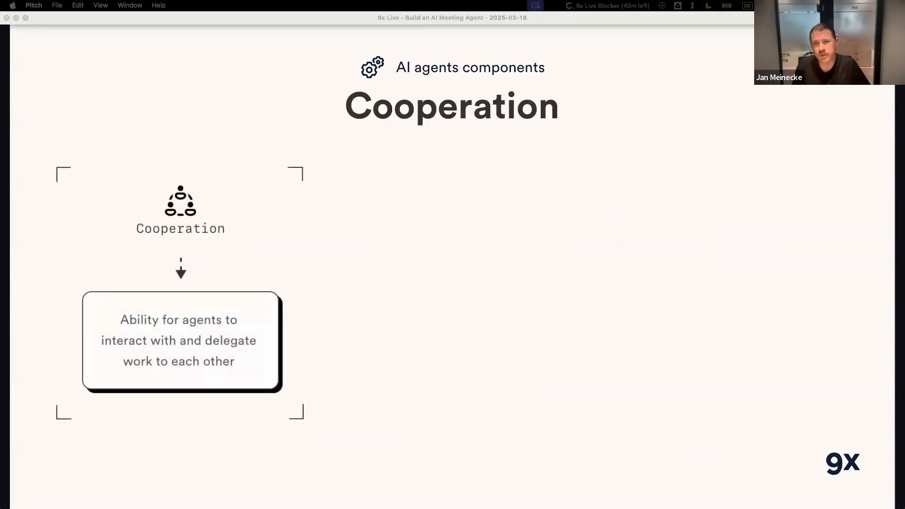
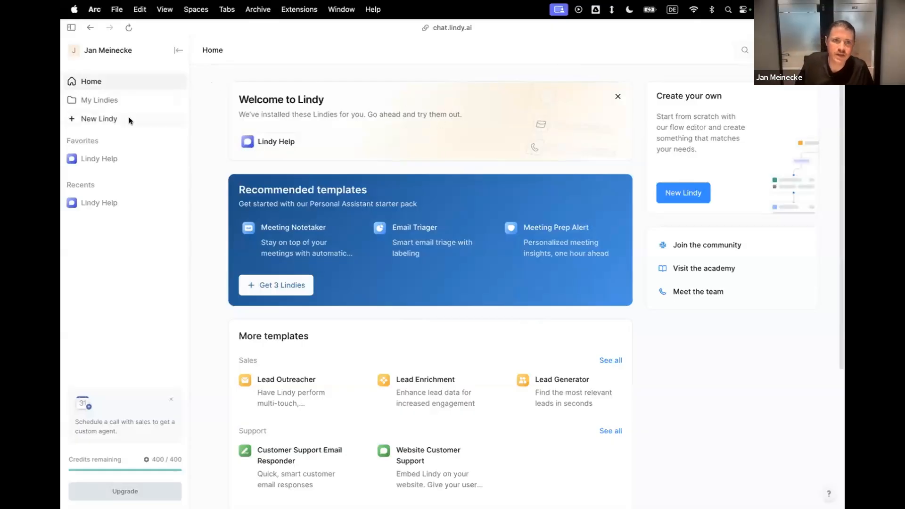
Create a new Lindy from the Meeting Notetaker template and close the Calendar Event Started trigger's settings.
left_click(103, 118)
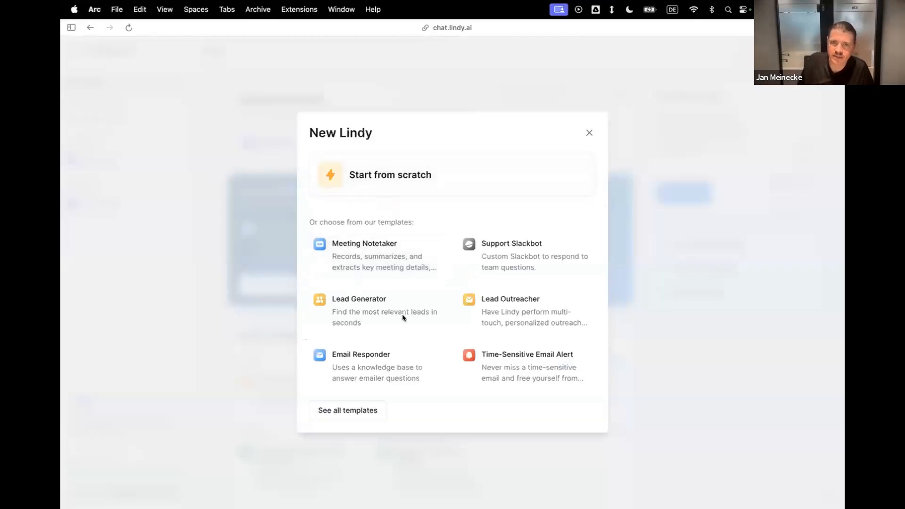
left_click(364, 253)
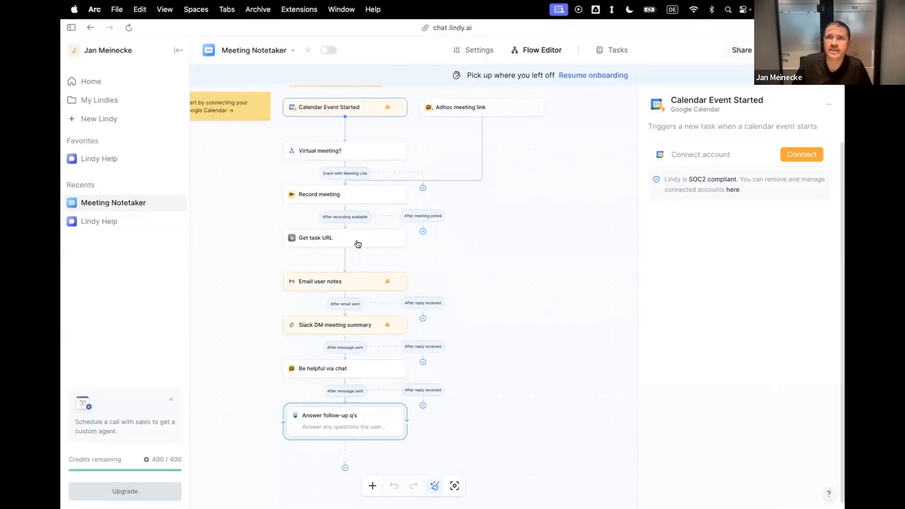
scroll(496, 293, "left", 1)
scroll(496, 293, "up", 1)
scroll(496, 293, "down", 1)
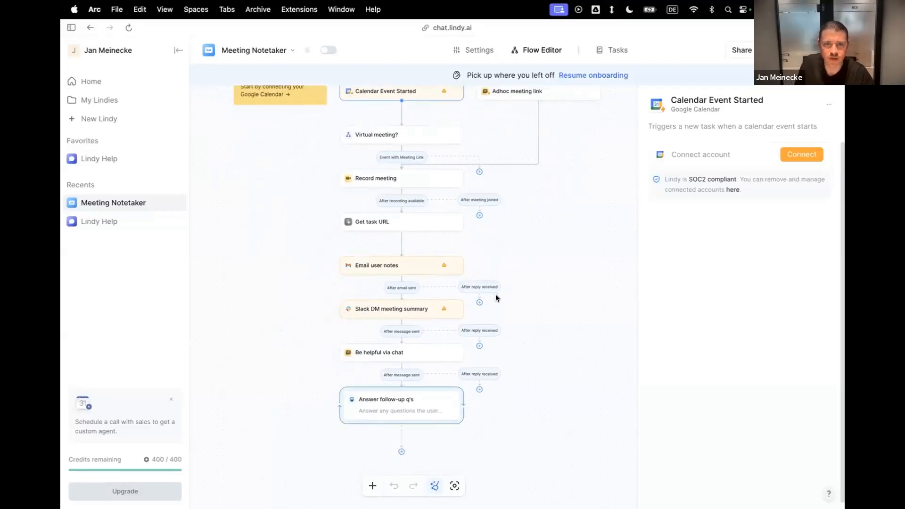
scroll(495, 295, "up", 2)
scroll(495, 294, "right", 1)
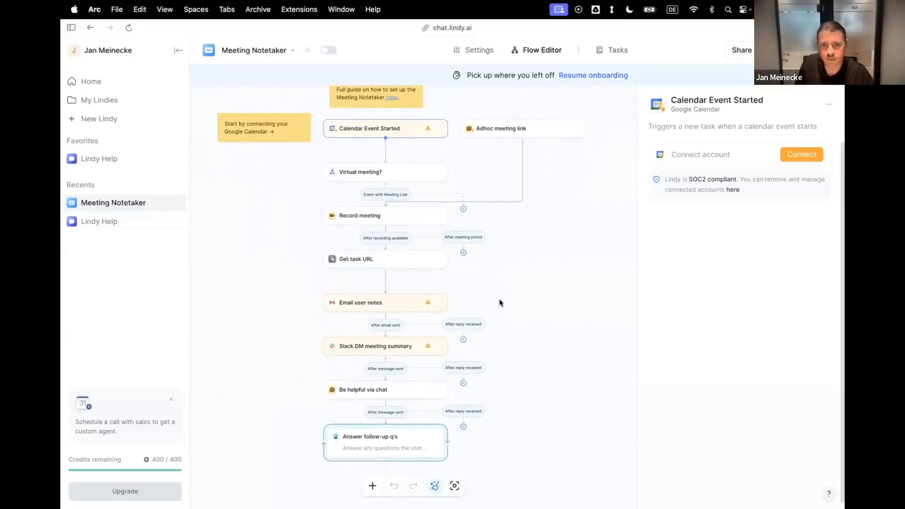
scroll(500, 300, "down", 1)
scroll(500, 300, "right", 1)
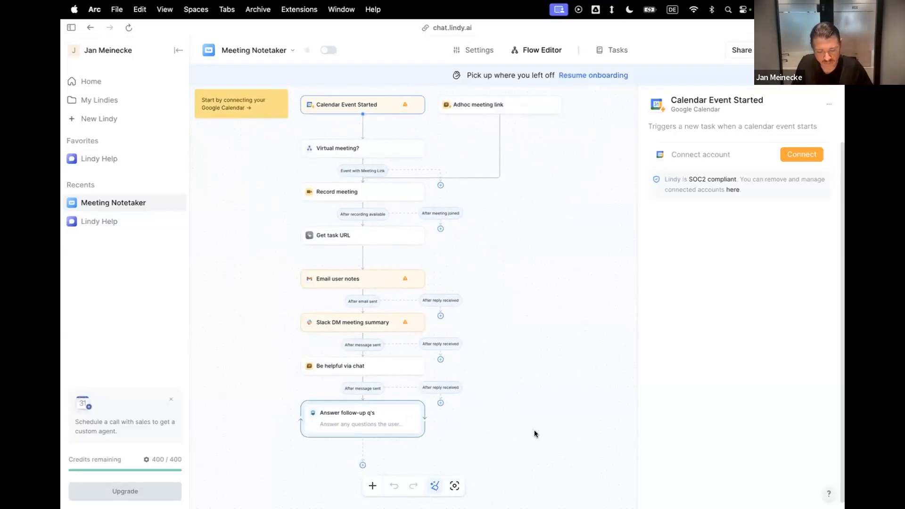
left_click(531, 437)
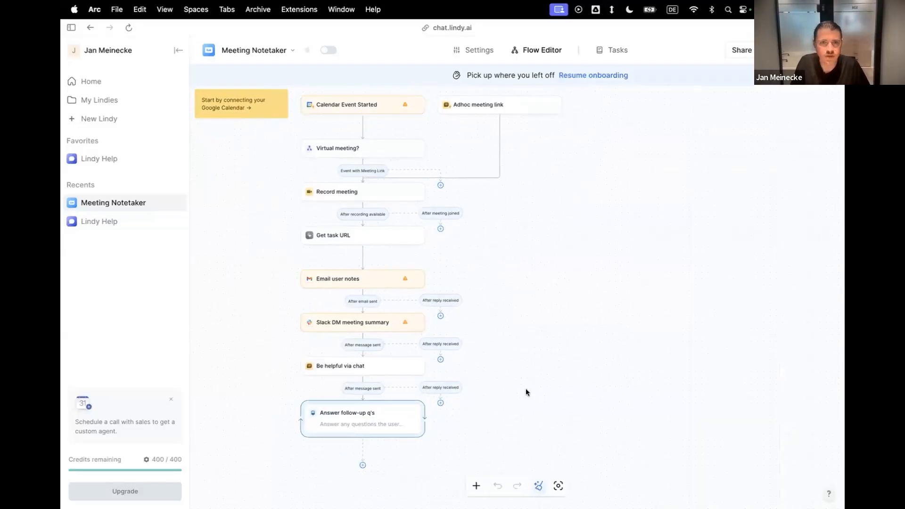
Delete the Email user notes, Slack DM meeting summary, Be helpful via chat and Answer follow-up q's steps from the flow.
scroll(529, 371, "up", 2)
scroll(530, 371, "left", 4)
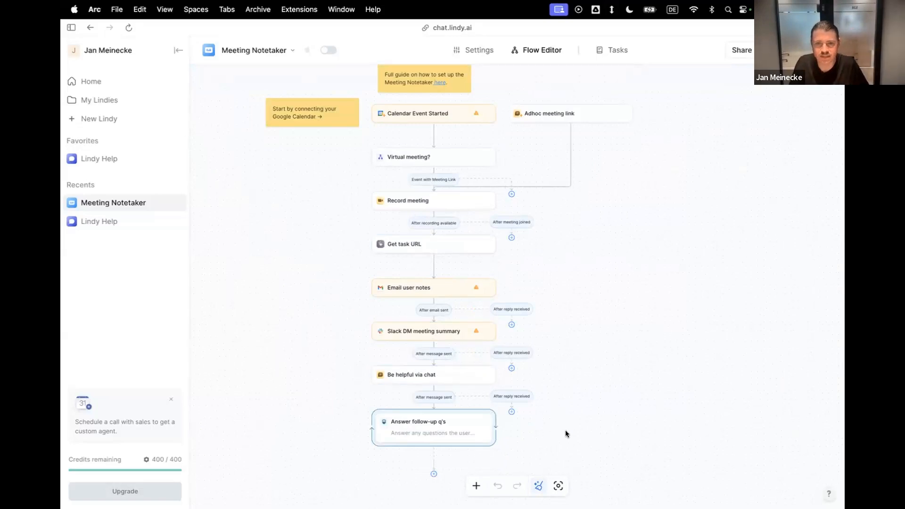
left_click_drag(511, 413, 352, 276)
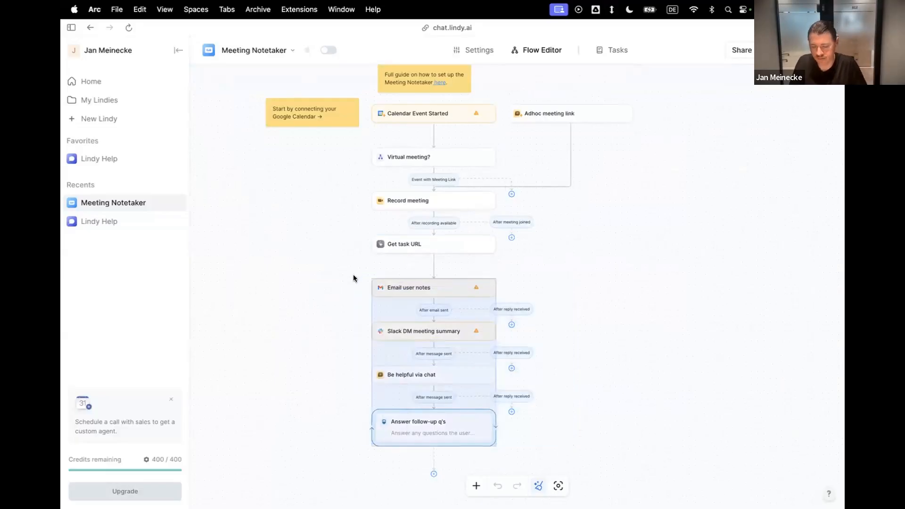
key("BackSpace")
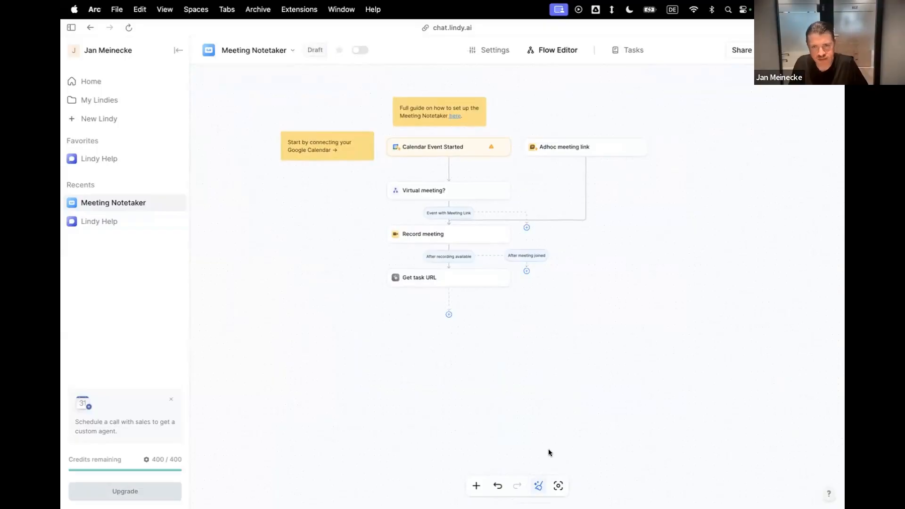
left_click_drag(549, 450, 380, 328)
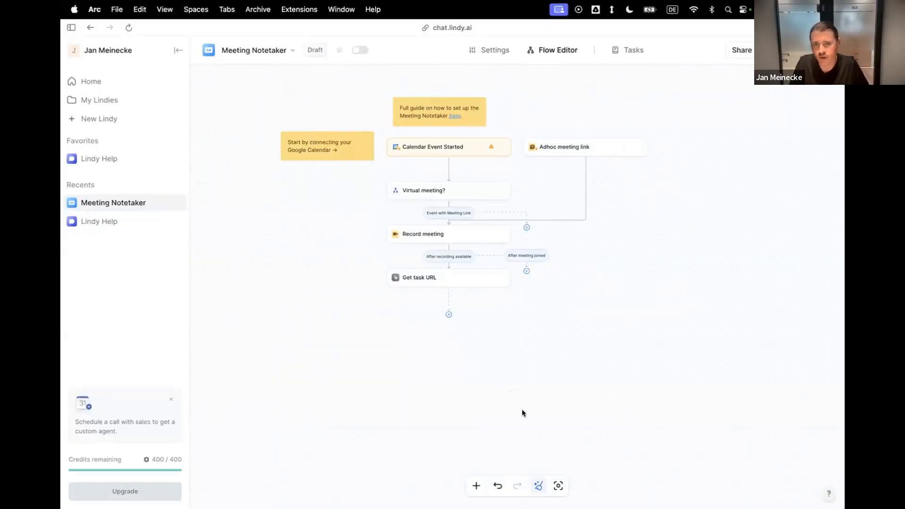
left_click_drag(542, 435, 374, 324)
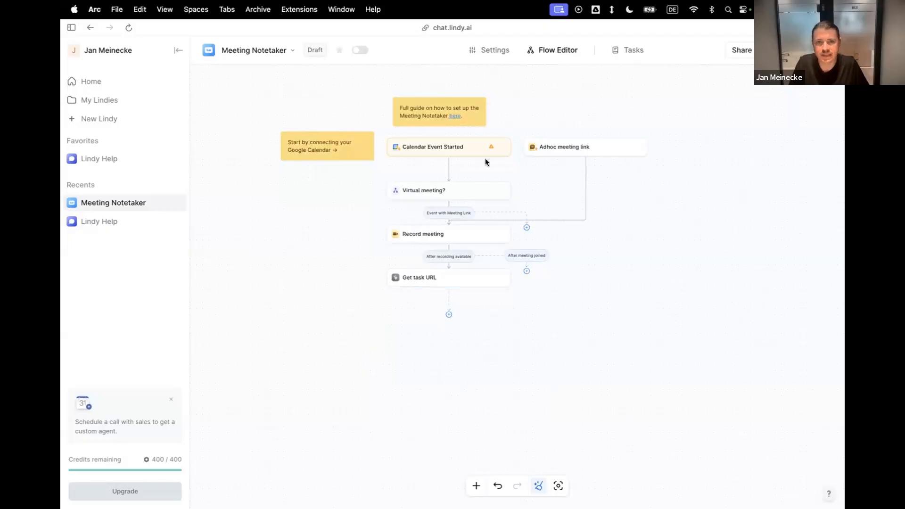
mouse_move(467, 217)
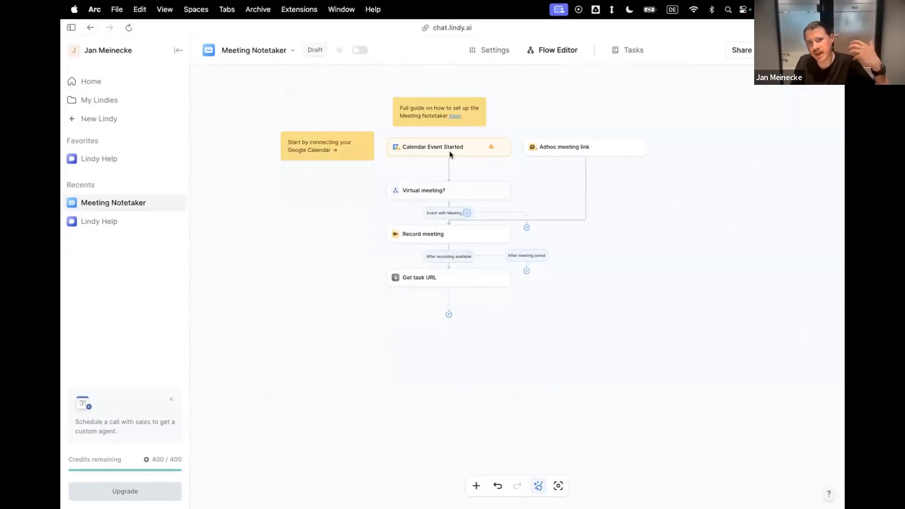
Review the context prompt in the Meeting Notetaker's settings and return to its flow.
left_click(478, 52)
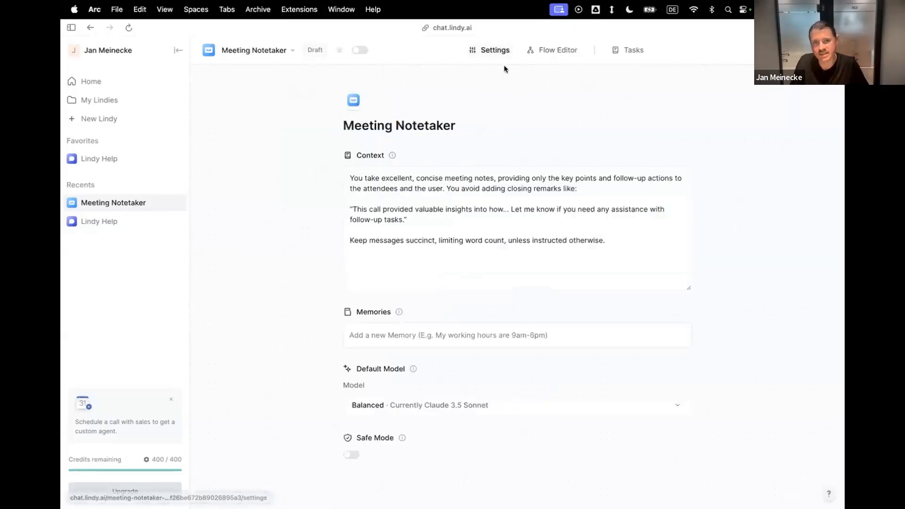
left_click(386, 197)
key("super+a")
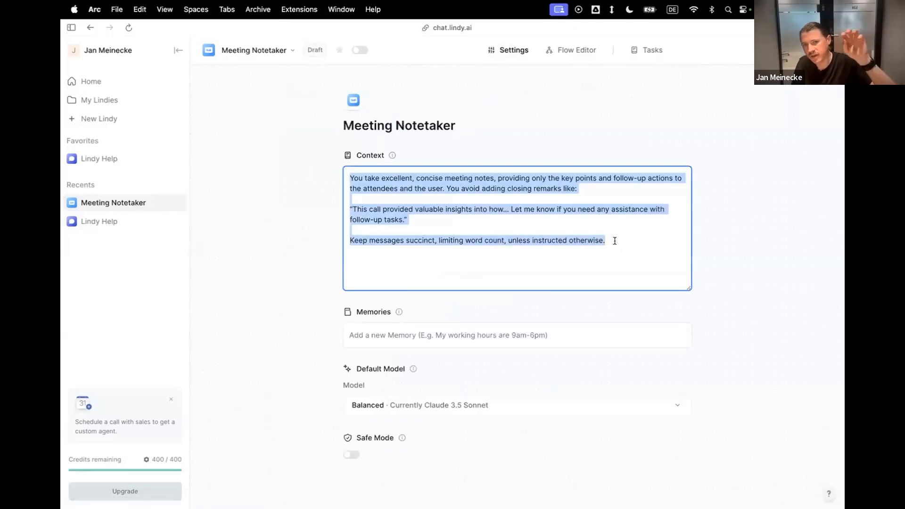
left_click(615, 242)
left_click(578, 57)
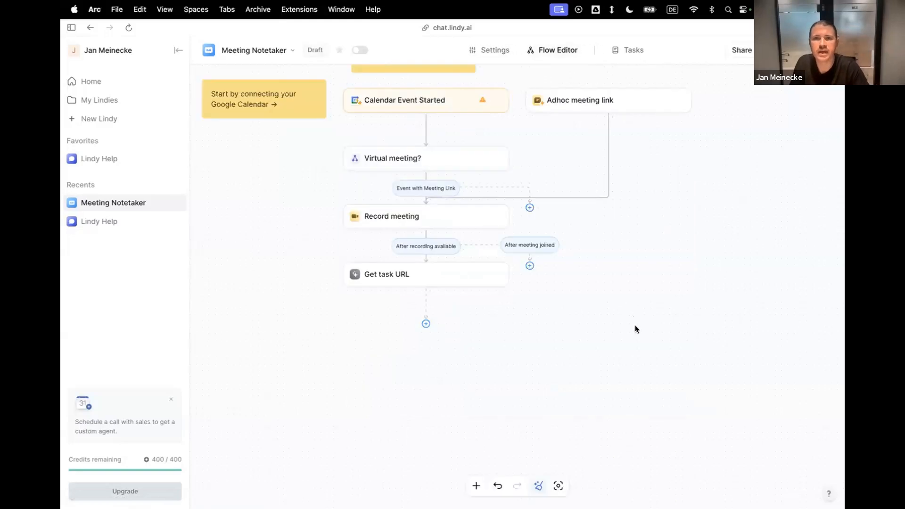
key("ctrl+Up")
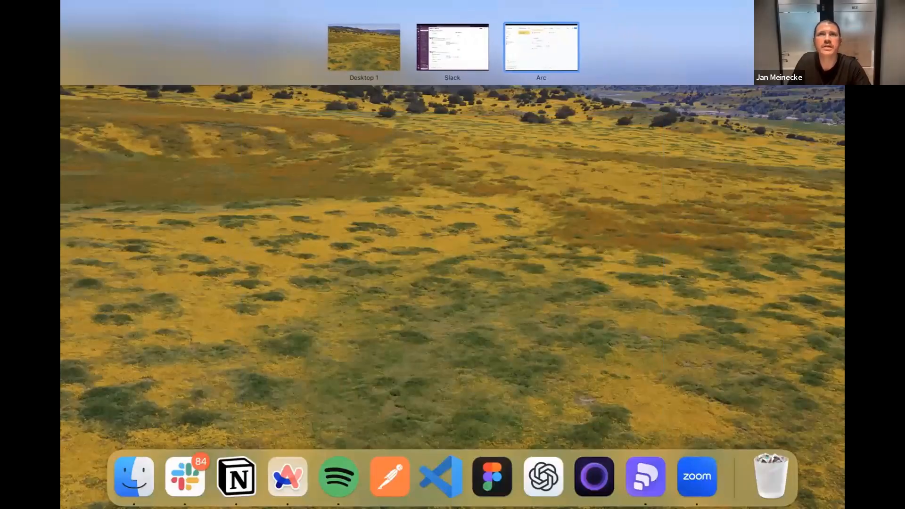
key("ctrl+Up")
key("ctrl+Right")
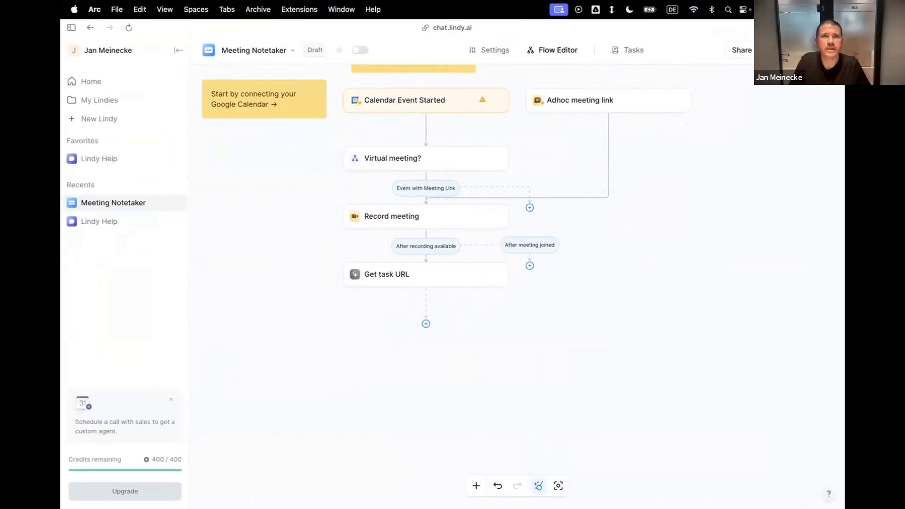
scroll(661, 294, "up", 2)
scroll(662, 294, "left", 1)
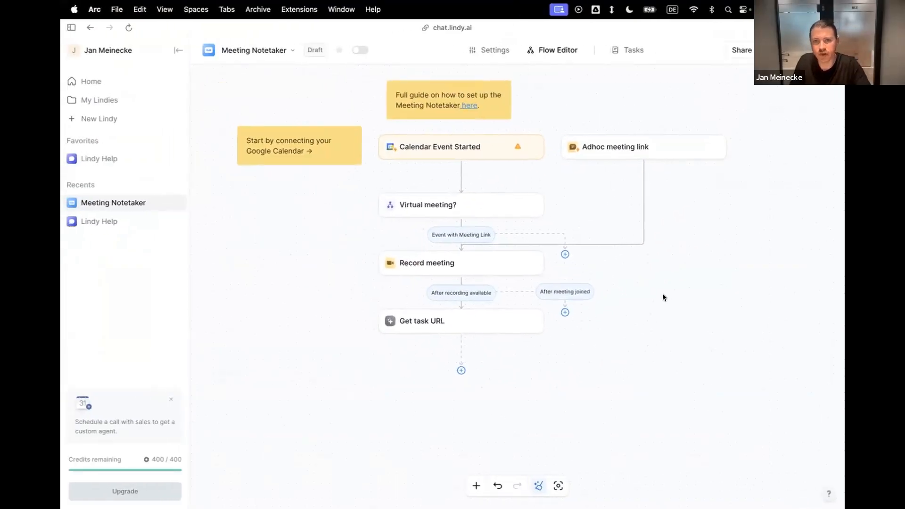
scroll(569, 267, "down", 1)
scroll(569, 267, "left", 1)
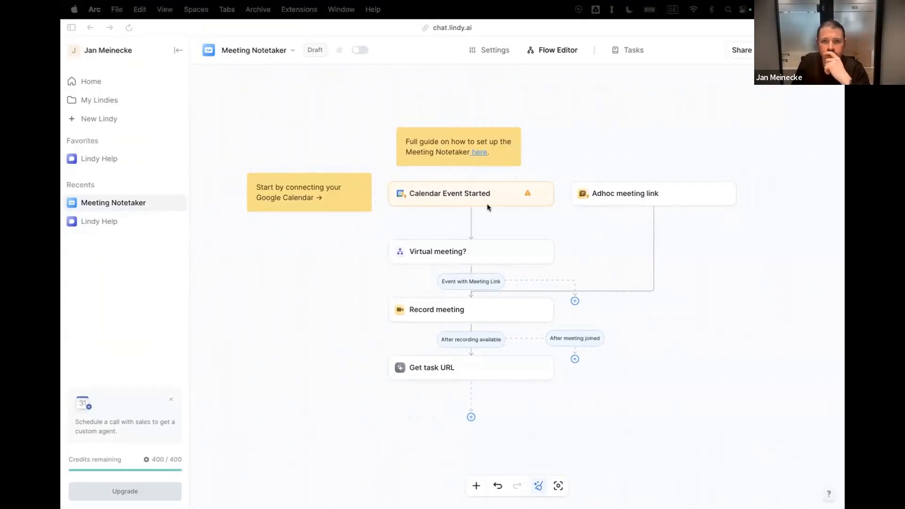
Connect the work Google account to the Calendar Event Started trigger and grant Lindy access to it.
left_click(455, 199)
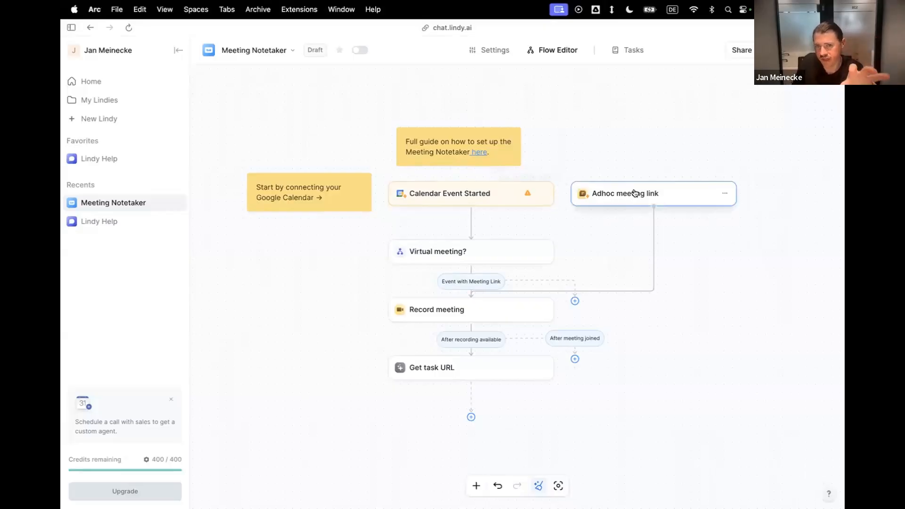
left_click(512, 192)
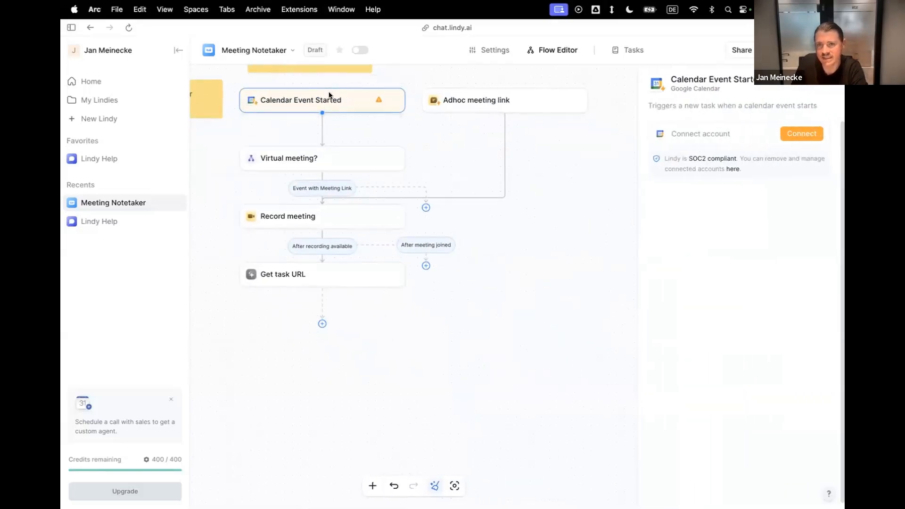
left_click(794, 134)
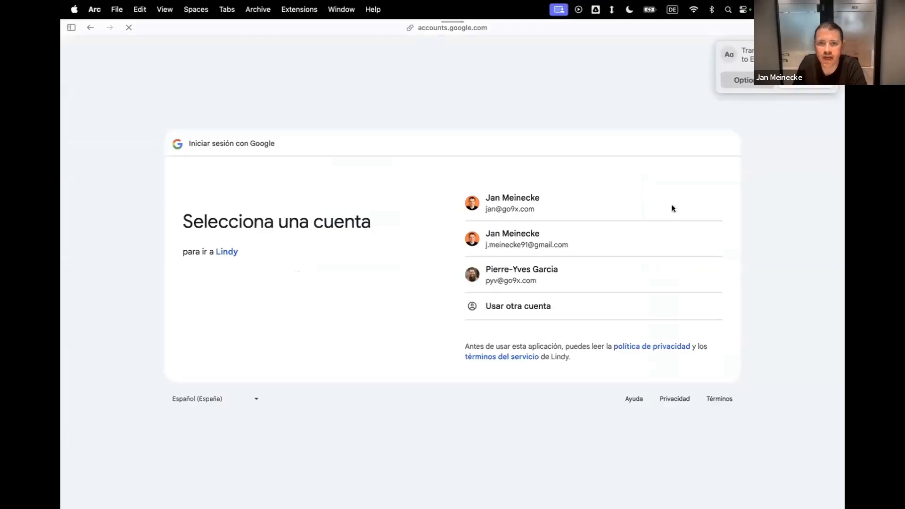
left_click(514, 208)
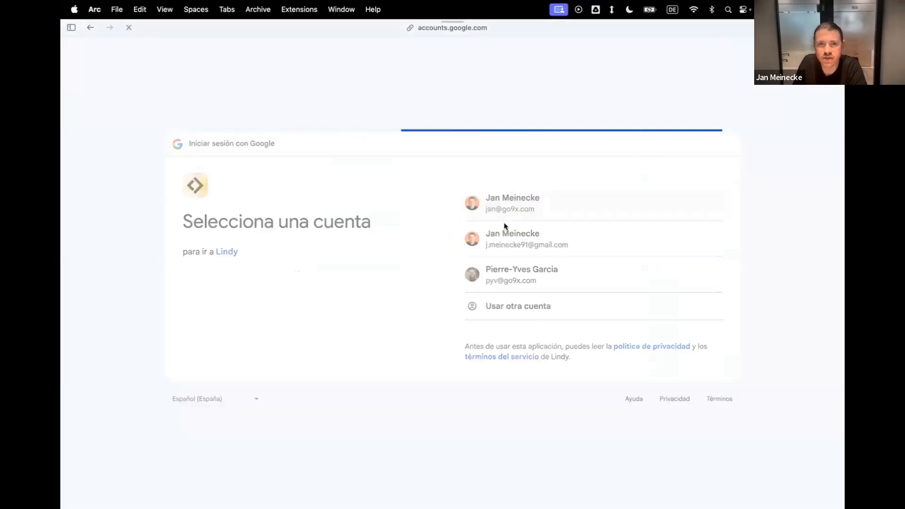
left_click(674, 324)
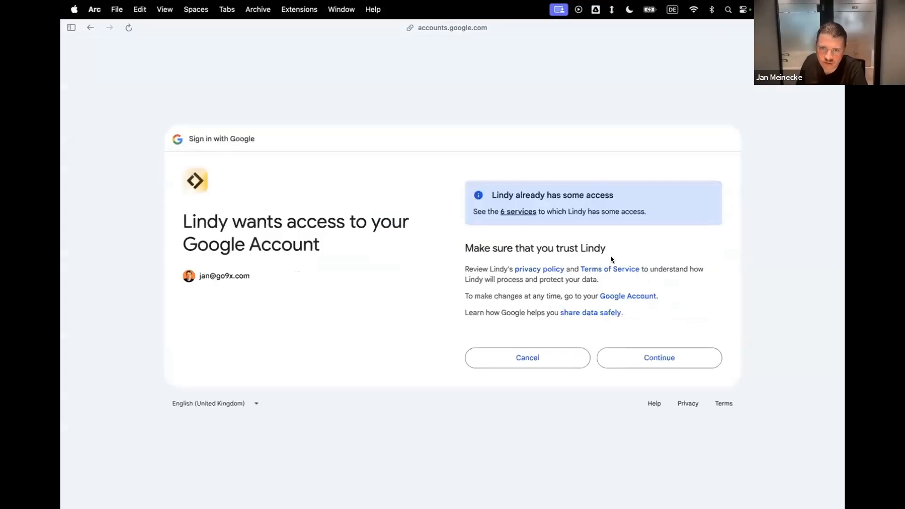
left_click(640, 353)
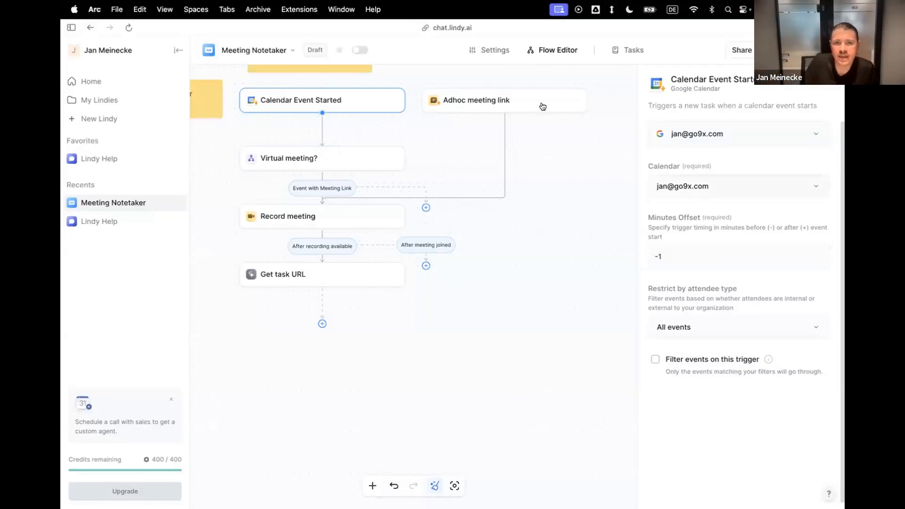
Inspect the Virtual meeting? condition and its Event with Meeting Link path, and check the default model in the agent's settings.
left_click(359, 158)
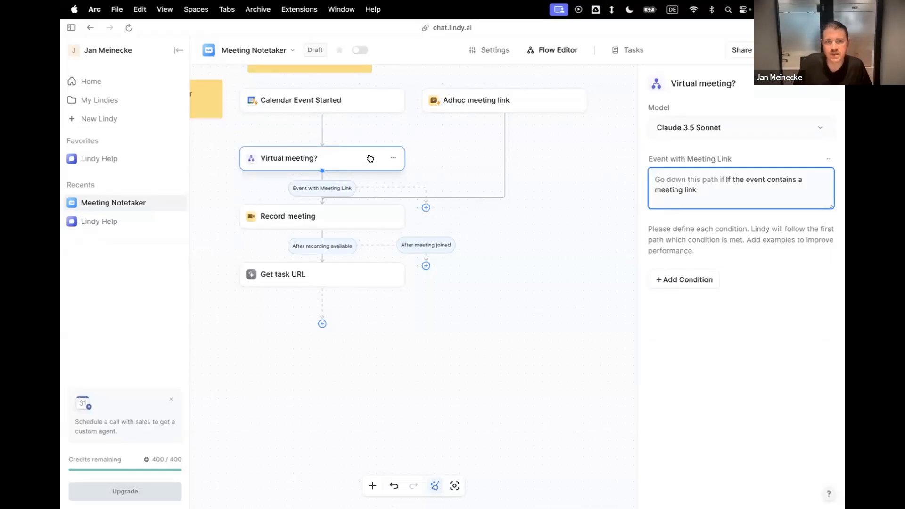
left_click(336, 187)
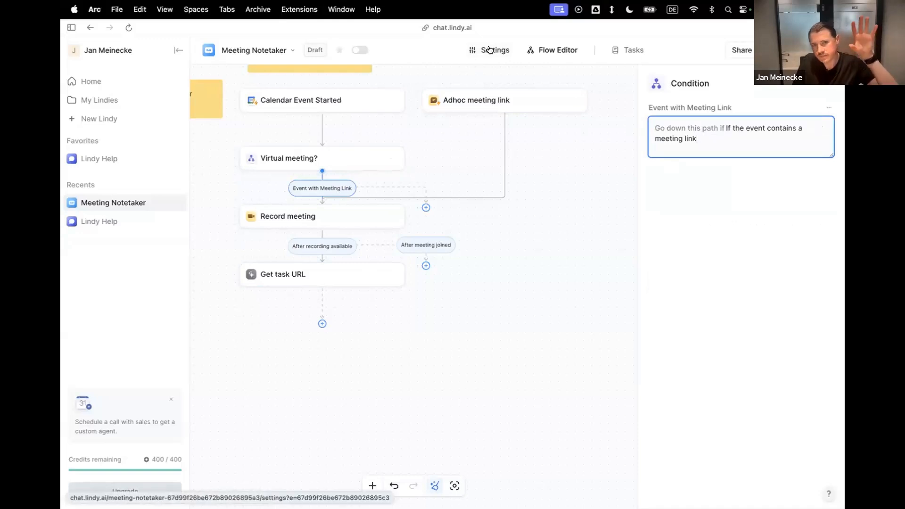
left_click(489, 49)
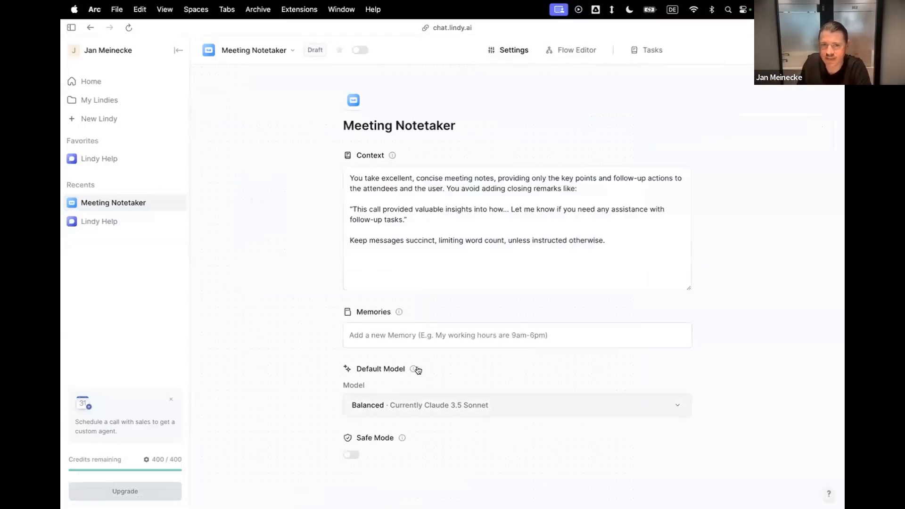
left_click(575, 50)
Review the model choices of the Virtual meeting? step, keeping Claude 3.5 Sonnet.
left_click(336, 162)
left_click(336, 163)
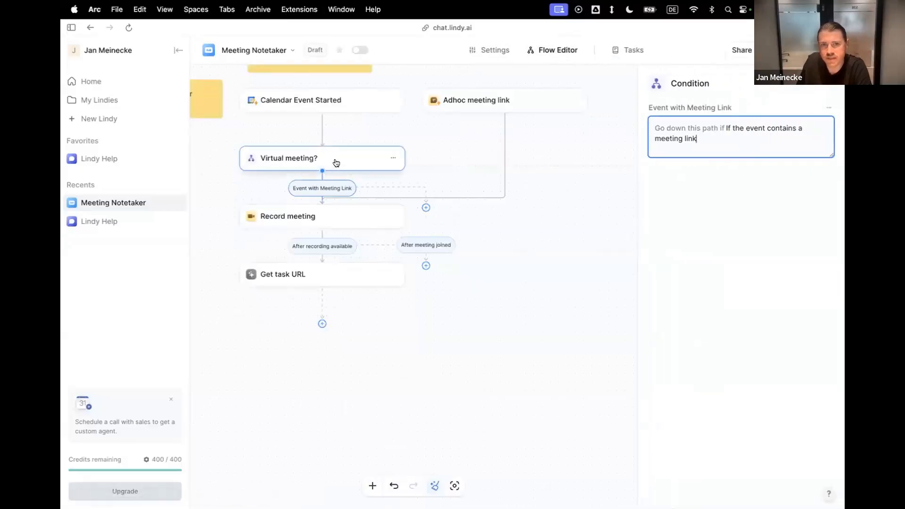
left_click(721, 176)
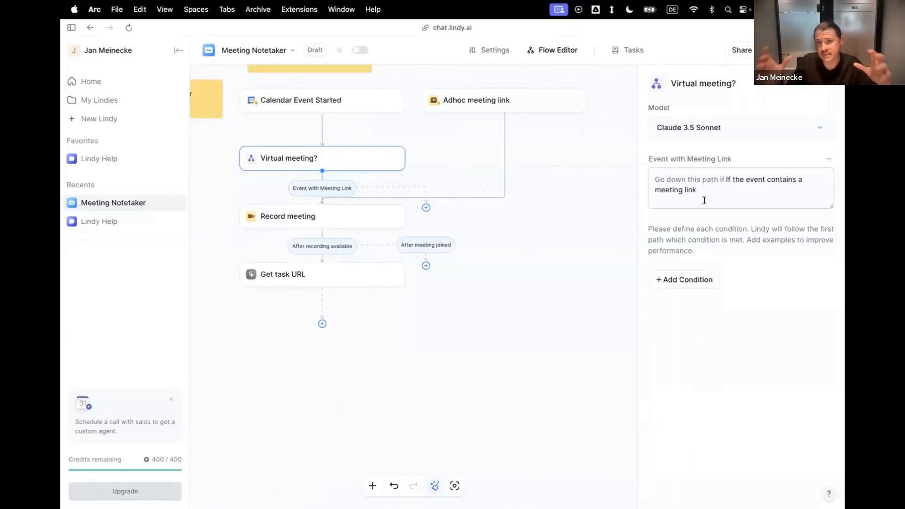
left_click(689, 127)
left_click(738, 383)
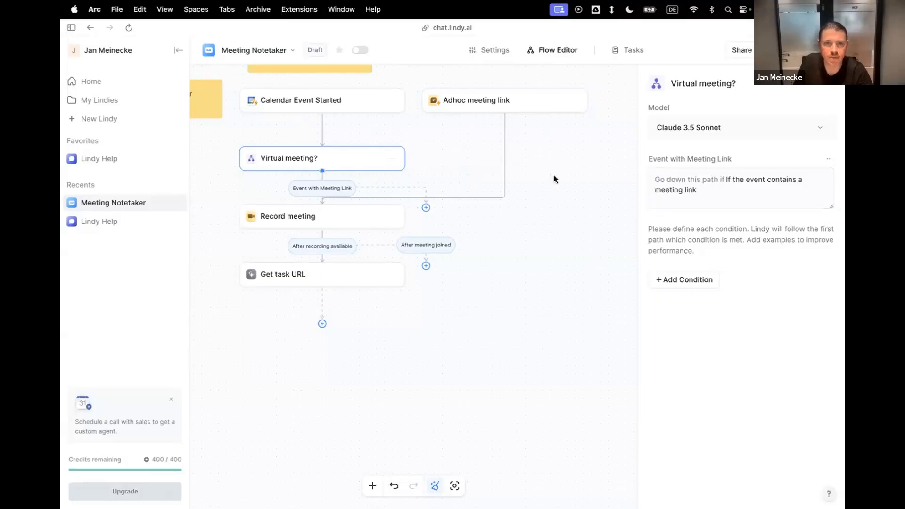
Show the available next-step types after Get task URL and dismiss them without adding a step.
scroll(553, 176, "up", 3)
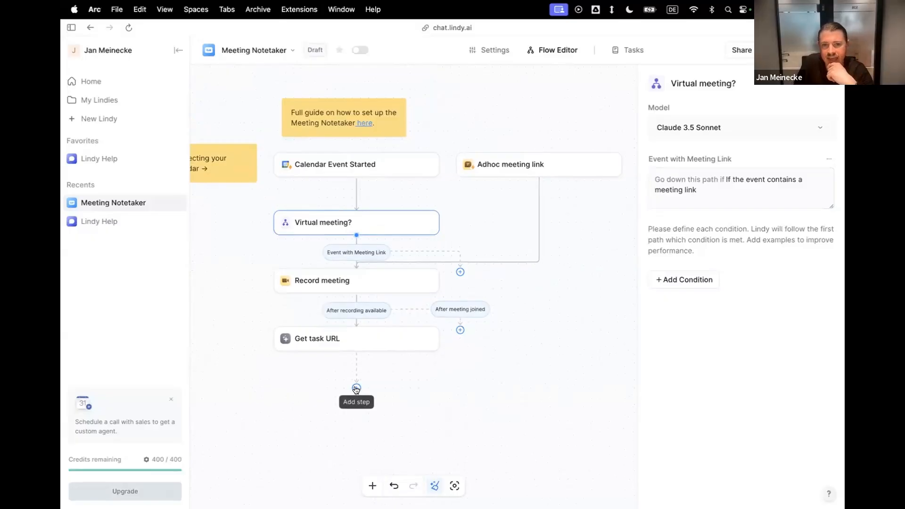
left_click(356, 389)
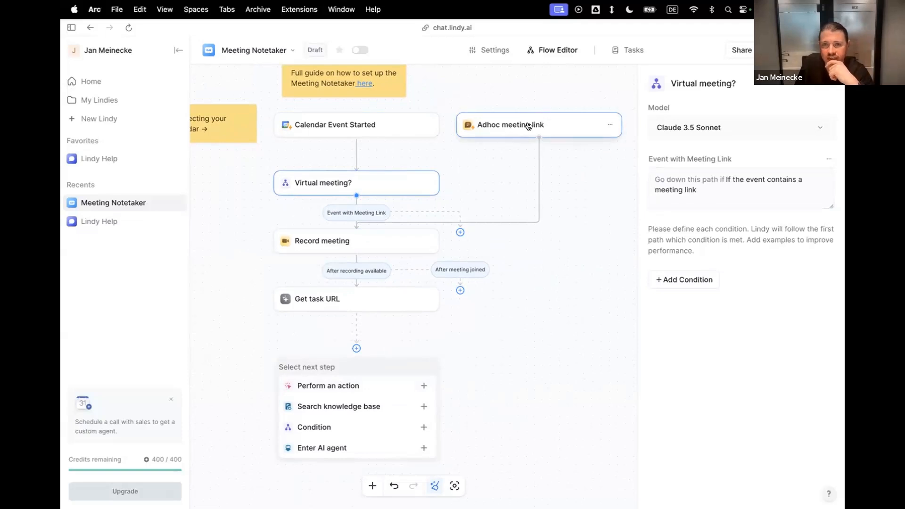
left_click(372, 353)
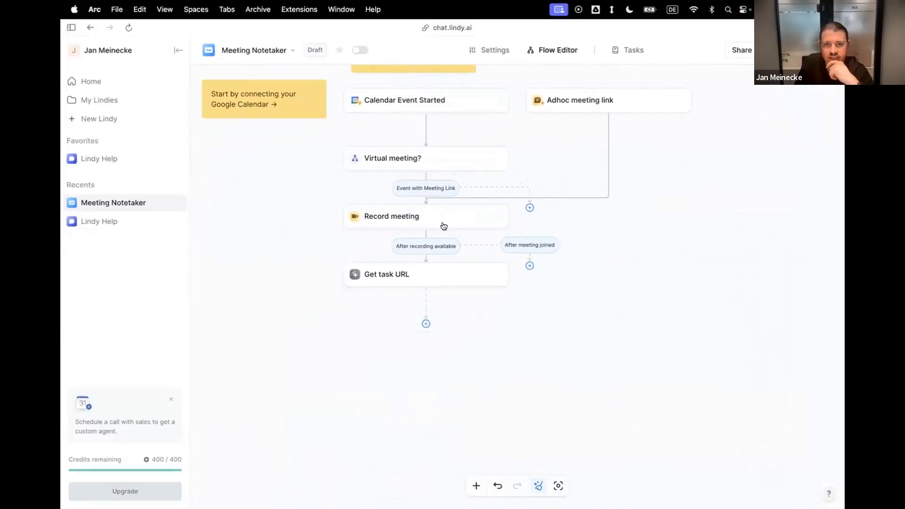
Inspect the Record meeting step's settings, including the fill options offered for its Meeting Url field.
left_click(442, 218)
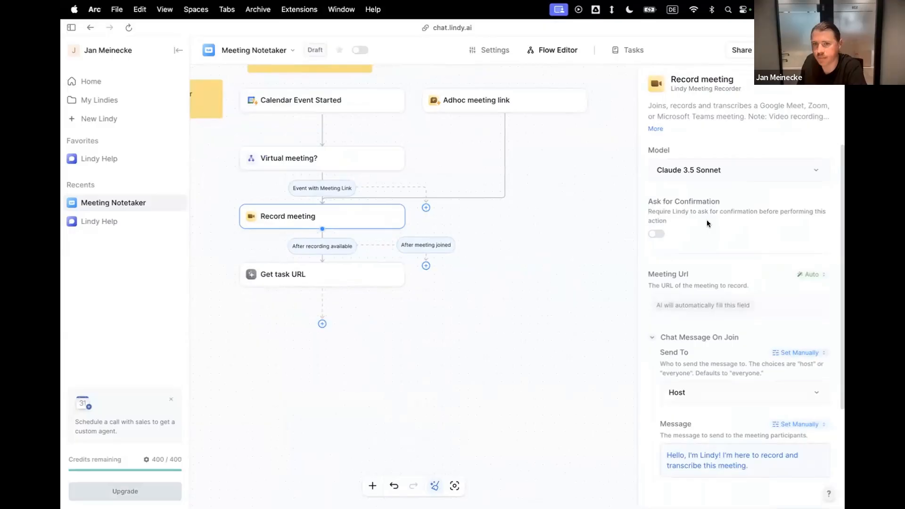
scroll(706, 220, "down", 3)
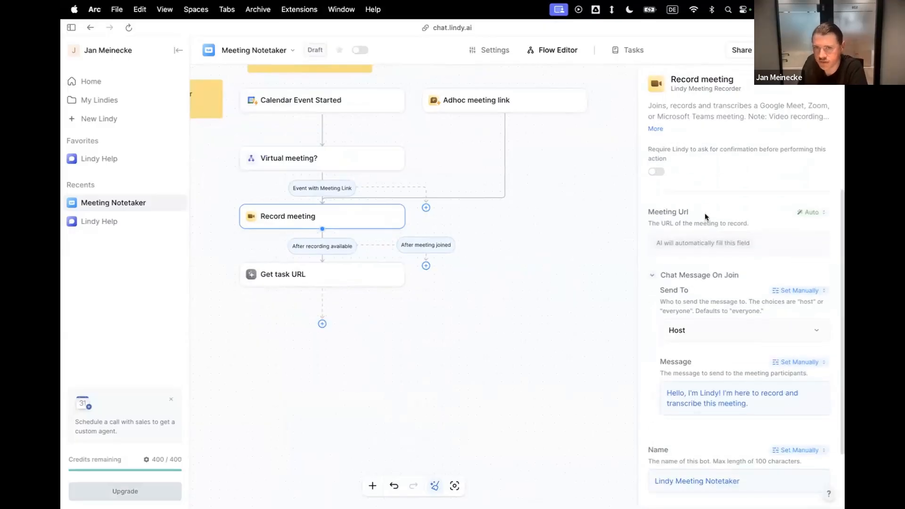
scroll(717, 202, "down", 3)
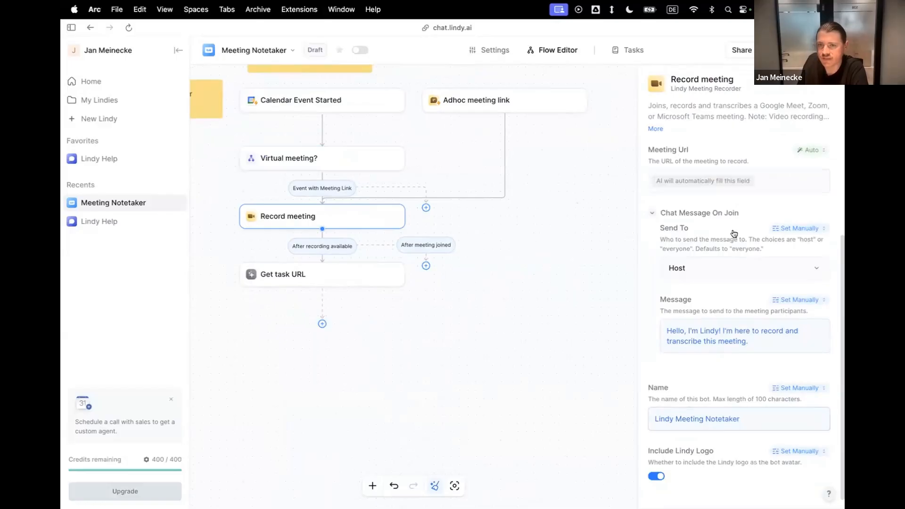
left_click(809, 150)
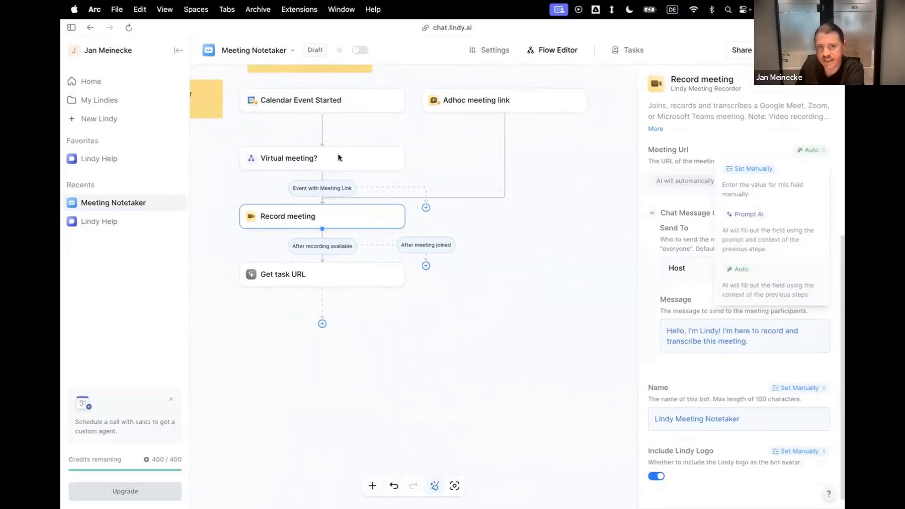
left_click(697, 145)
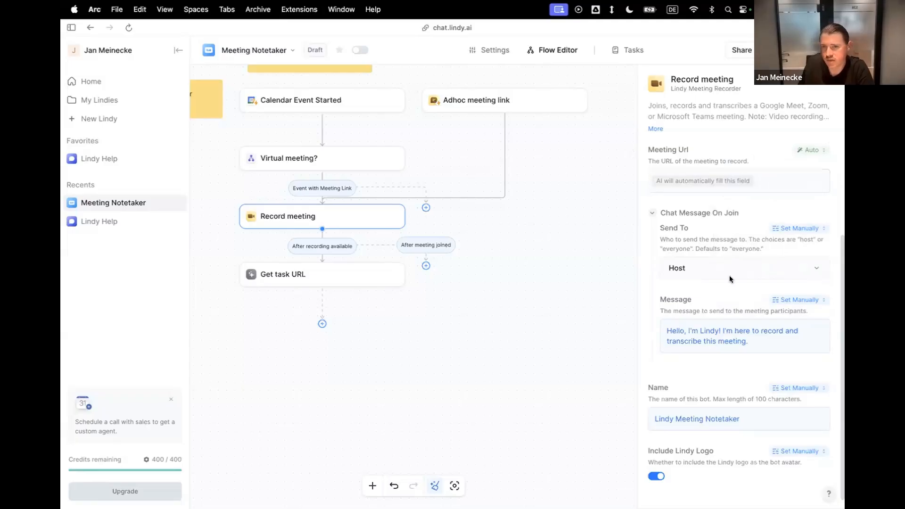
Address the join message to Everyone: "Hi, I'm {Agent Name}. I'm here to record and transcribe this meeting, so that you can focus on having a meaningful conversation.".
scroll(729, 277, "down", 1)
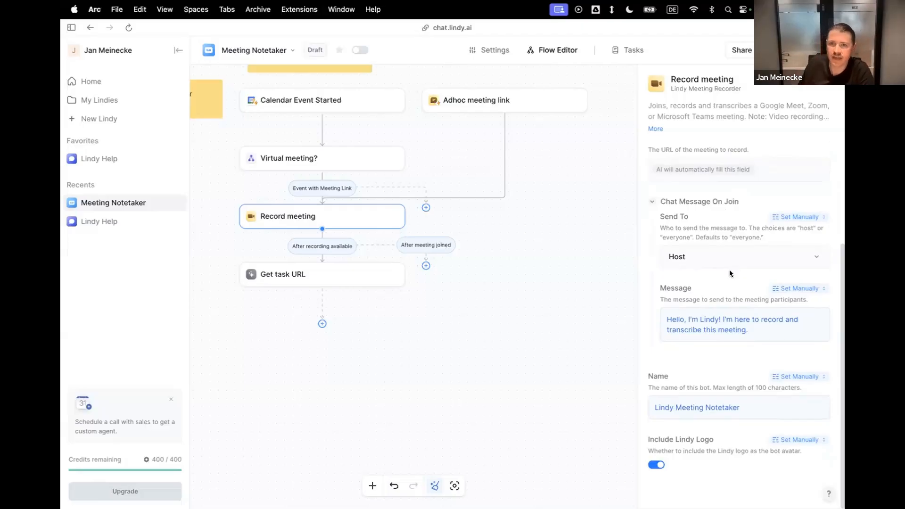
left_click(734, 256)
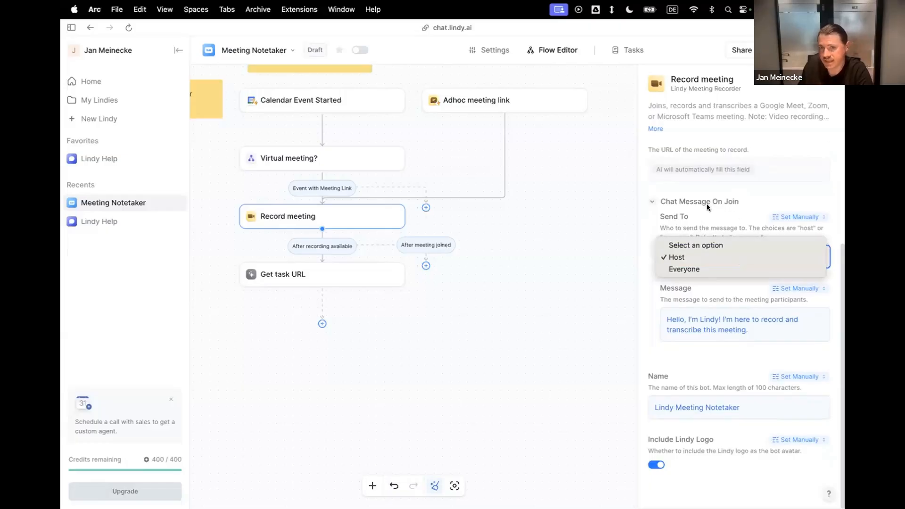
left_click(700, 263)
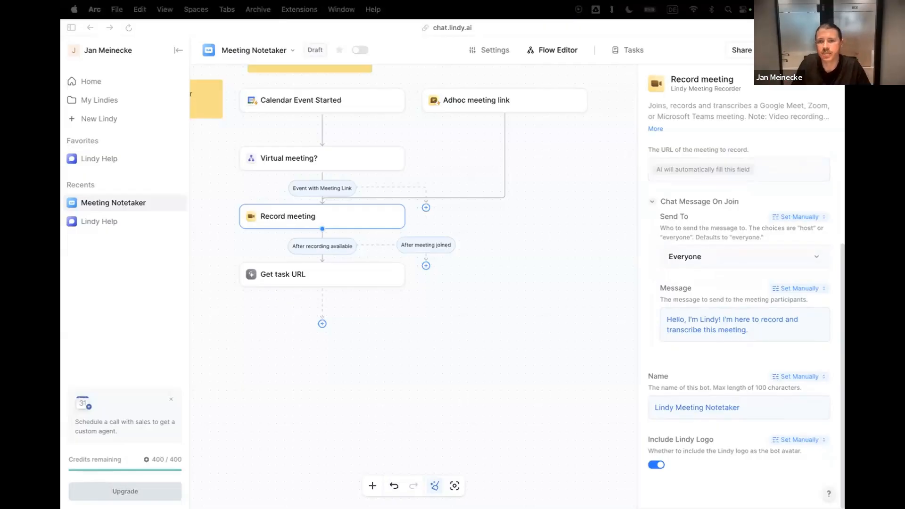
left_click_drag(755, 329, 670, 317)
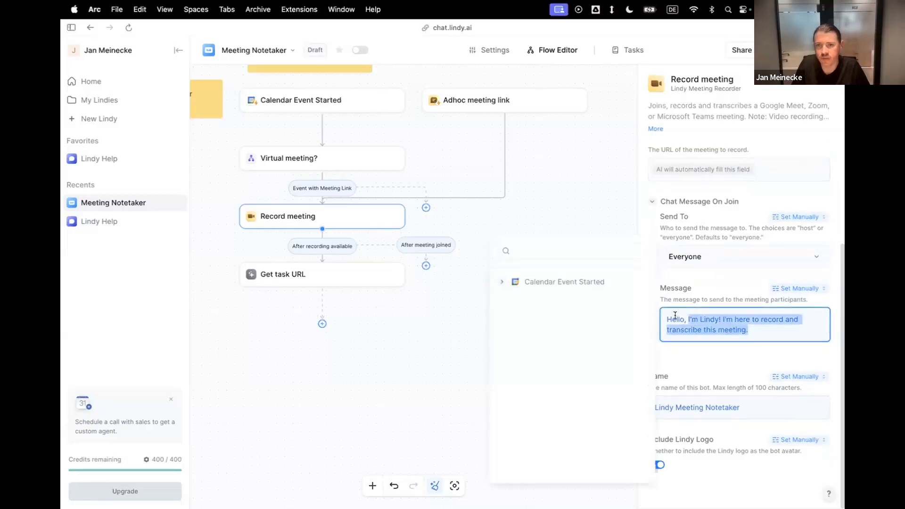
type("Hi, I'm {Agent Name}. I'm here to record and transcribe this meeting, so that you can focus on having a meaningful conversation.")
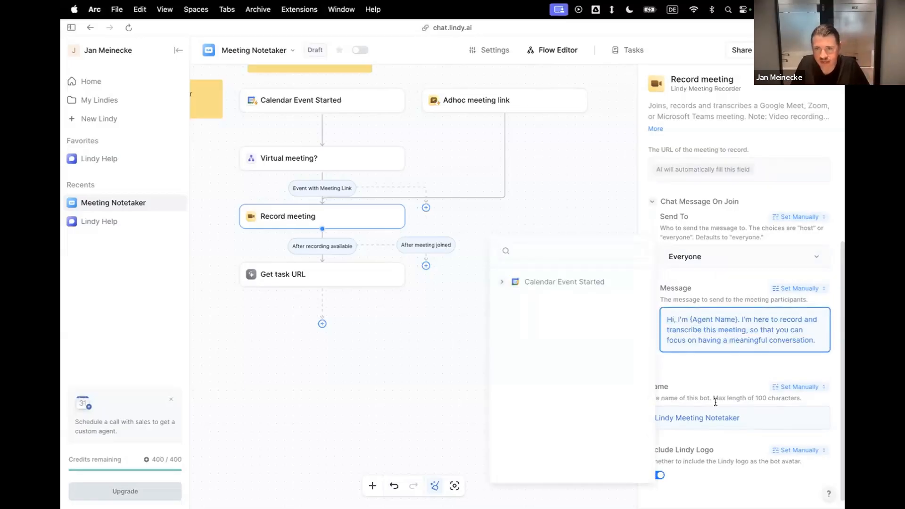
Name the recording bot 9x AI Meeting Agent and replace the {Agent Name} placeholder in the join message with that name.
left_click_drag(742, 418, 646, 420)
type("9x")
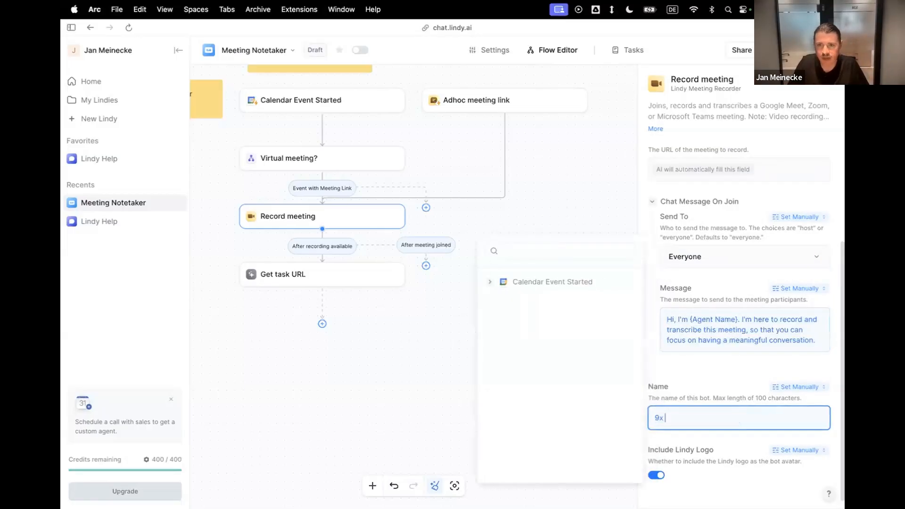
type(" AI Meeting Agent")
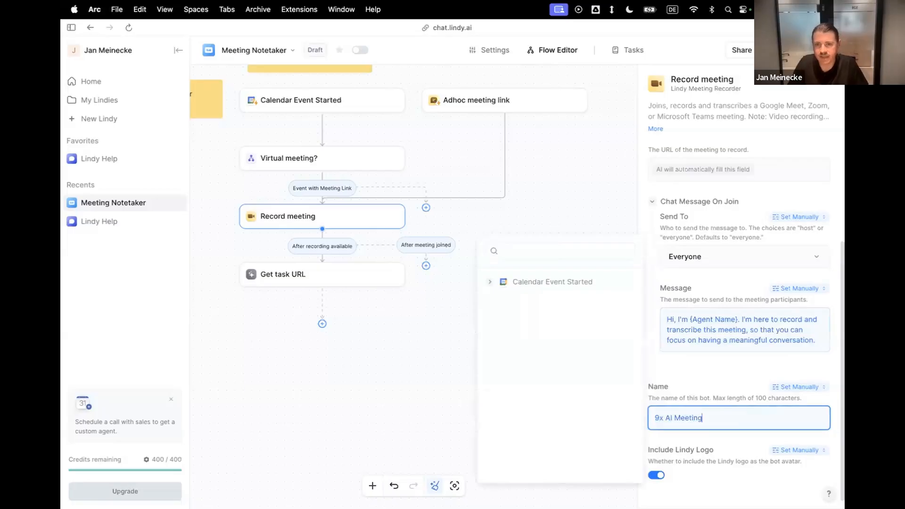
key("super+a")
key("super+c")
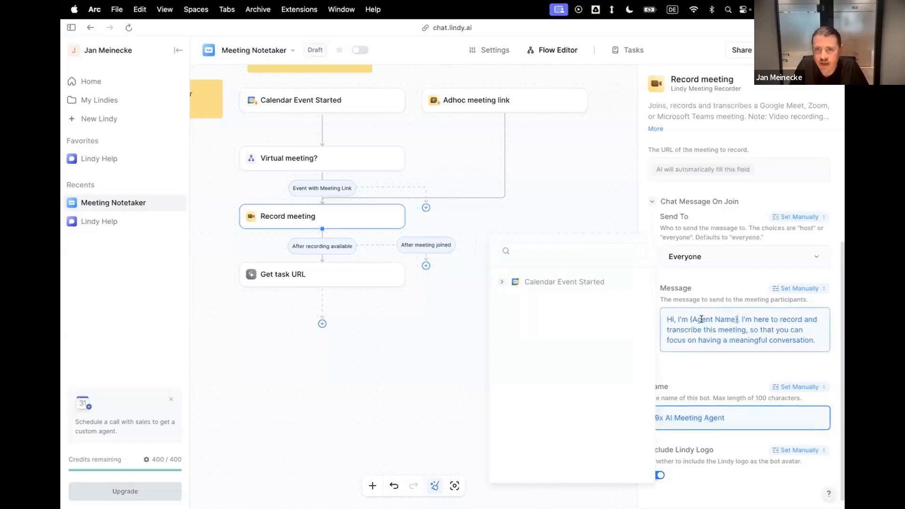
left_click_drag(735, 319, 690, 319)
key("super+v")
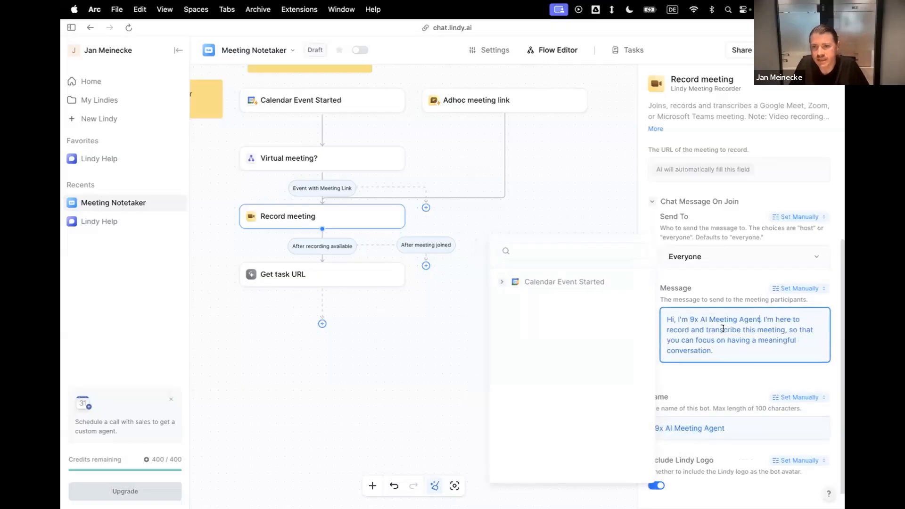
Turn off Include Lindy Logo for the Record meeting bot's avatar.
key("super+a")
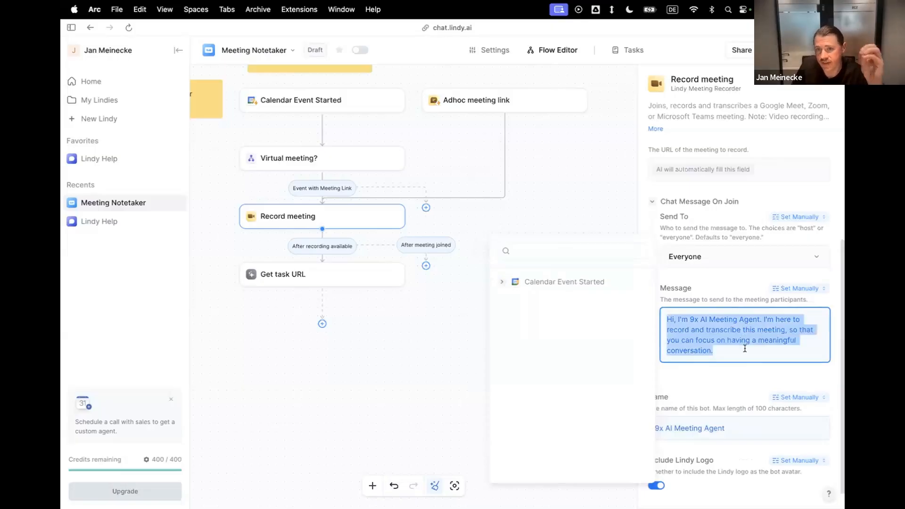
left_click(745, 353)
left_click(754, 381)
scroll(754, 382, "down", 1)
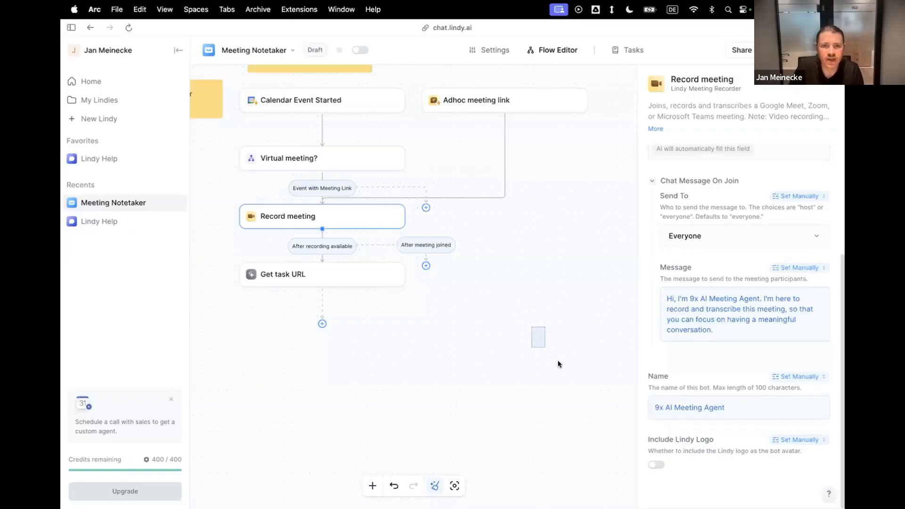
Start a test of the flow from the Adhoc meeting link trigger.
scroll(539, 325, "up", 2)
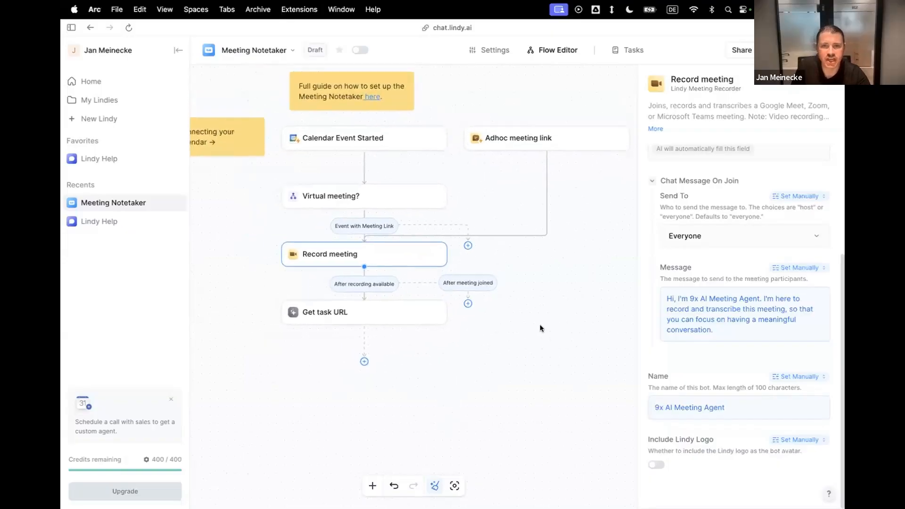
scroll(541, 328, "up", 2)
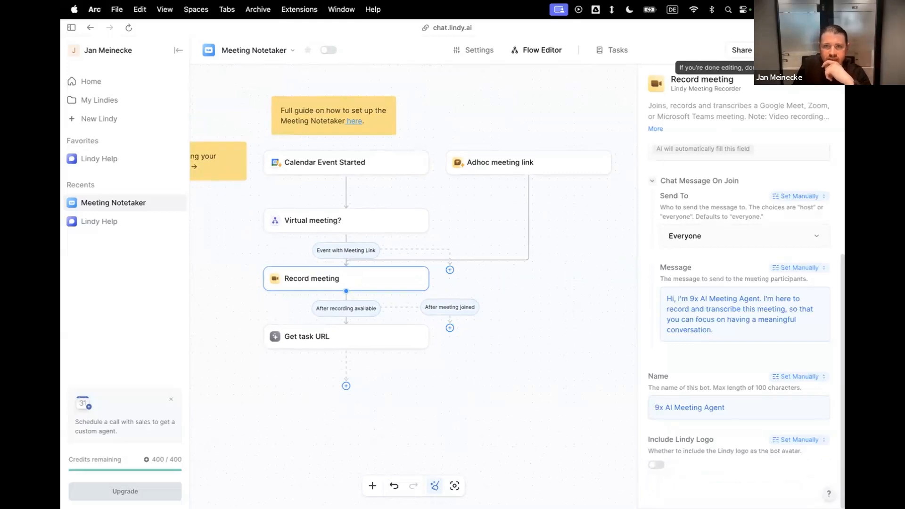
left_click(784, 50)
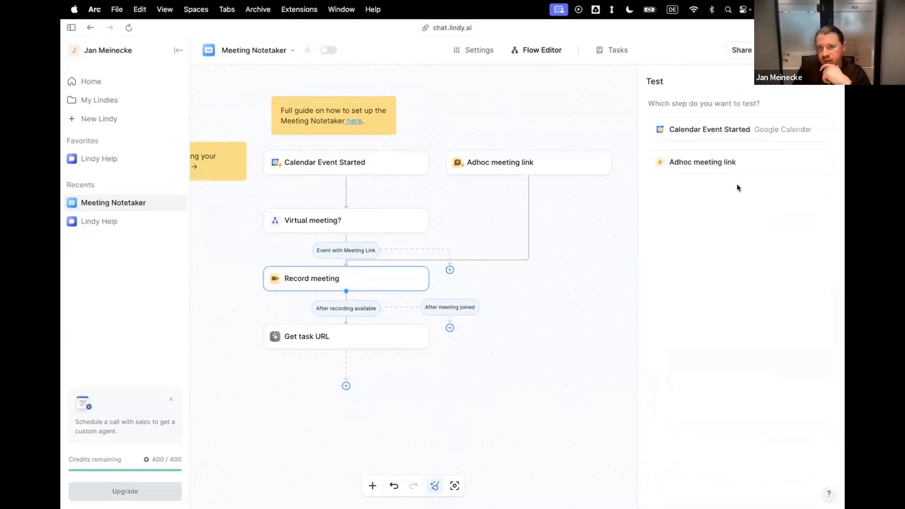
left_click(709, 165)
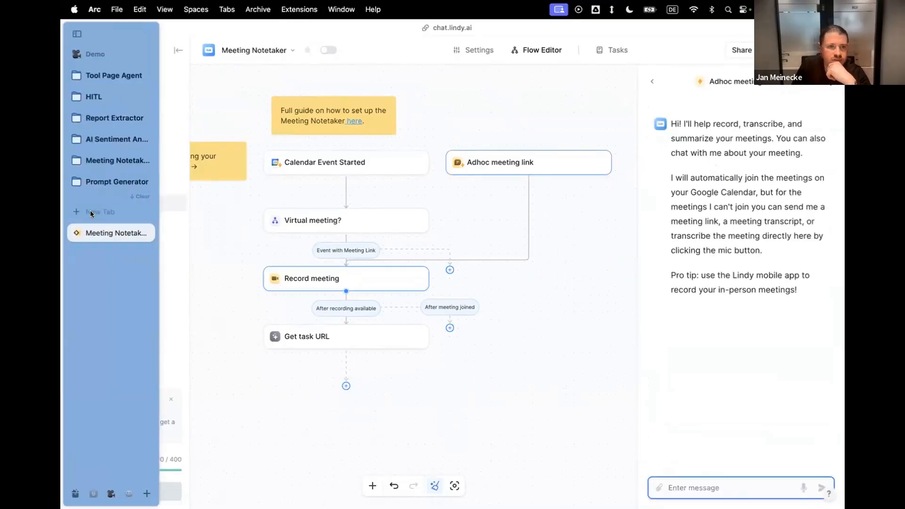
Open Google Meet in a new browser tab, start a new meeting and copy its link.
left_click(91, 213)
type("meet")
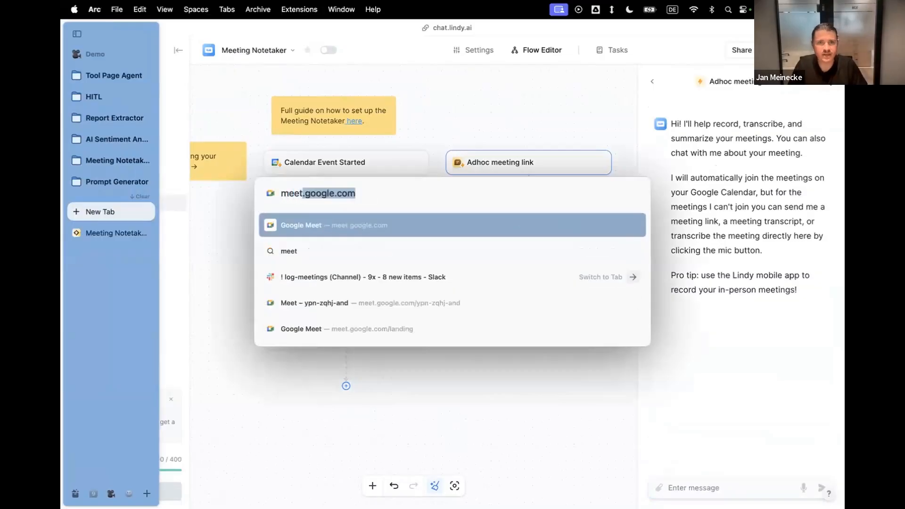
key("Return")
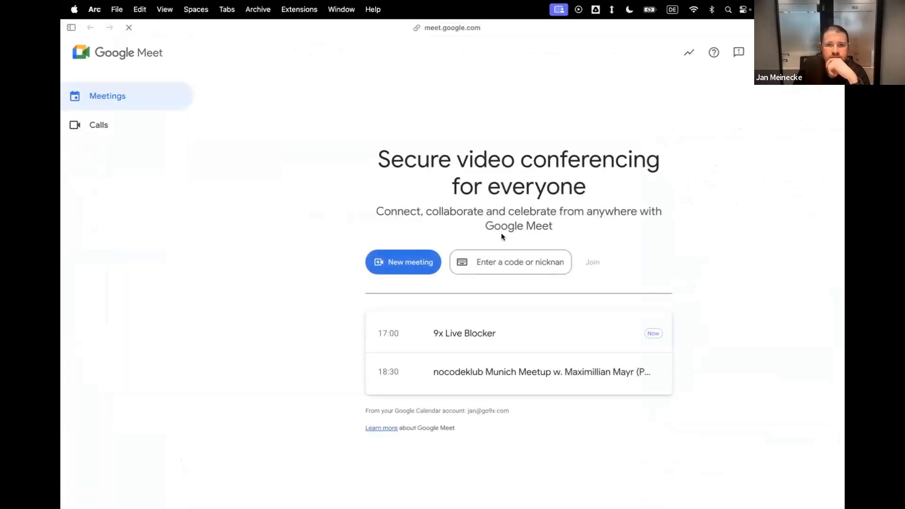
left_click(403, 262)
left_click(437, 311)
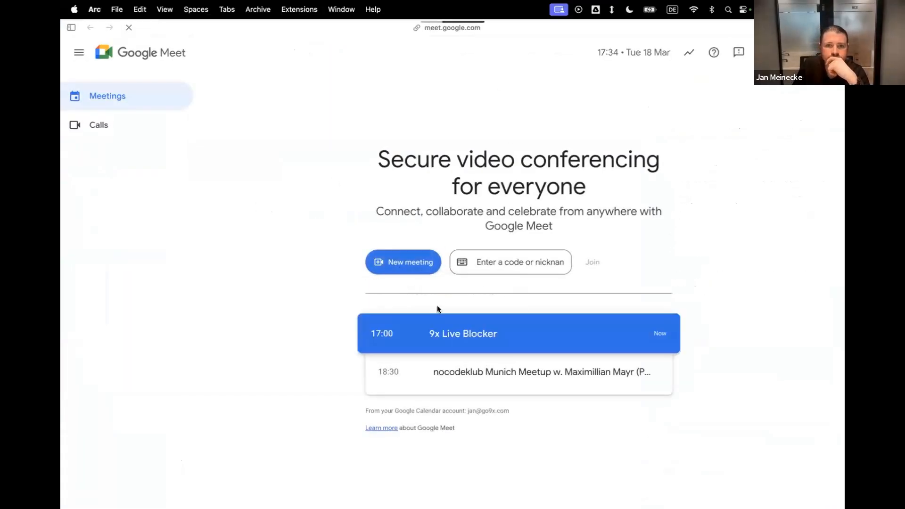
left_click(777, 150)
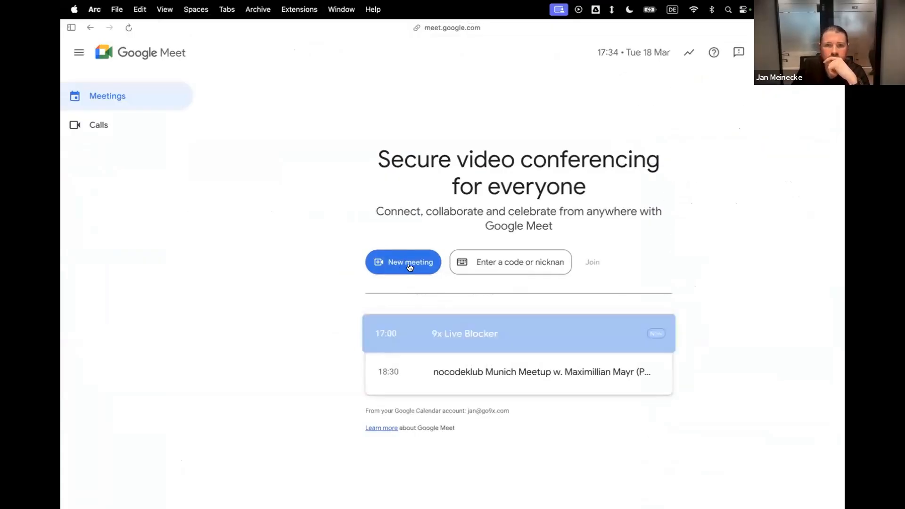
left_click(409, 267)
left_click(401, 292)
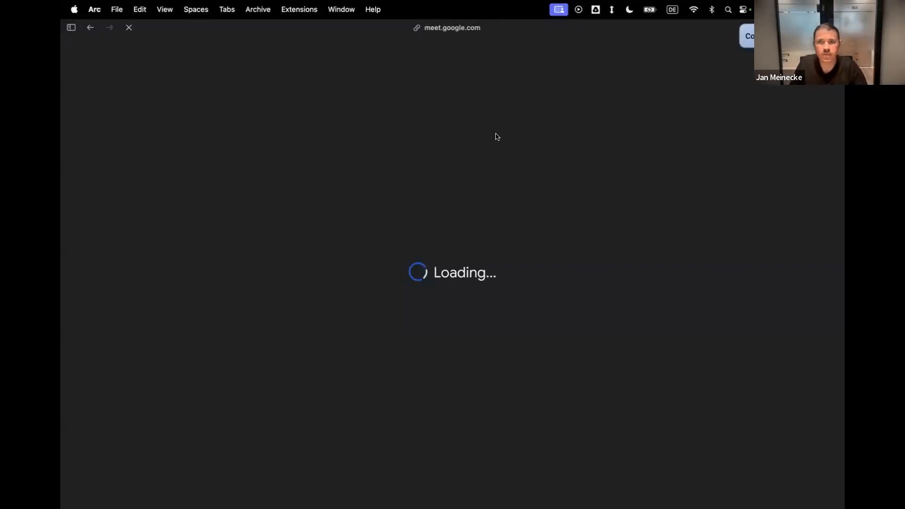
Switch back to Lindy and send the copied Google Meet link to the agent in the Adhoc meeting link test chat.
mouse_move(81, 194)
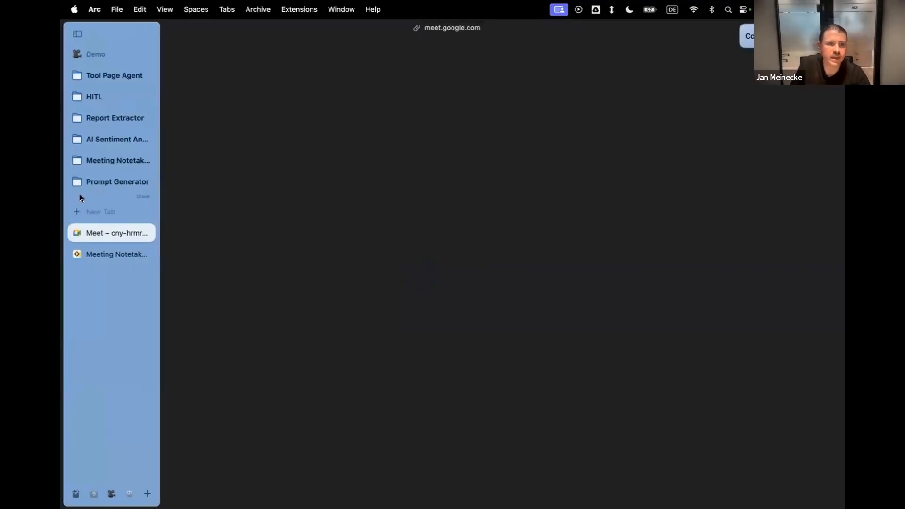
left_click(97, 254)
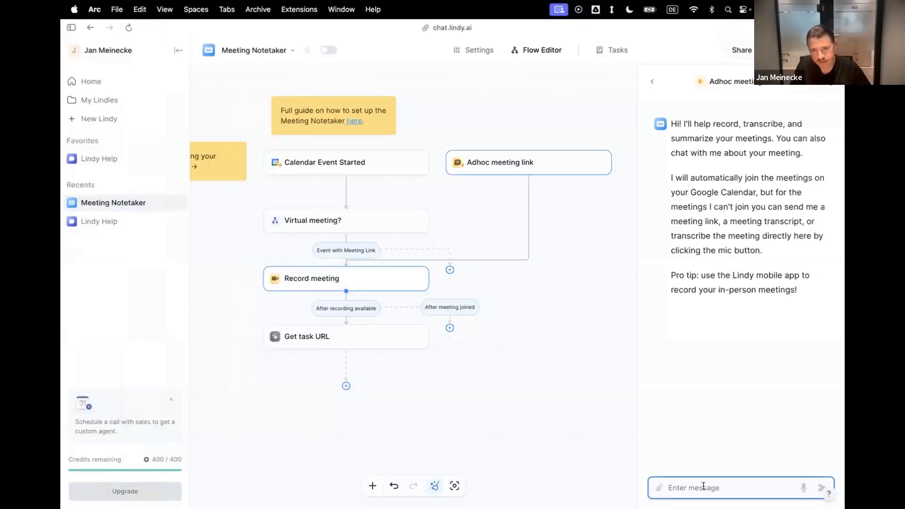
key("super+v")
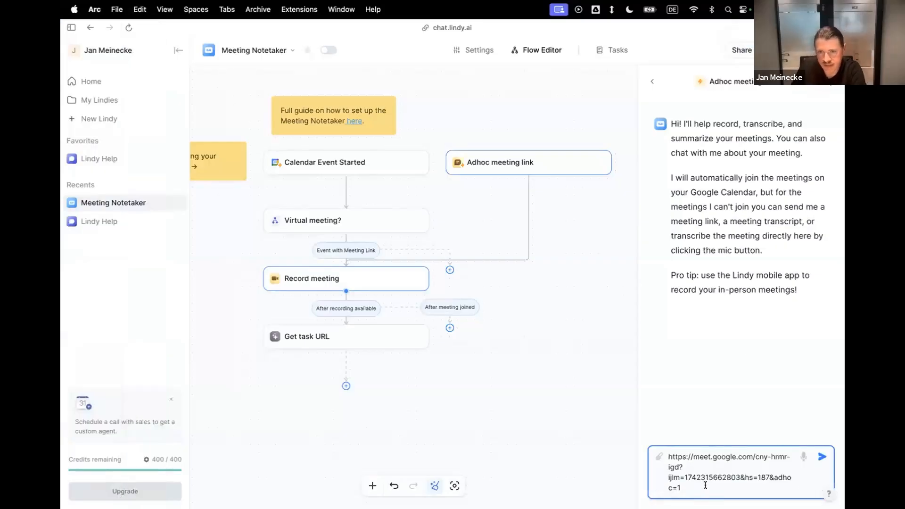
key("Return")
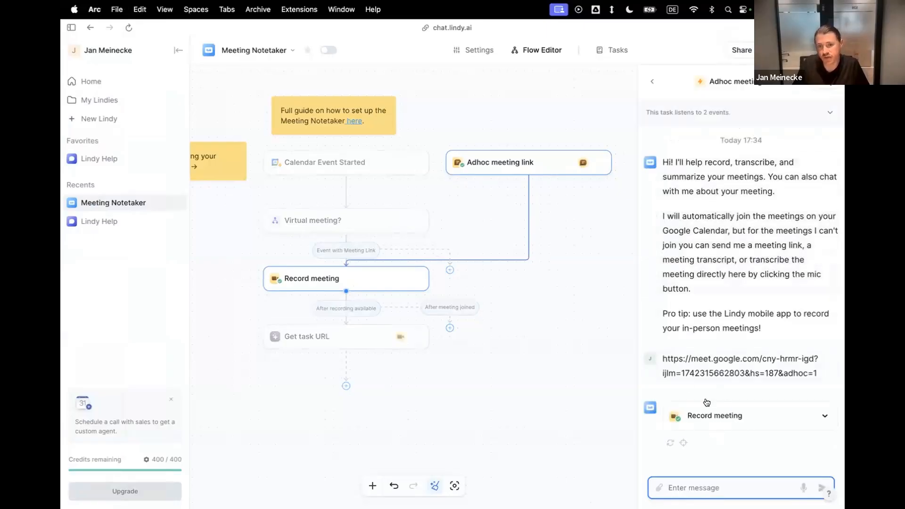
Return to the Google Meet call and admit the waiting 9x AI Meeting Agent from the list of people.
mouse_move(62, 265)
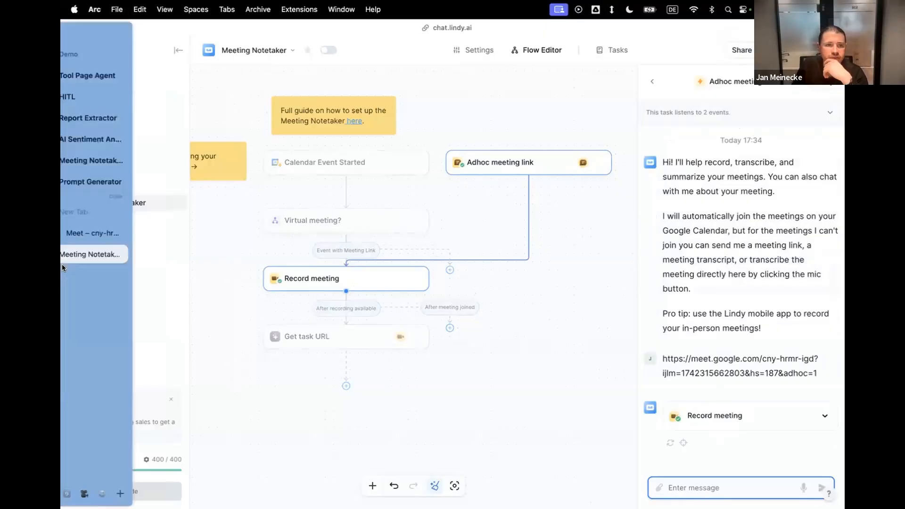
left_click(100, 238)
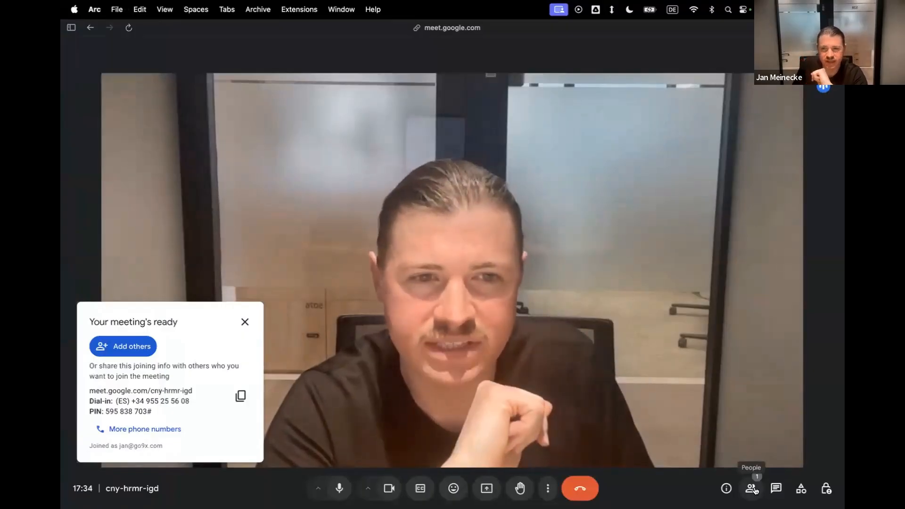
left_click(753, 490)
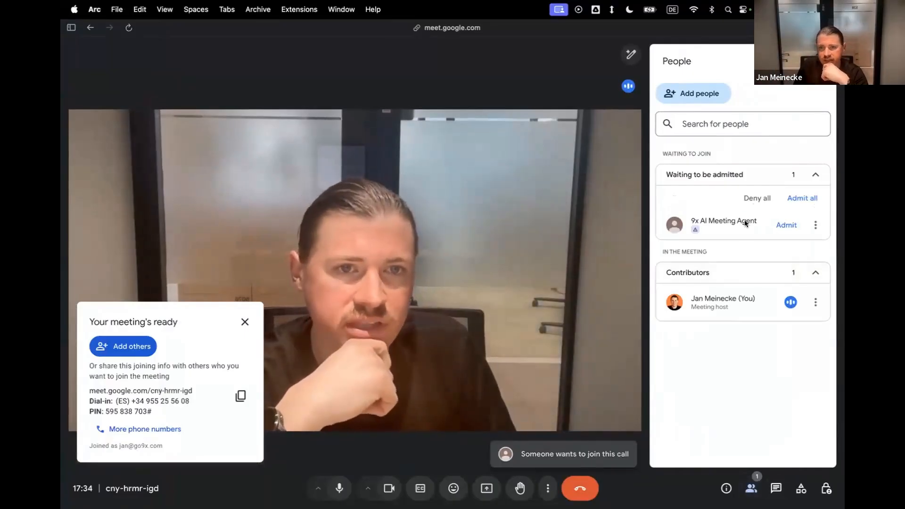
left_click(339, 488)
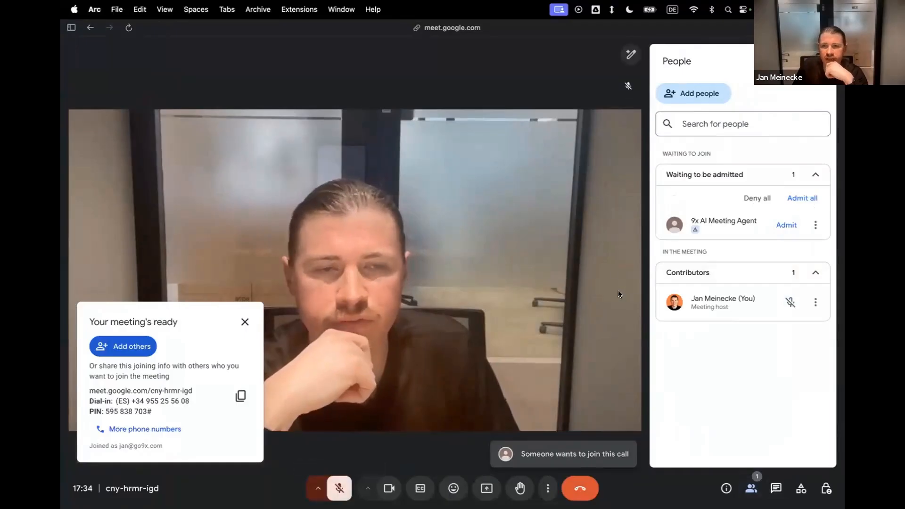
left_click(785, 225)
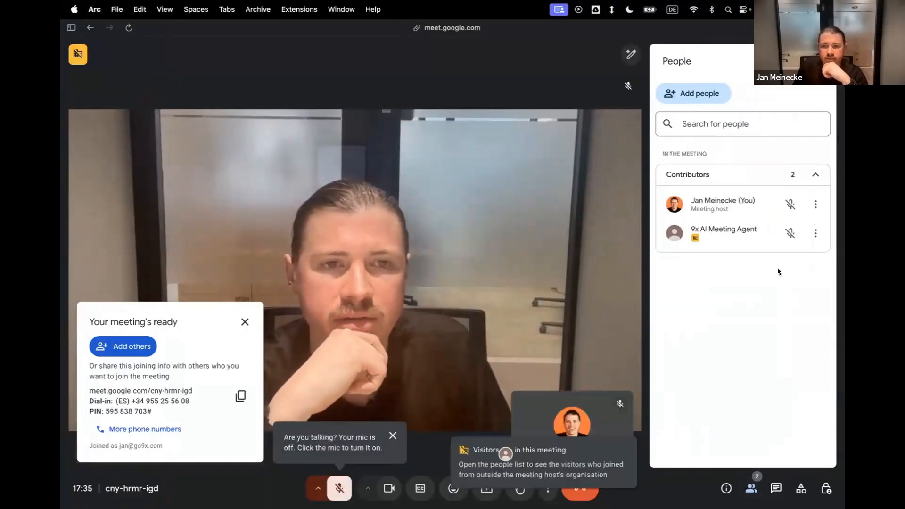
left_click(337, 488)
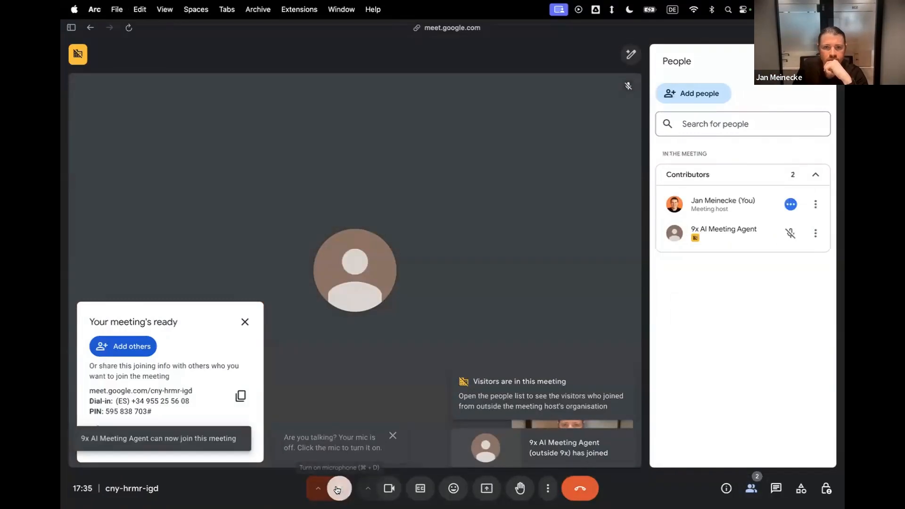
Open the in-call messages to view the agent's greeting, and unmute the microphone only briefly to speak a test sentence.
left_click(339, 488)
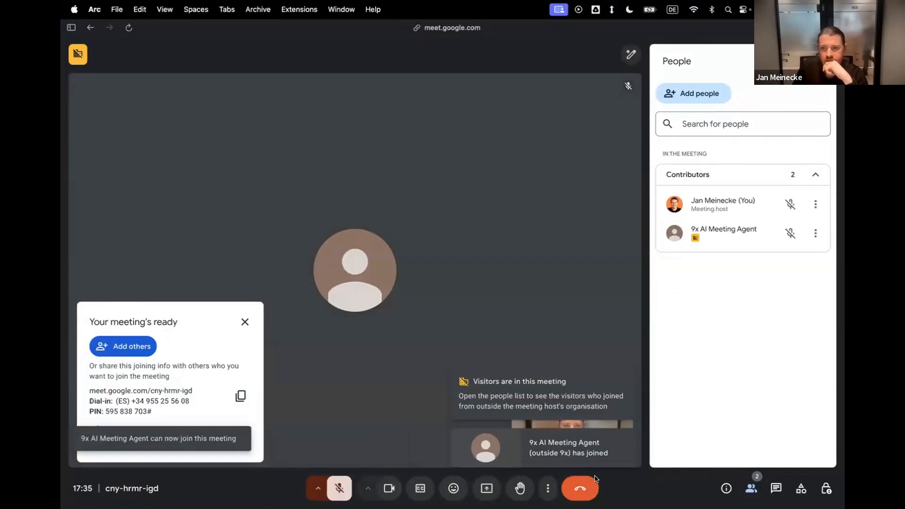
left_click(775, 488)
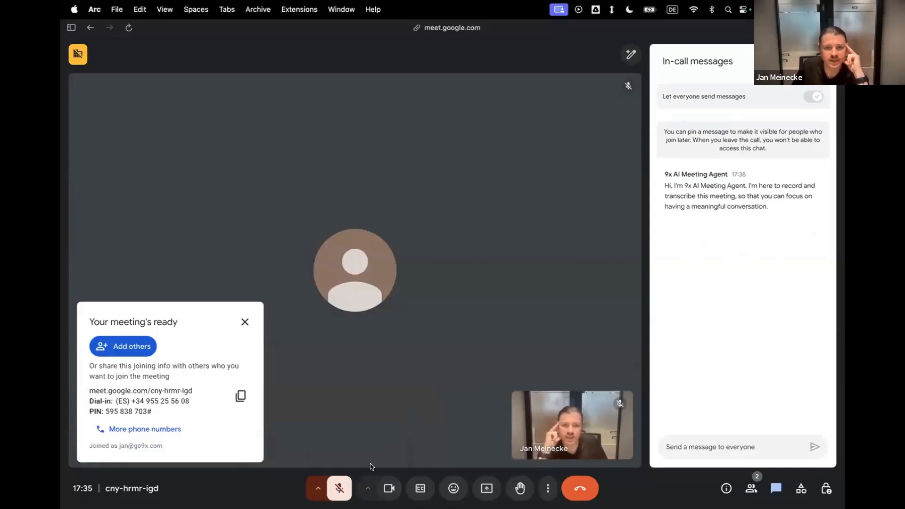
left_click(339, 488)
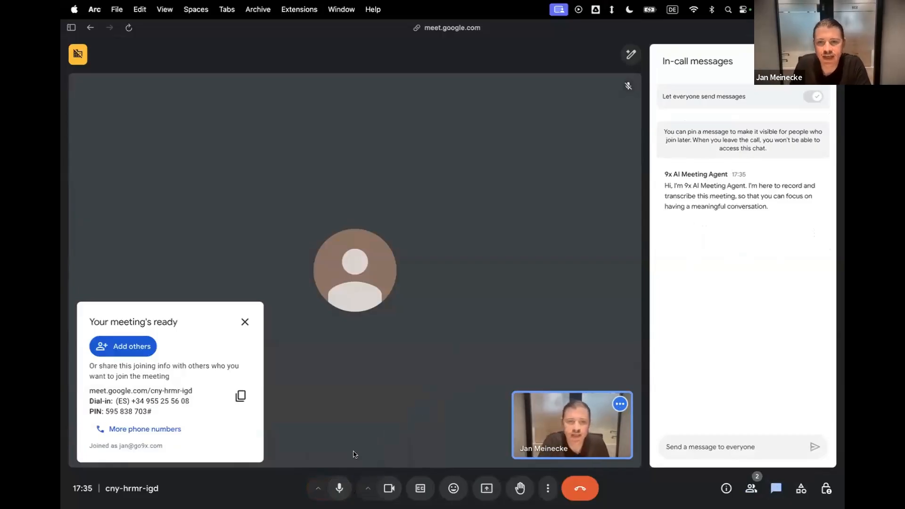
left_click(340, 490)
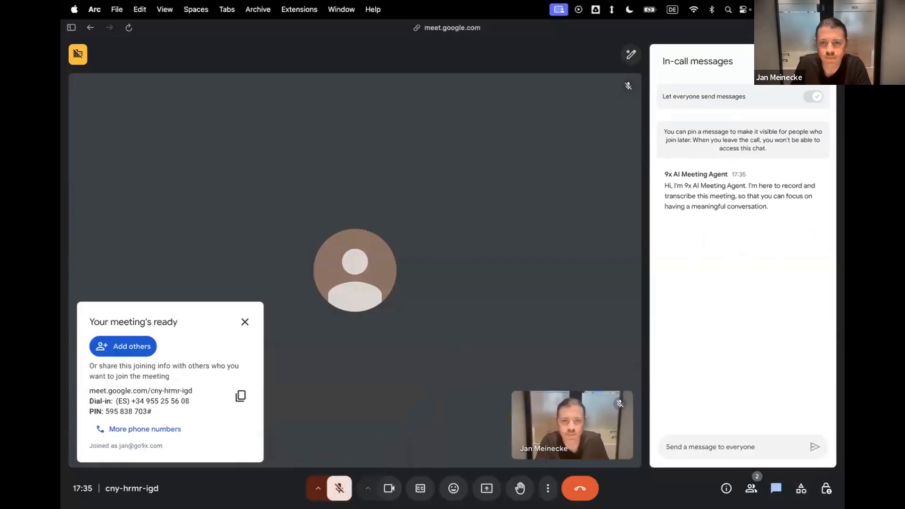
Leave the Google Meet call and switch back to the Meeting Notetaker flow in Lindy.
left_click(580, 488)
mouse_move(62, 240)
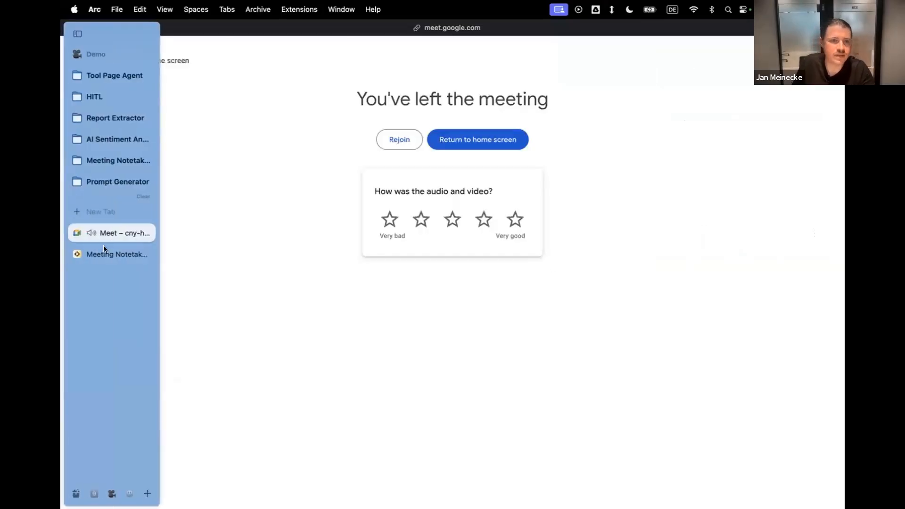
left_click(117, 255)
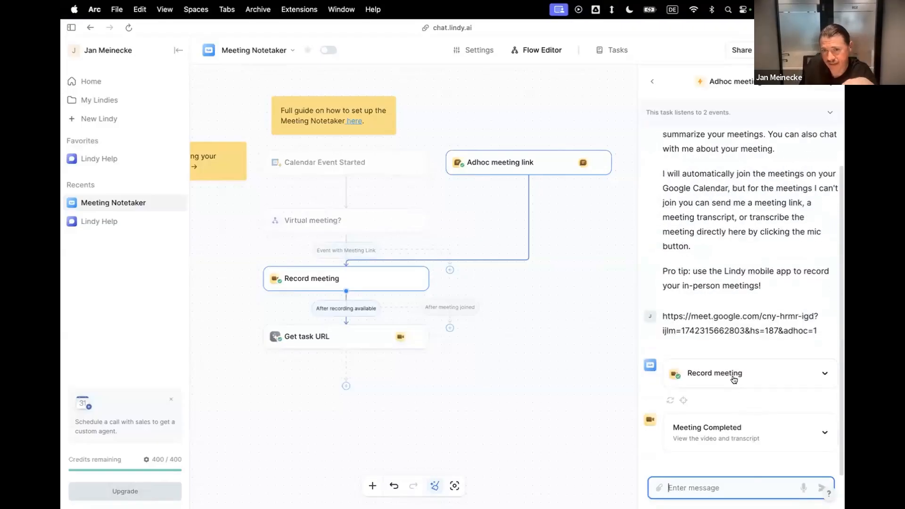
Expand the Meeting Completed result in the test chat and examine the recorded video and its transcript.
left_click(731, 434)
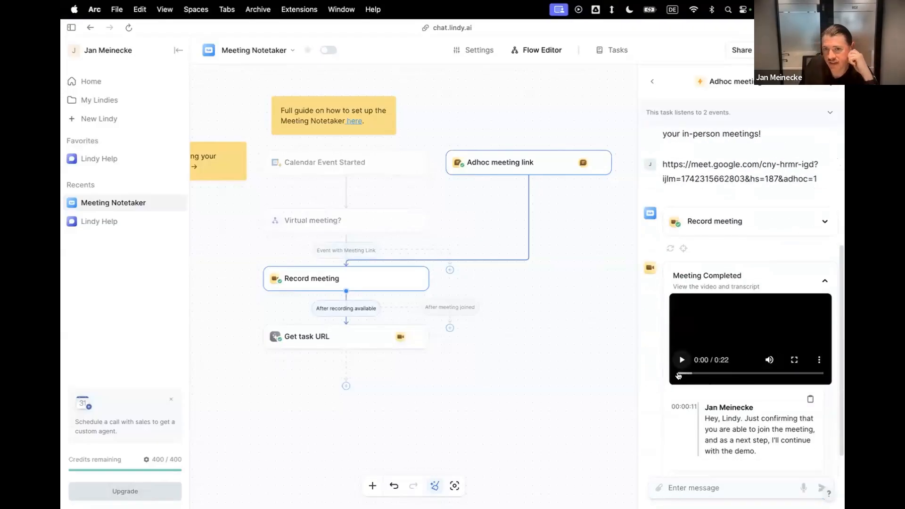
left_click_drag(683, 375, 794, 375)
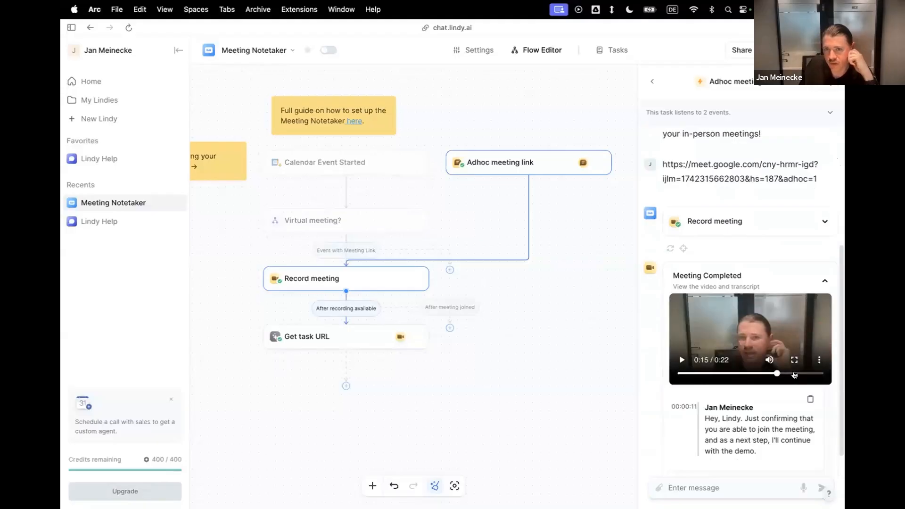
left_click(705, 420)
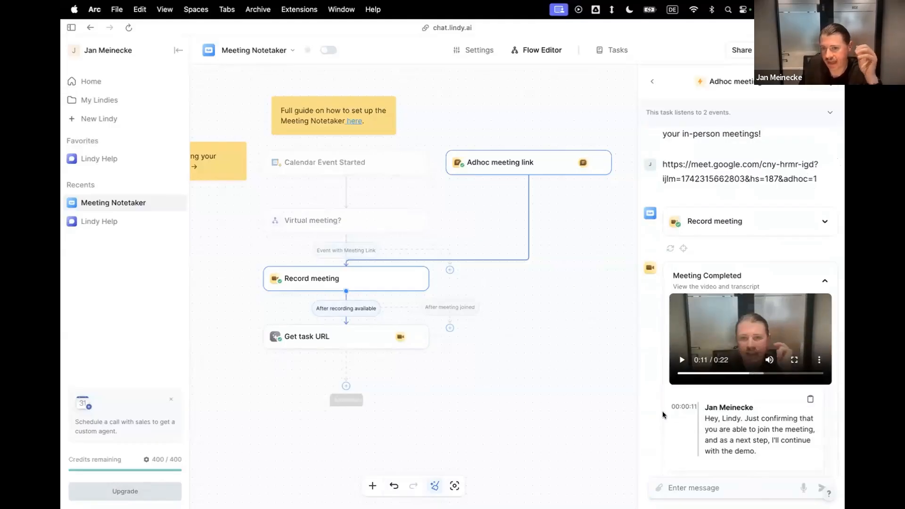
scroll(756, 433, "down", 2)
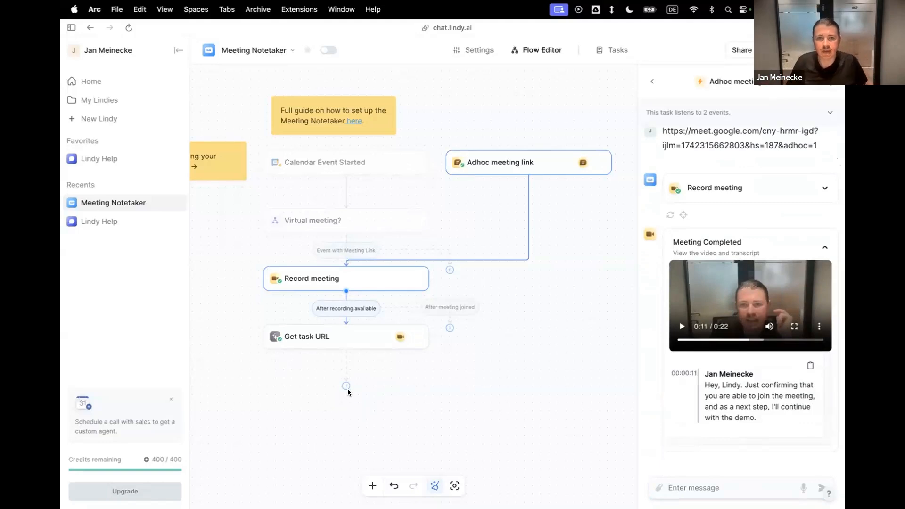
Review the join message and the bot name in the Record meeting step's settings.
left_click(382, 285)
scroll(648, 371, "down", 5)
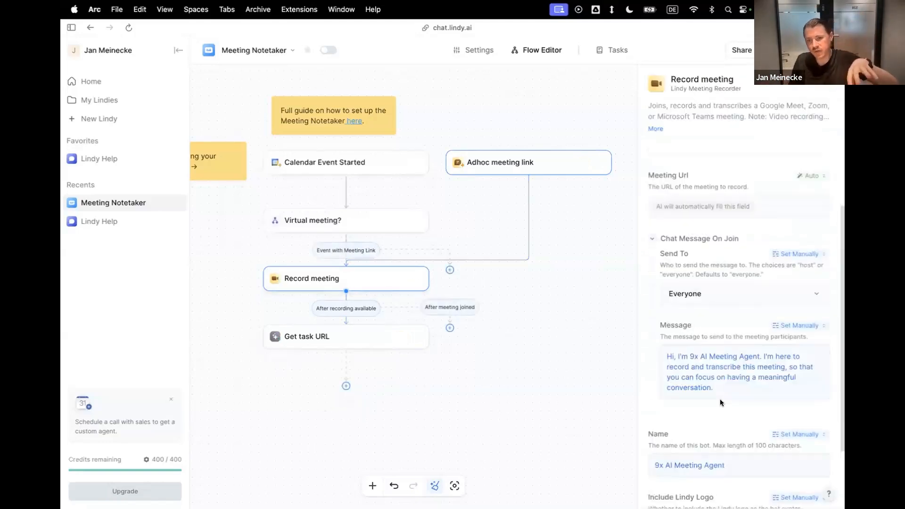
left_click(724, 407)
left_click_drag(724, 407, 648, 396)
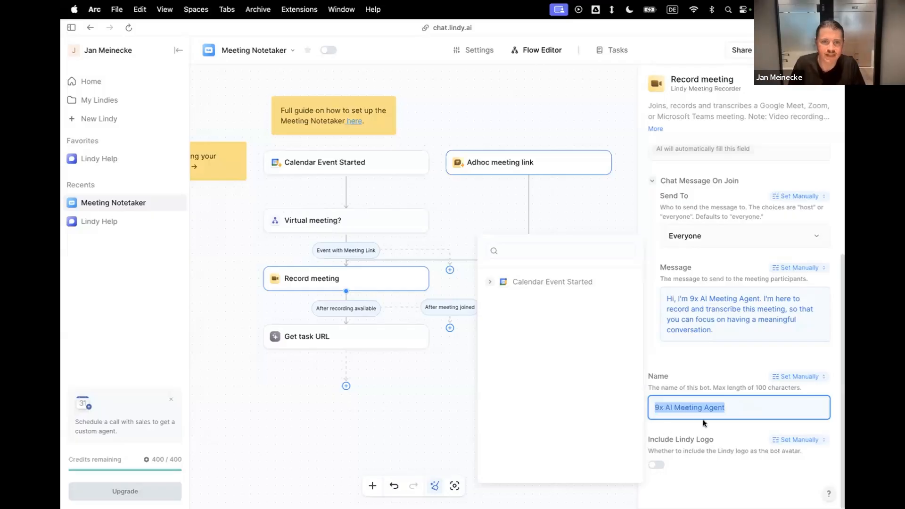
left_click(381, 400)
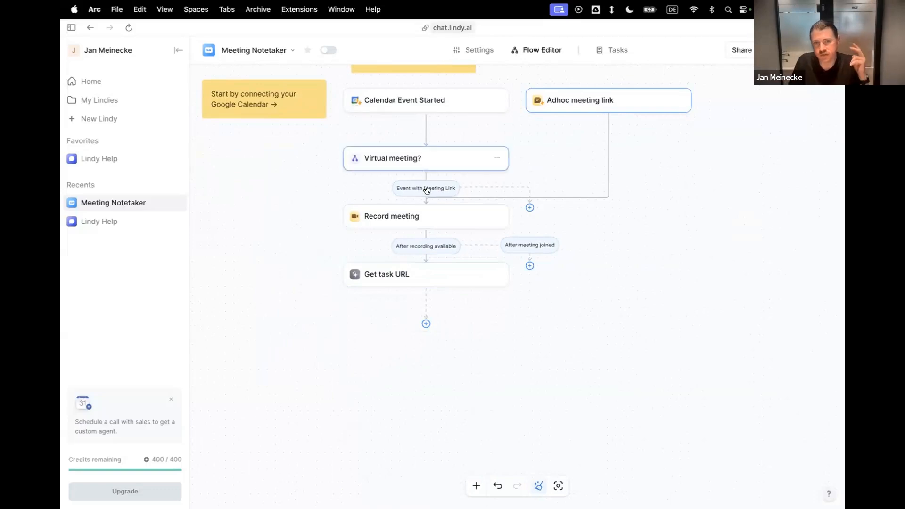
Add a Chat Send Message action after the Get task URL step.
left_click(426, 324)
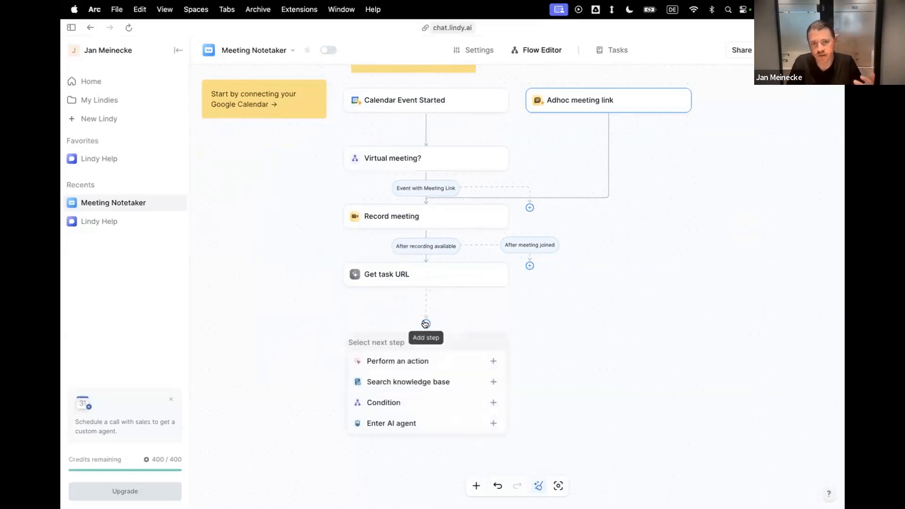
left_click(443, 361)
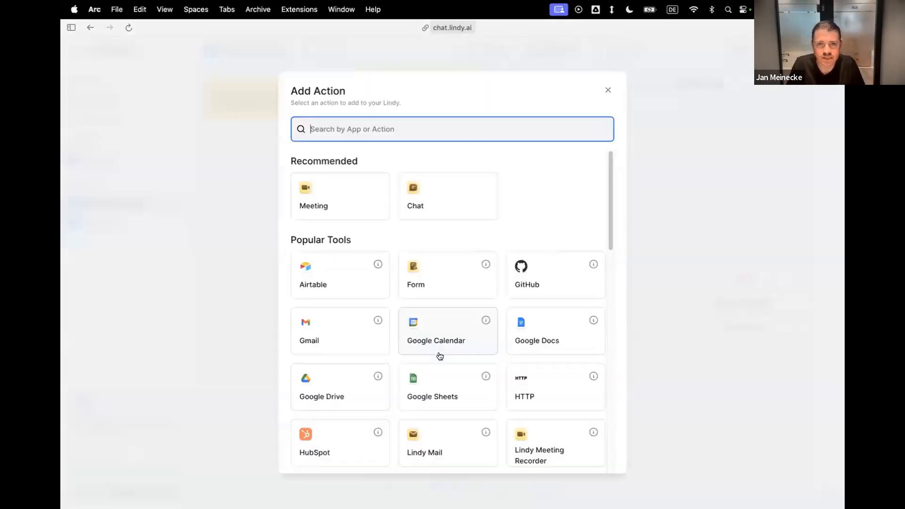
left_click(448, 208)
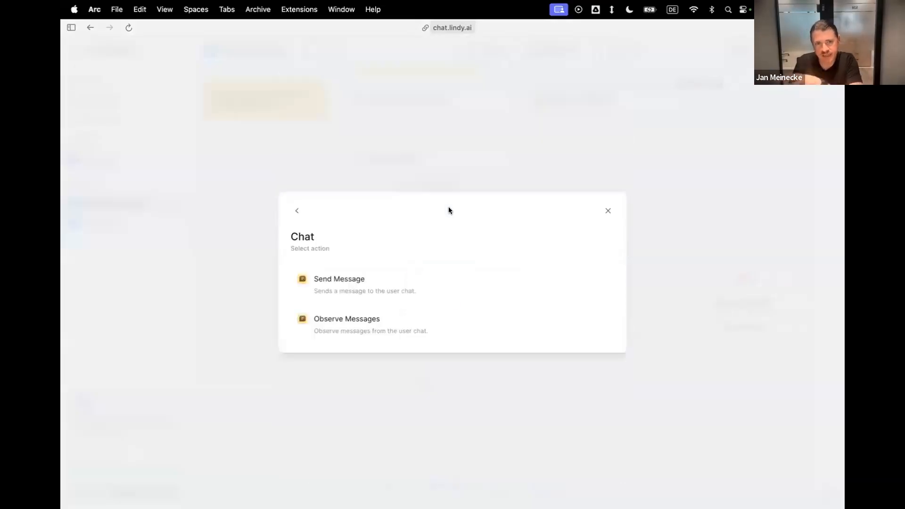
left_click(421, 283)
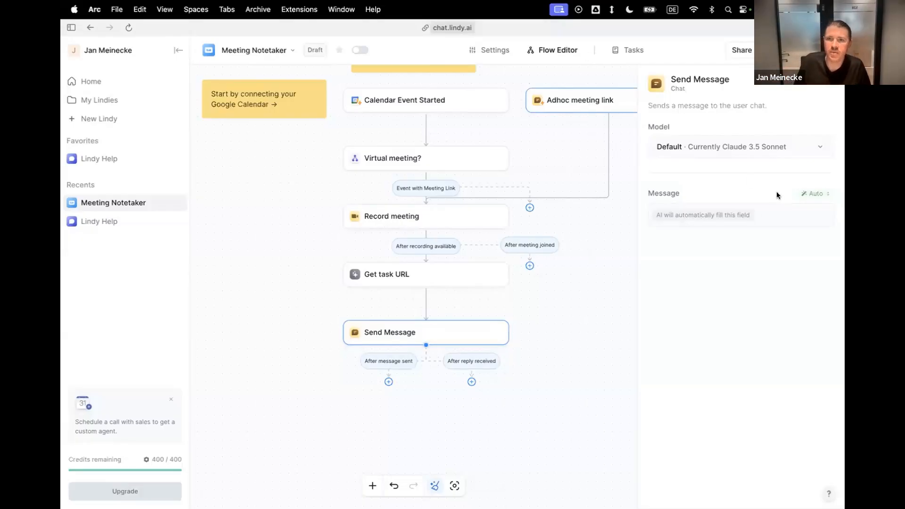
Set the Send Message text to Prompt AI and paste the prompt requesting accurate meeting notes, a high-level and a deeper summary, and all action items.
left_click(805, 194)
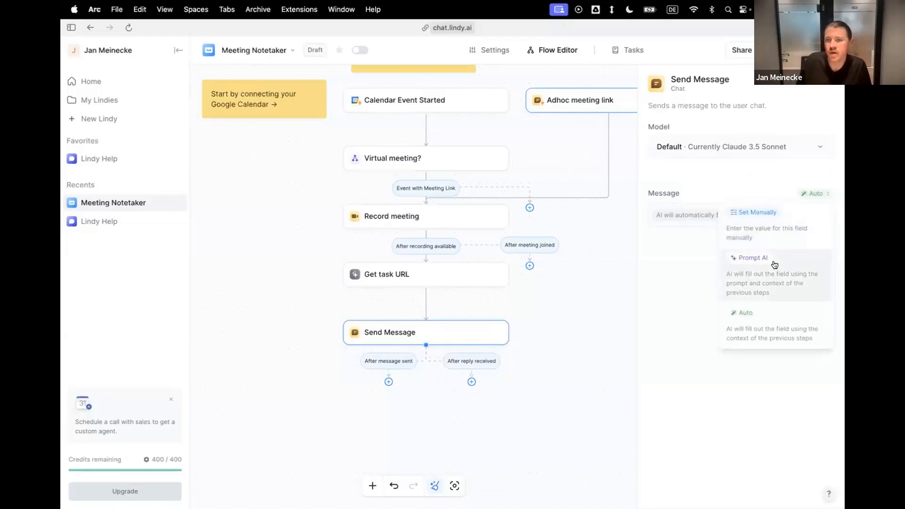
left_click(751, 168)
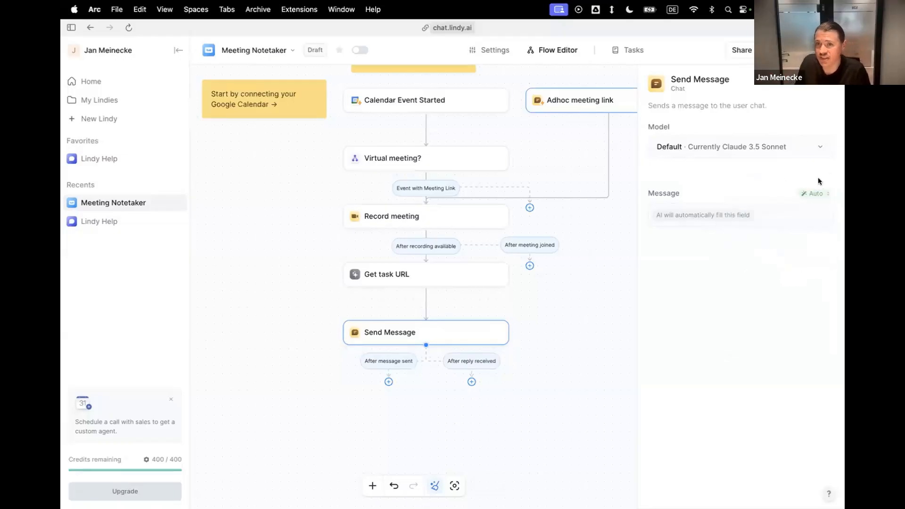
left_click(822, 195)
left_click(801, 259)
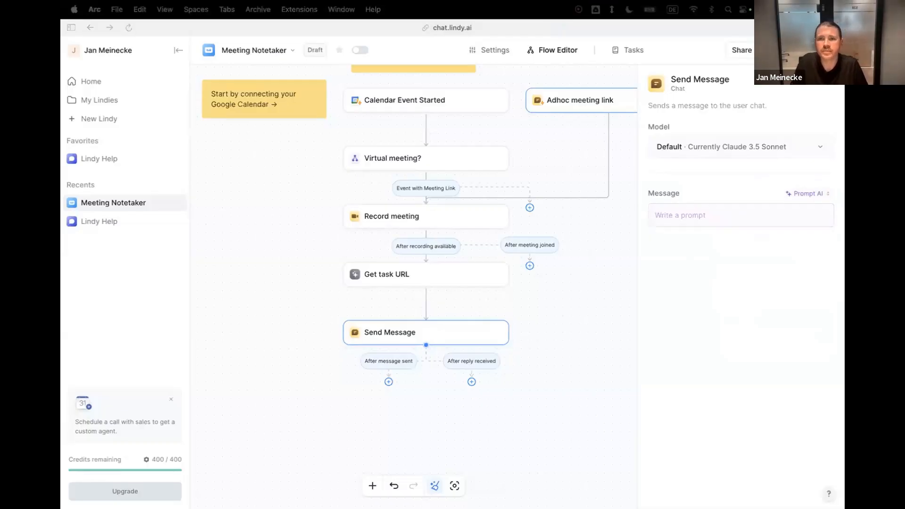
left_click(687, 210)
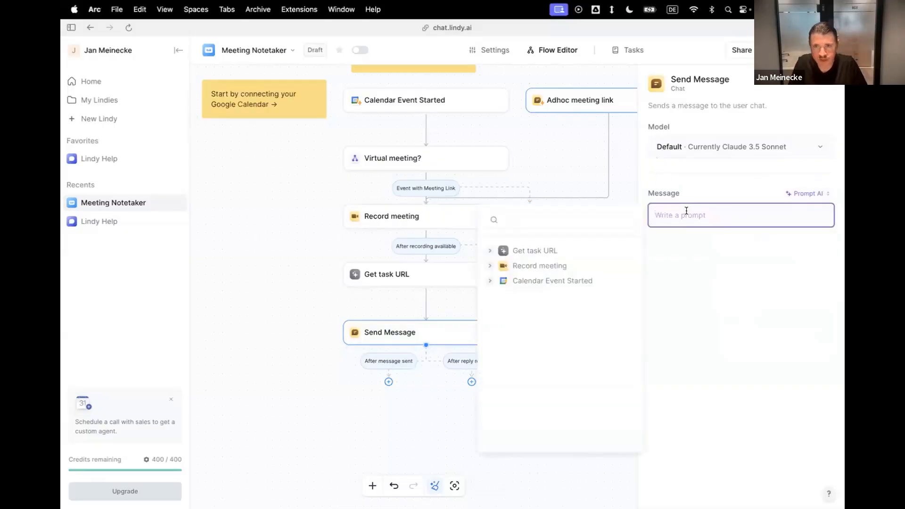
type("Using the meeting transcript, craft highly accurate meeting notes.  Send the meeting summaries:  1. One high level summary, 3 bullet points max, including the next steps if any.  2. And a second one, a bit more in depth. If there were any action items, include them in their own section.  Keep the summary very concise — feel free to make it not totally grammatically correct so it's shorter. And include formatting, like bolded titles for the different parts of the meeting.  3. Extract all action items, tasks, requests and commitments that were discussed during the call.  Document them explicitly with detail, including names, dates and numbers.  Send the summaries in a chat message and add an emoji to be fun and engaging.")
Read through the summary instructions in the Send Message prompt and save the flow.
left_click_drag(662, 215, 733, 216)
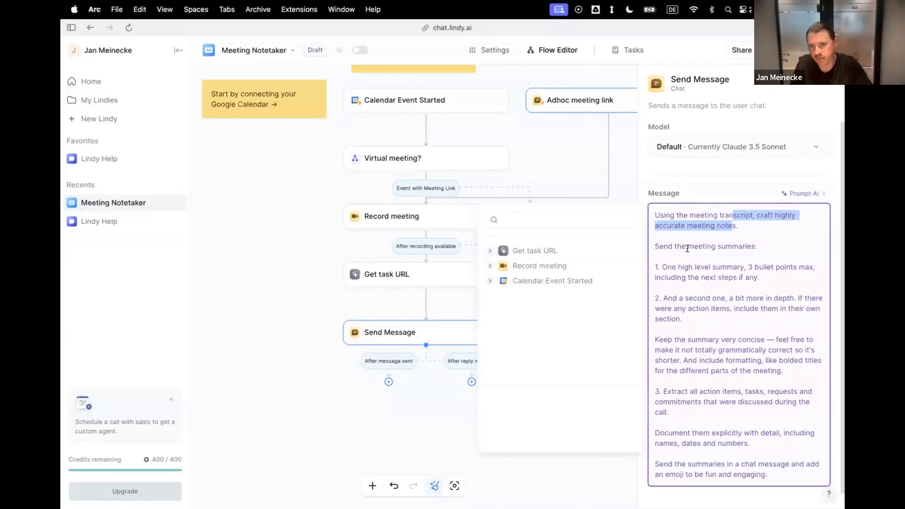
left_click_drag(681, 246, 757, 246)
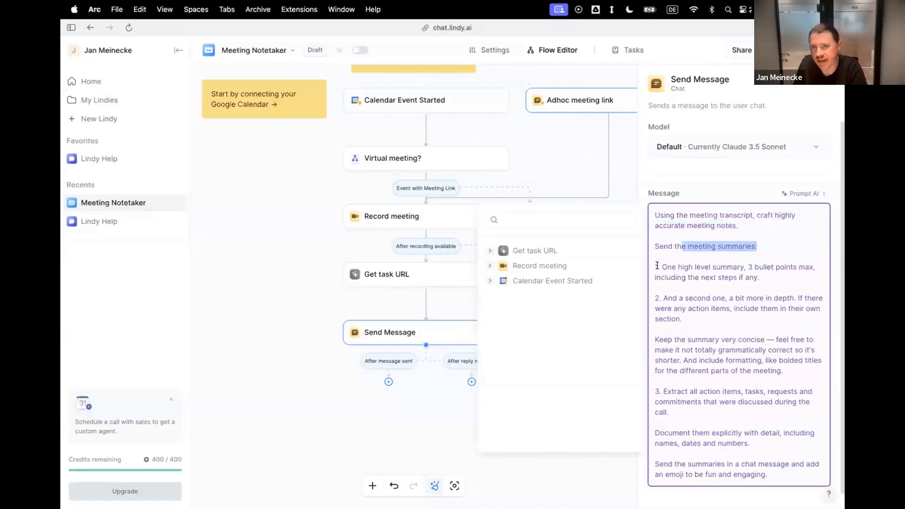
left_click_drag(655, 264, 701, 407)
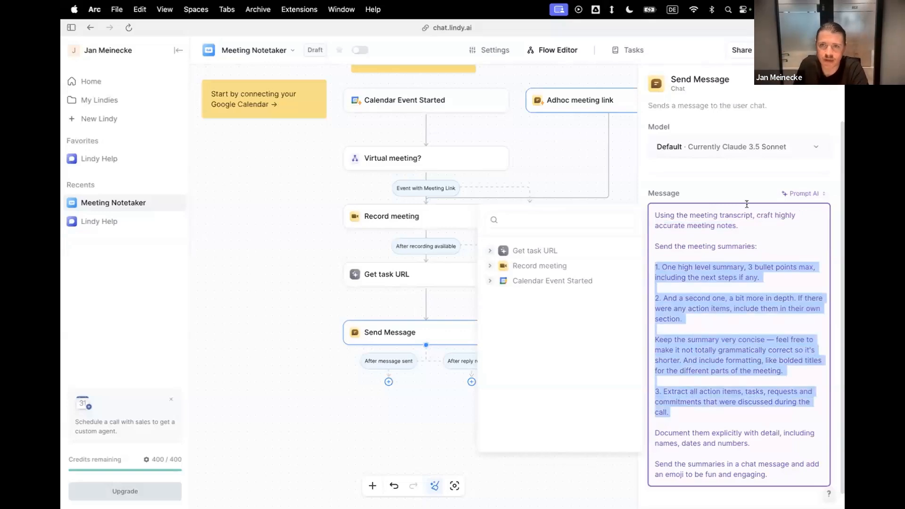
left_click(797, 78)
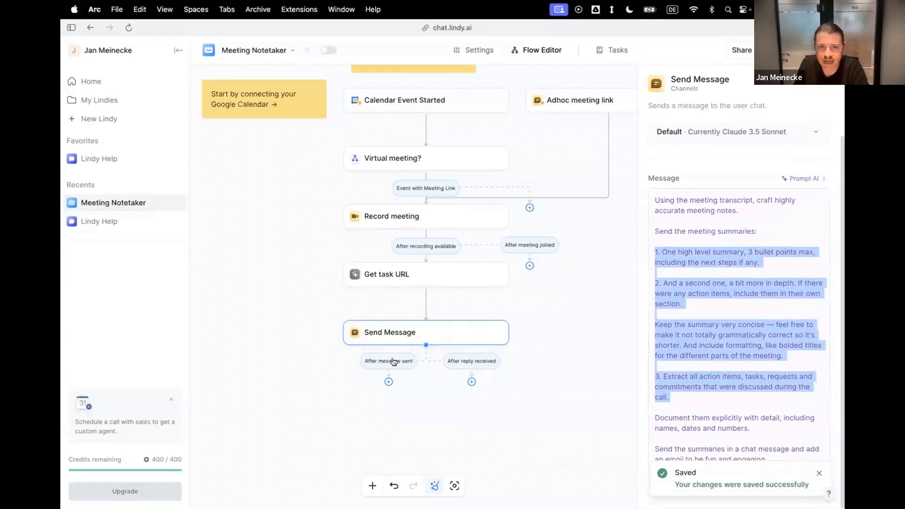
Add a Perform an action step on the After message sent branch, leaving its action unselected.
left_click(393, 361)
left_click(388, 381)
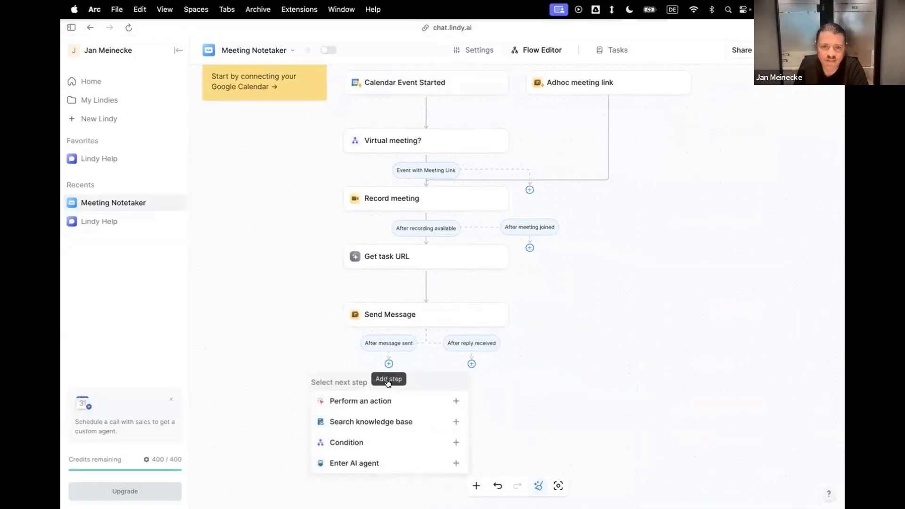
left_click(440, 386)
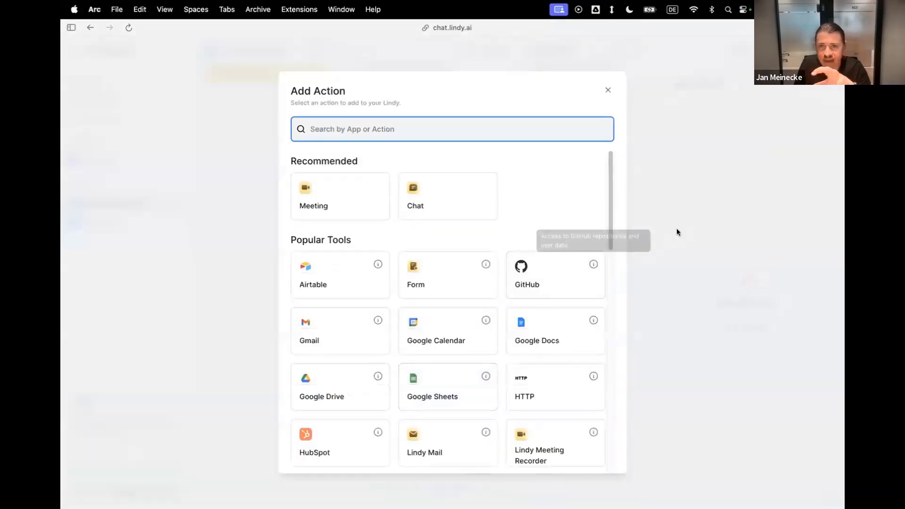
left_click(681, 196)
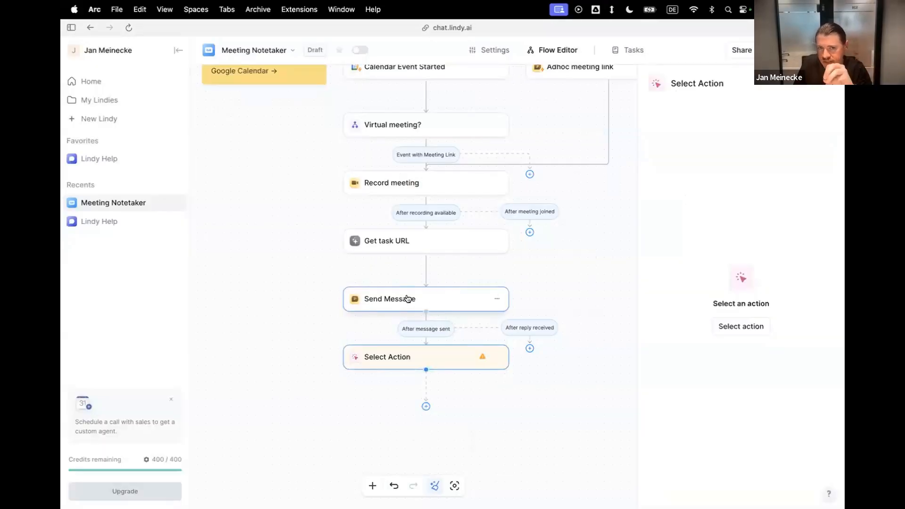
Search the available actions for slack, look over the Slack options and close the list without choosing one.
left_click(445, 354)
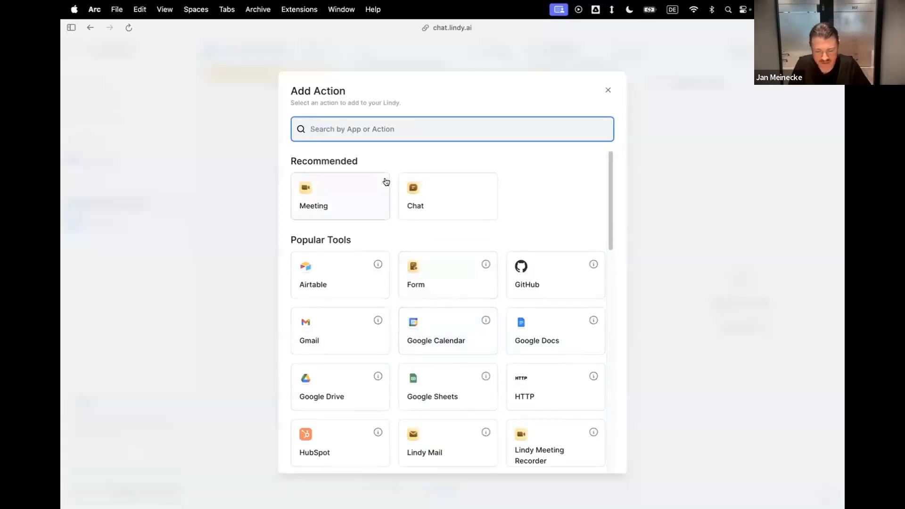
type("slack")
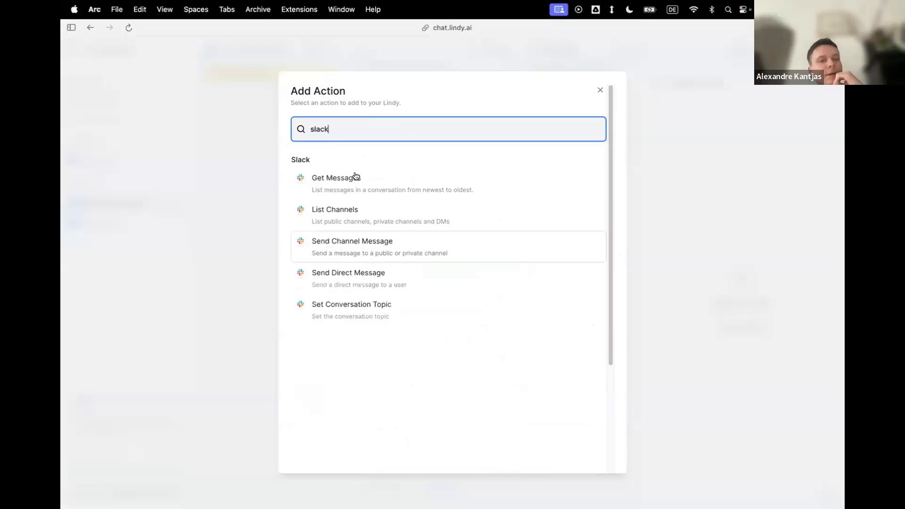
left_click(598, 88)
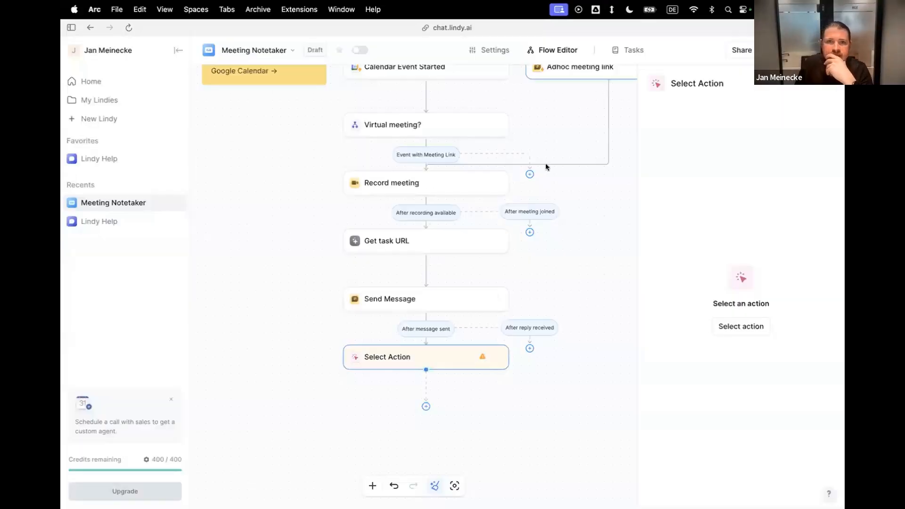
Save the changes, view the Meeting Confirmation and Demo task in the task history, and return to the Flow Editor.
left_click(629, 50)
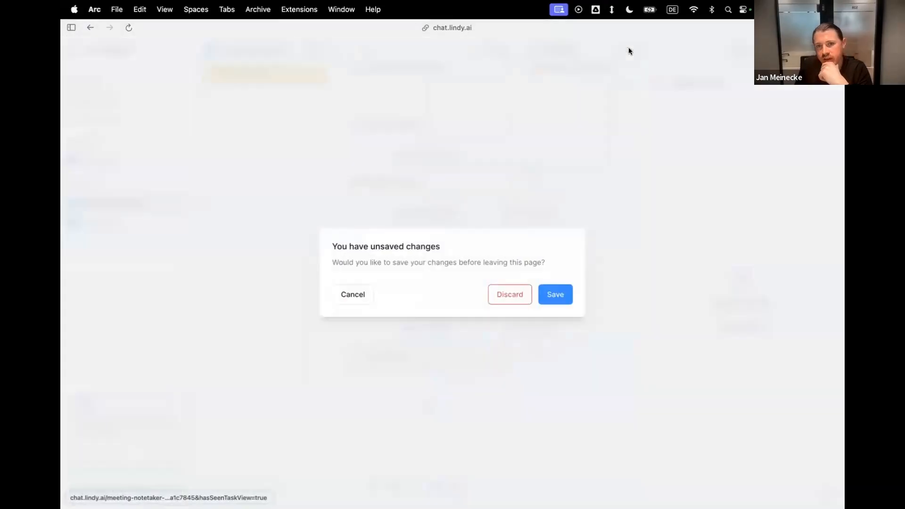
left_click(553, 295)
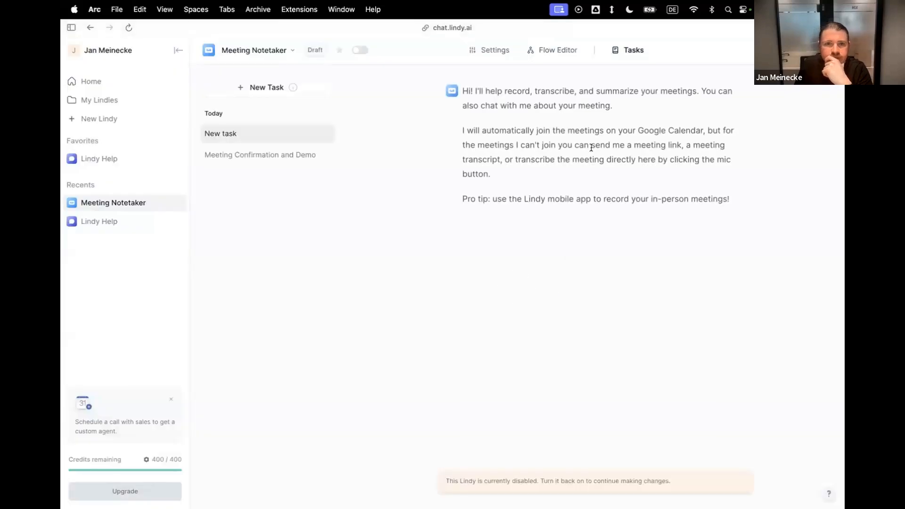
left_click(263, 159)
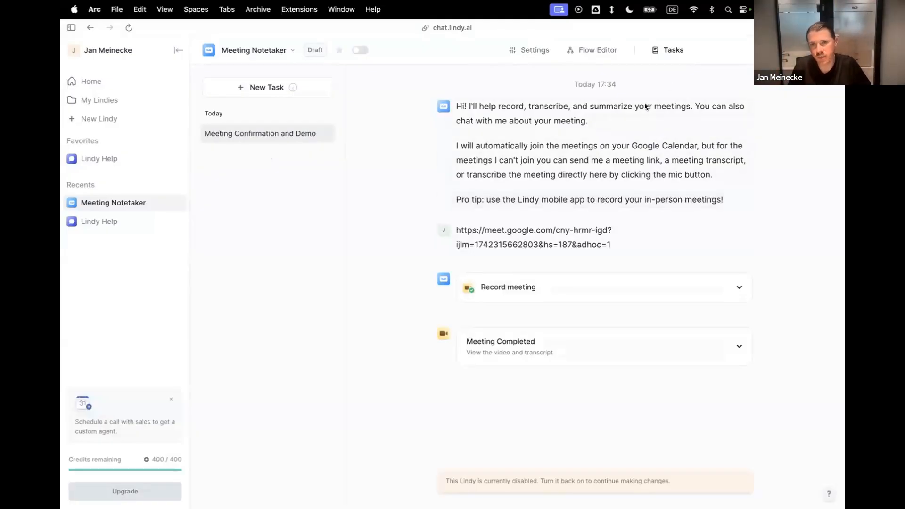
left_click(578, 51)
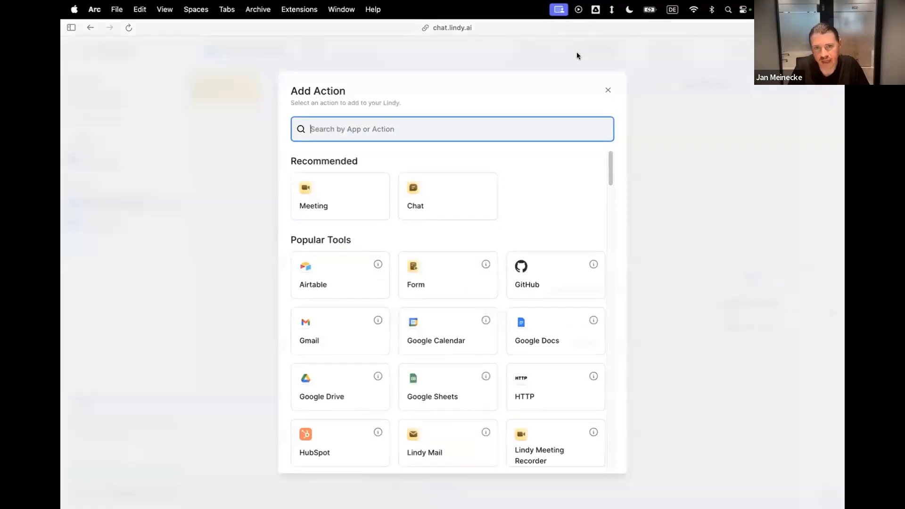
Close the action list, view the Get task URL settings and look at the Slack workspace before returning to the flow.
left_click(607, 91)
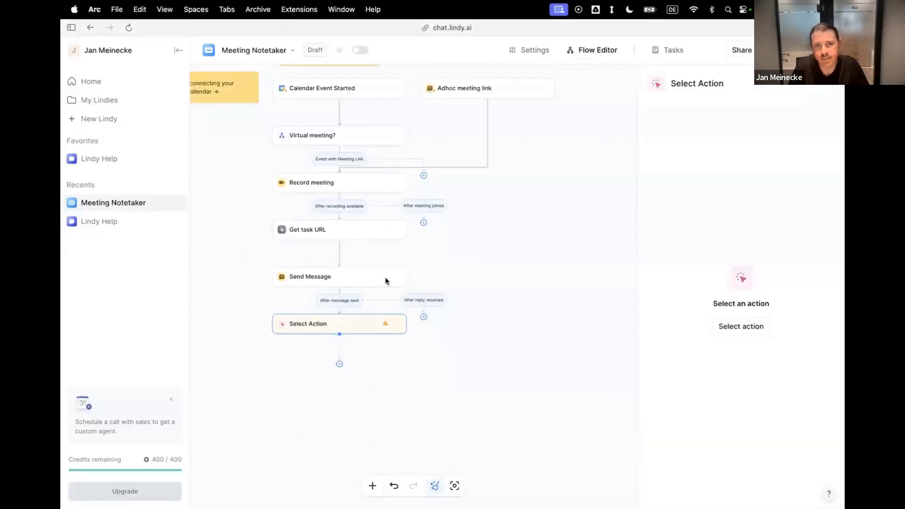
left_click(354, 227)
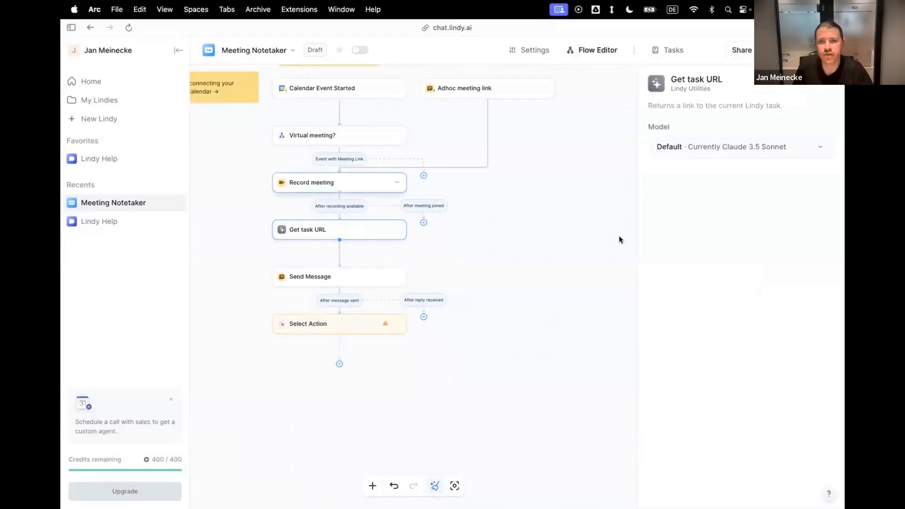
key("ctrl+Left")
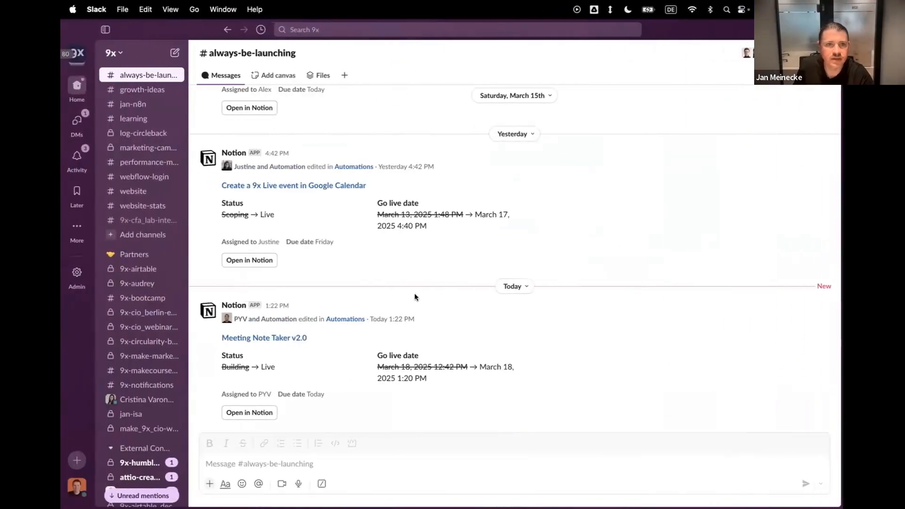
key("ctrl+Right")
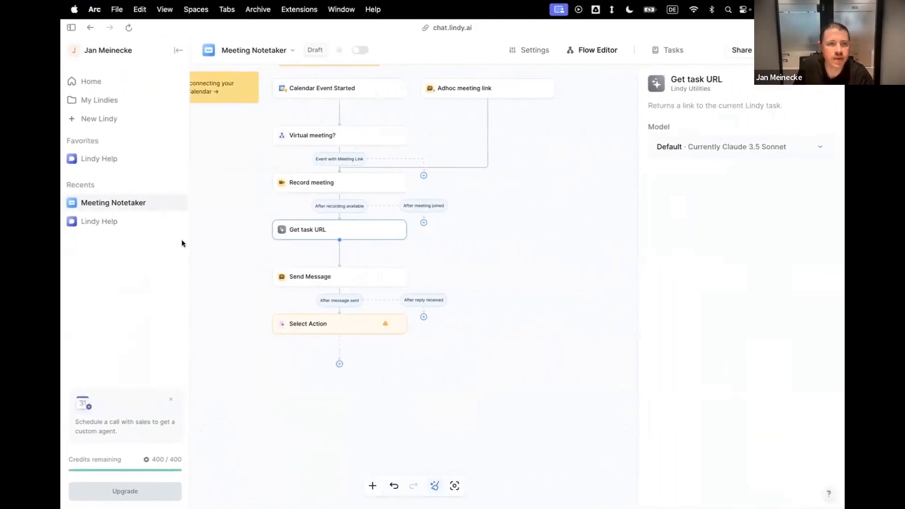
key("ctrl+Left")
key("ctrl+Right")
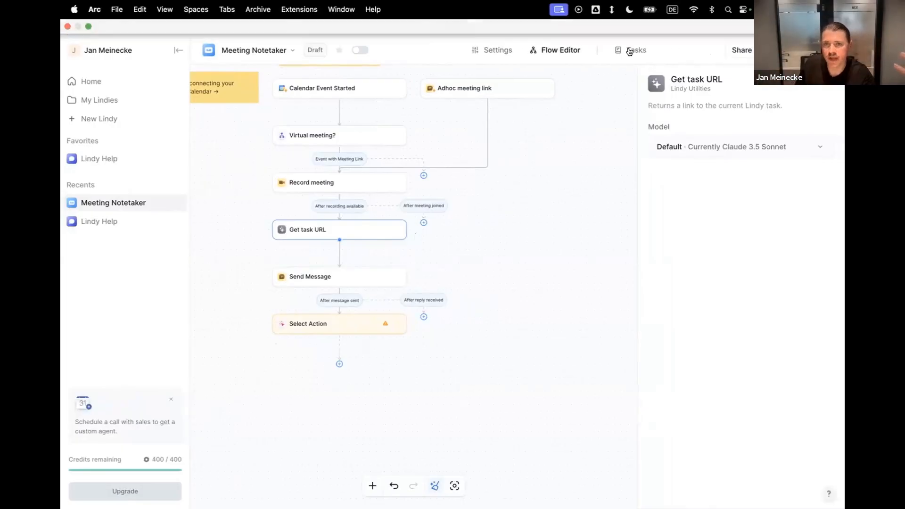
View the Meeting Confirmation and Demo task in the task history, including its notice about the agent's status, and return to the Flow Editor.
left_click(628, 51)
left_click(551, 295)
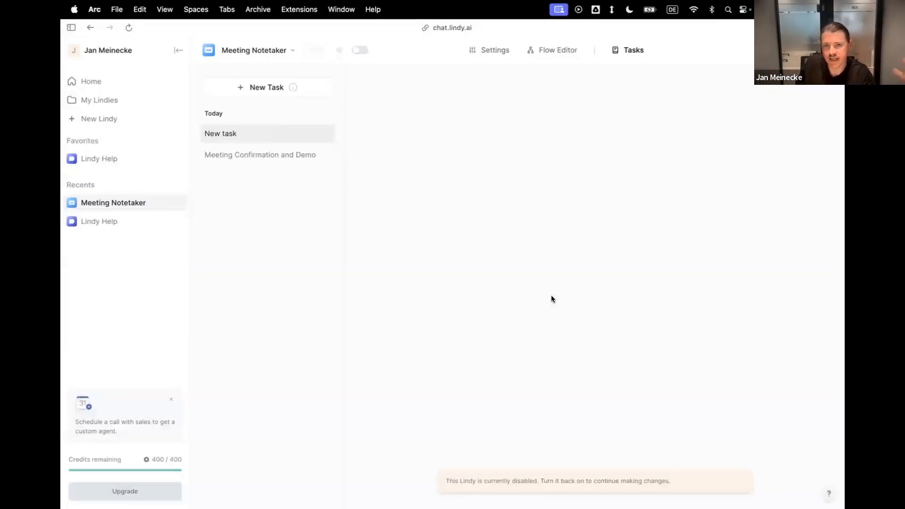
left_click(238, 155)
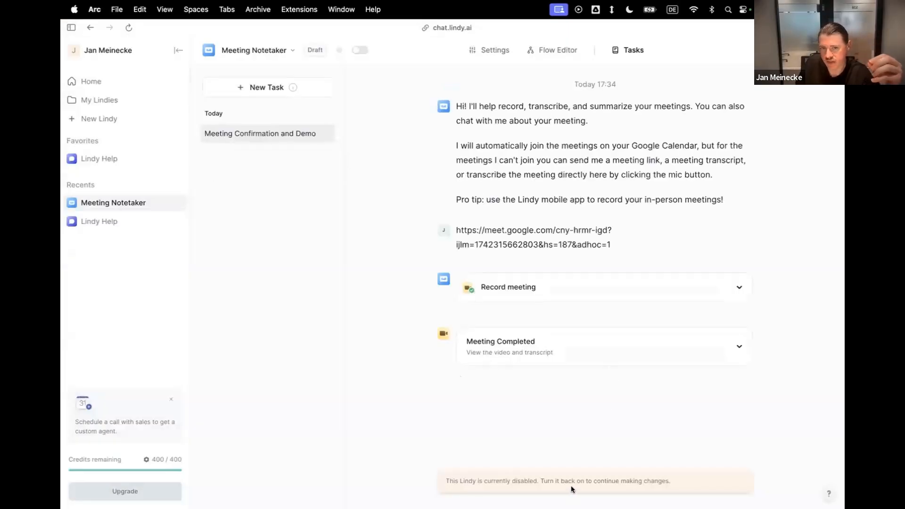
left_click_drag(516, 480, 446, 479)
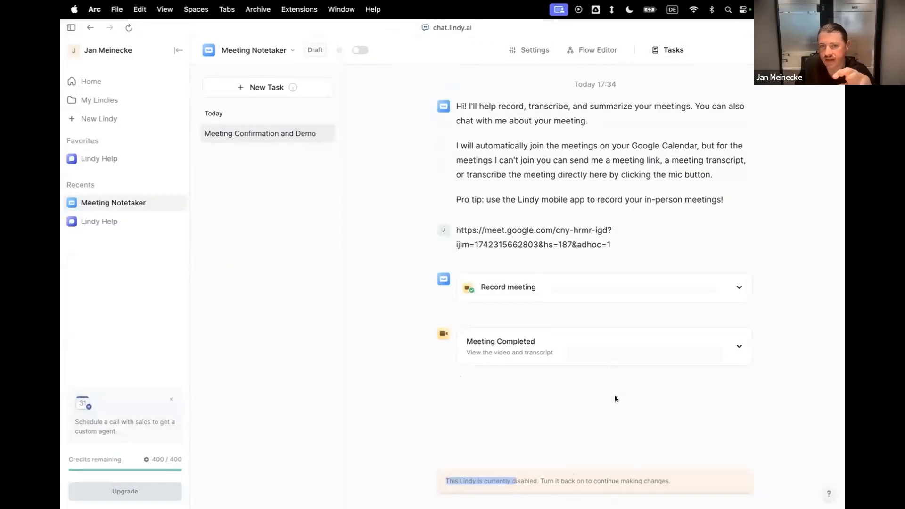
left_click(590, 53)
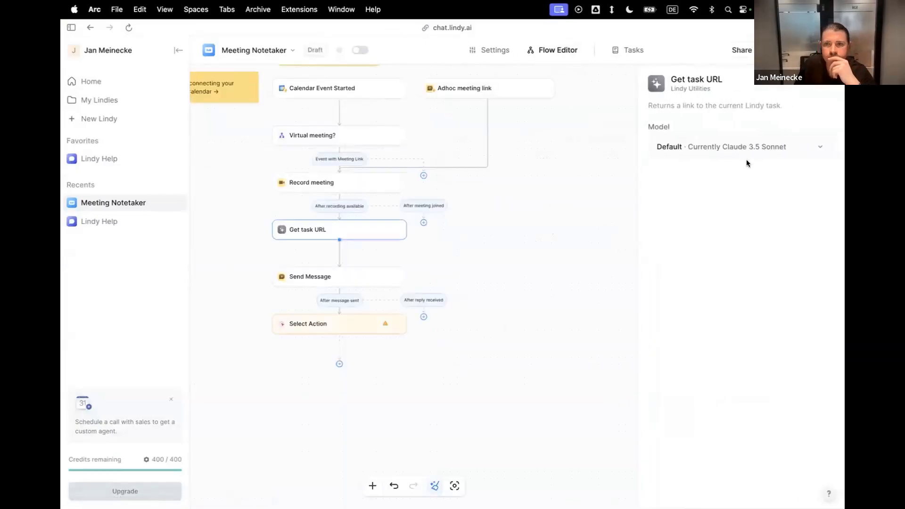
Search for slack and assign the Send Channel Message action to the unassigned step after Send Message.
left_click(343, 328)
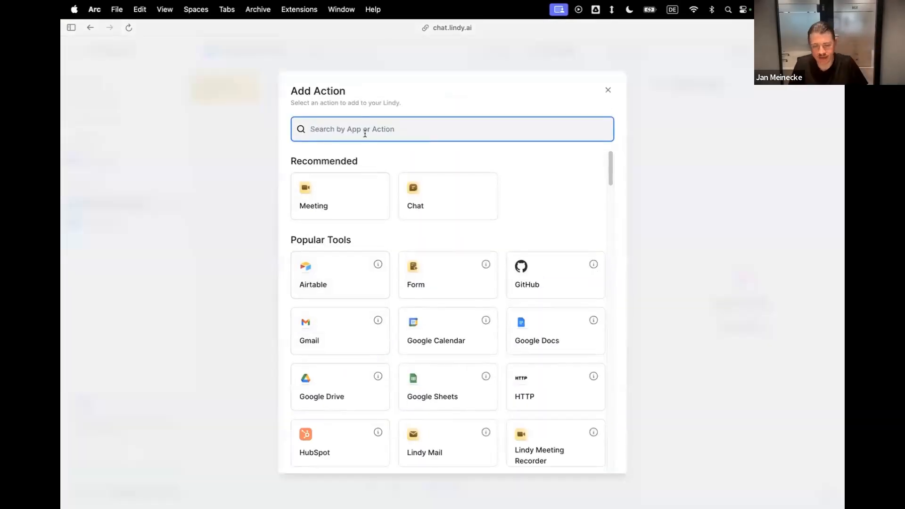
type("s")
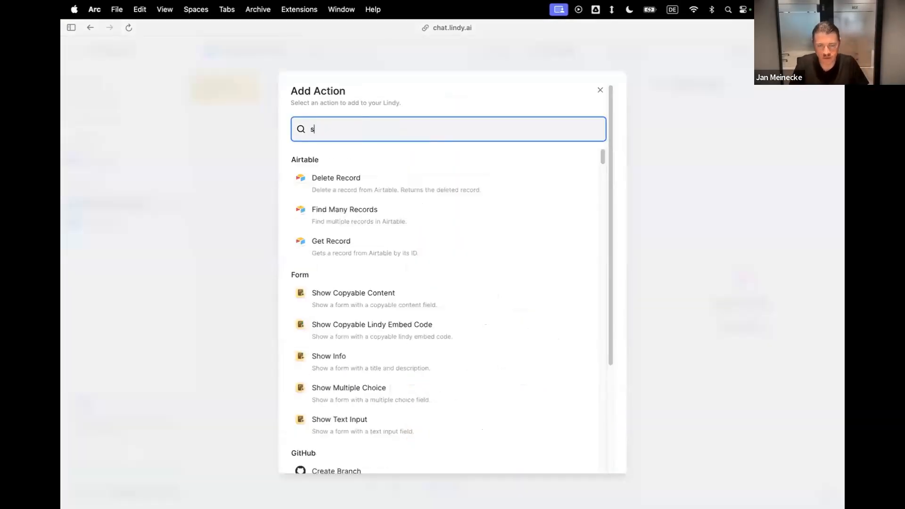
type("lack")
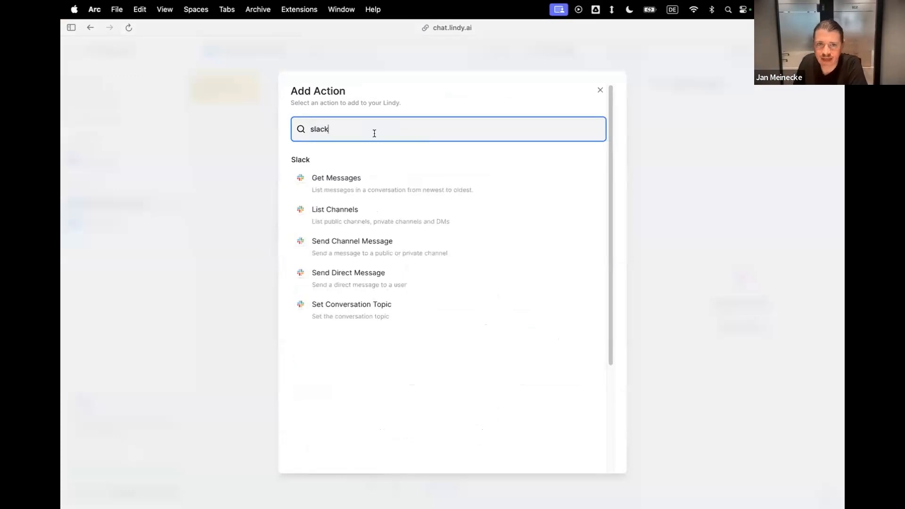
left_click(363, 249)
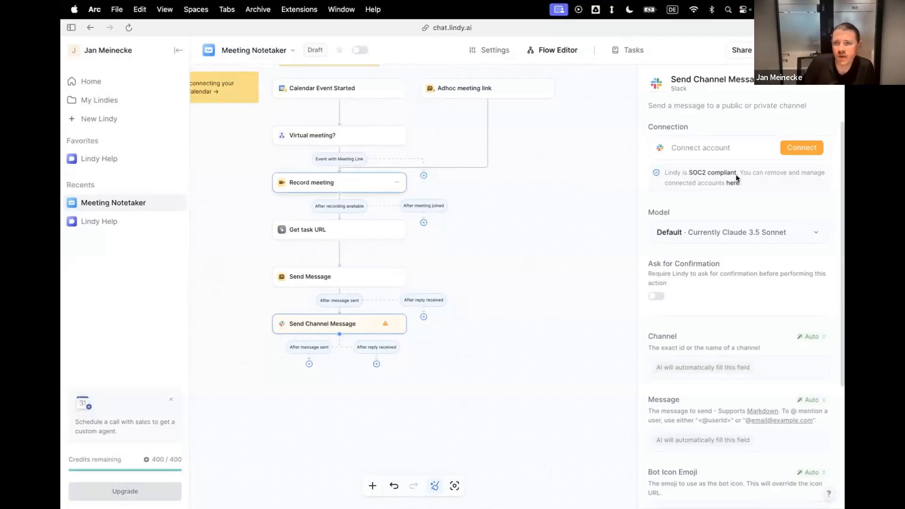
Connect the Send Channel Message step to Slack by allowing Lindy AI access to the 9x workspace.
left_click(790, 147)
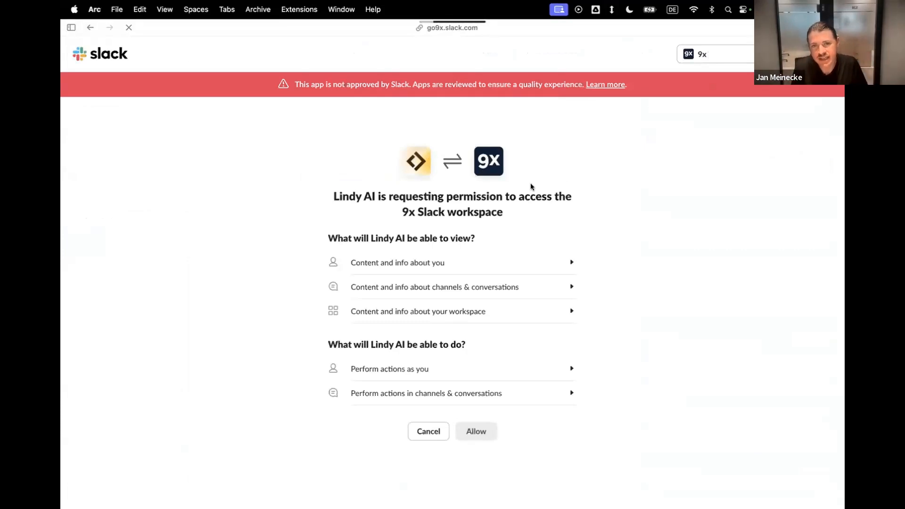
left_click(619, 460)
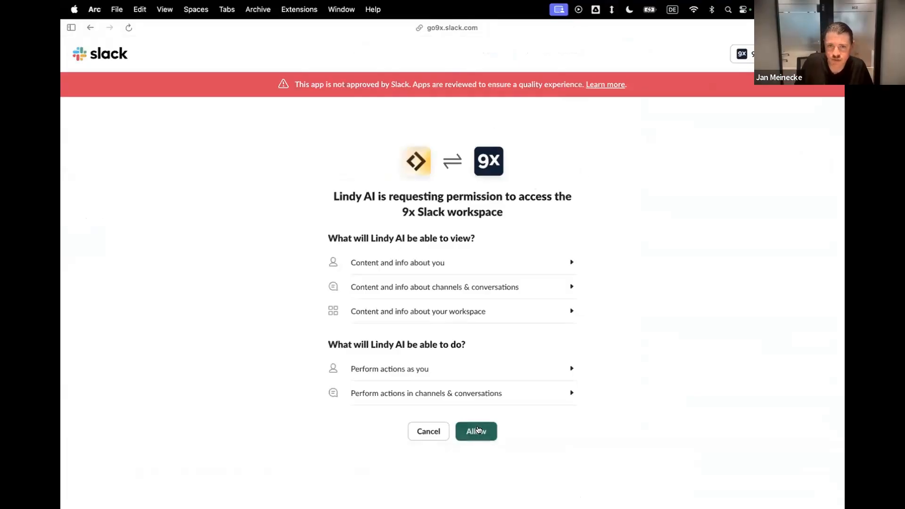
left_click(477, 429)
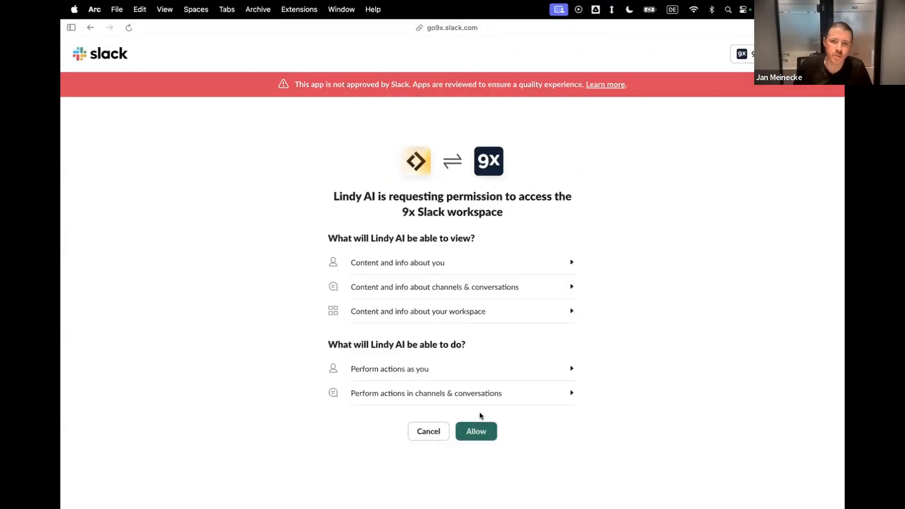
left_click(469, 424)
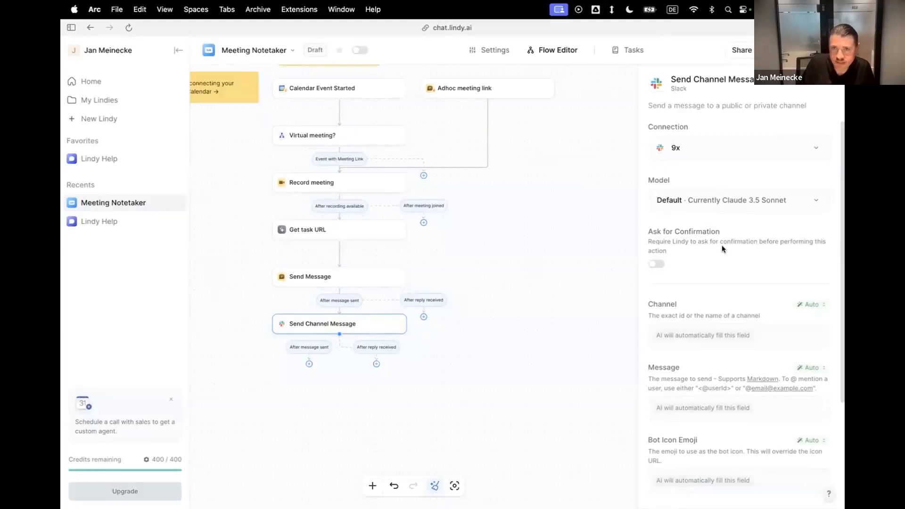
Switch the Slack step's Channel field to Set Manually and enter jan-lindy as the channel name.
scroll(722, 245, "down", 3)
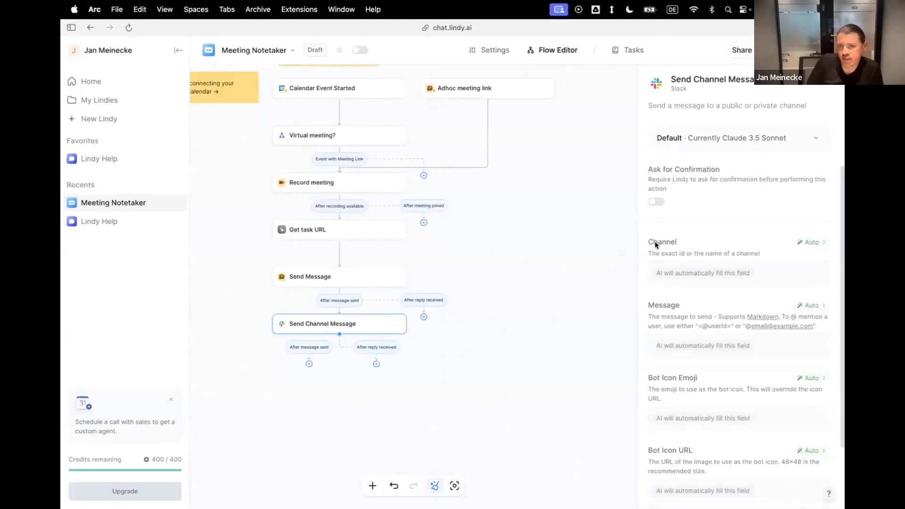
left_click(818, 238)
left_click(754, 261)
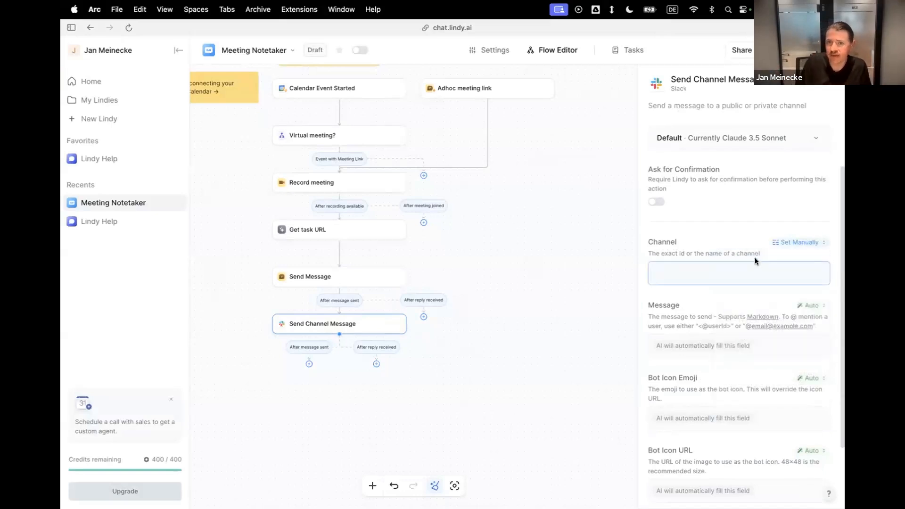
left_click(736, 272)
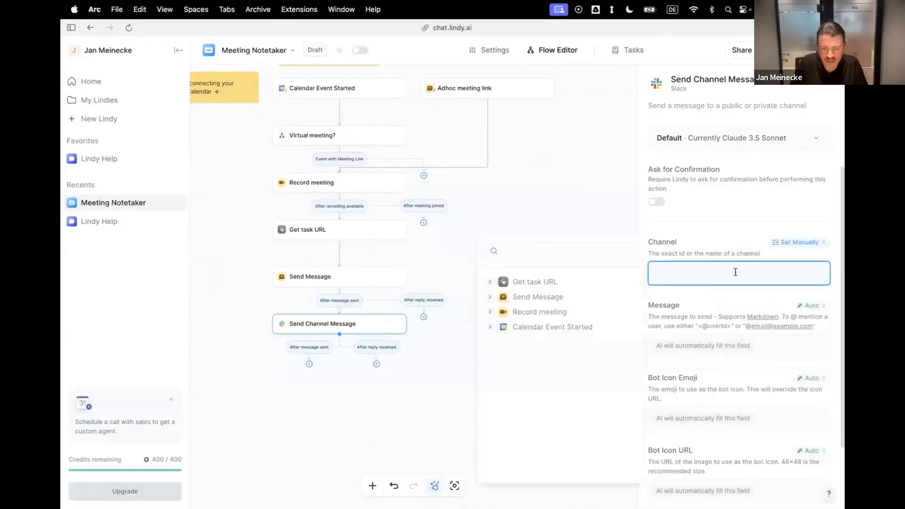
type("jan-lindy")
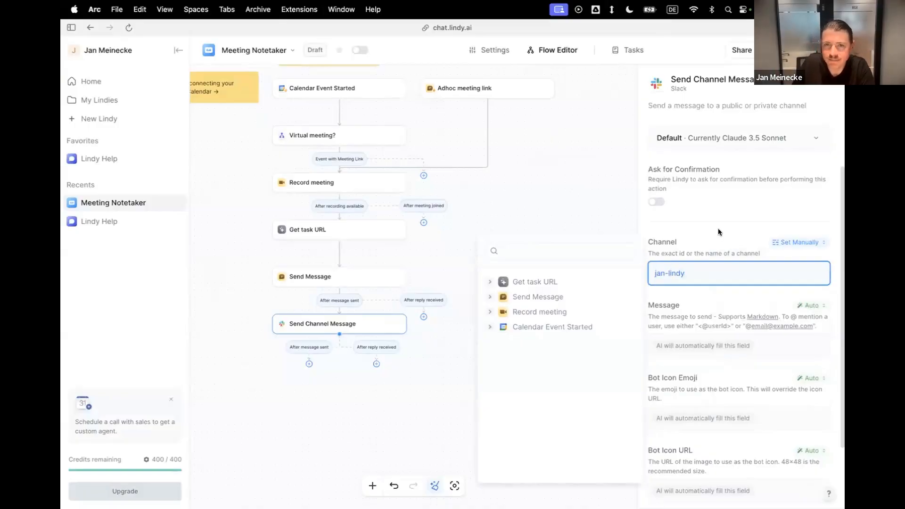
left_click(720, 292)
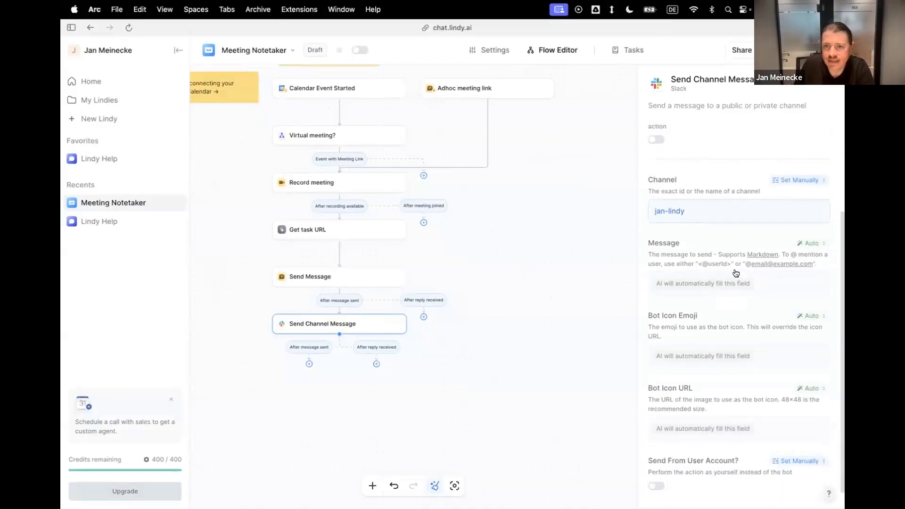
Switch the Slack Message field to Prompt AI and paste the prompt requesting two meeting summaries, action items and @ mentions of 9x attendees.
left_click(809, 244)
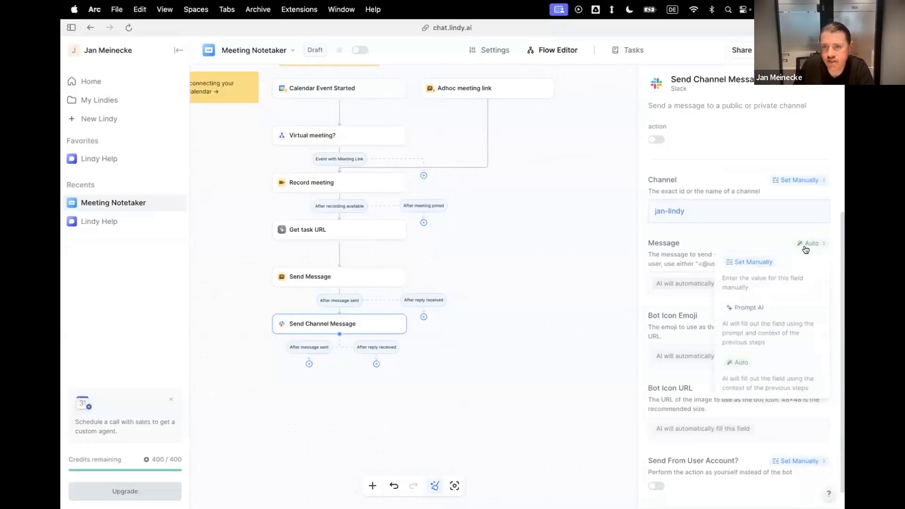
left_click(764, 308)
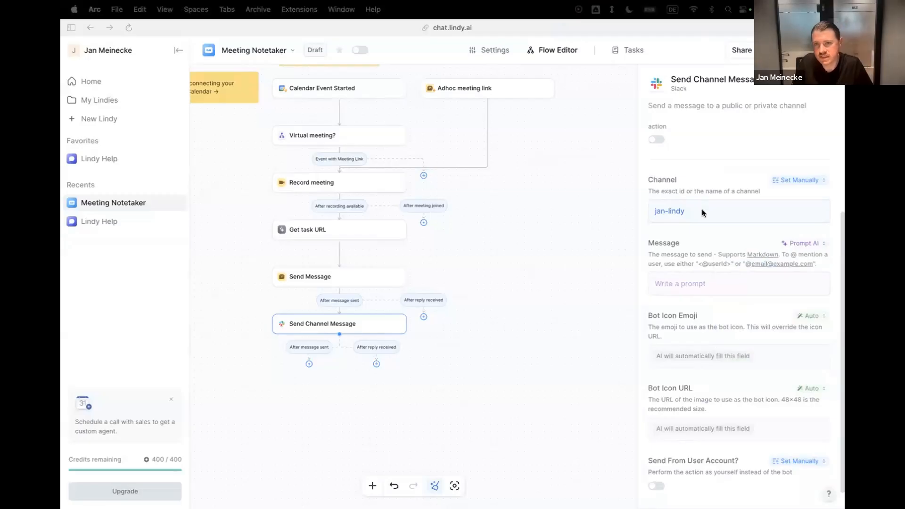
left_click(702, 283)
key("super+v")
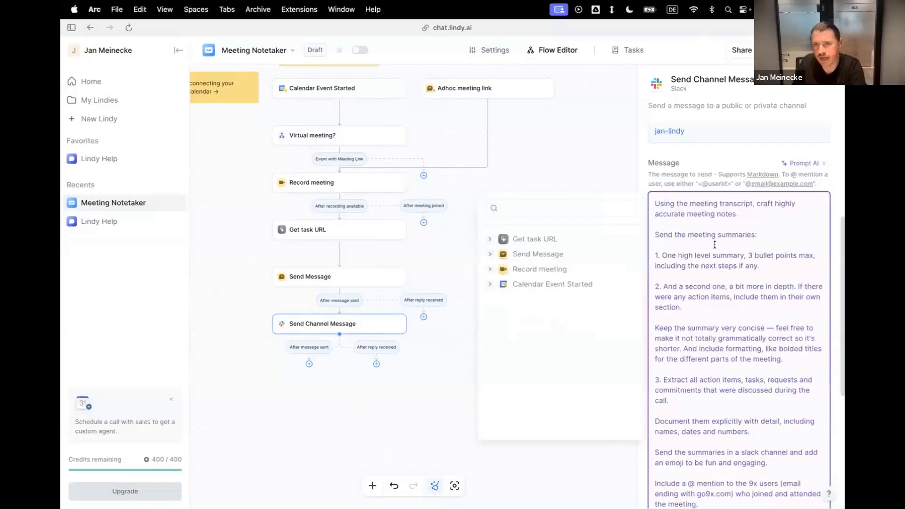
Read through the Slack message prompt, highlighting the instruction to @ mention 9x users whose email ends with go9x.com.
scroll(765, 288, "down", 3)
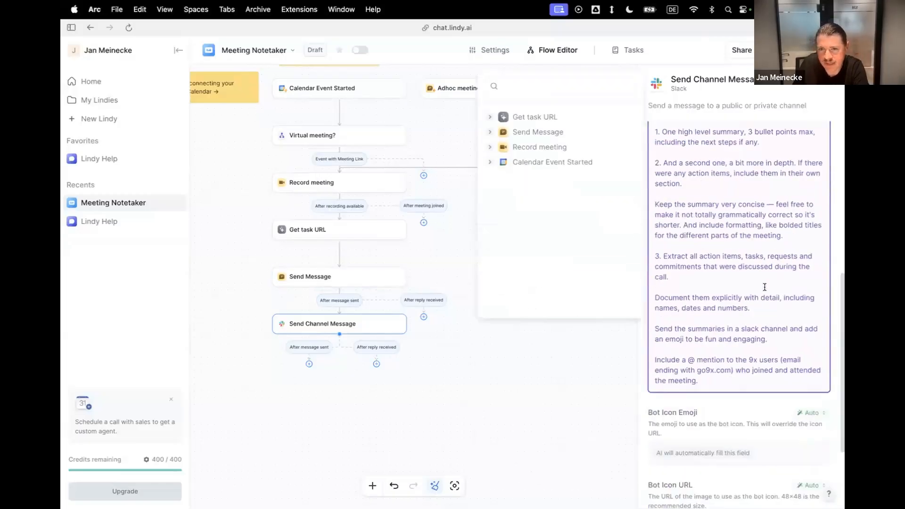
left_click_drag(704, 383, 731, 370)
left_click(655, 357)
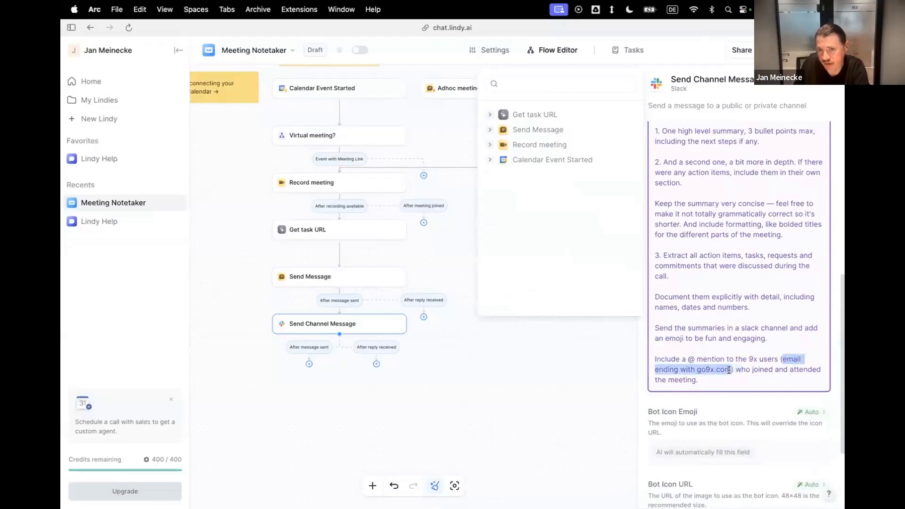
left_click(706, 380)
left_click(653, 360, "shift")
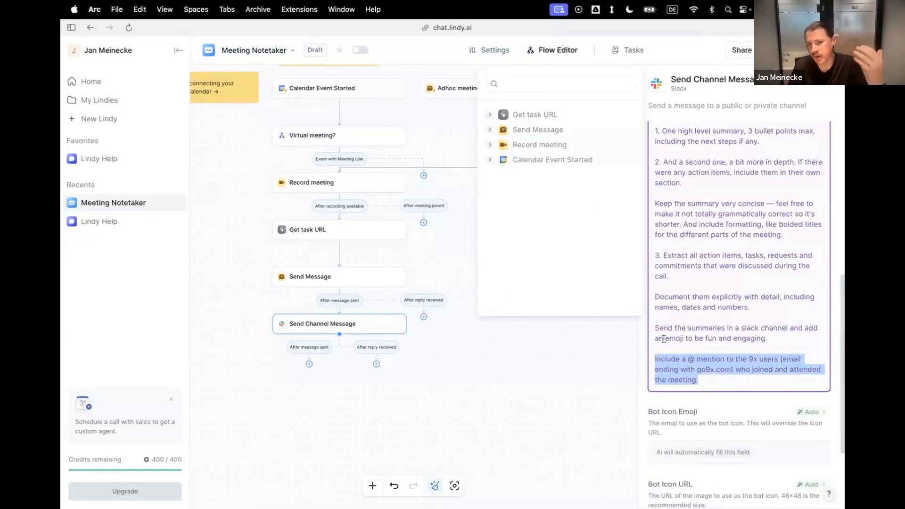
left_click_drag(707, 380, 650, 359)
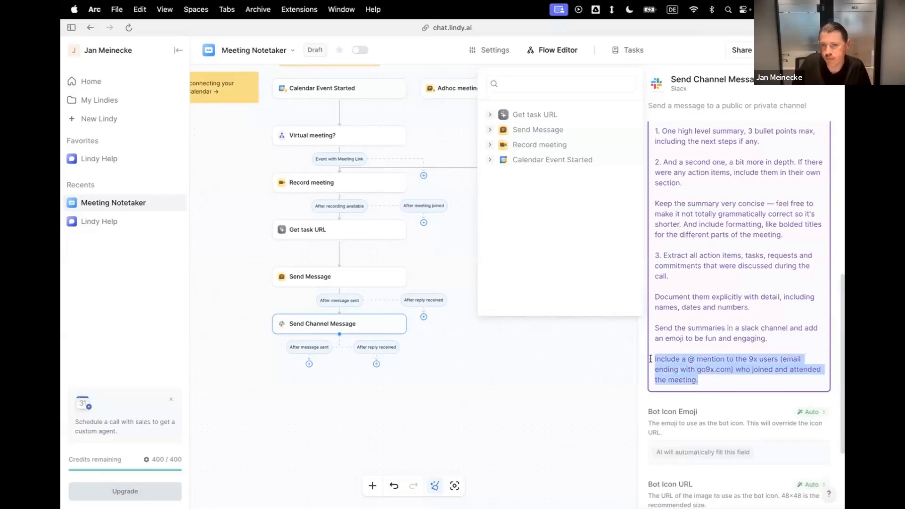
double_click(706, 369)
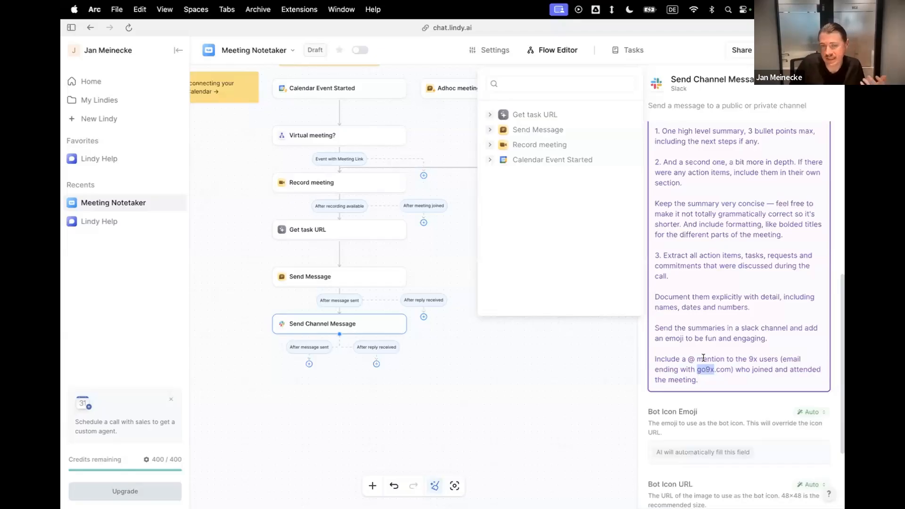
scroll(701, 283, "up", 3)
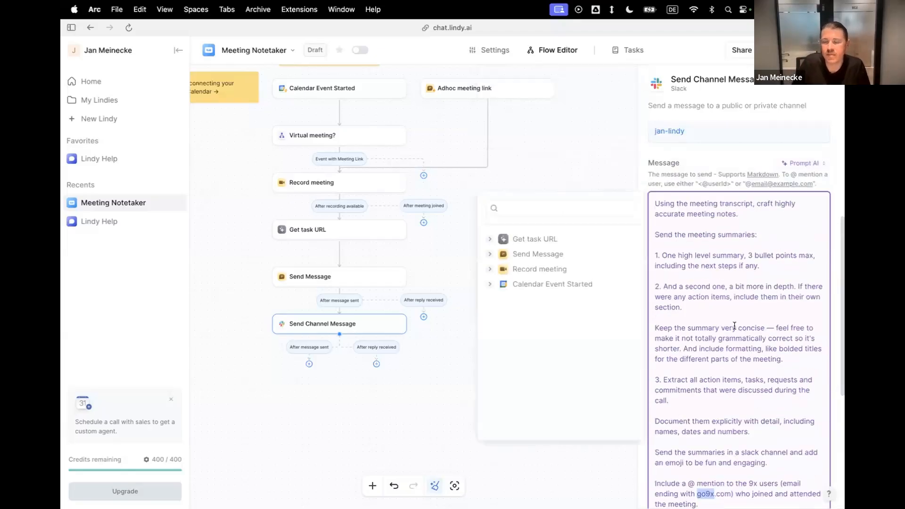
scroll(734, 326, "down", 5)
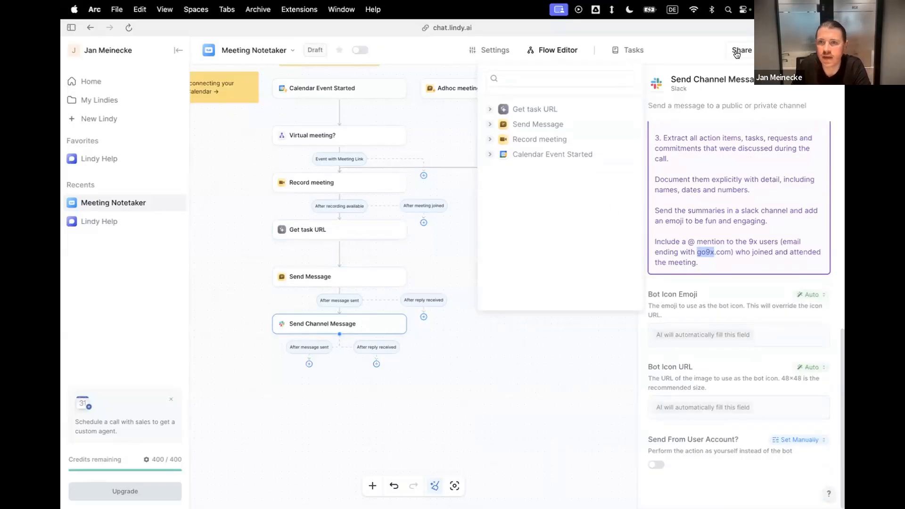
Close the Send Channel Message settings, save the flow, and rename the agent to 9x AI Meeting Agent.
left_click(550, 368)
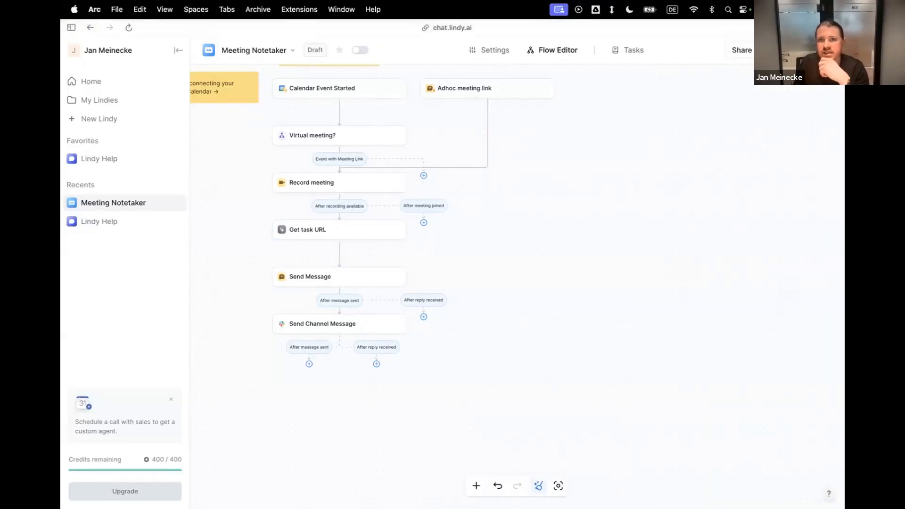
left_click(265, 51)
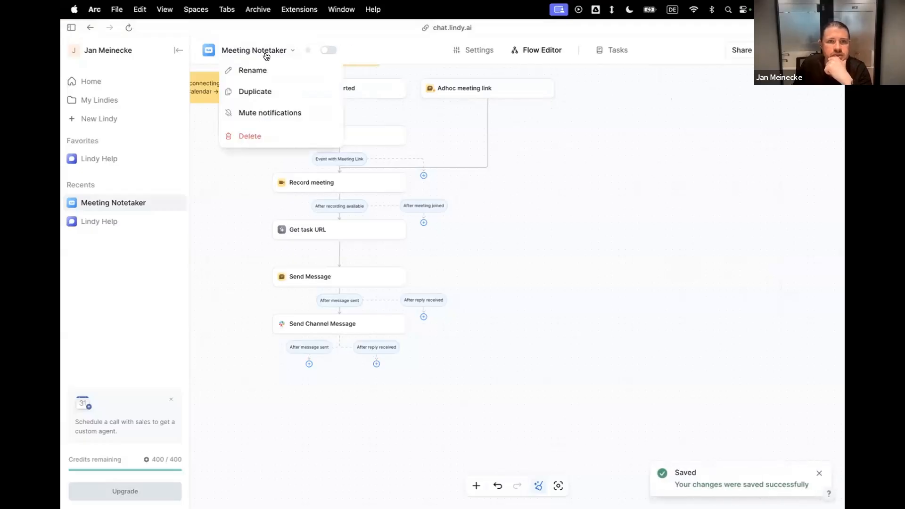
left_click(264, 70)
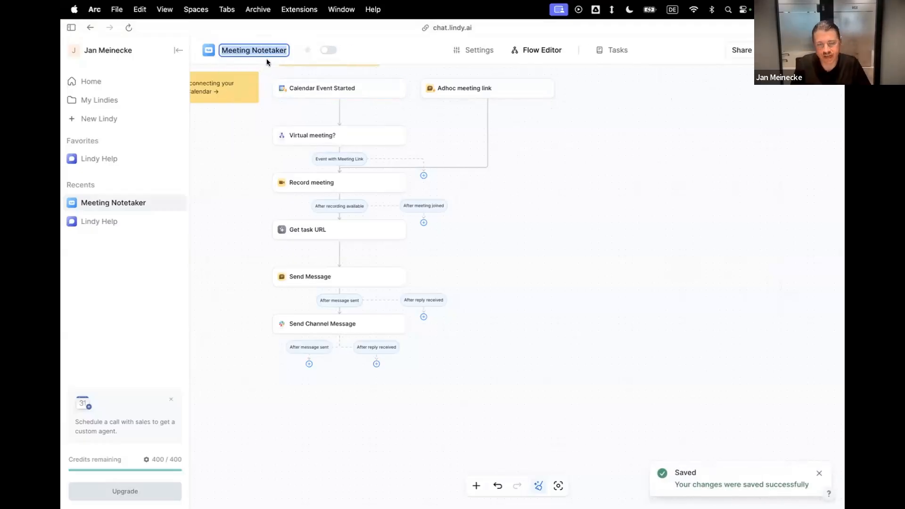
type("AI")
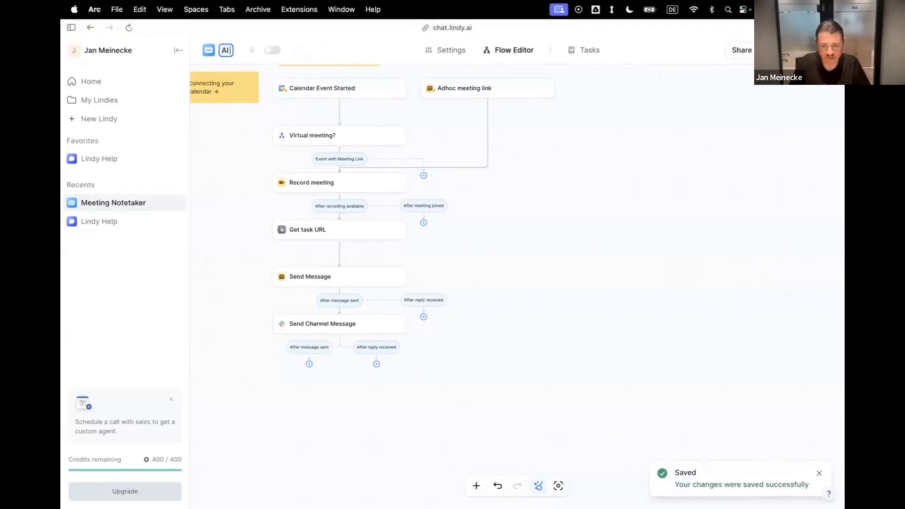
key("BackSpace")
key("BackSpace")
type("9x AI Mee")
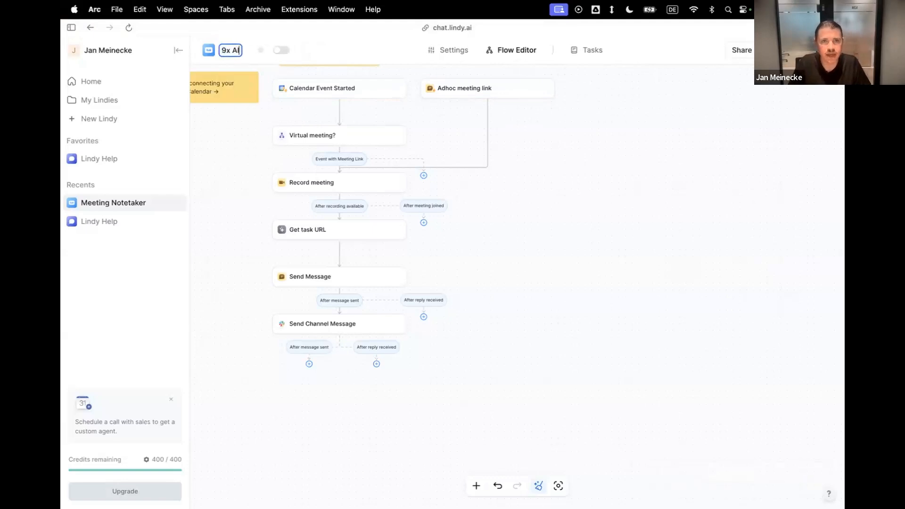
type("ting Agent")
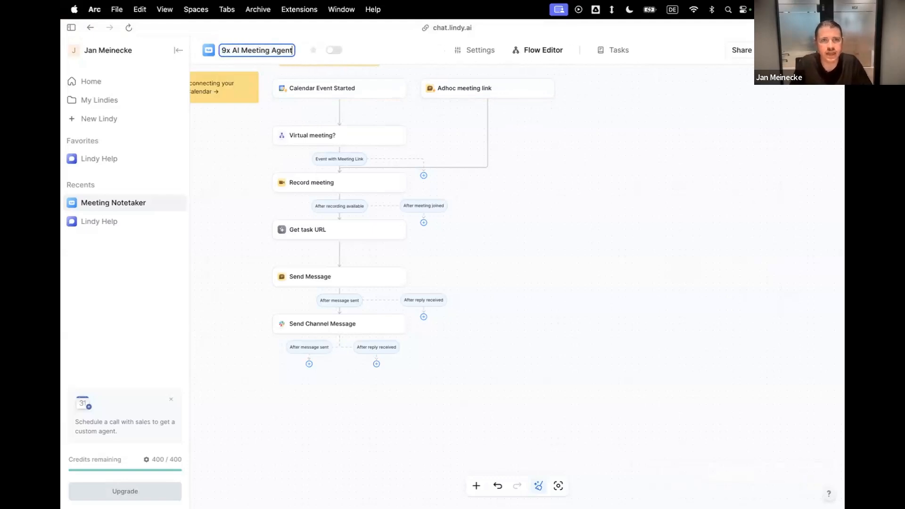
key("Return")
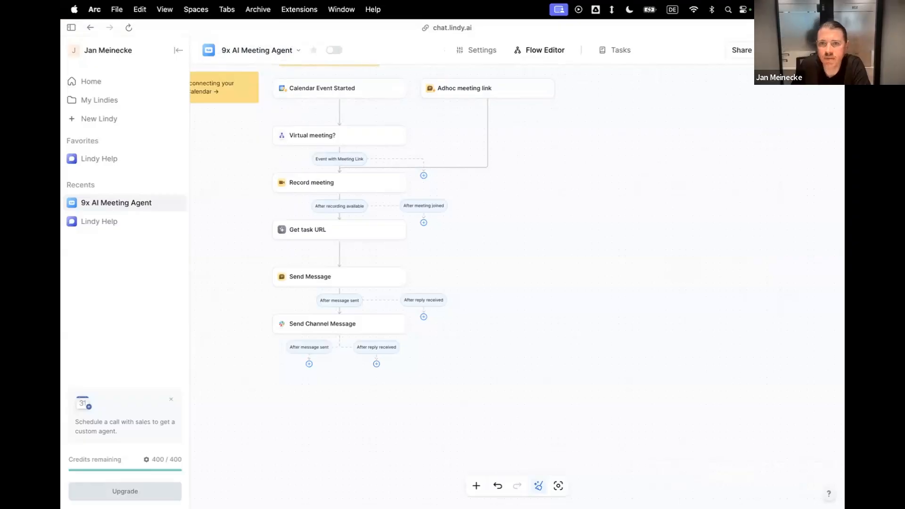
Leave the previous test run and start a new test of the Adhoc meeting link trigger.
left_click(782, 50)
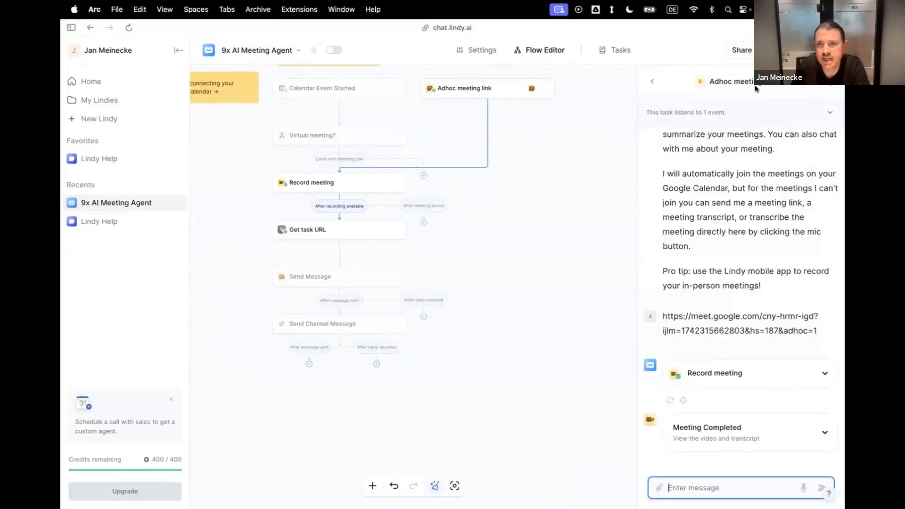
left_click(652, 81)
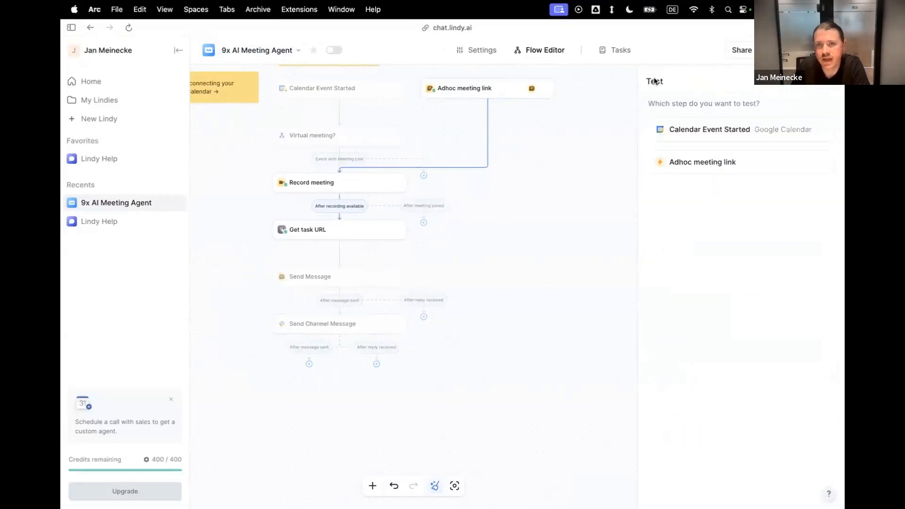
left_click(705, 166)
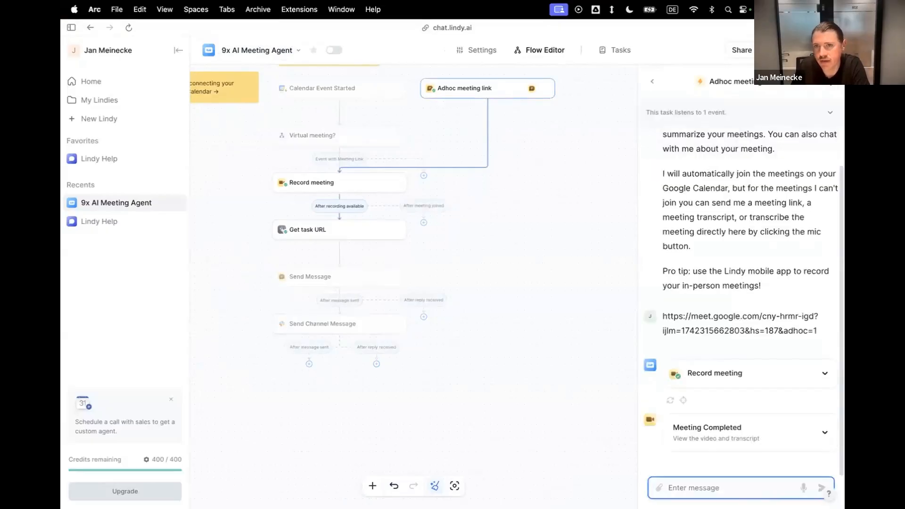
left_click(652, 80)
left_click(711, 162)
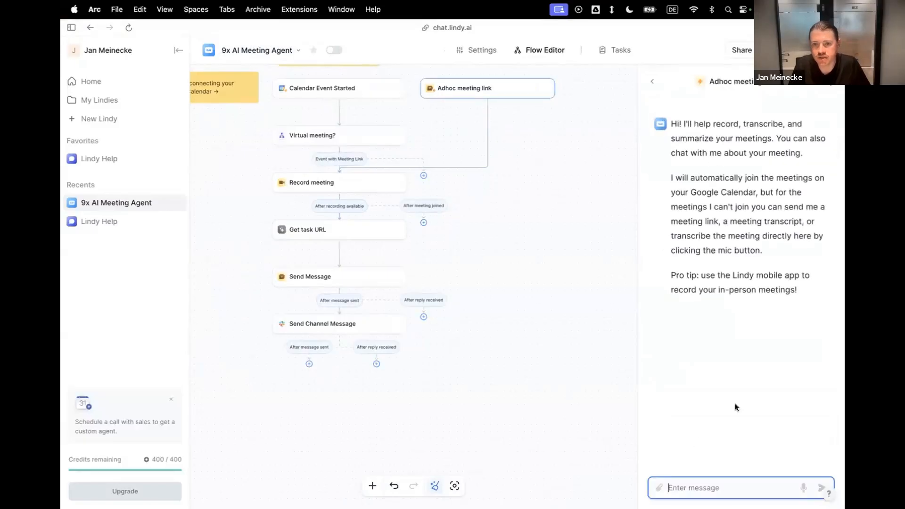
Switch to Google Meet and start a new instant meeting.
mouse_move(61, 235)
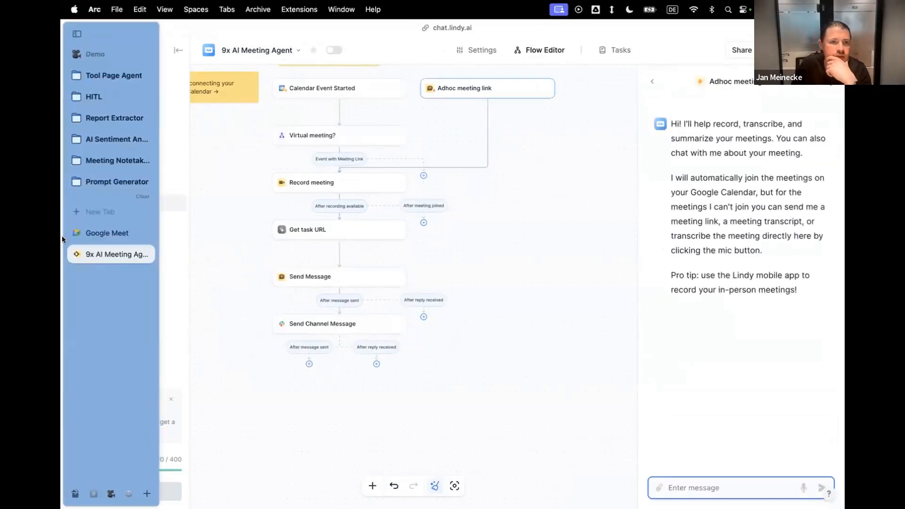
left_click(98, 232)
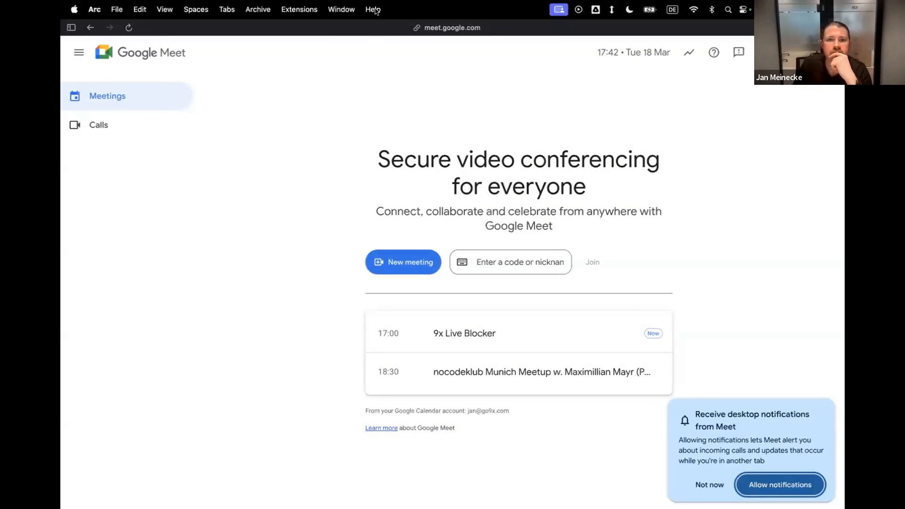
left_click(396, 258)
left_click(415, 313)
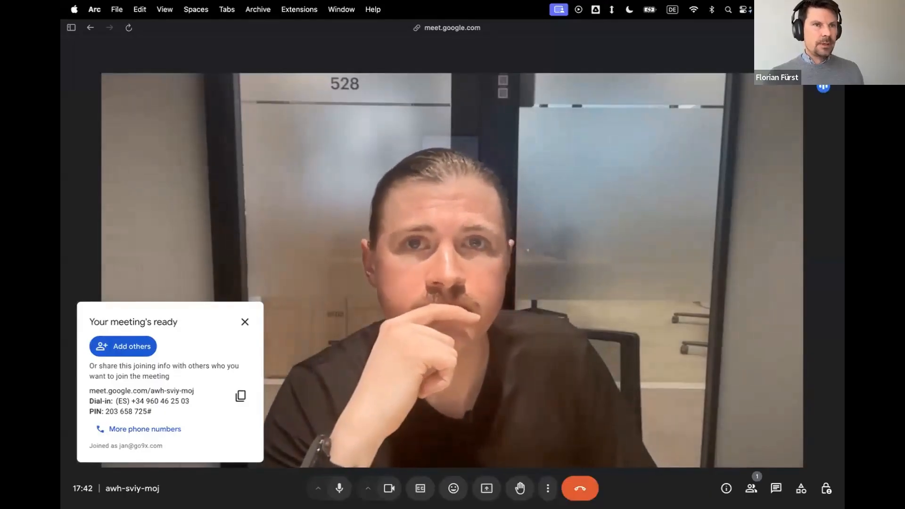
key("ctrl+Left")
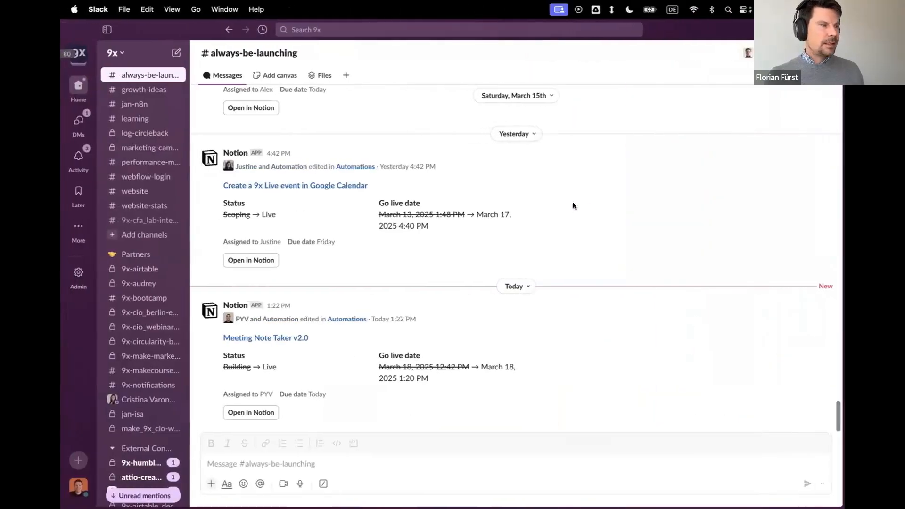
key("ctrl+Right")
key("ctrl+Left")
key("ctrl+Right")
Return to the agent's flow in Lindy and review the Record meeting step's join message, bot name and available options.
mouse_move(62, 245)
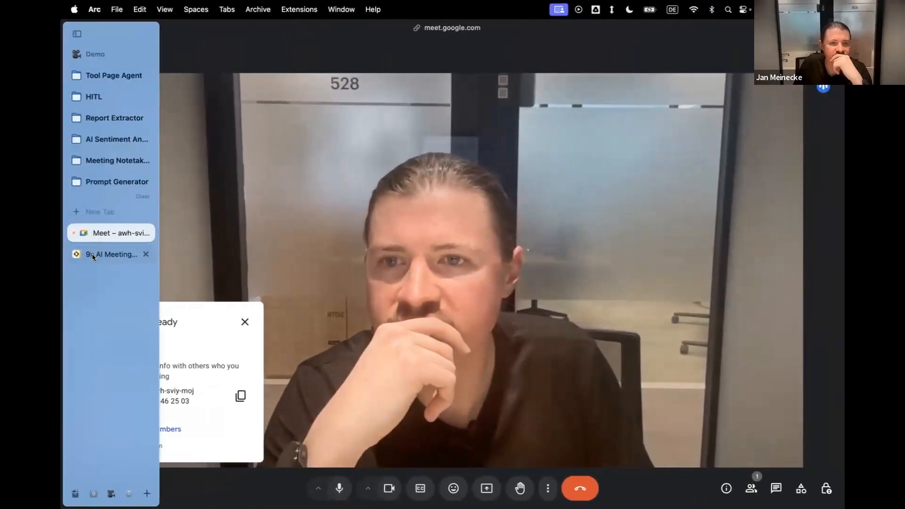
left_click(131, 253)
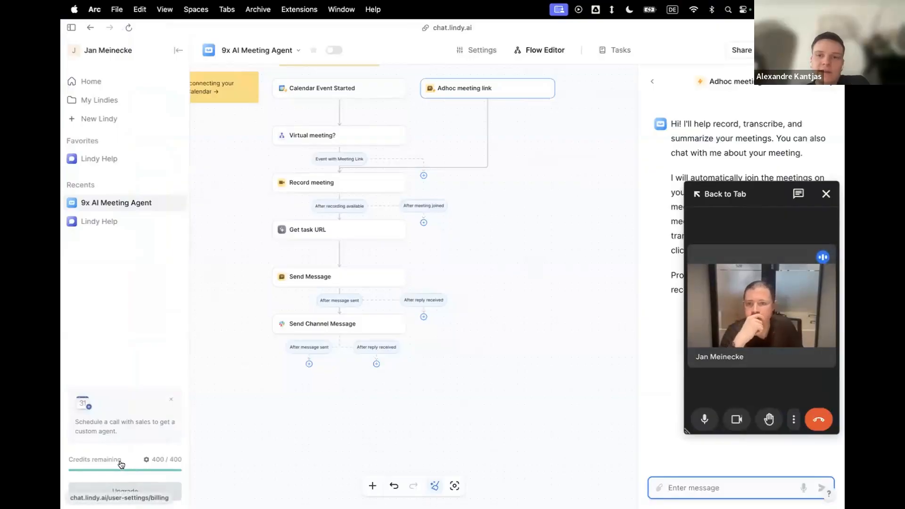
left_click(355, 441)
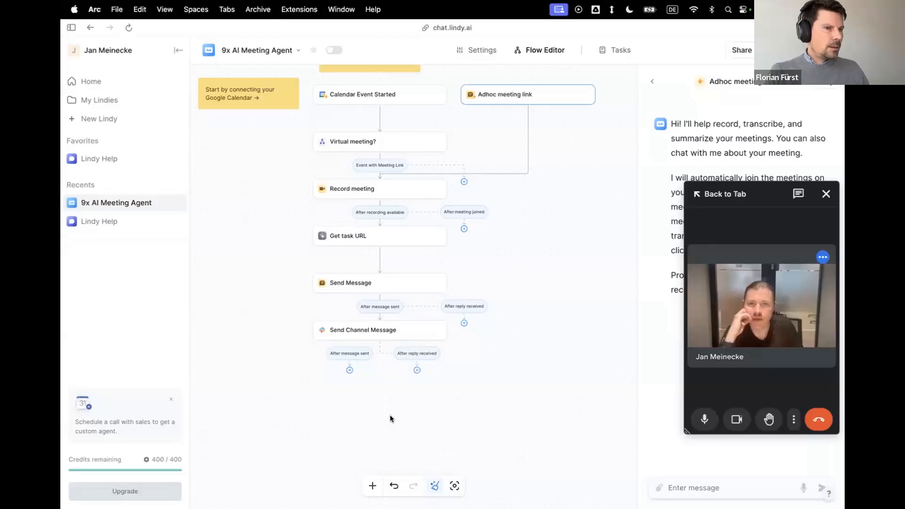
scroll(389, 415, "left", 1)
scroll(390, 415, "up", 1)
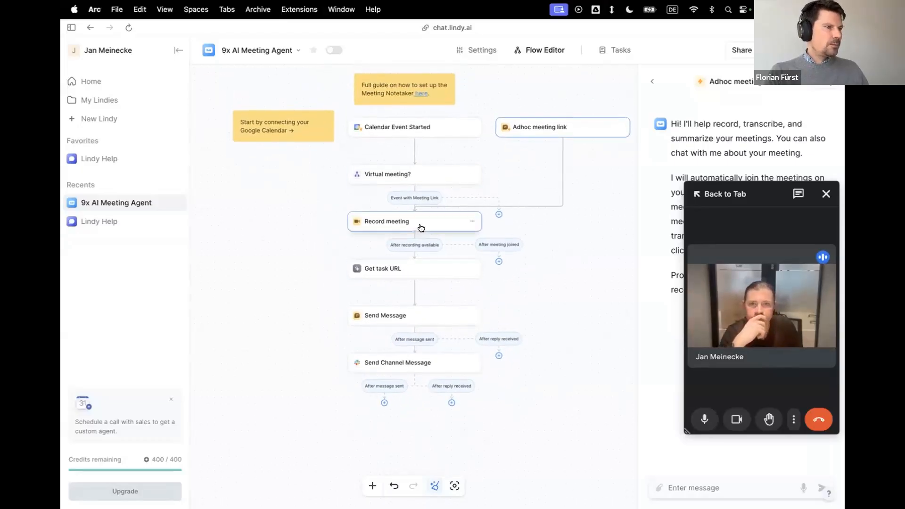
left_click(421, 228)
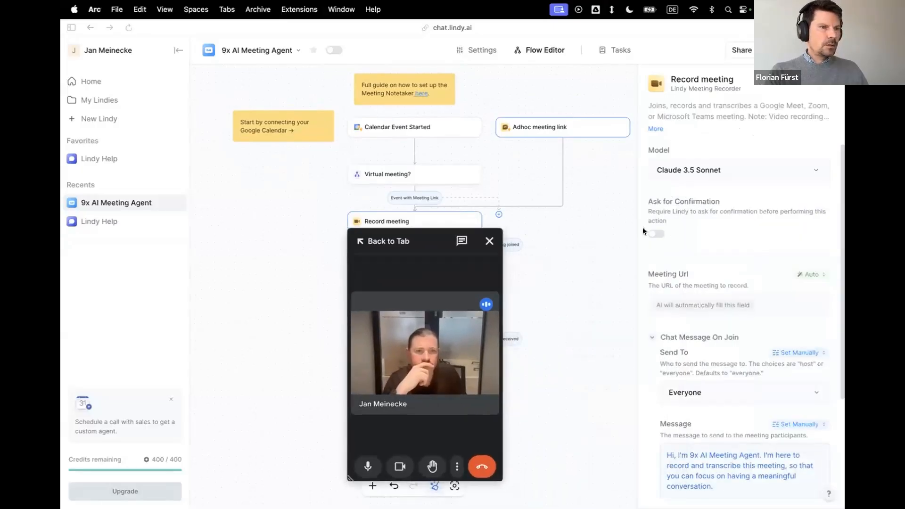
scroll(761, 202, "down", 3)
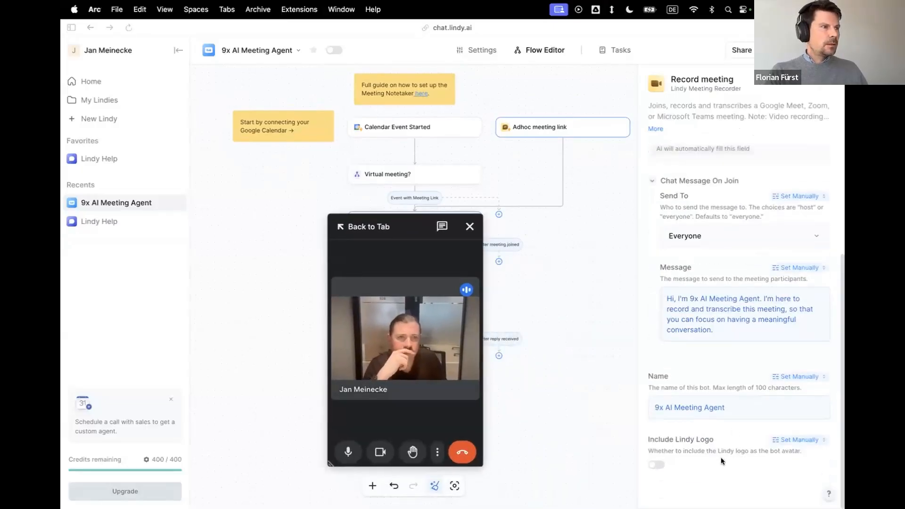
left_click(470, 227)
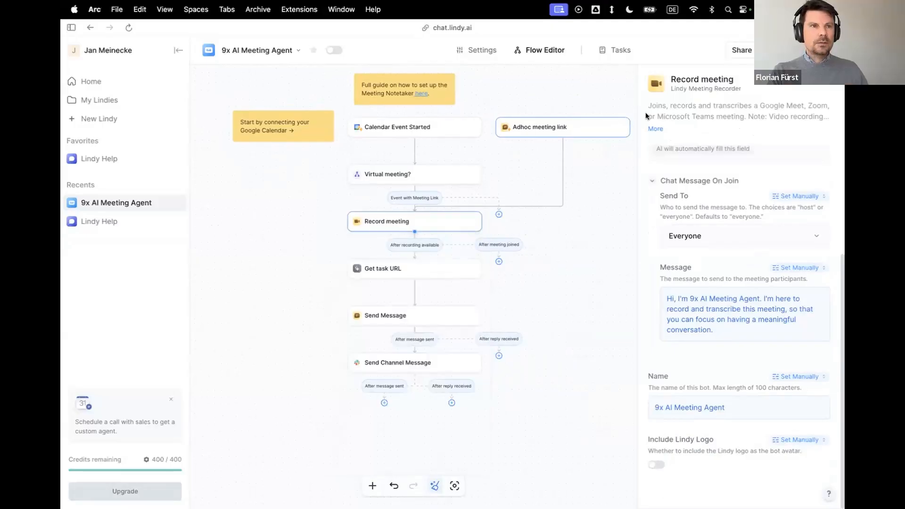
left_click(824, 85)
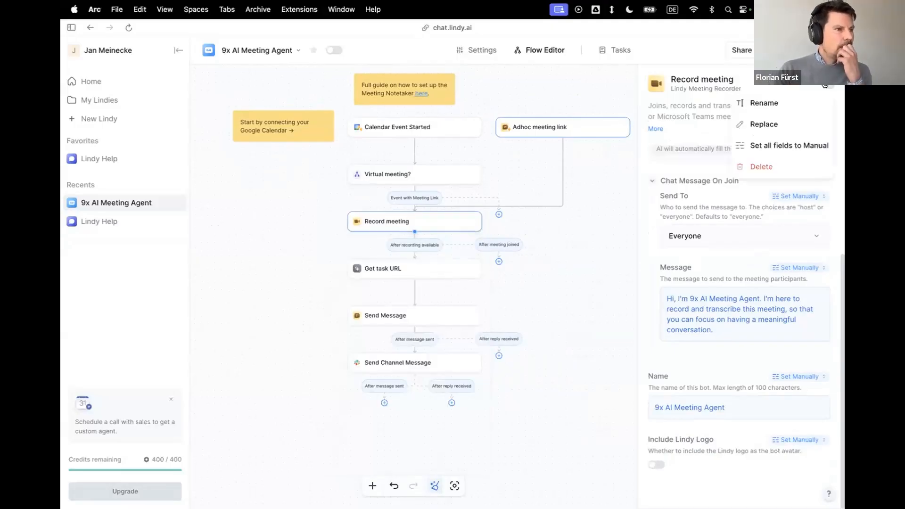
left_click(825, 85)
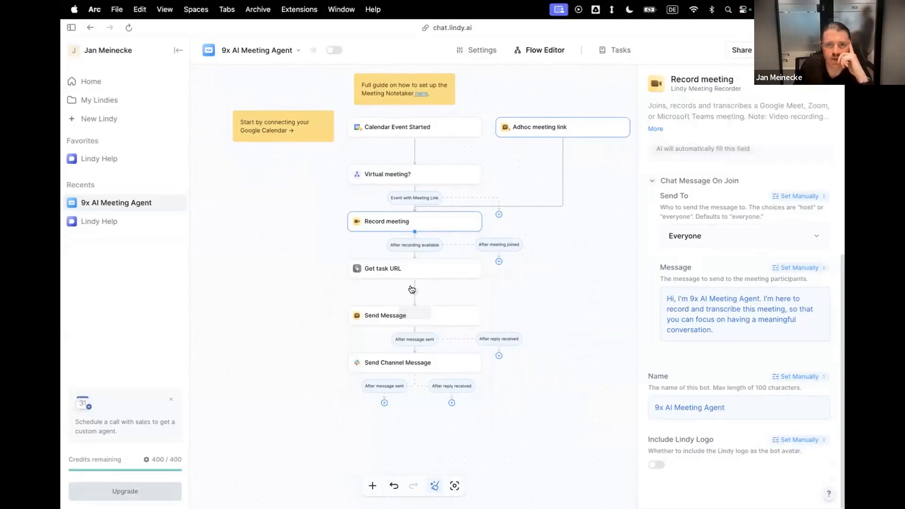
Insert an action step after Get task URL and search the available actions for "rec".
left_click(411, 289)
left_click(414, 292)
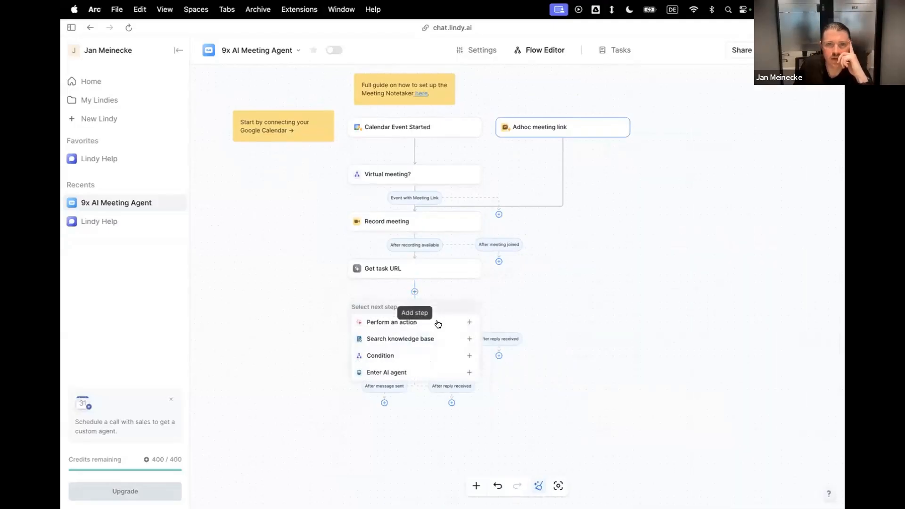
left_click(468, 323)
type("rec")
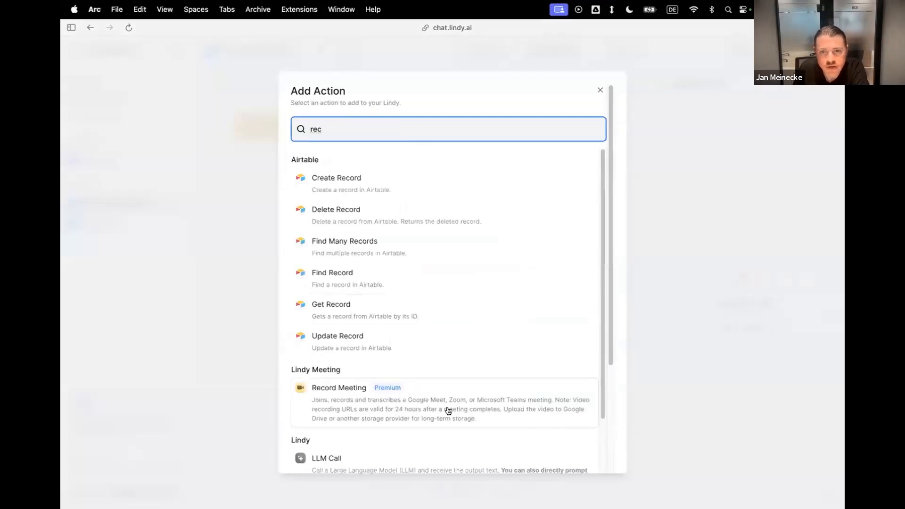
left_click(654, 371)
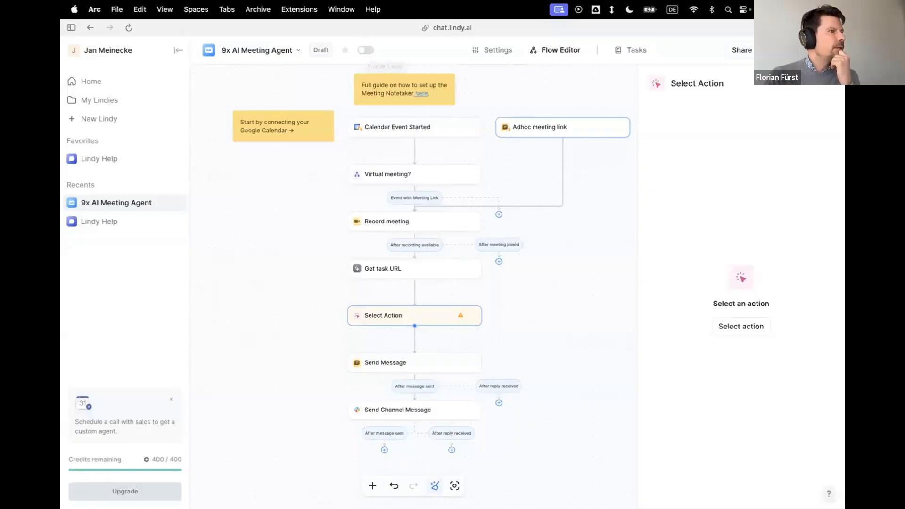
Delete the unconfigured Select Action step between Get task URL and Send Message.
left_click(364, 50)
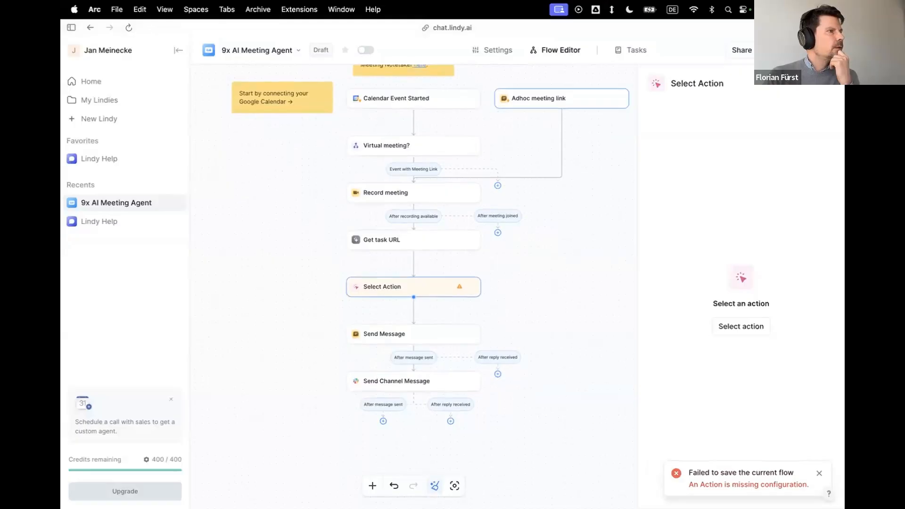
left_click(568, 302)
left_click(471, 286)
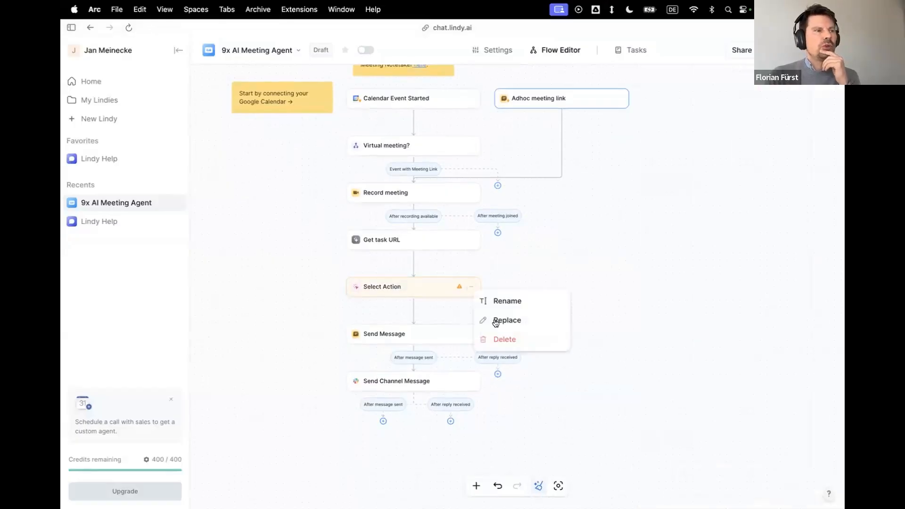
left_click(504, 340)
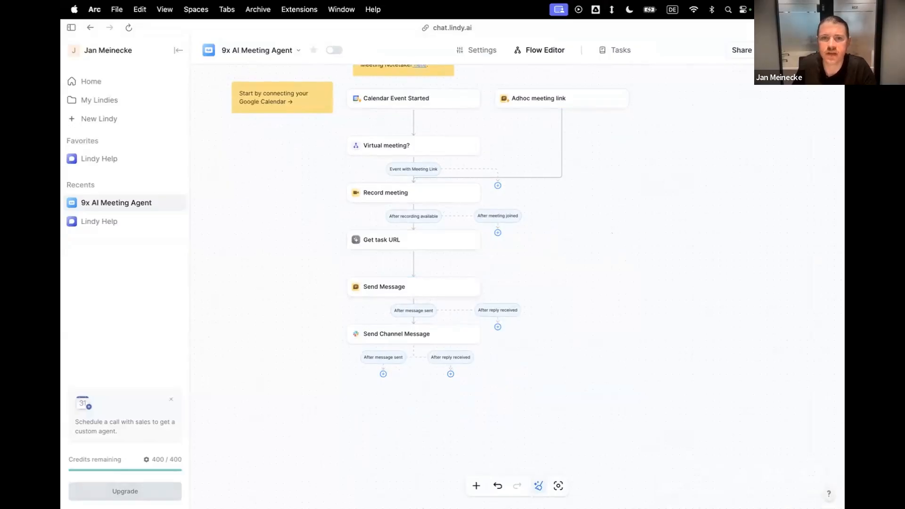
Reopen the agent's test chat, copy the running Google Meet meeting's link, and return to the chat.
left_click(820, 51)
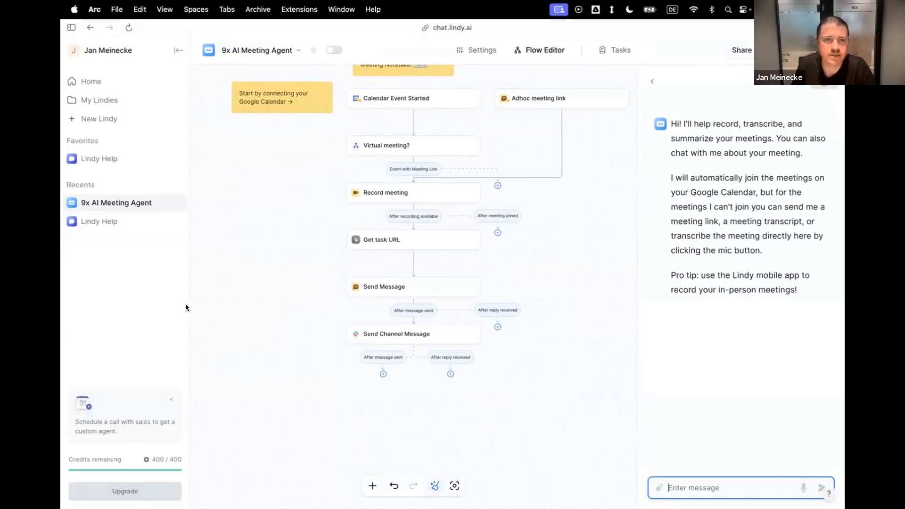
key("ctrl+Left")
key("ctrl+Right")
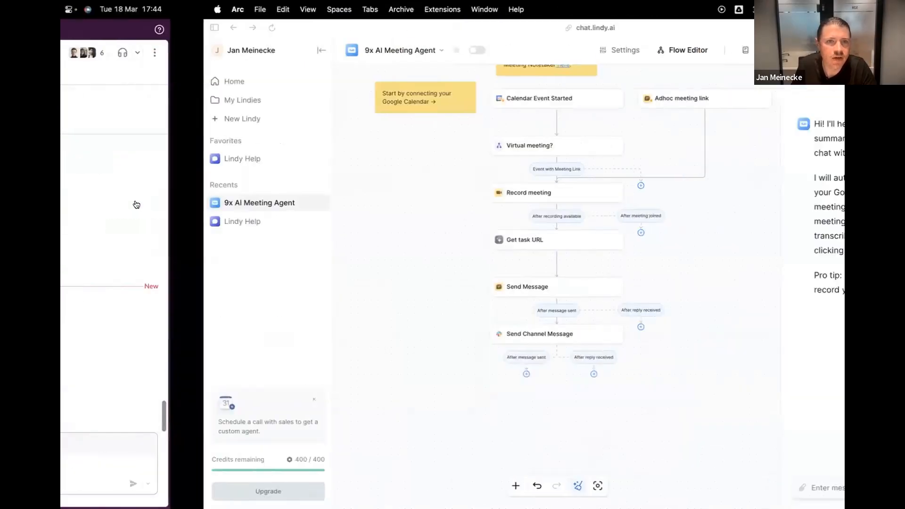
mouse_move(62, 262)
left_click(99, 234)
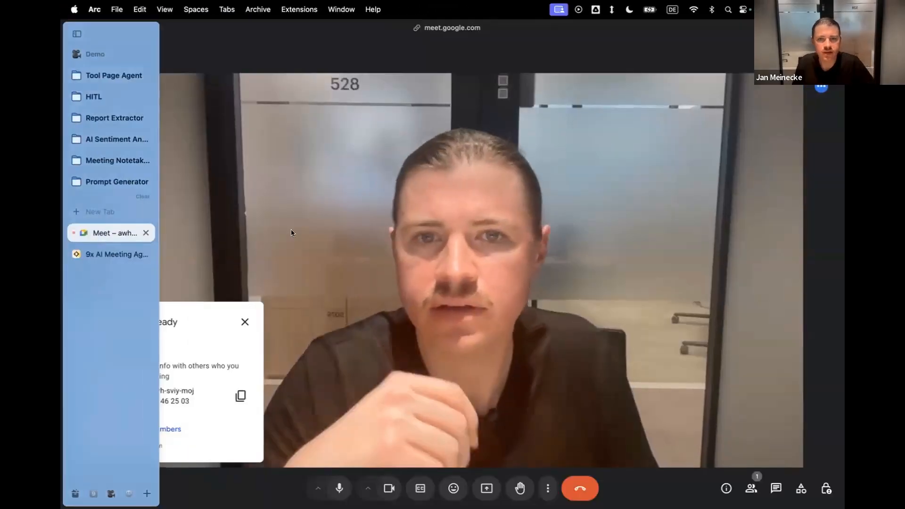
mouse_move(62, 237)
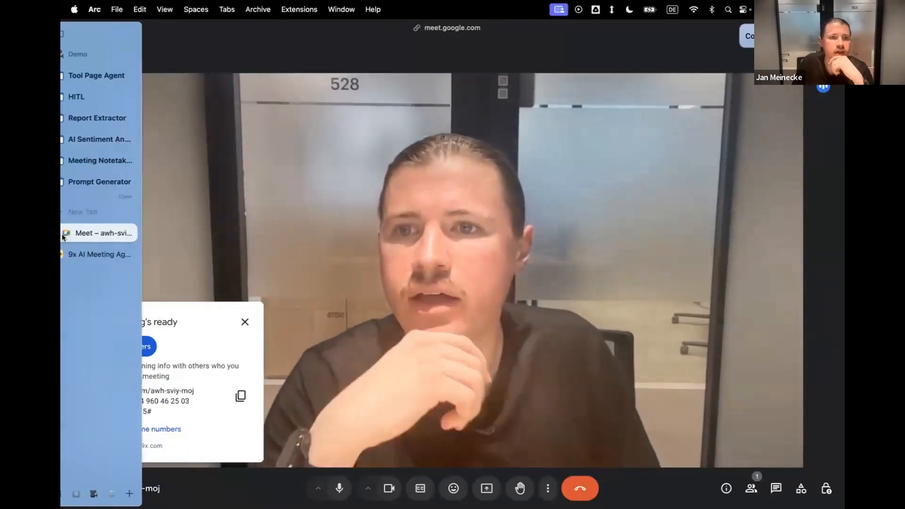
left_click(111, 255)
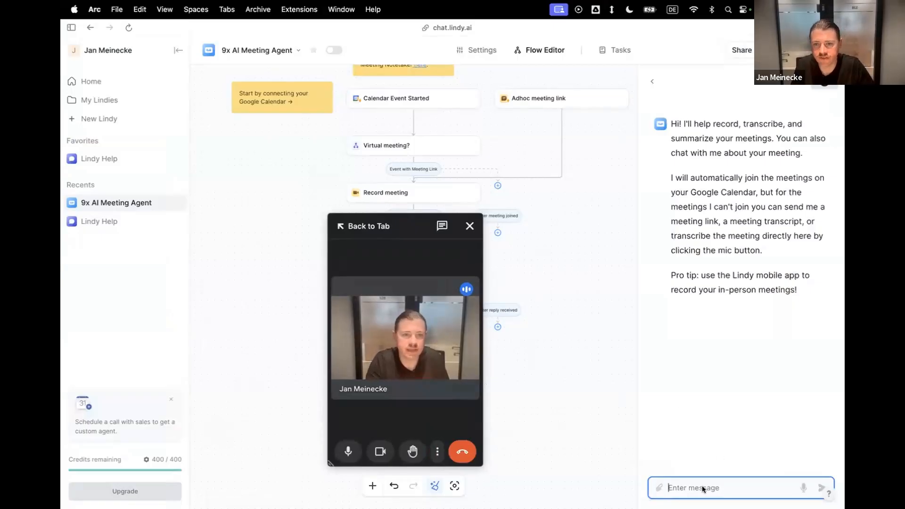
Try to start a test by sending the copied Google Meet link in the agent's test chat.
type("https://meet.google.com/awh-sviy-moj")
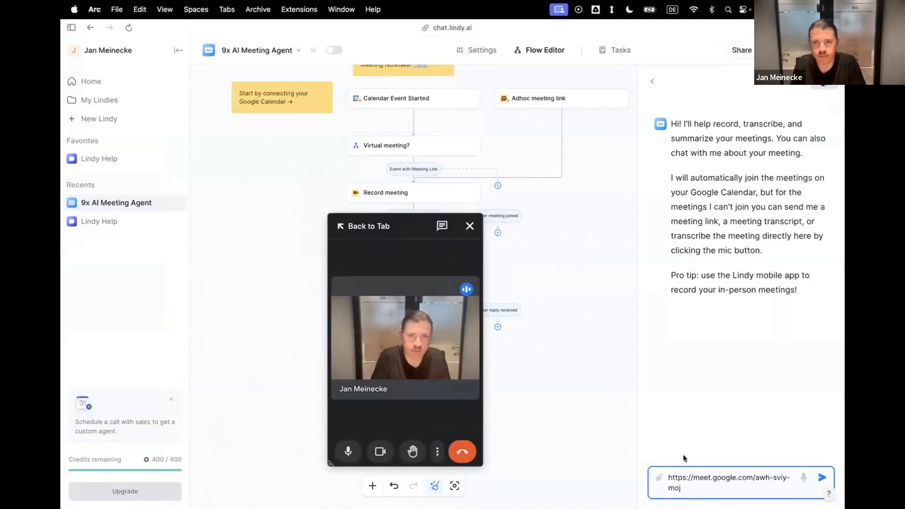
key("Return")
left_click(822, 478)
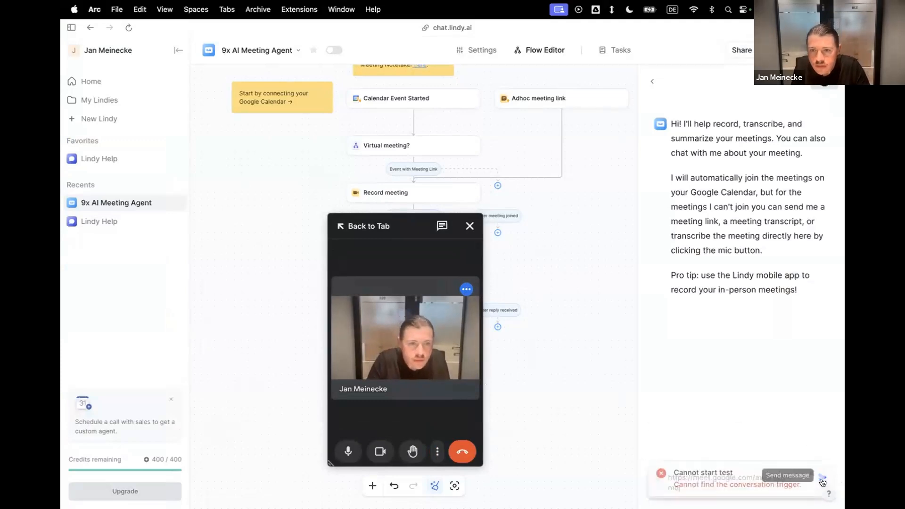
Start a new test of the Adhoc meeting link trigger with the Google Meet link.
left_click(650, 84)
left_click(726, 172)
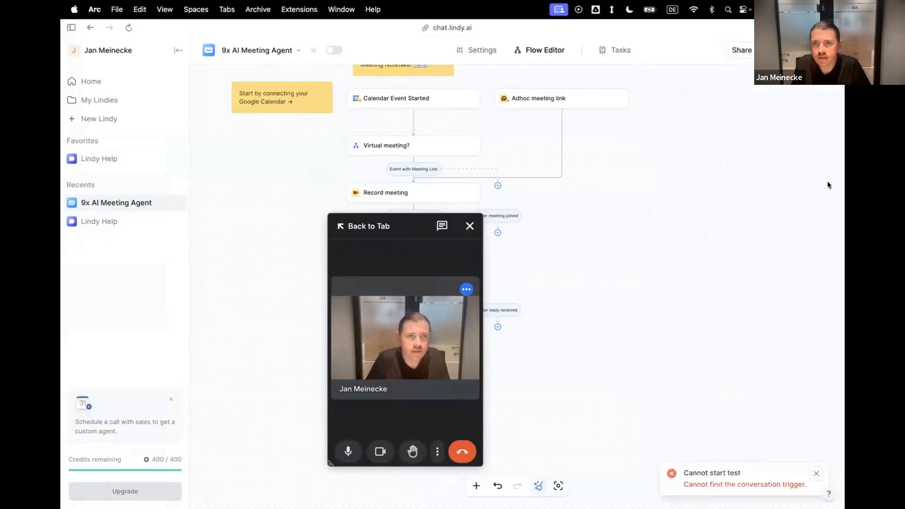
left_click(784, 50)
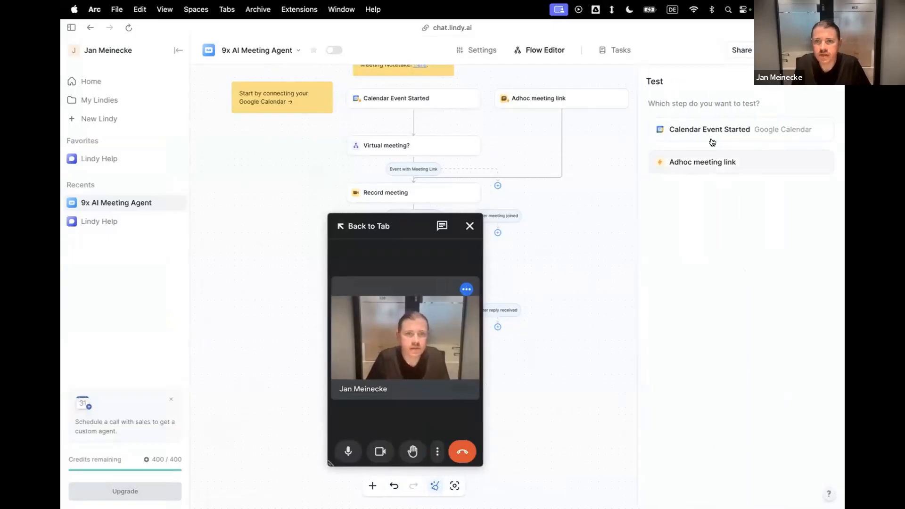
left_click(713, 161)
left_click(813, 478)
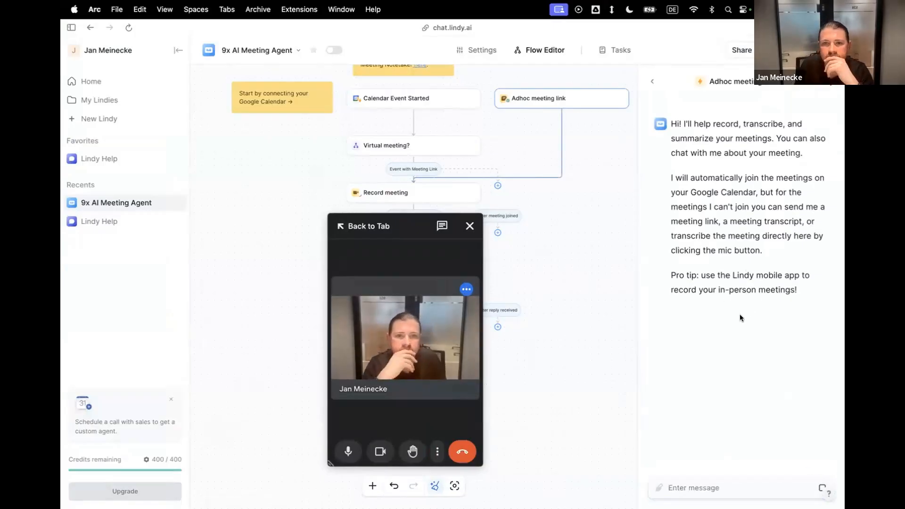
Return to the Google Meet call and show the participants waiting to be admitted.
key("ctrl+Right")
key("ctrl+Left")
mouse_move(61, 180)
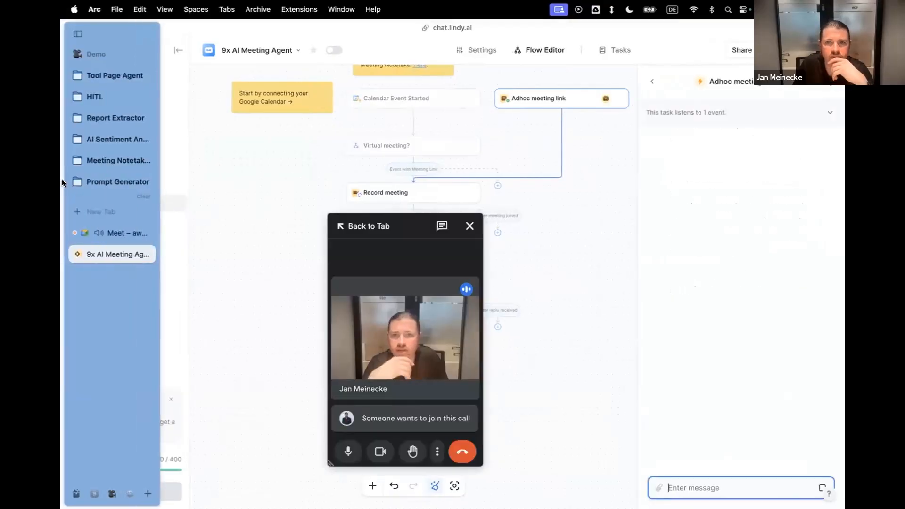
left_click(132, 229)
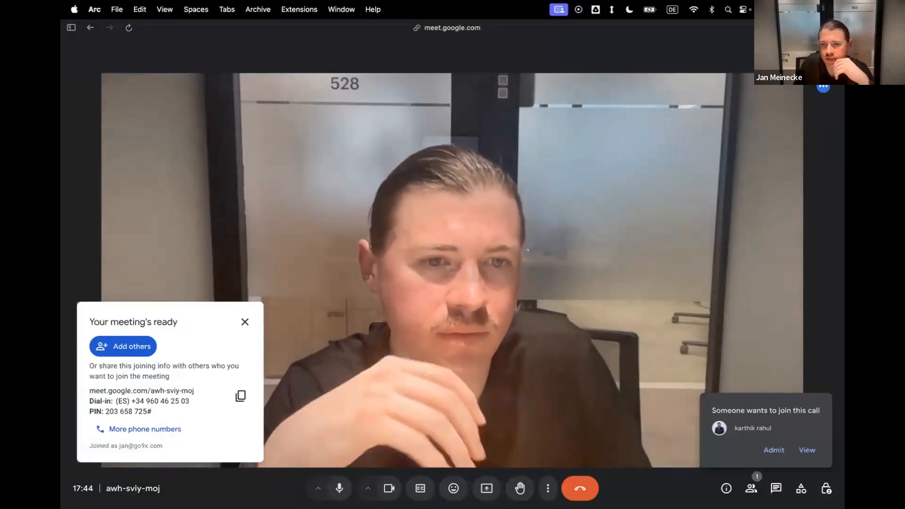
left_click(753, 488)
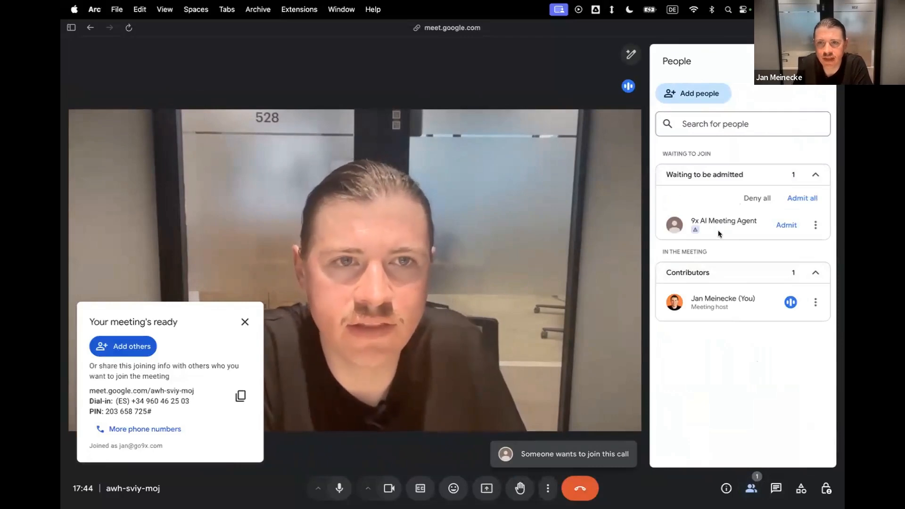
Mute the microphone in the call and admit all waiting meeting agents.
left_click(339, 489)
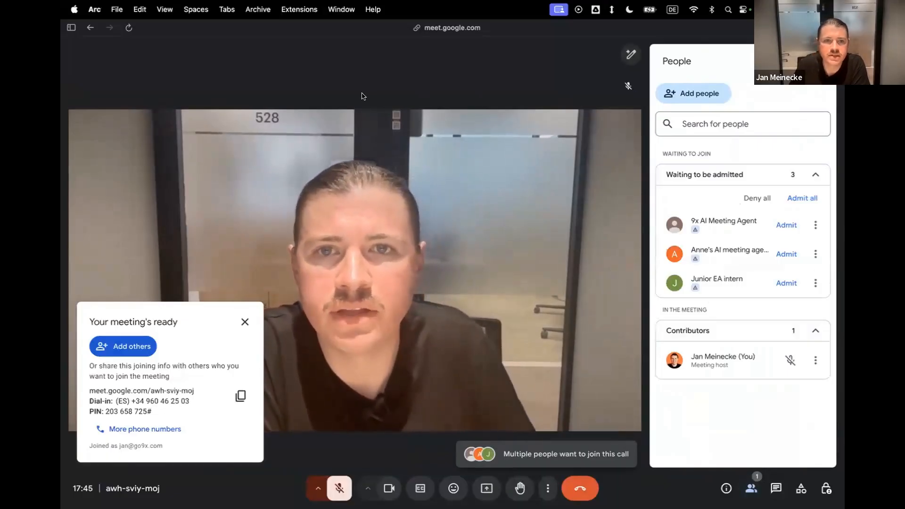
left_click(245, 322)
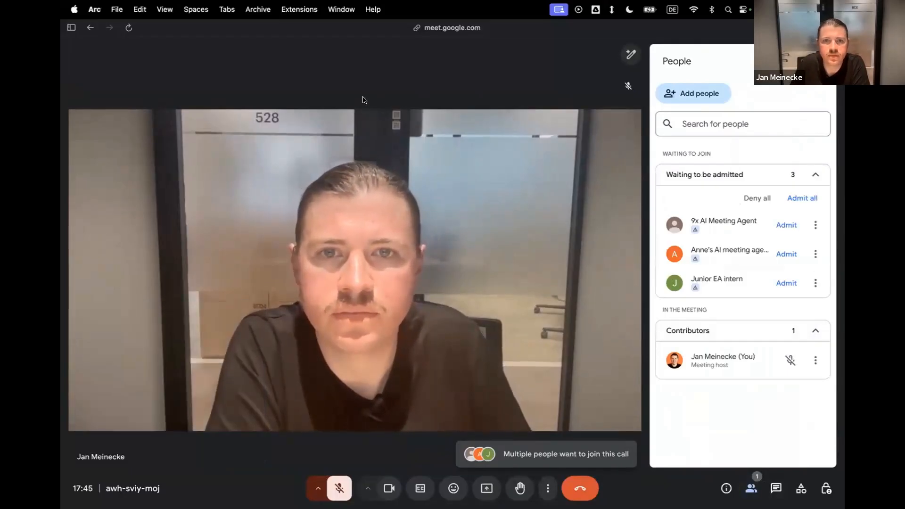
mouse_move(487, 236)
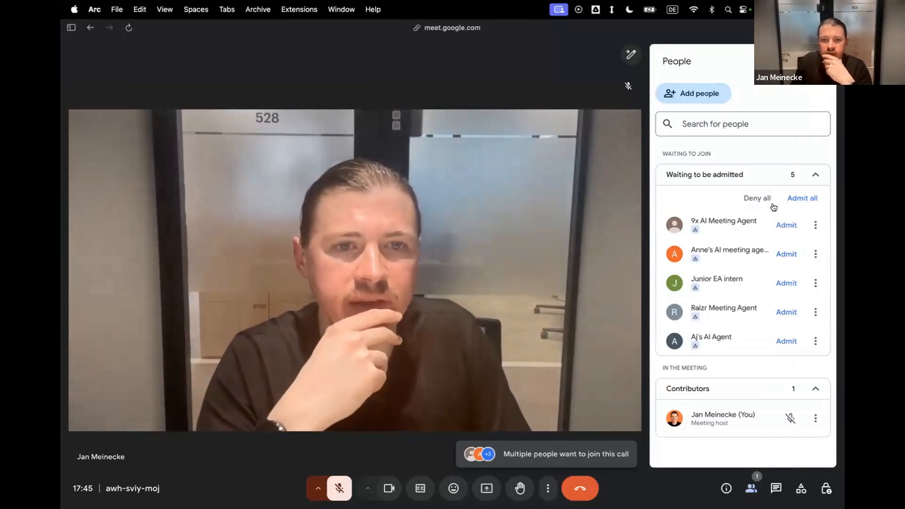
left_click(803, 199)
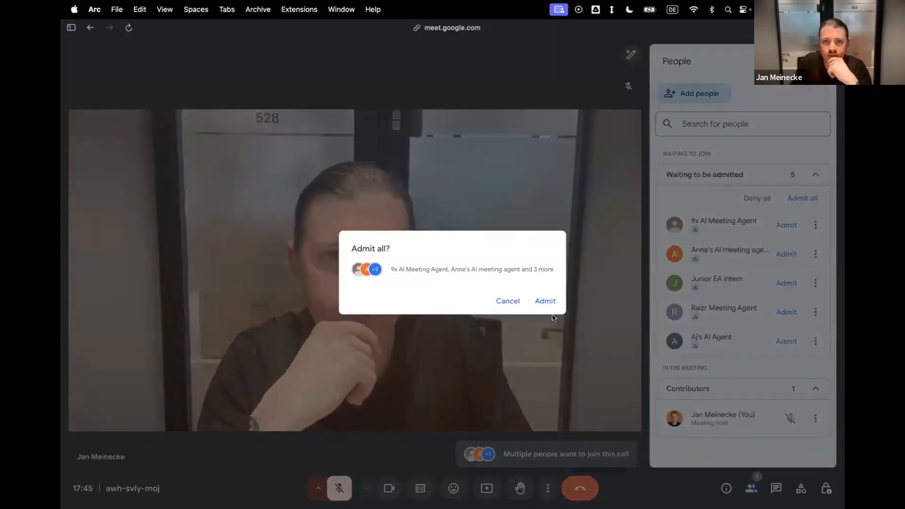
left_click(546, 302)
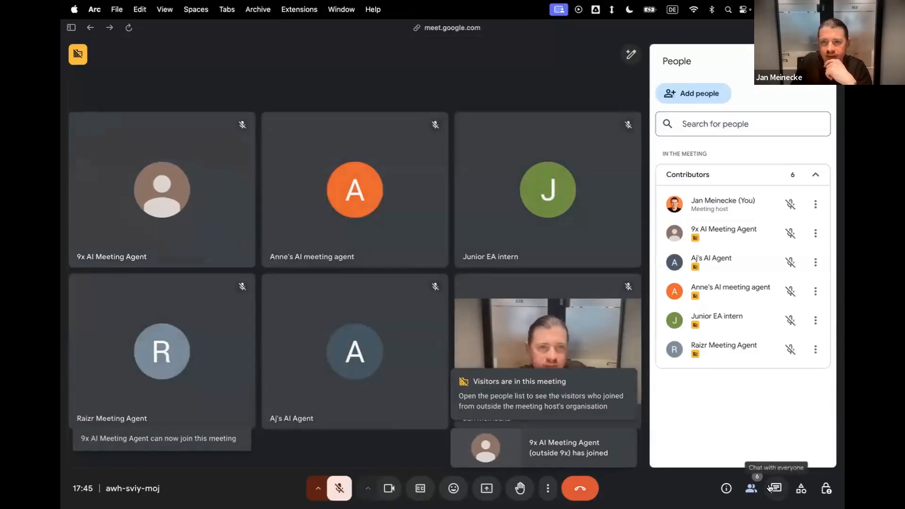
Examine the participant list and the introduction messages the meeting agents posted in the in-call chat.
left_click(774, 488)
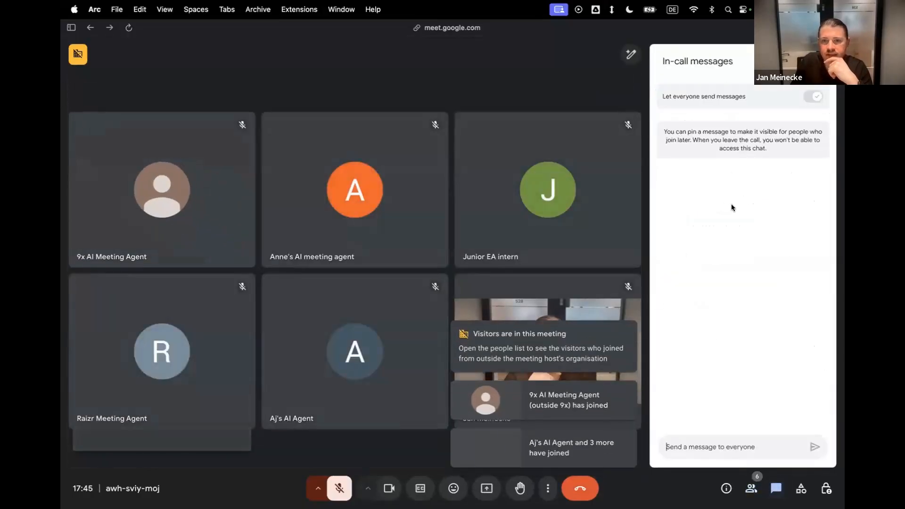
left_click(821, 61)
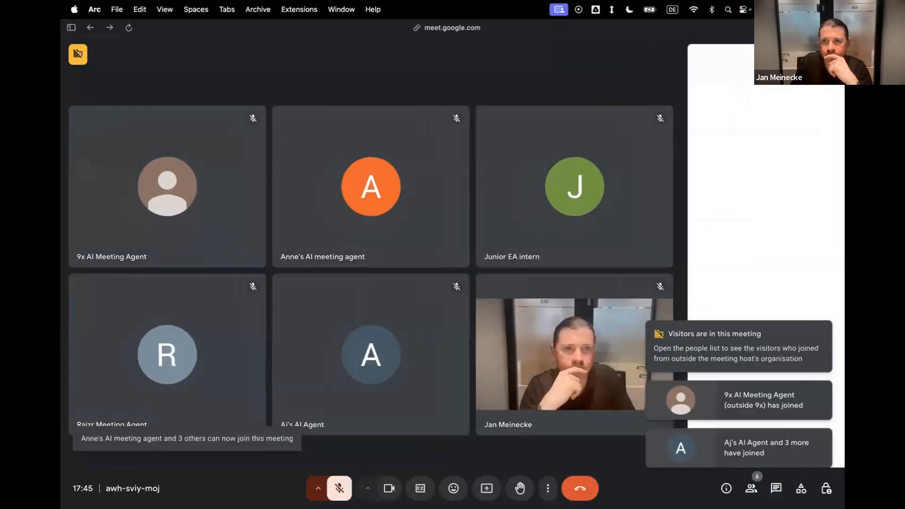
left_click(751, 488)
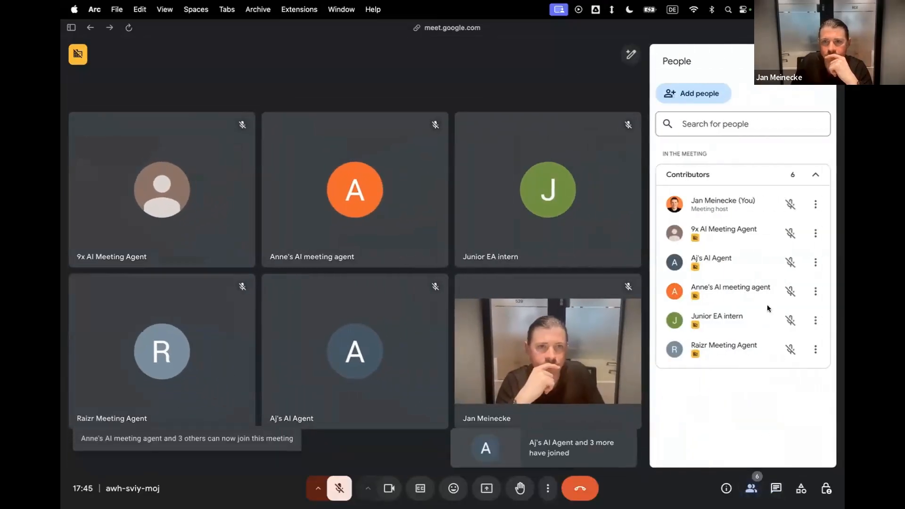
left_click(776, 490)
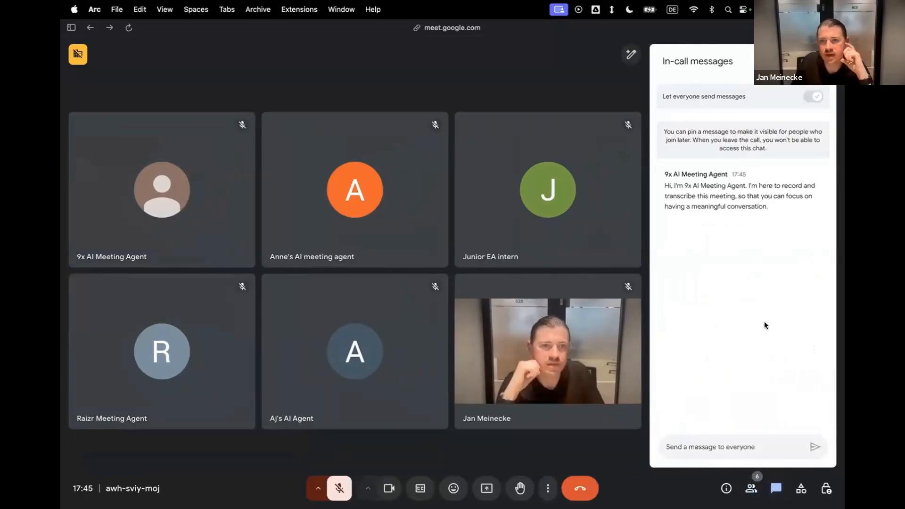
left_click_drag(676, 185, 773, 186)
left_click_drag(694, 237, 751, 238)
left_click(749, 240)
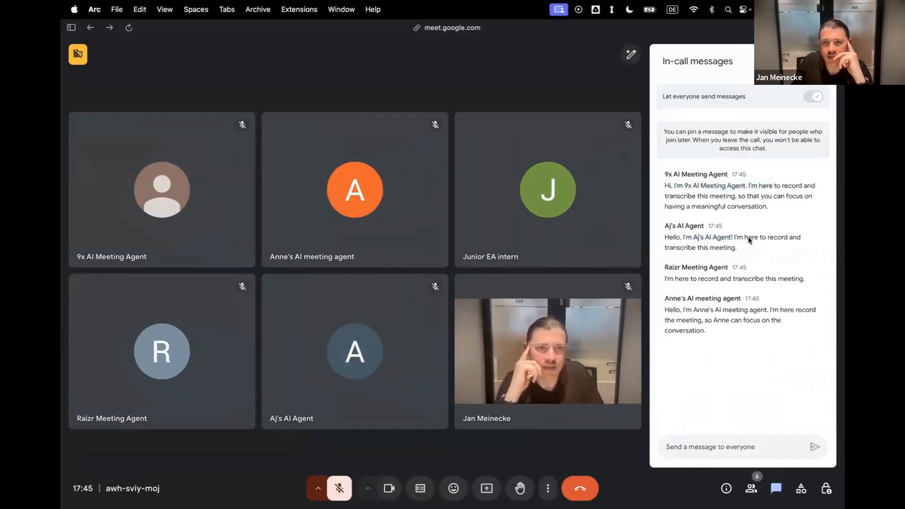
left_click_drag(704, 279, 778, 294)
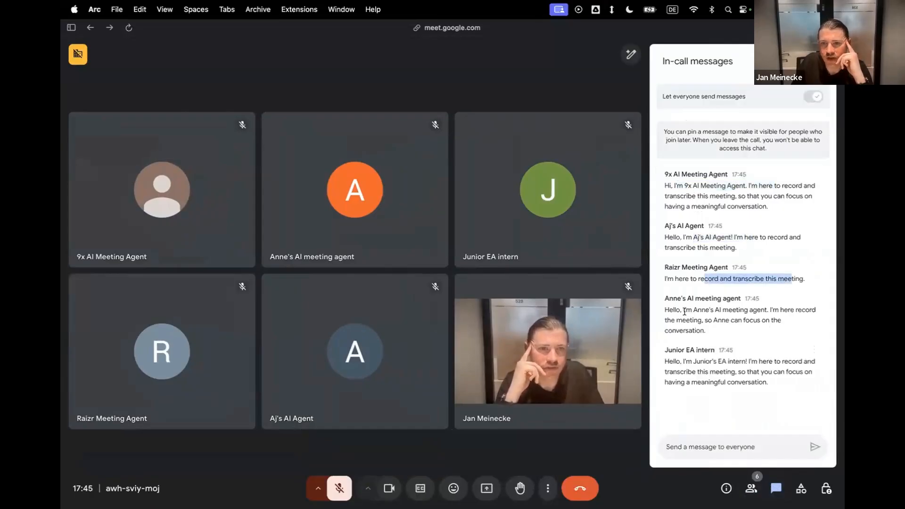
left_click_drag(683, 310, 757, 310)
left_click_drag(696, 361, 764, 362)
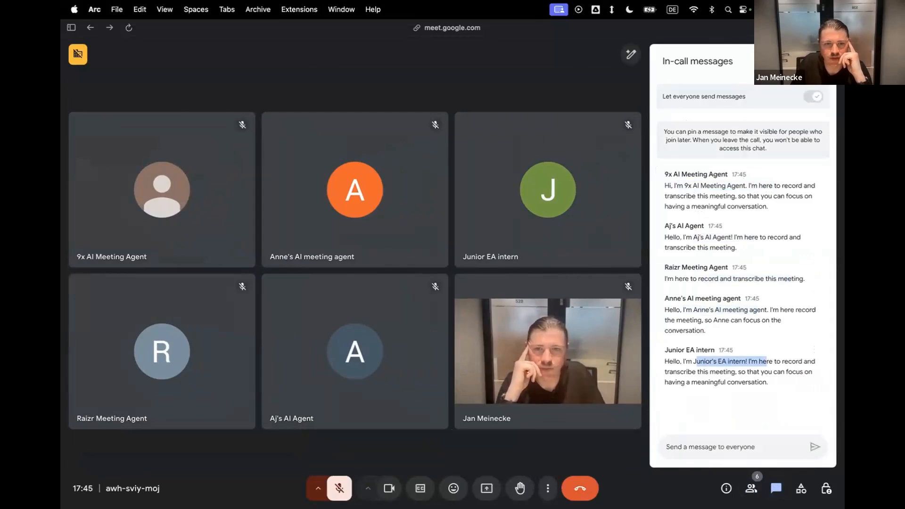
Unmute the microphone and admit RN Meeting Agent and Condiment Meeting Agent to the call.
left_click(336, 494)
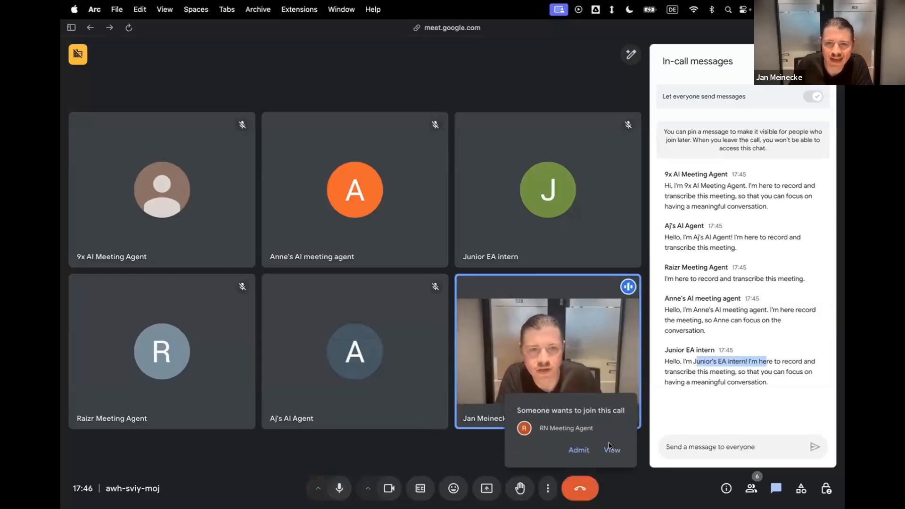
left_click(571, 448)
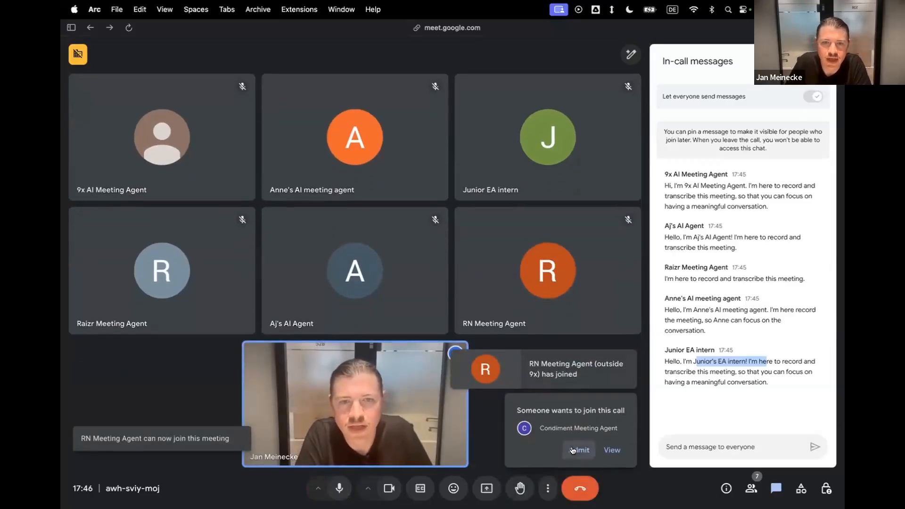
left_click(573, 451)
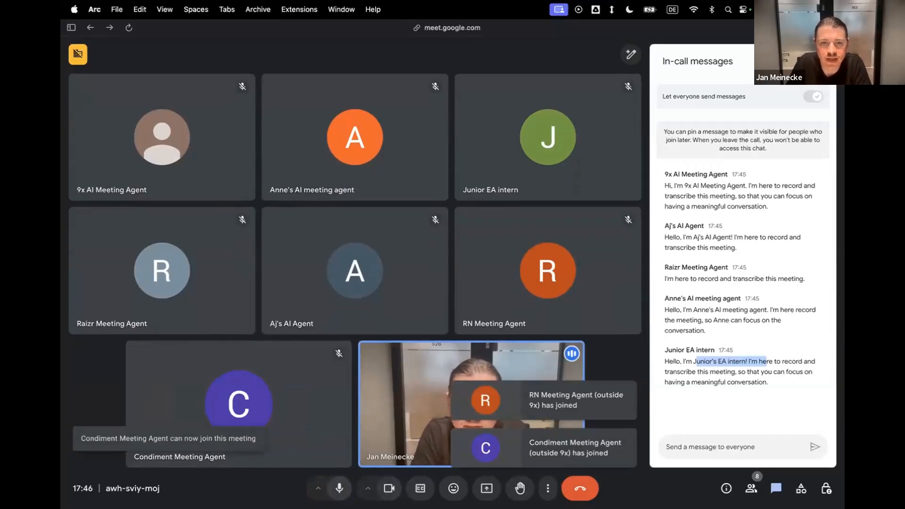
Leave the Google Meet call and return to the 9x AI Meeting Agent's test in Lindy.
left_click(580, 492)
mouse_move(61, 276)
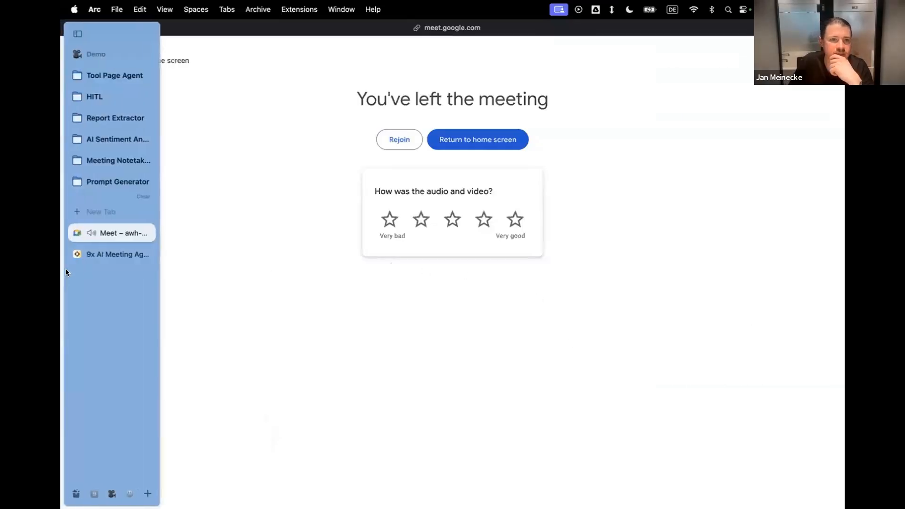
left_click(111, 254)
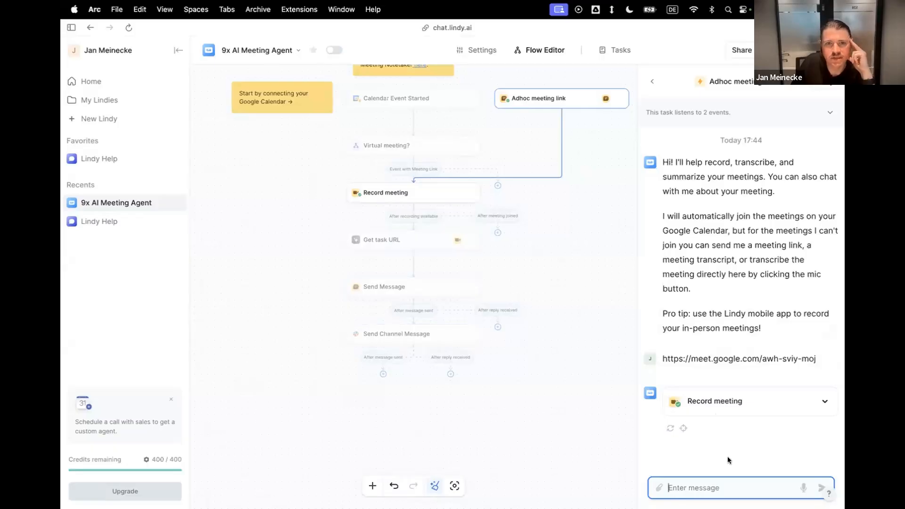
Check the Lindy channel in Slack for the meeting summary and inspect the test task's listened events in Lindy.
key("ctrl+Left")
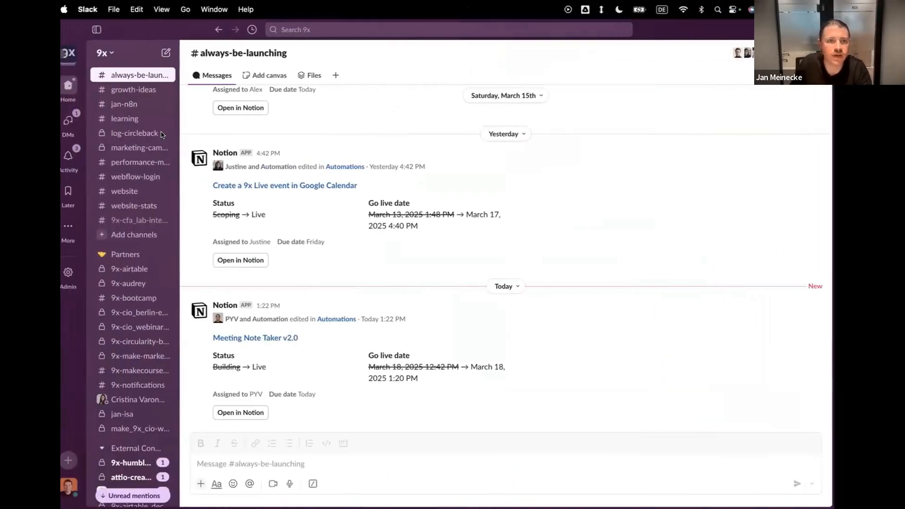
scroll(126, 118, "up", 10)
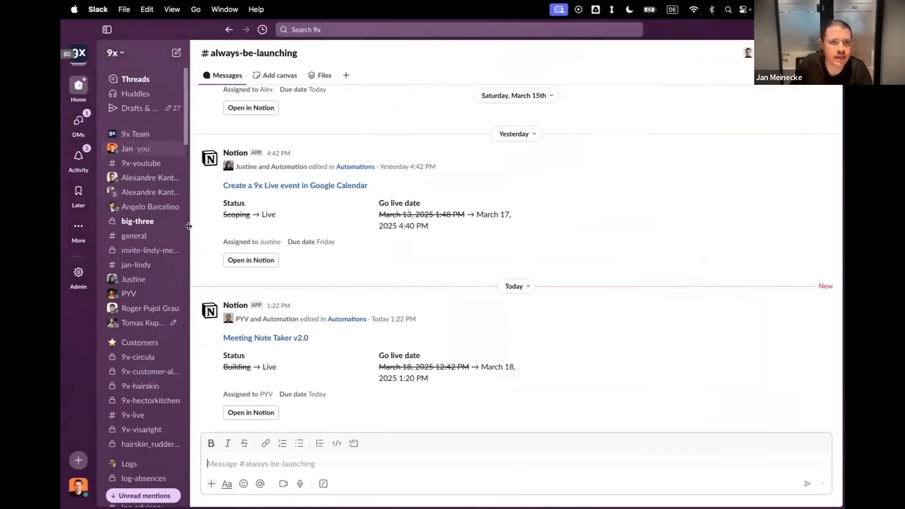
left_click(169, 267)
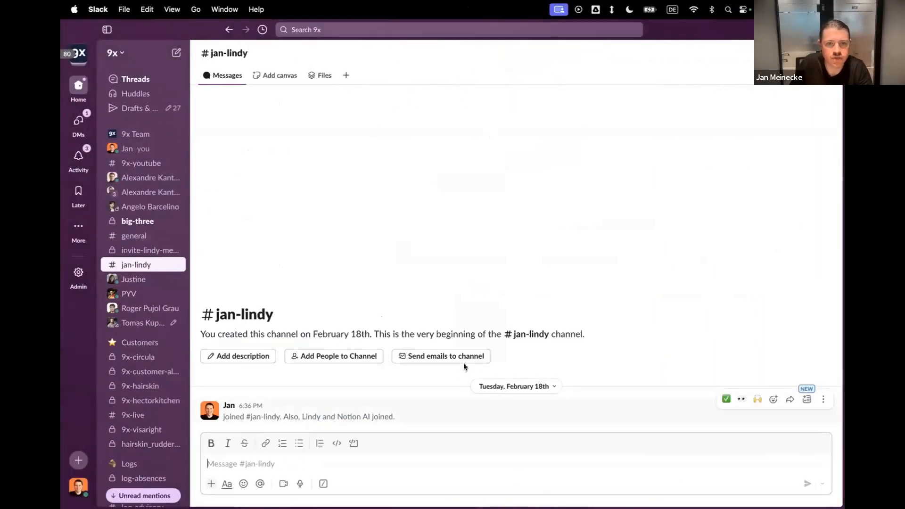
key("ctrl+Right")
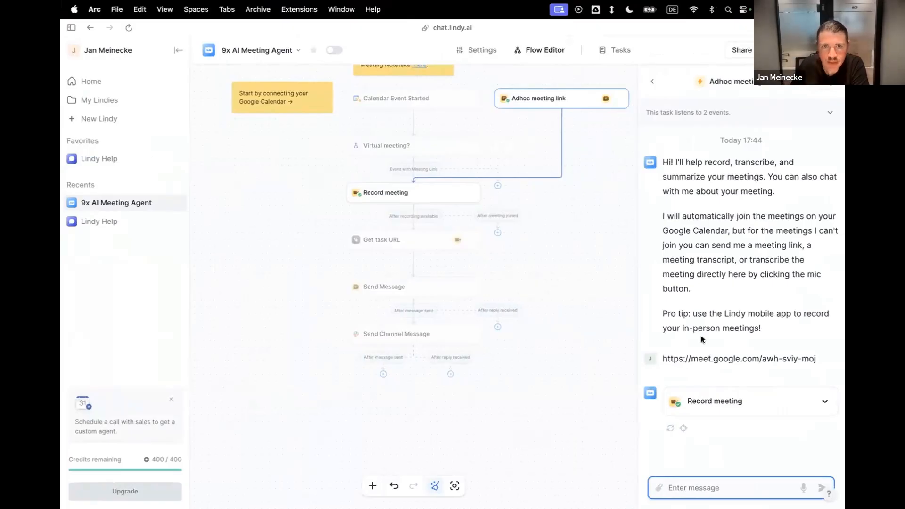
left_click(826, 116)
left_click(827, 116)
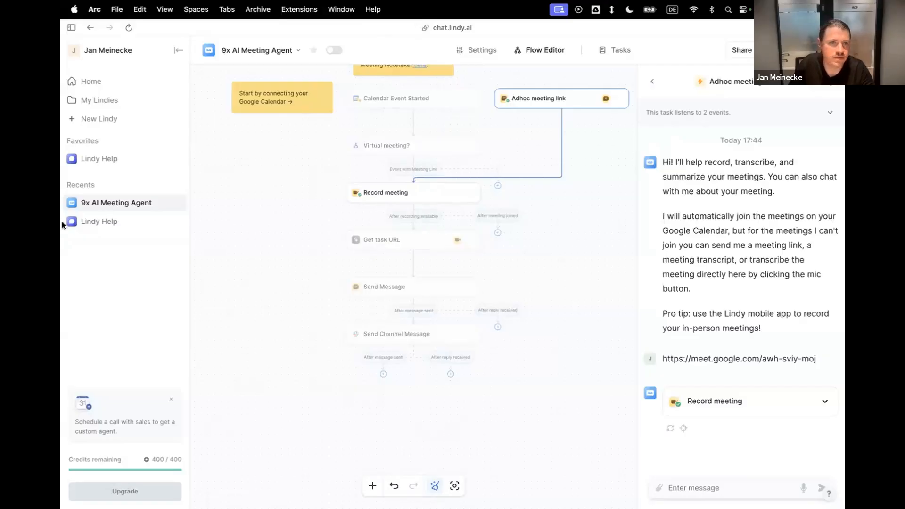
key("ctrl+Left")
key("ctrl+Right")
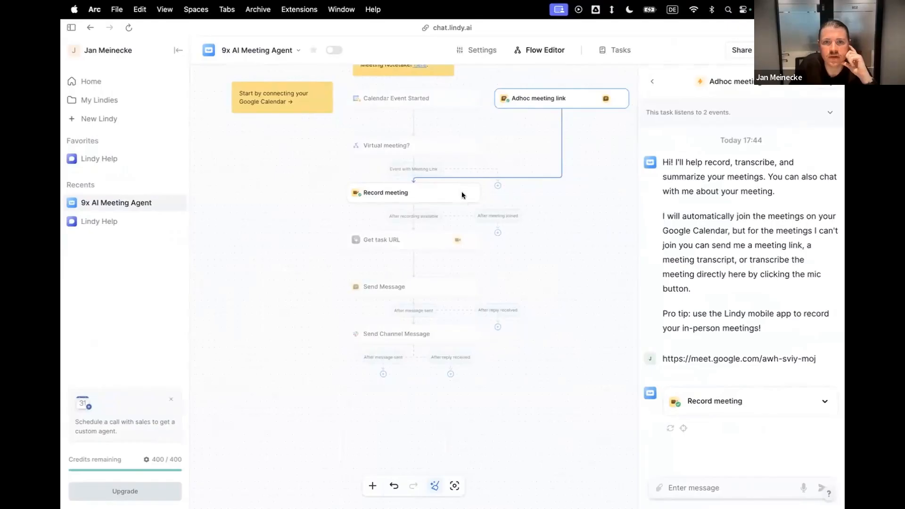
Rejoin the Google Meet call and remove the 9x AI Meeting Agent from it.
key("ctrl+Tab")
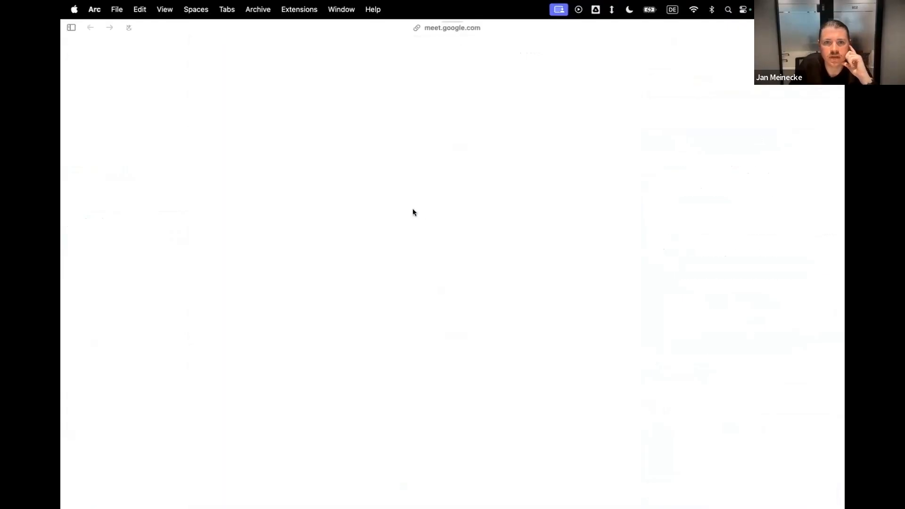
left_click(625, 290)
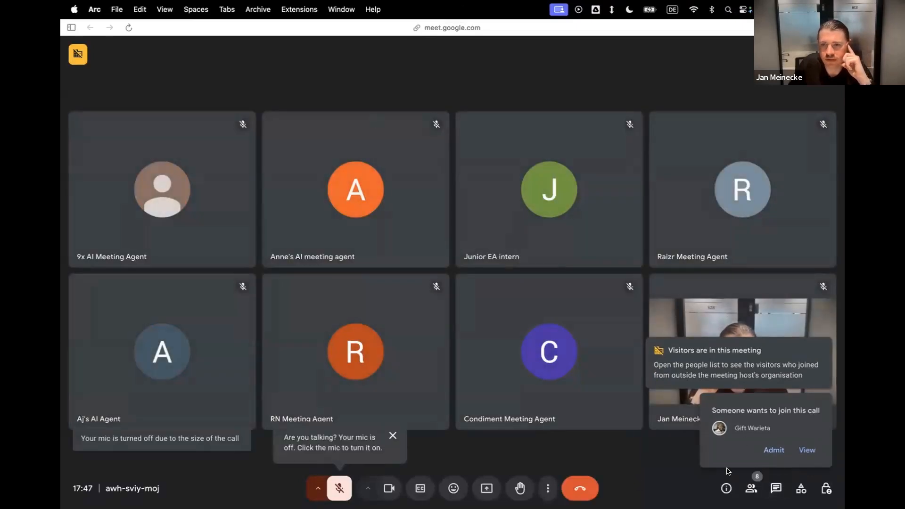
left_click(751, 488)
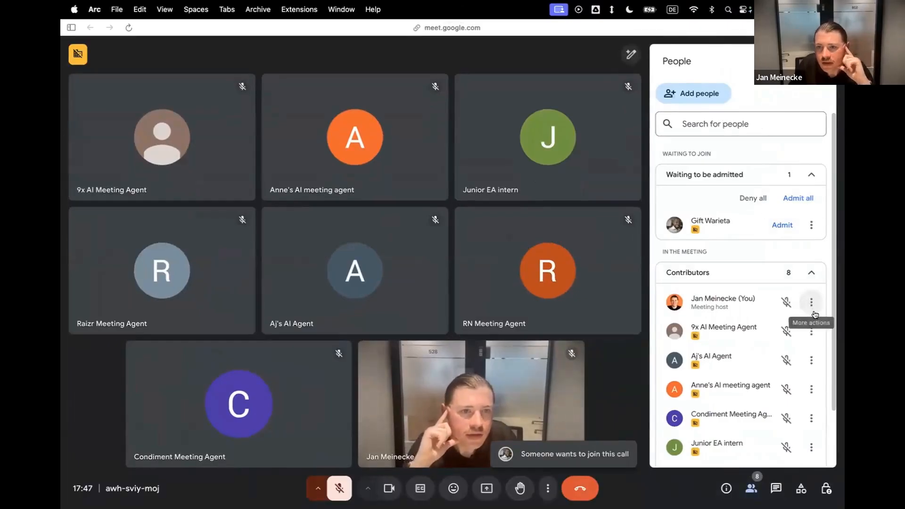
left_click(811, 331)
left_click(768, 450)
left_click(527, 319)
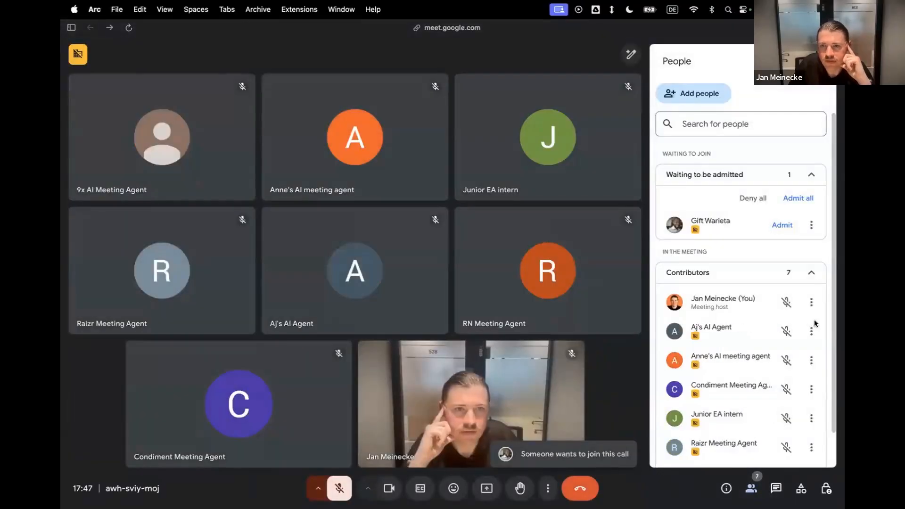
Remove the first two AI agents listed below the meeting host from the Google Meet call.
scroll(806, 317, "down", 1)
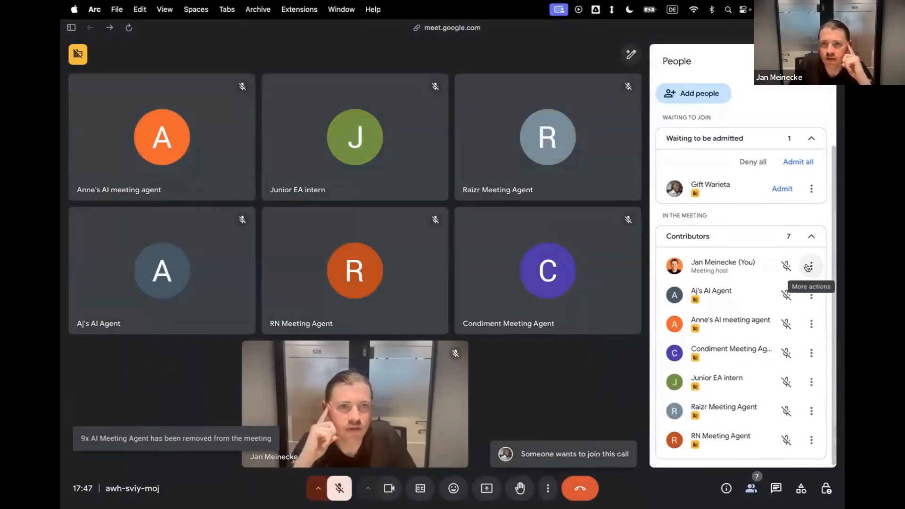
left_click(811, 295)
left_click(742, 417)
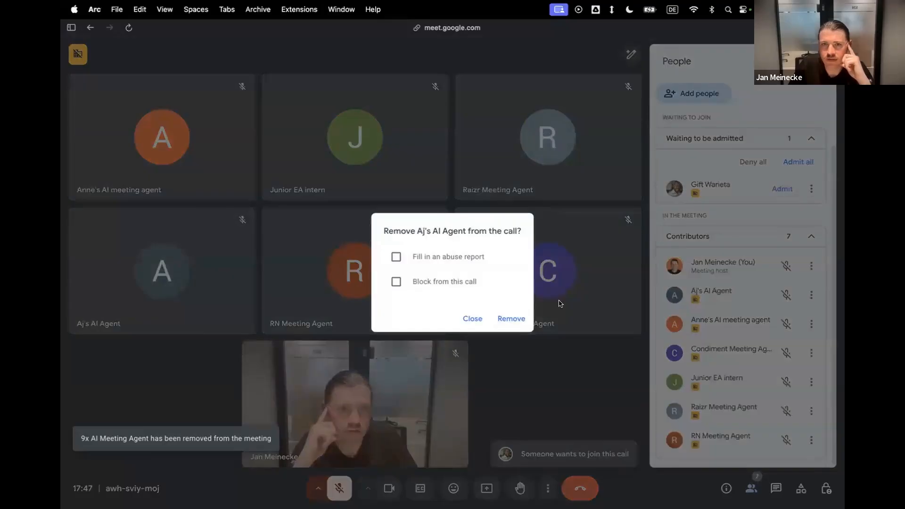
left_click(517, 319)
left_click(811, 323)
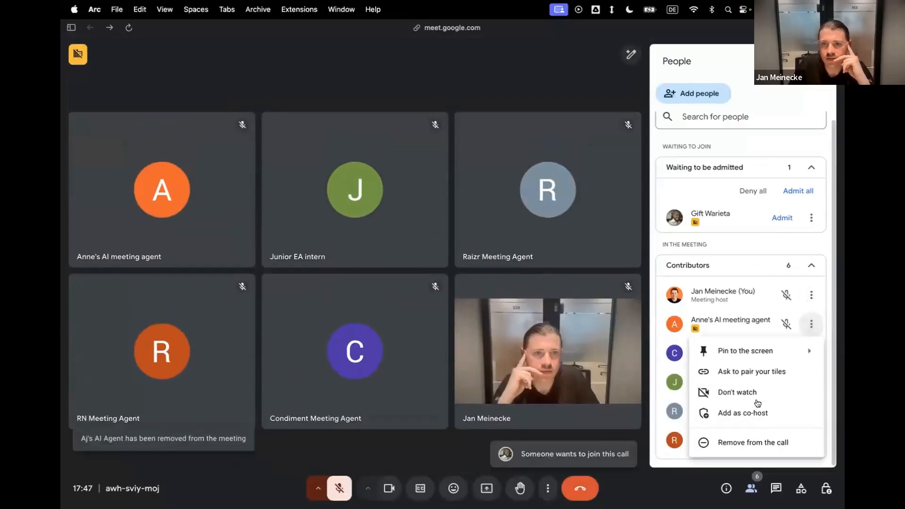
left_click(751, 441)
left_click(534, 319)
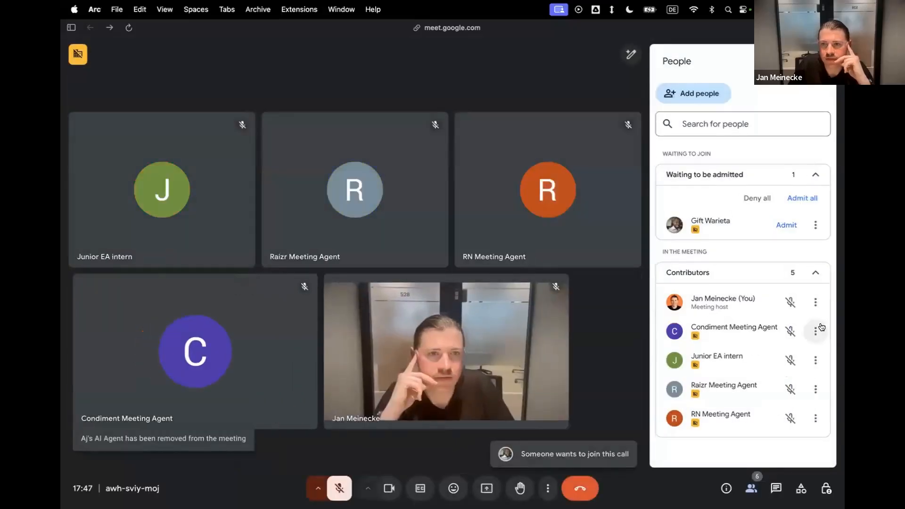
Remove Condiment Meeting Agent and Junior EA intern from the call.
left_click(813, 327)
left_click(766, 446)
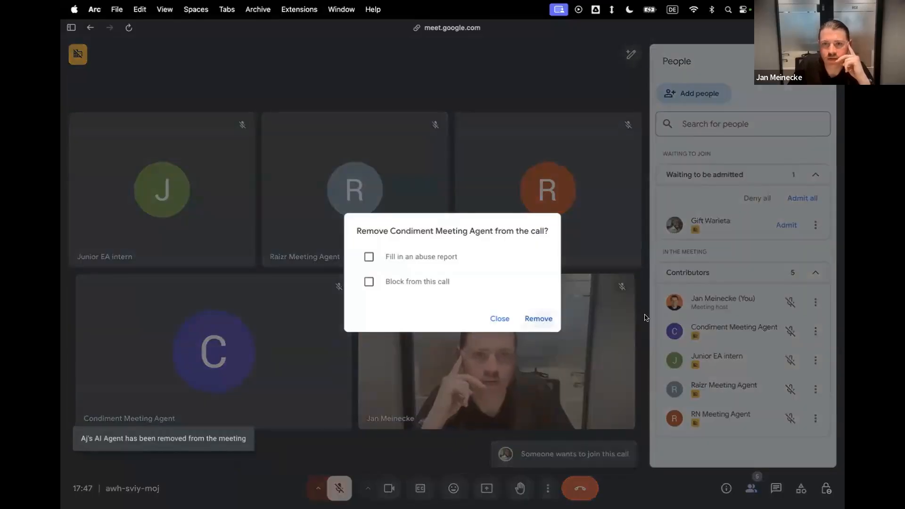
left_click(538, 319)
left_click(815, 331)
left_click(753, 449)
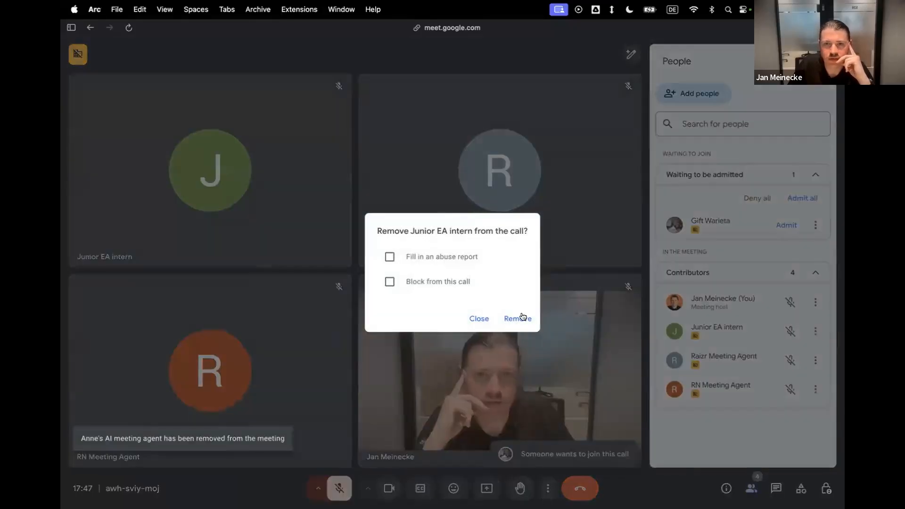
left_click(522, 318)
Remove Raizr Meeting Agent and RN Meeting Agent from the call.
left_click(815, 332)
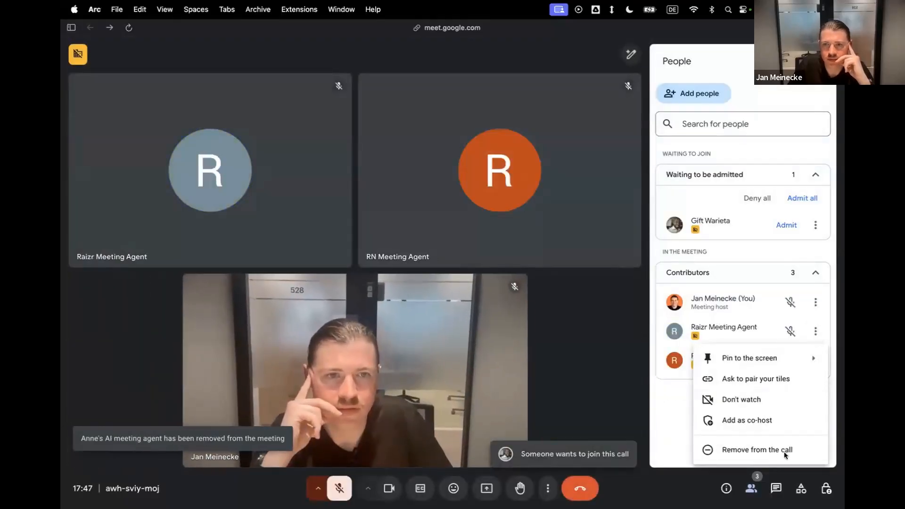
left_click(753, 448)
left_click(523, 318)
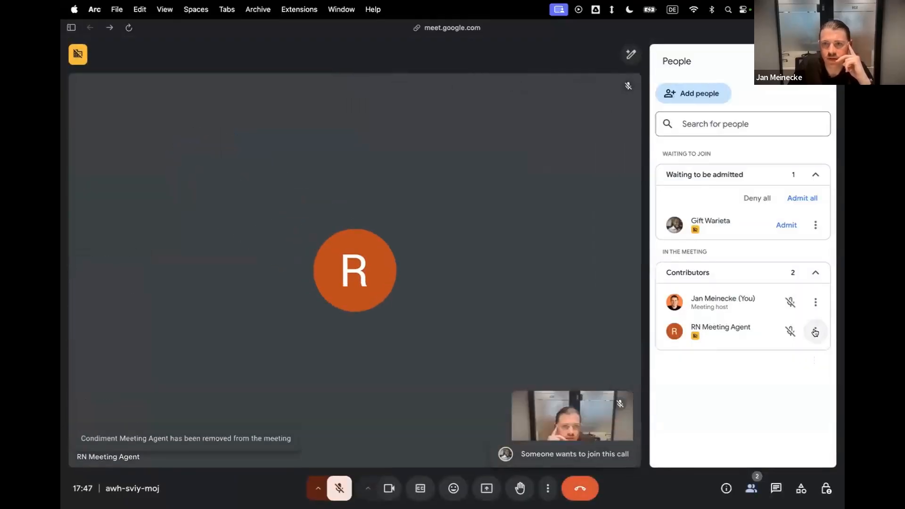
left_click(816, 331)
left_click(750, 447)
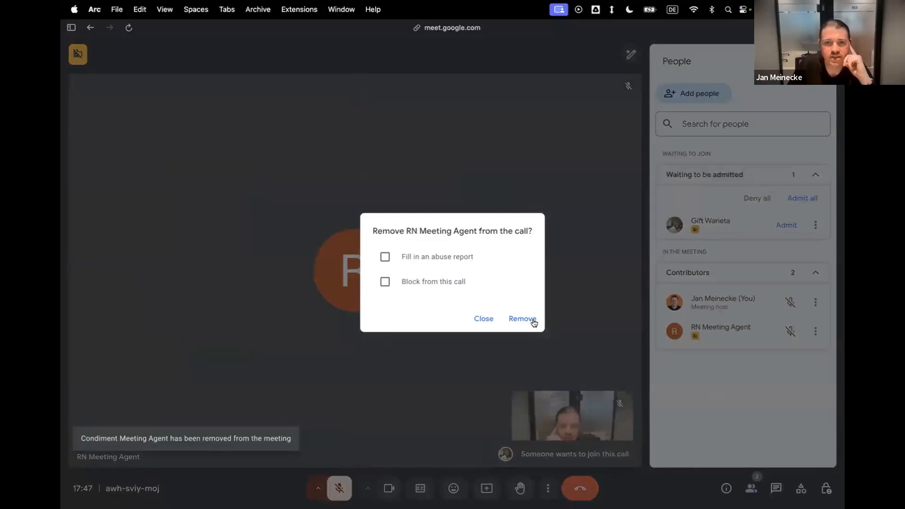
left_click(514, 319)
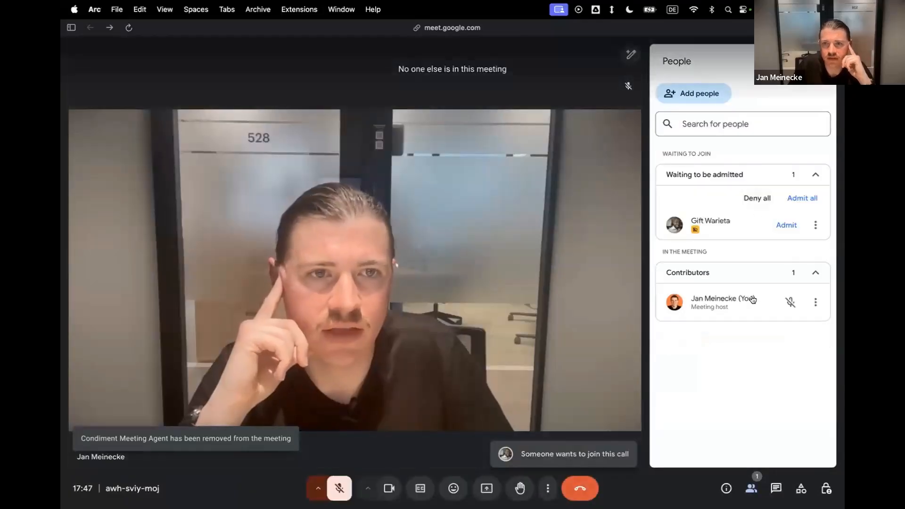
Deny entry to everyone waiting to be admitted and leave the Google Meet call.
left_click(815, 225)
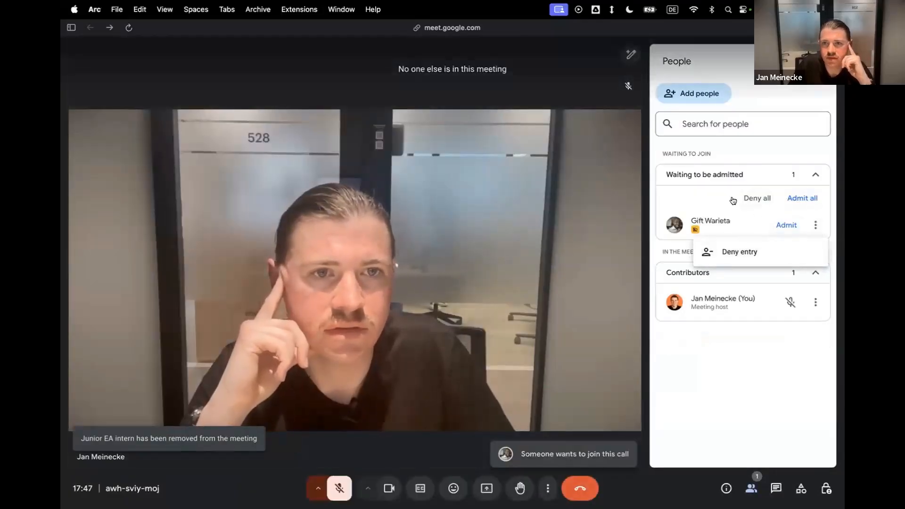
left_click(763, 198)
left_click(502, 300)
left_click(559, 481)
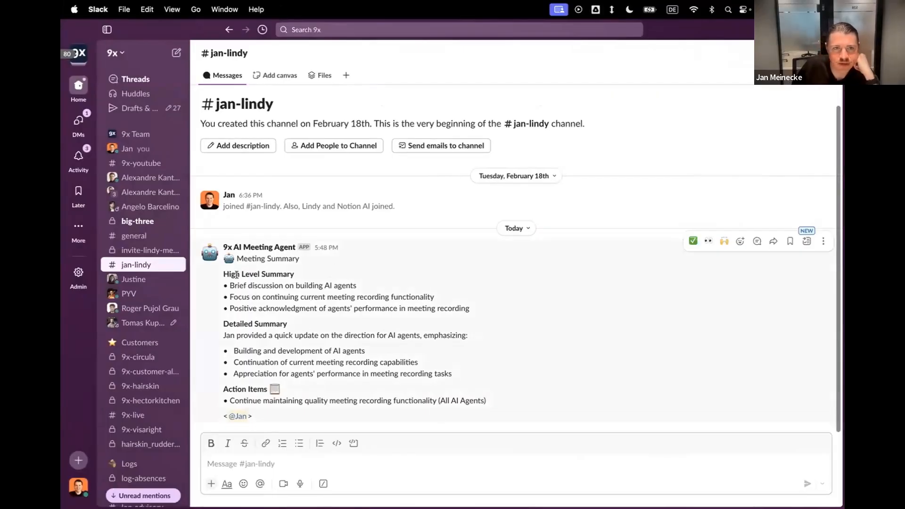
Read the high-level and detailed sections of the 9x AI Meeting Agent's meeting summary in the Lindy channel in Slack.
left_click_drag(230, 284, 357, 284)
left_click_drag(238, 297, 327, 295)
triple_click(327, 296)
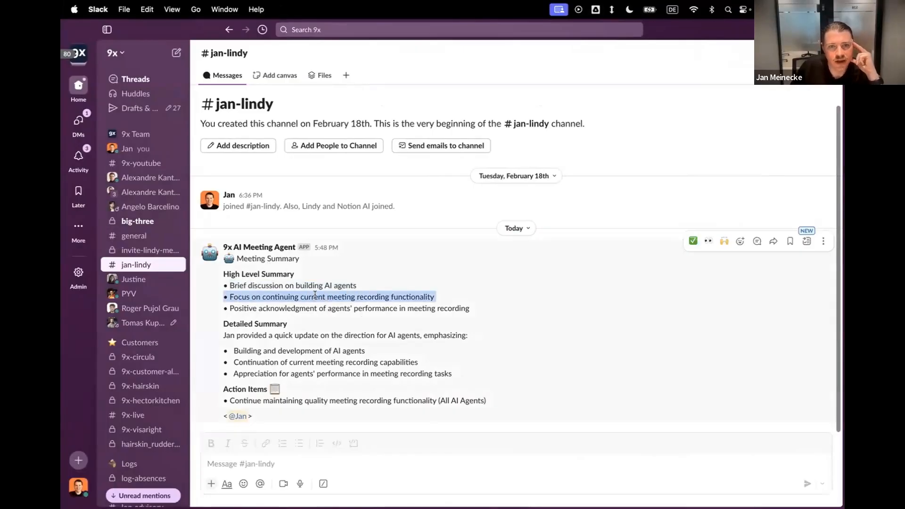
double_click(413, 297)
left_click_drag(246, 310, 444, 305)
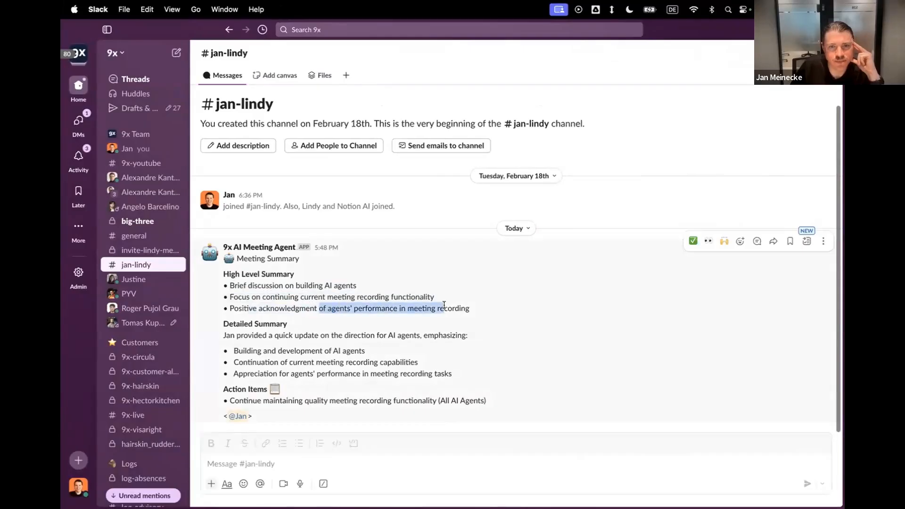
triple_click(444, 305)
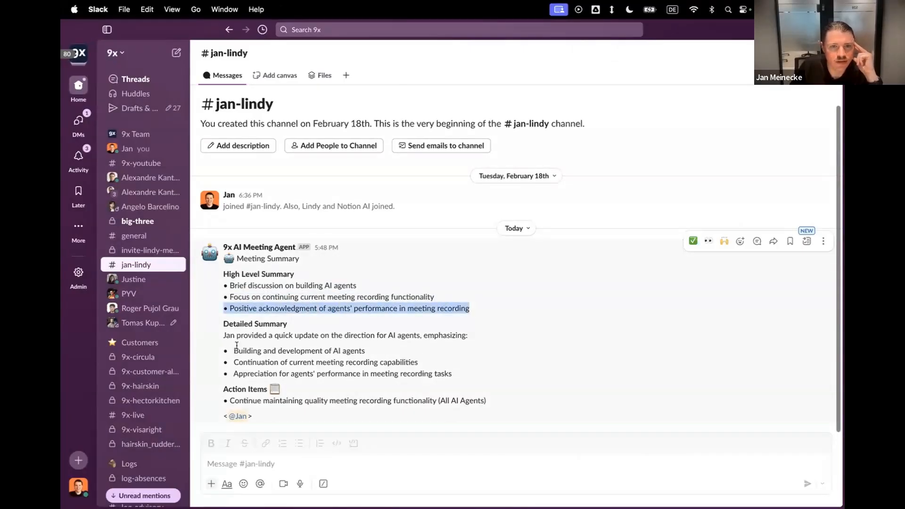
left_click(312, 338)
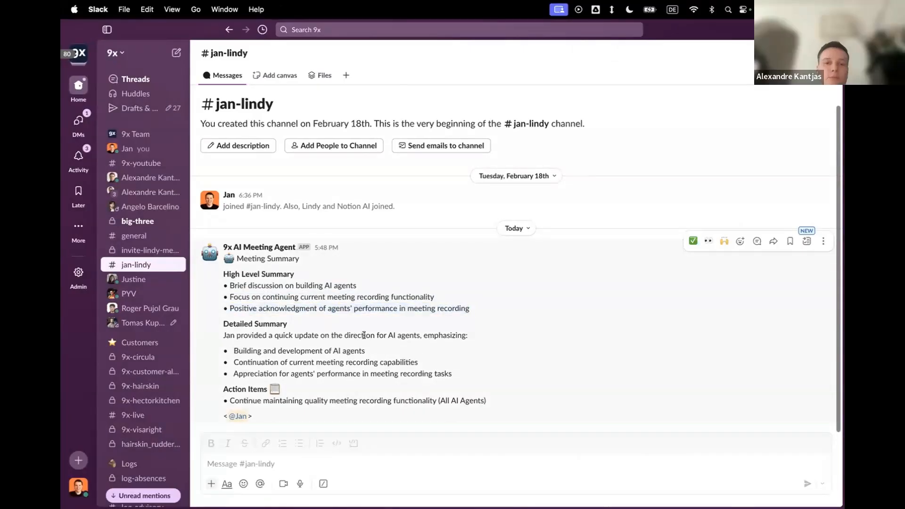
Return to the 9x AI Meeting Agent in Lindy and review the meeting summary and actions in its test task.
key("ctrl+Right")
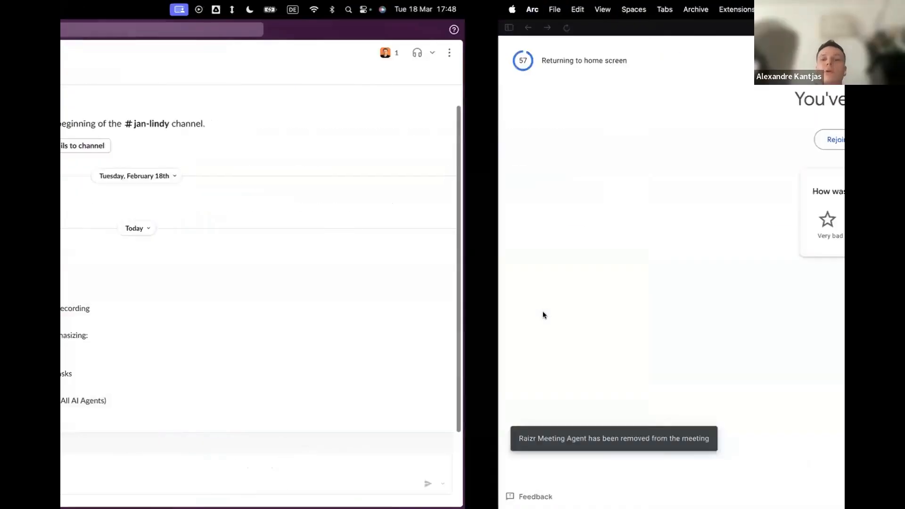
mouse_move(61, 230)
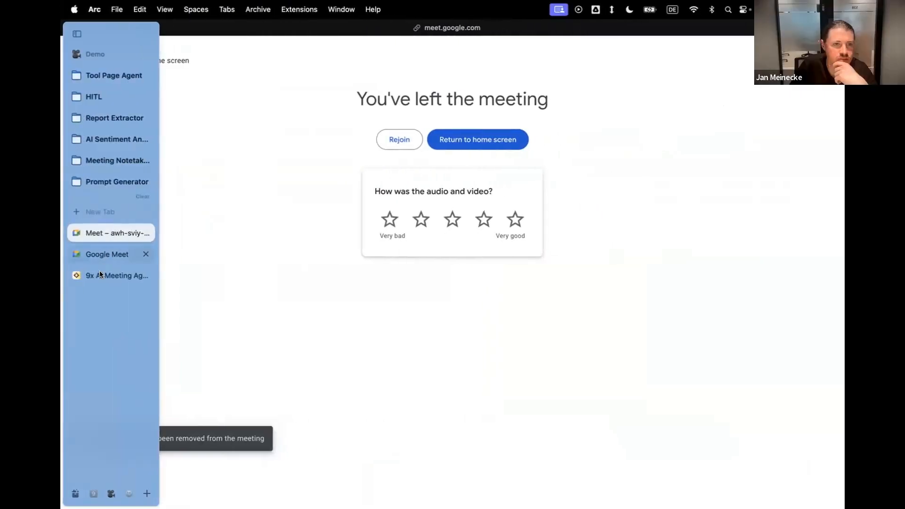
left_click(100, 273)
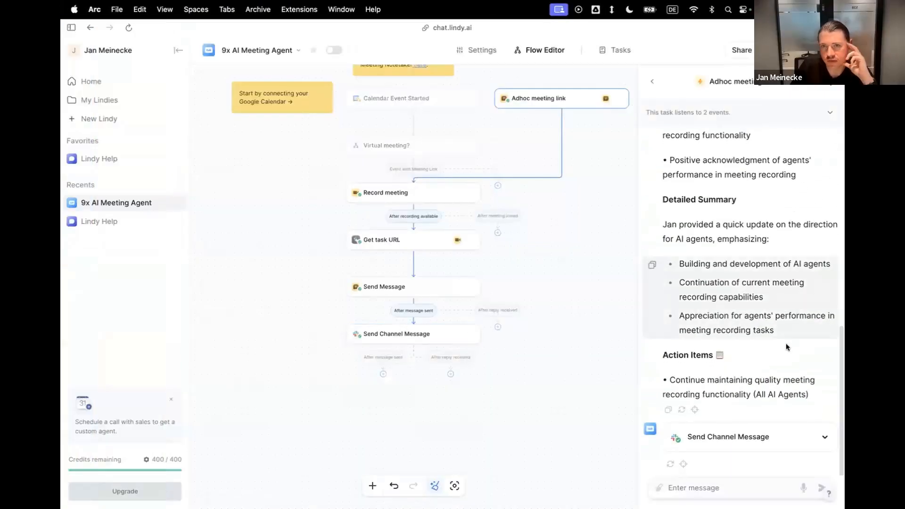
scroll(786, 347, "up", 5)
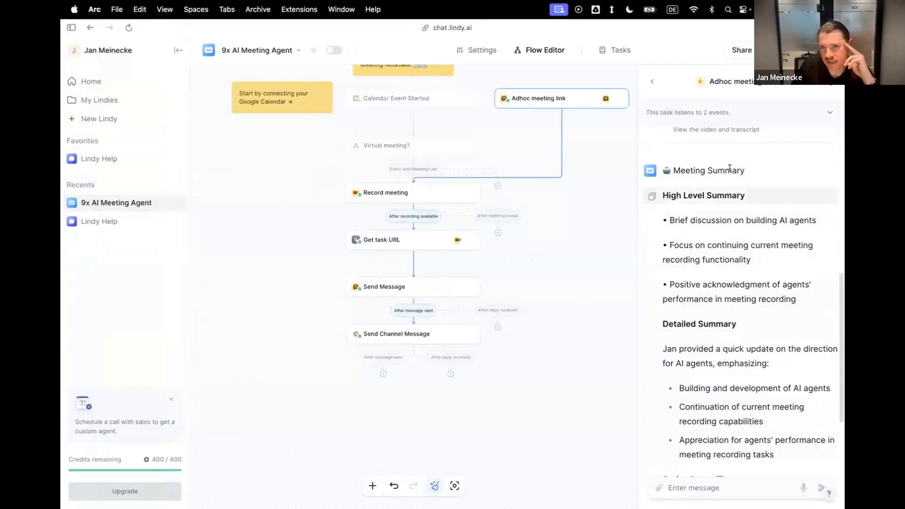
scroll(716, 346, "down", 3)
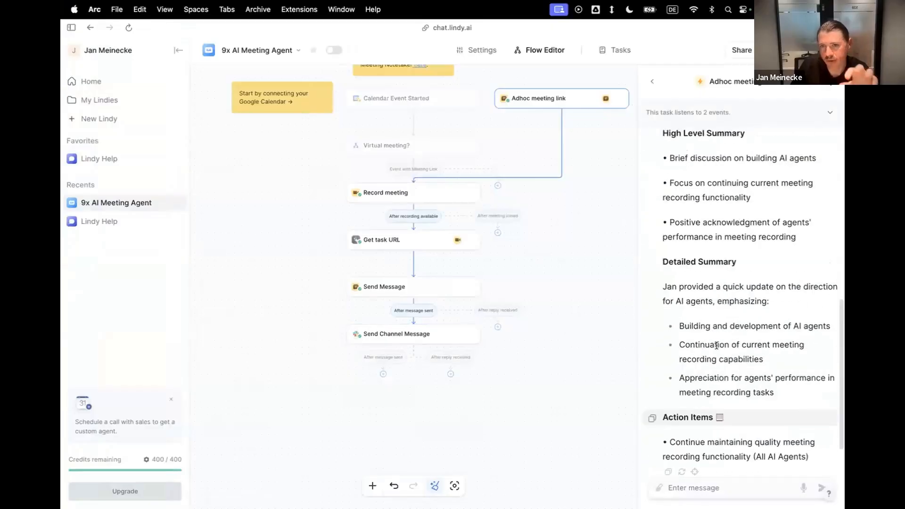
scroll(718, 351, "up", 10)
scroll(707, 373, "down", 6)
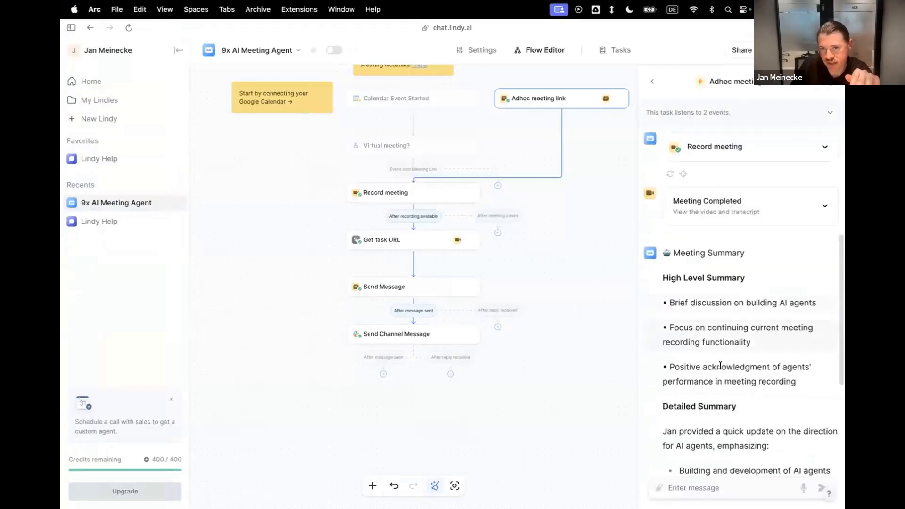
scroll(718, 343, "down", 6)
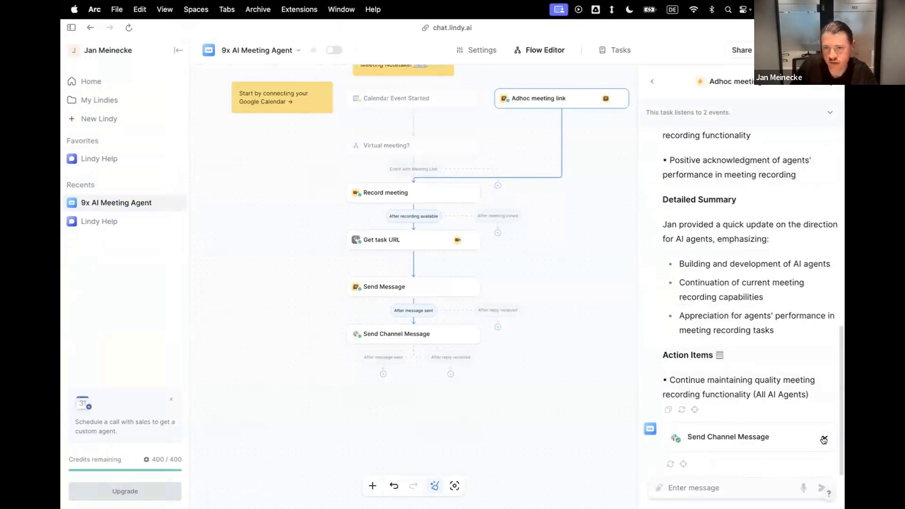
Try to ask the Lindy test task "How many agents joined the meeting?".
left_click(712, 488)
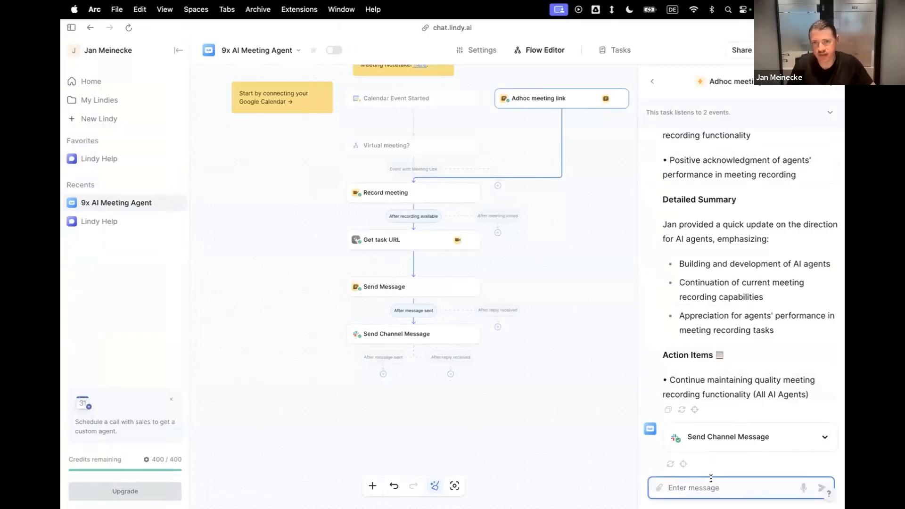
type("How many agents")
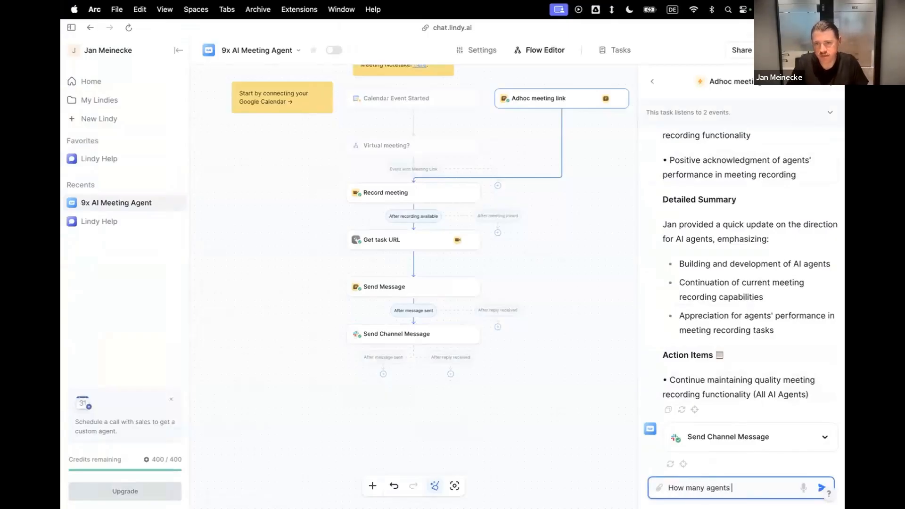
type(" joined the meeting?")
key("Return")
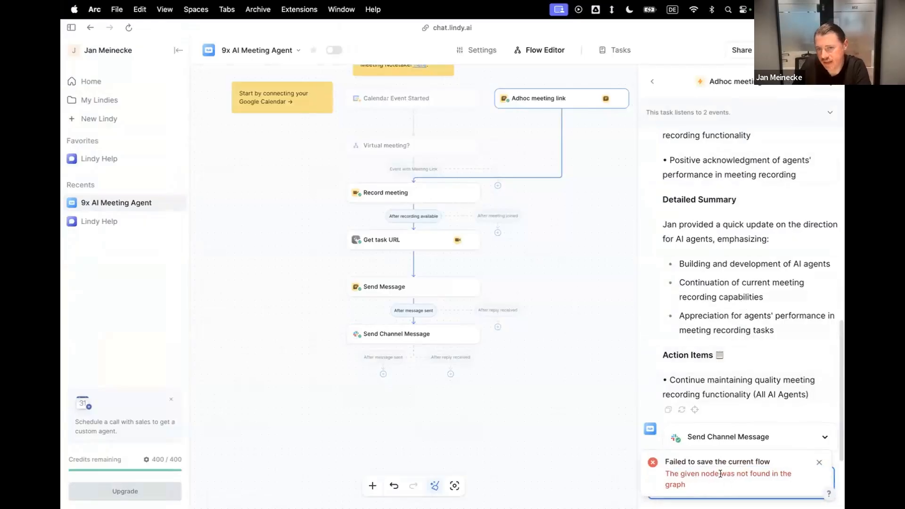
left_click_drag(736, 474, 715, 495)
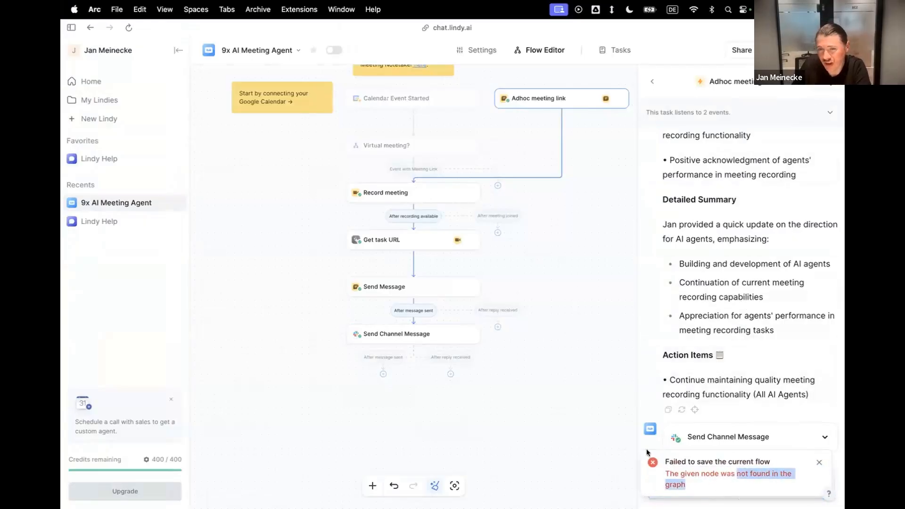
Switch to Slack and reply in the meeting summary's thread with "How many agents joined the meeting?".
key("super+Tab")
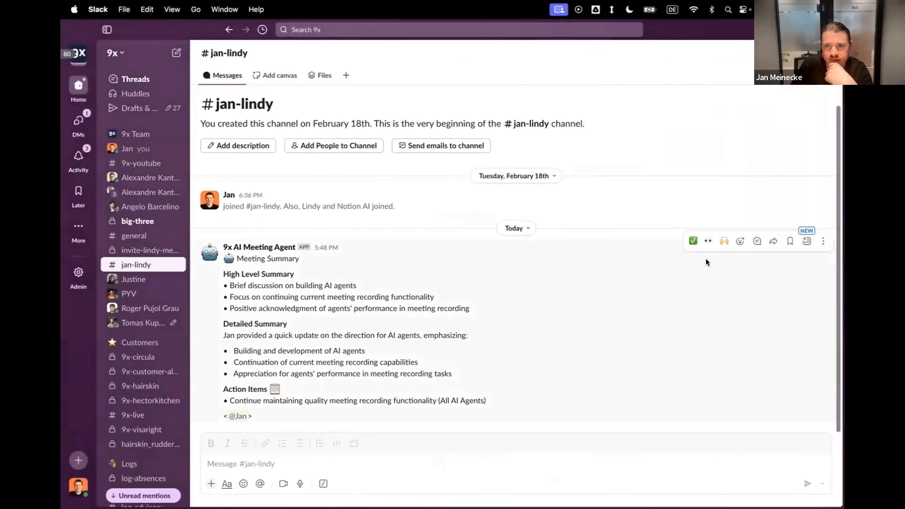
left_click(757, 241)
left_click(614, 305)
type("Ho")
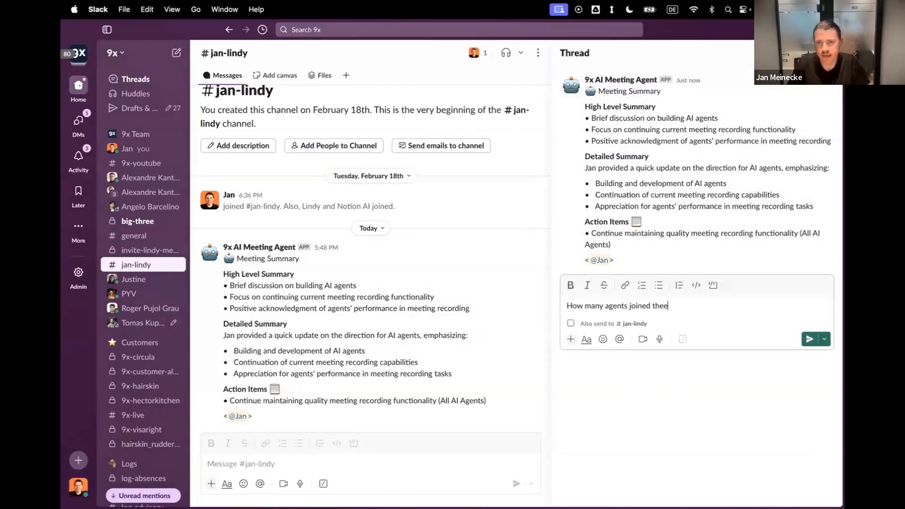
type("w many agents joined the meeting?")
key("Return")
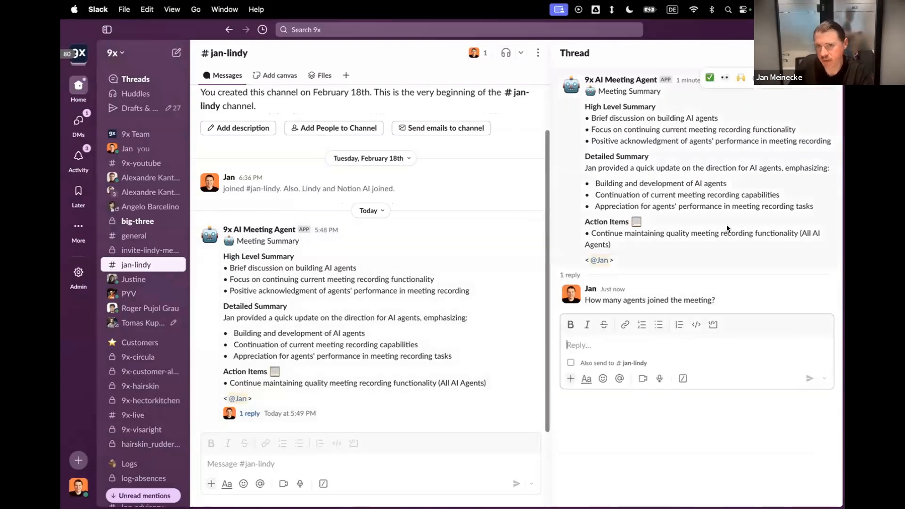
Return to the Lindy flow, inspect the branches below Send Channel Message, and close the test task and its test view.
key("ctrl+Right")
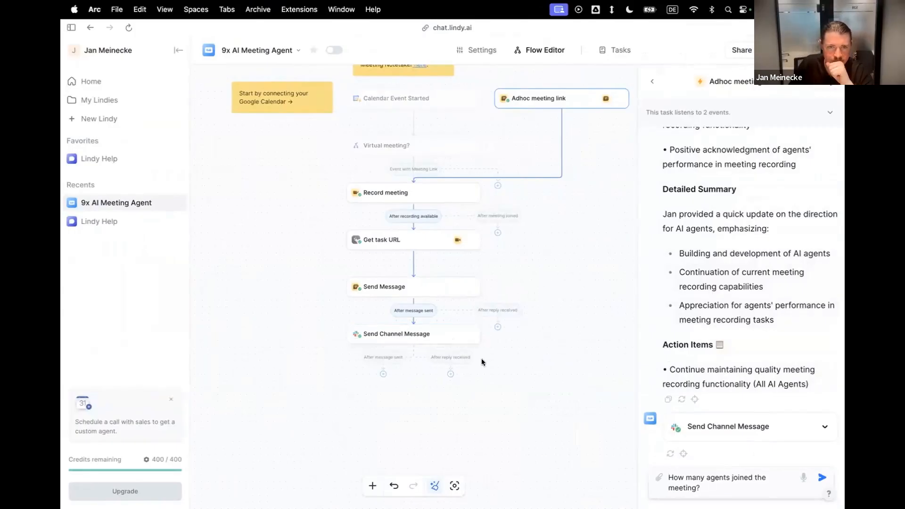
left_click(447, 340)
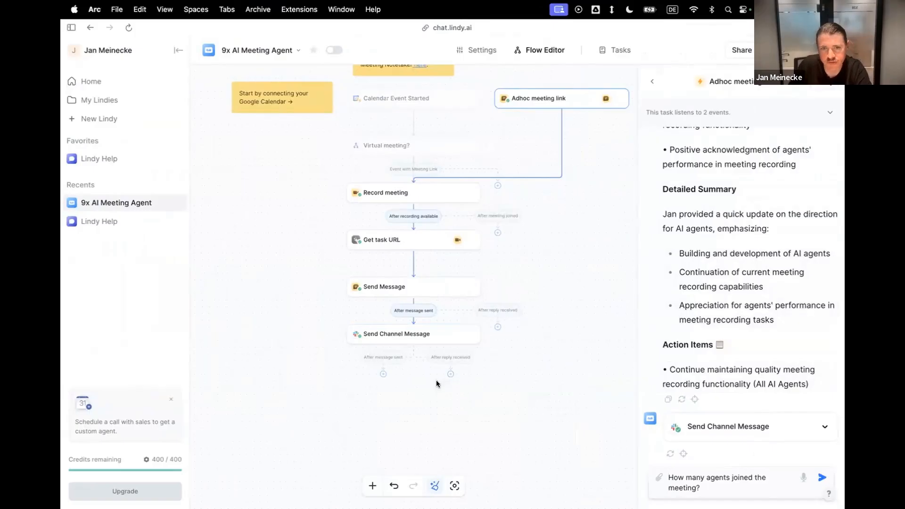
scroll(434, 378, "up", 5)
scroll(389, 349, "down", 1)
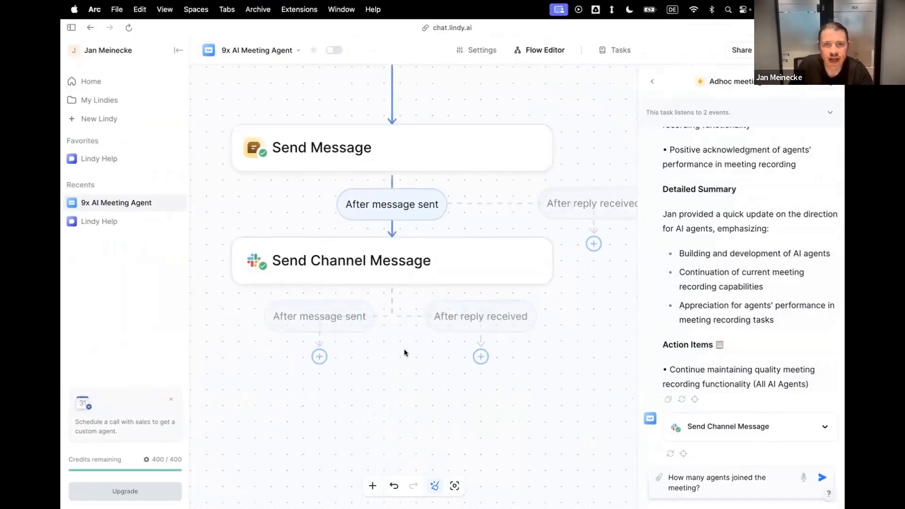
left_click(654, 82)
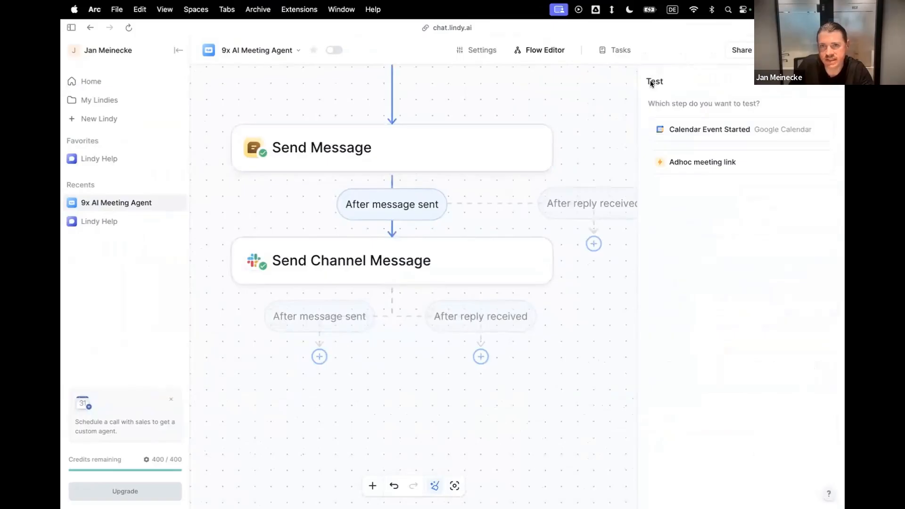
left_click(835, 84)
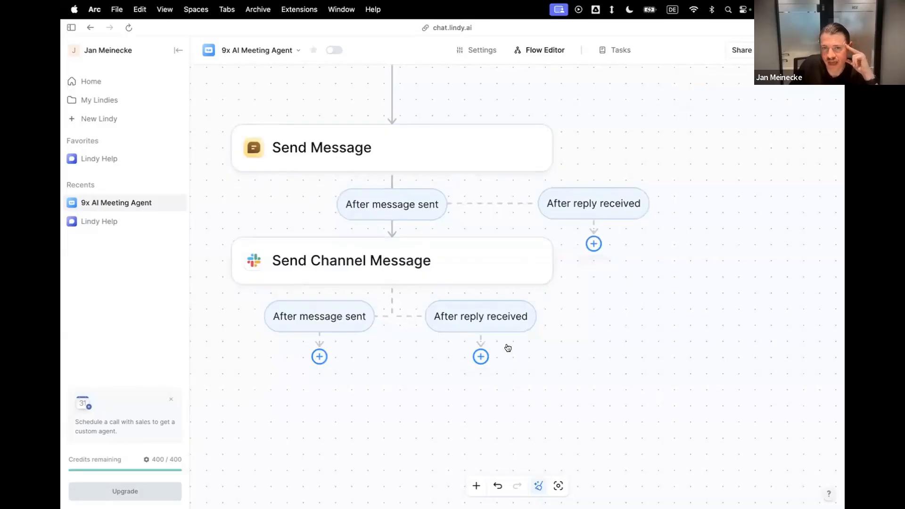
Add an AI agent to the After reply received branch below the Slack Send Channel Message step.
left_click(480, 356)
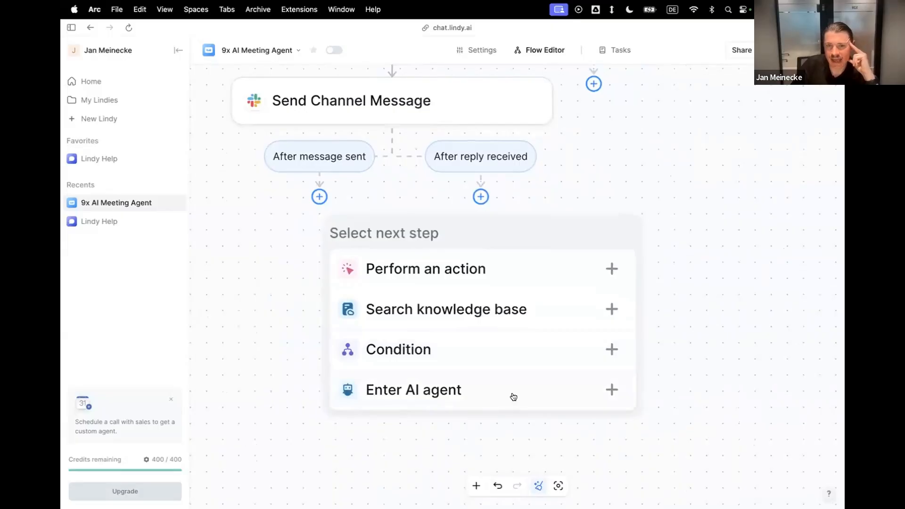
left_click(610, 390)
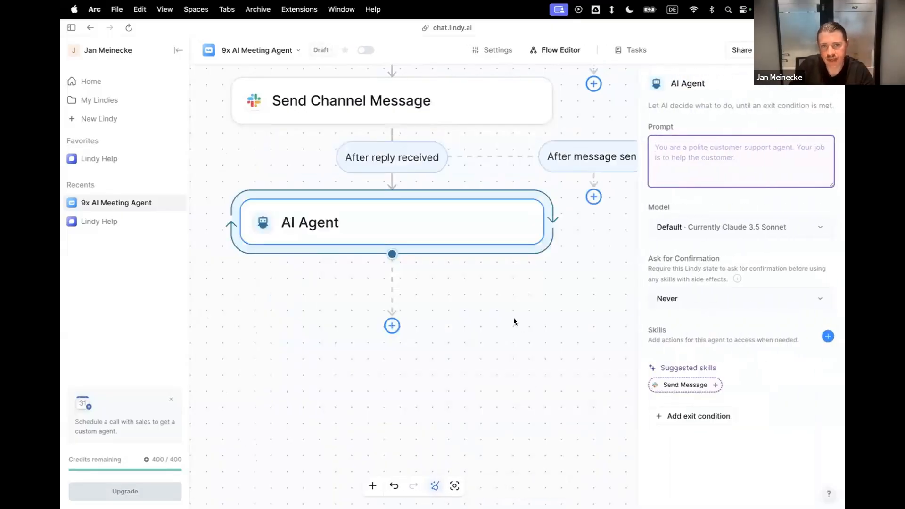
scroll(526, 335, "down", 5)
scroll(523, 331, "up", 4)
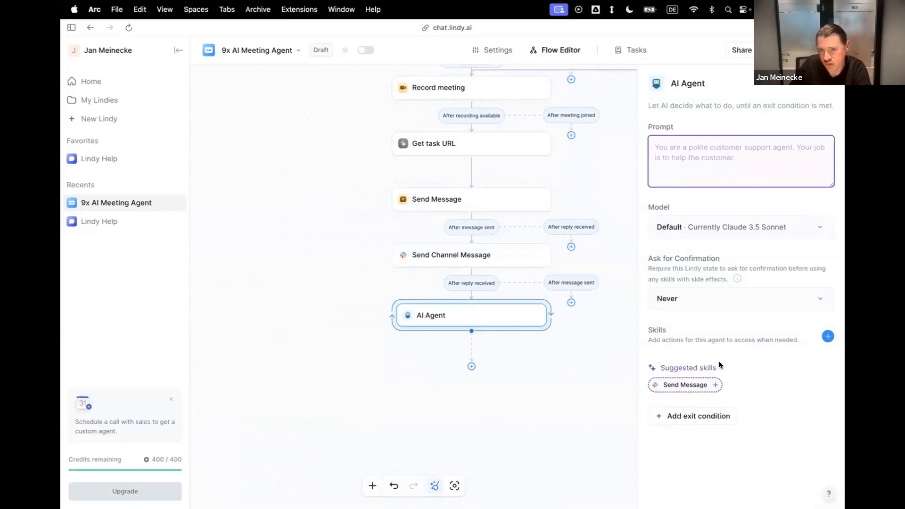
Set the AI Agent's model to Claude 3.7 Sonnet and prompt to "Answer to follow up questions from the user in the channel the question came from.".
left_click(733, 231)
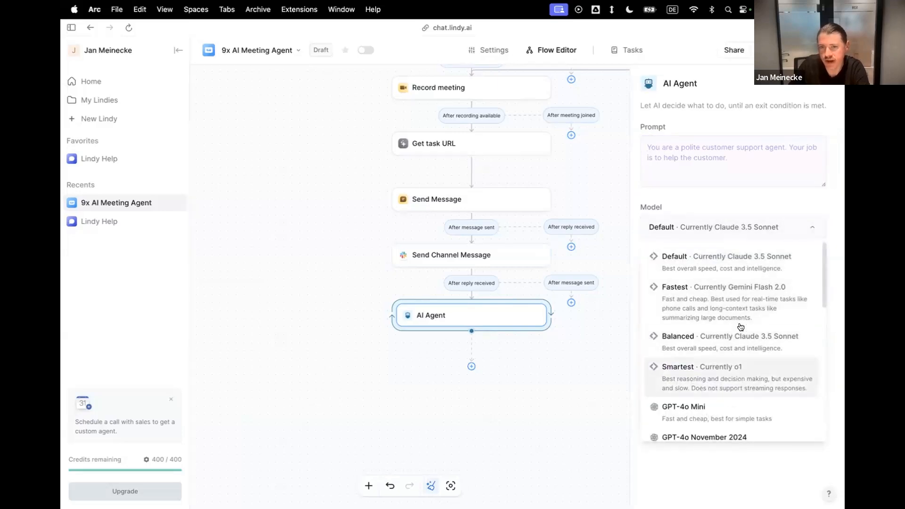
scroll(735, 321, "down", 5)
scroll(728, 335, "down", 4)
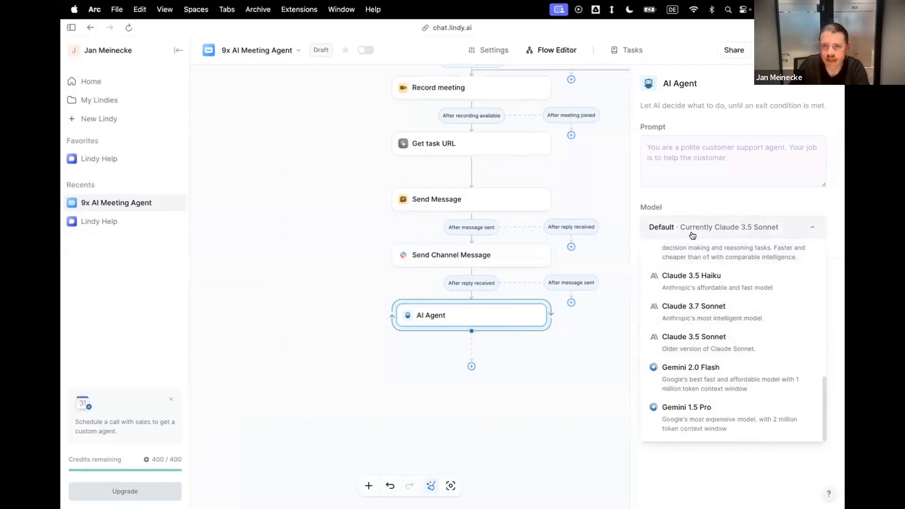
left_click(715, 313)
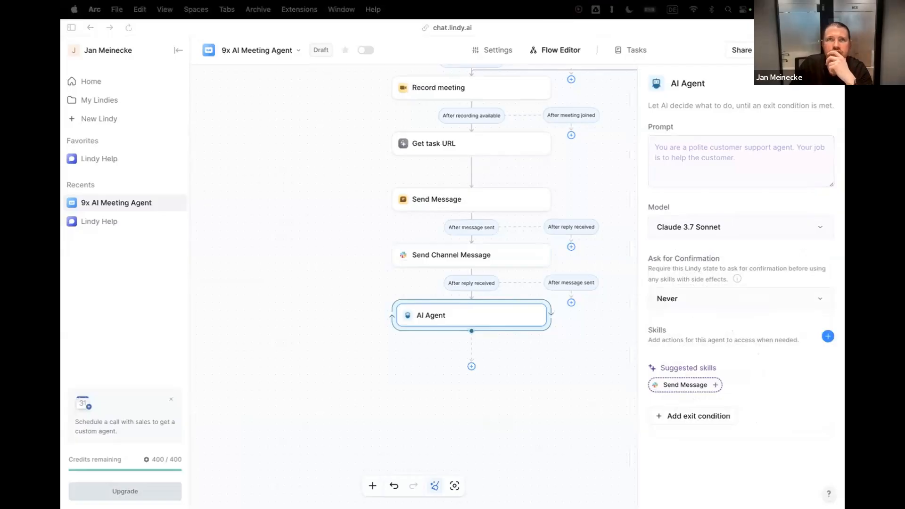
left_click(671, 146)
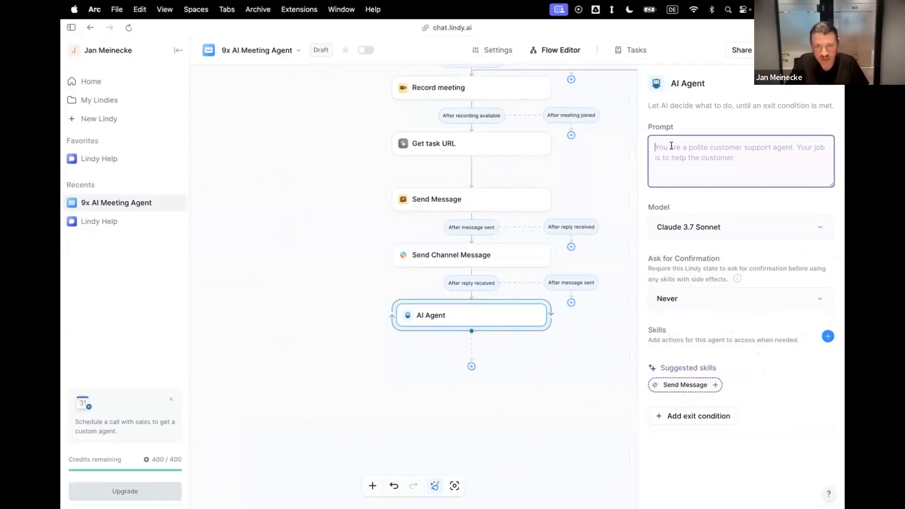
type("Answer to follow up questions from the user in the channel the question came from.")
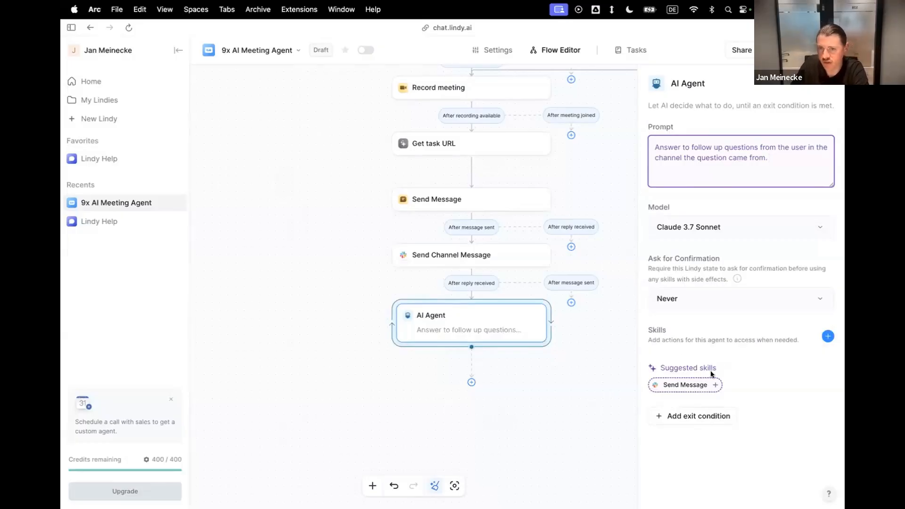
Give the AI Agent the Slack Thread skills Observe Messages and Send Message.
left_click(828, 336)
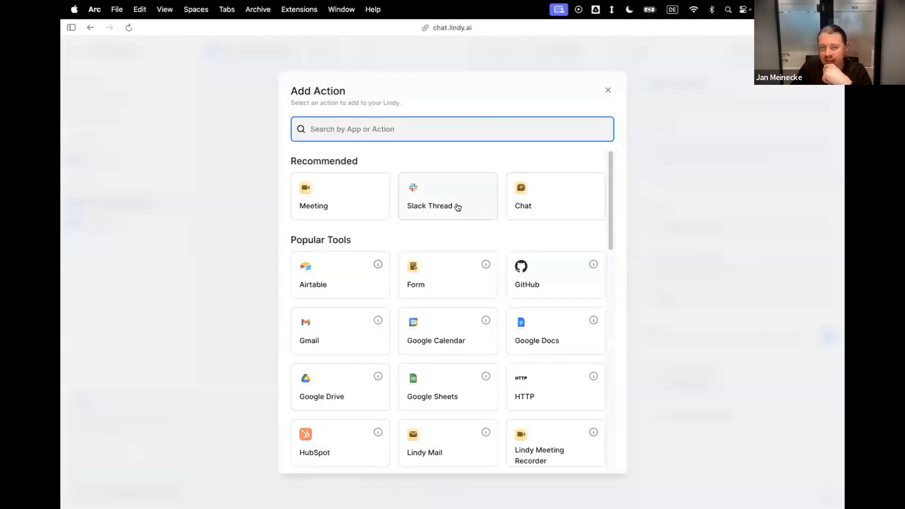
type("Sla")
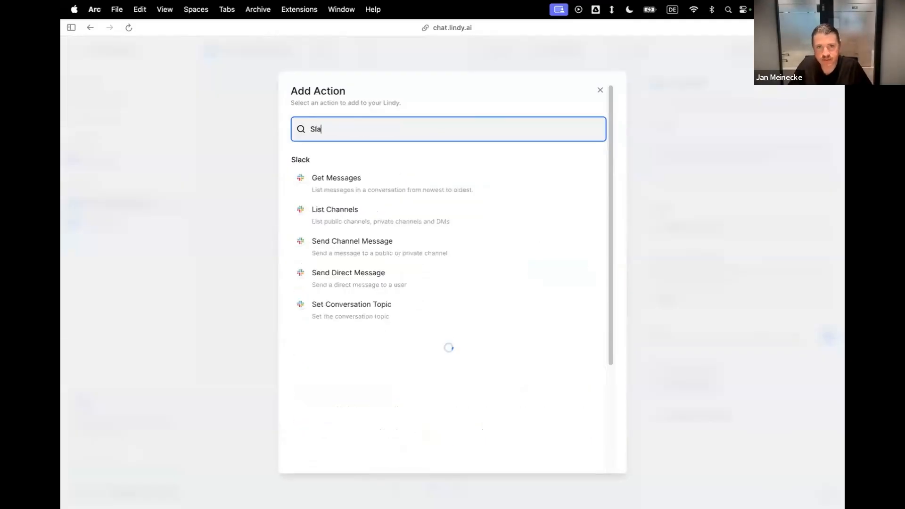
key("super+a")
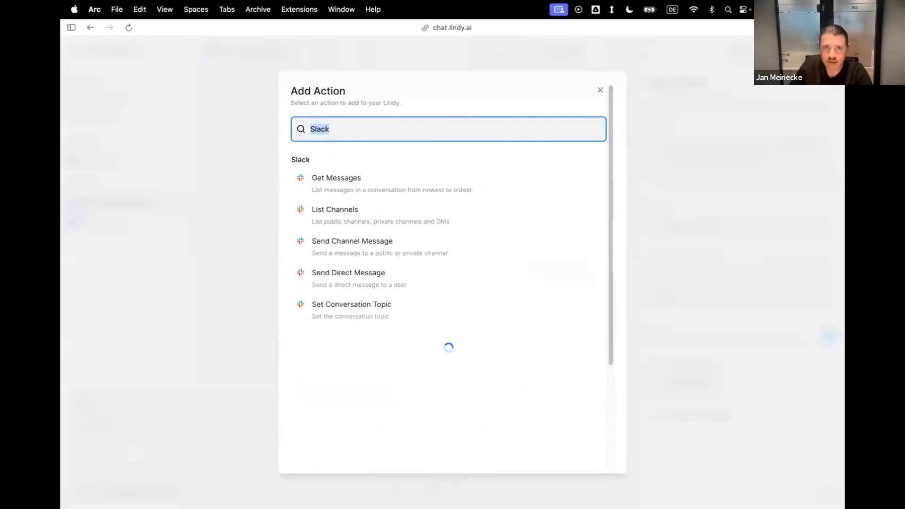
key("BackSpace")
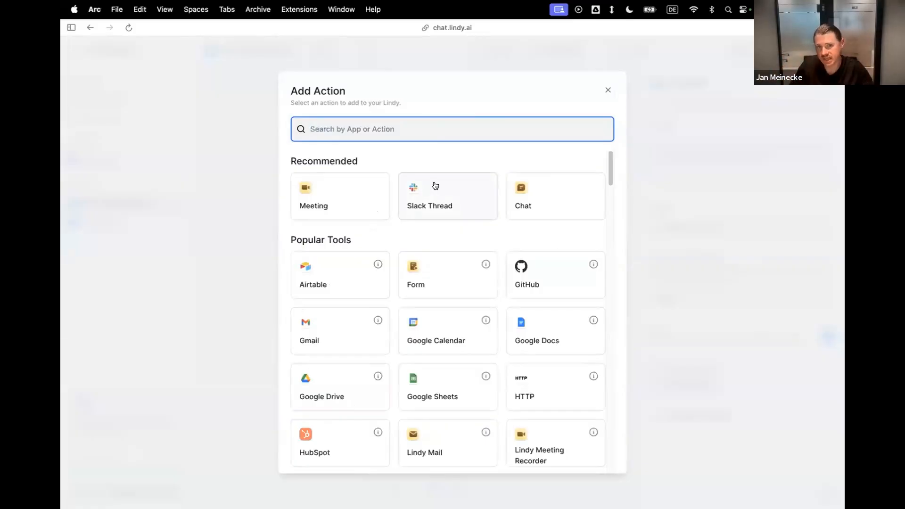
left_click(452, 189)
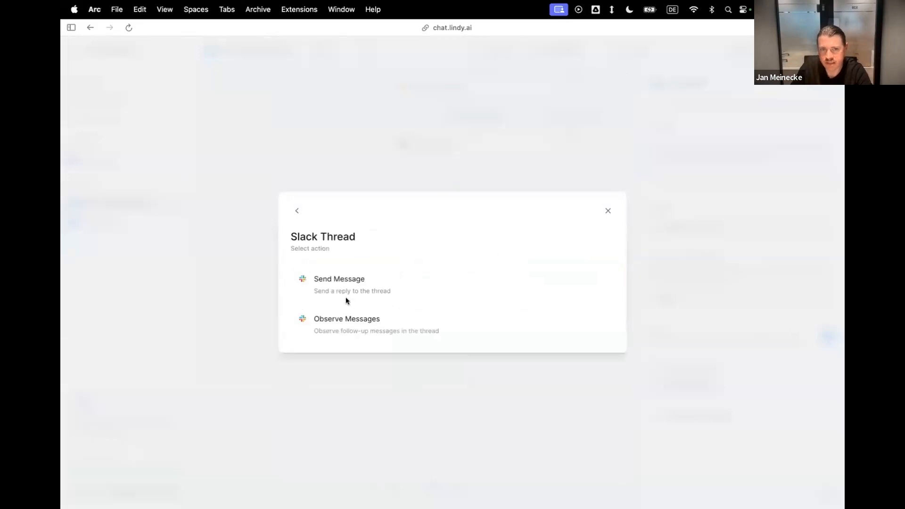
left_click(351, 329)
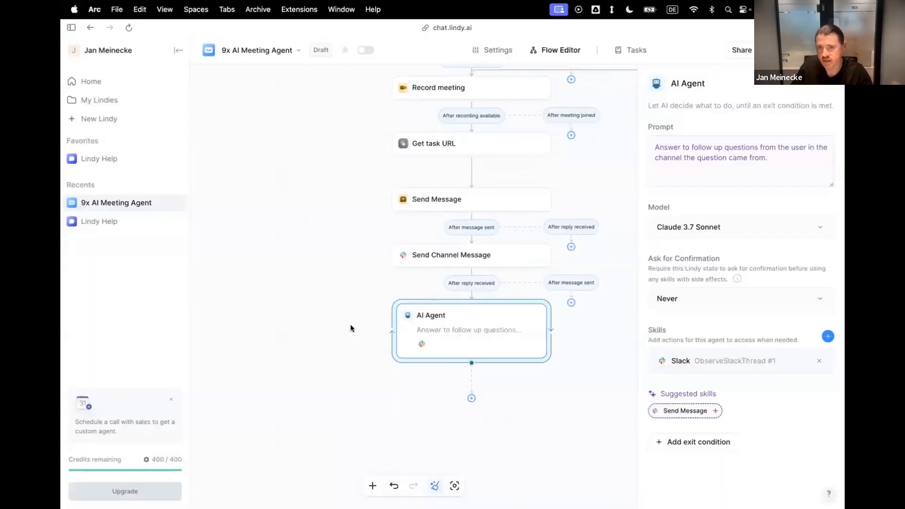
left_click(828, 337)
left_click(477, 192)
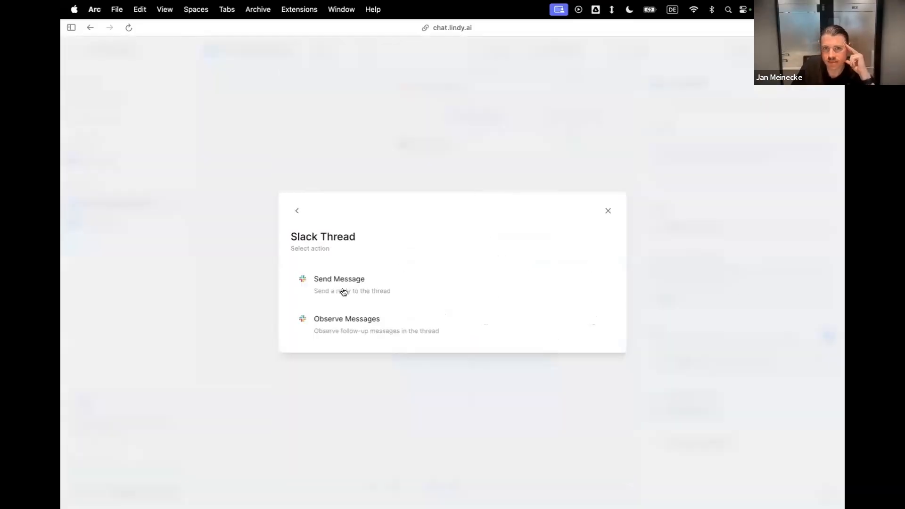
left_click(345, 282)
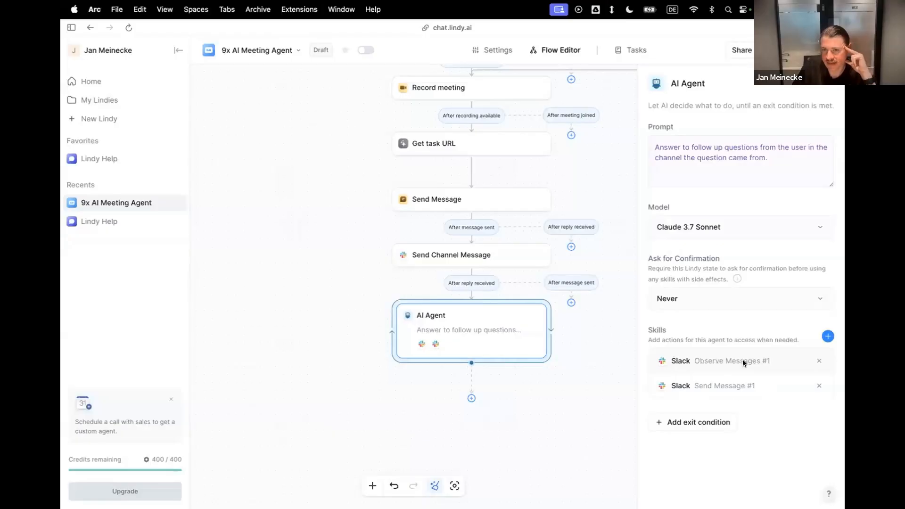
Give the AI Agent the Chat skills Observe Messages and Send Message.
left_click(827, 336)
left_click(529, 191)
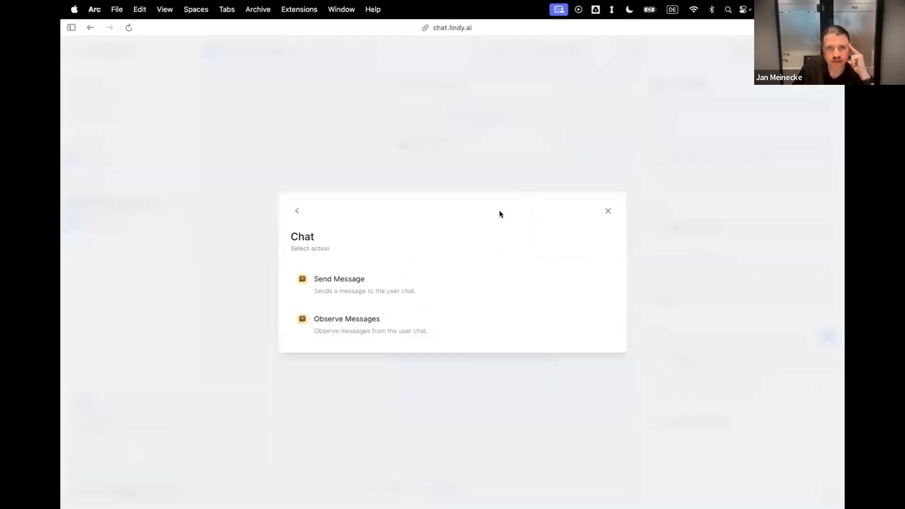
left_click(371, 320)
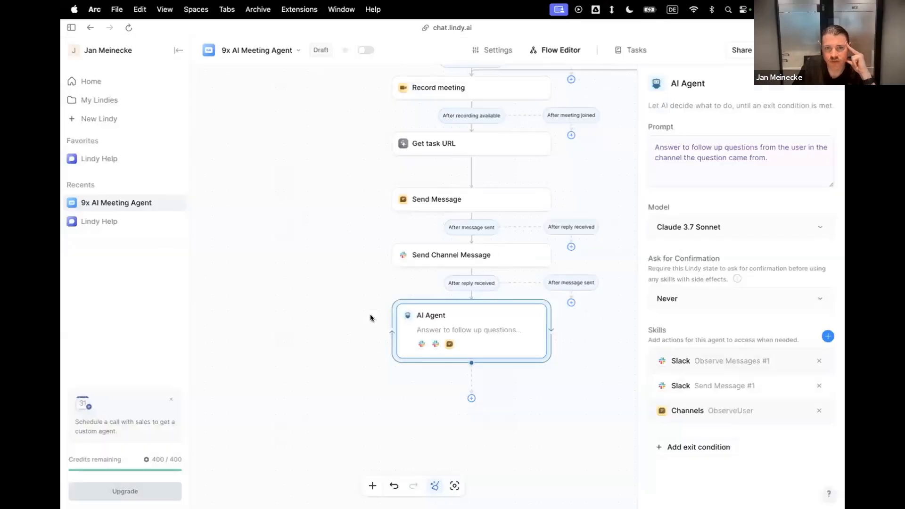
left_click(828, 336)
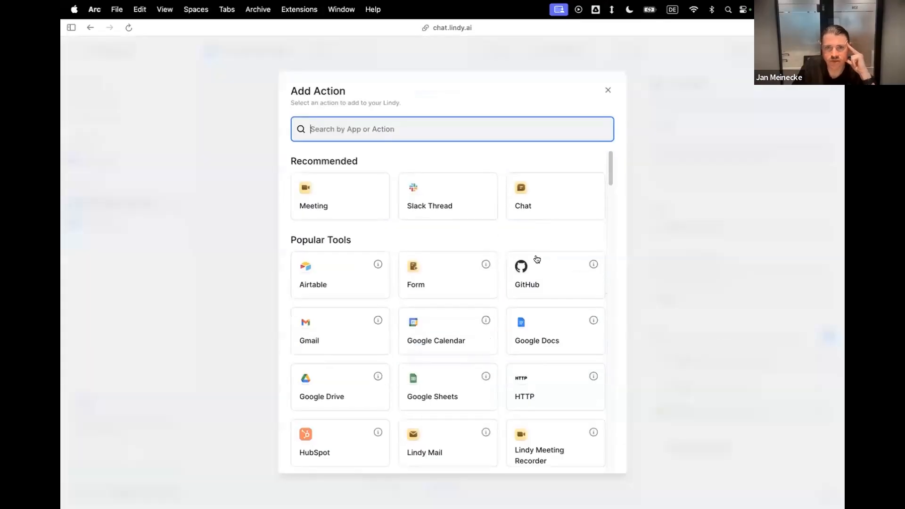
left_click(530, 208)
left_click(367, 279)
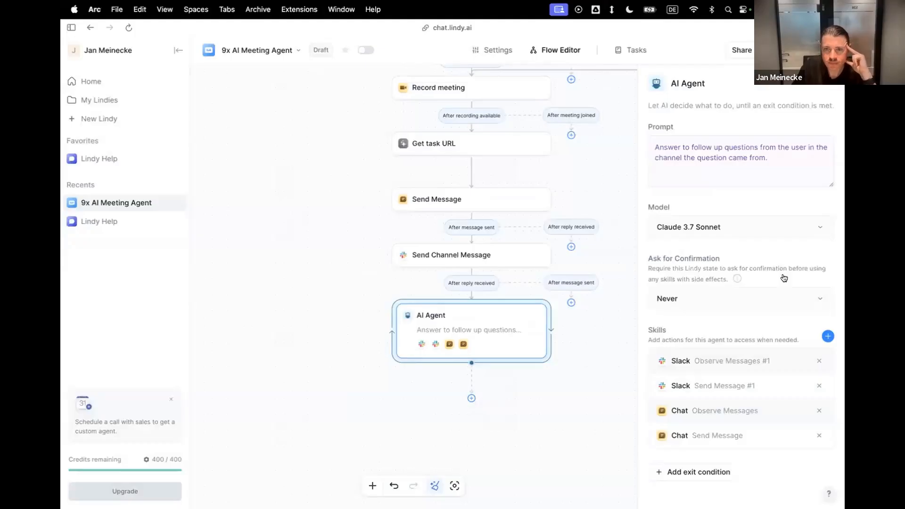
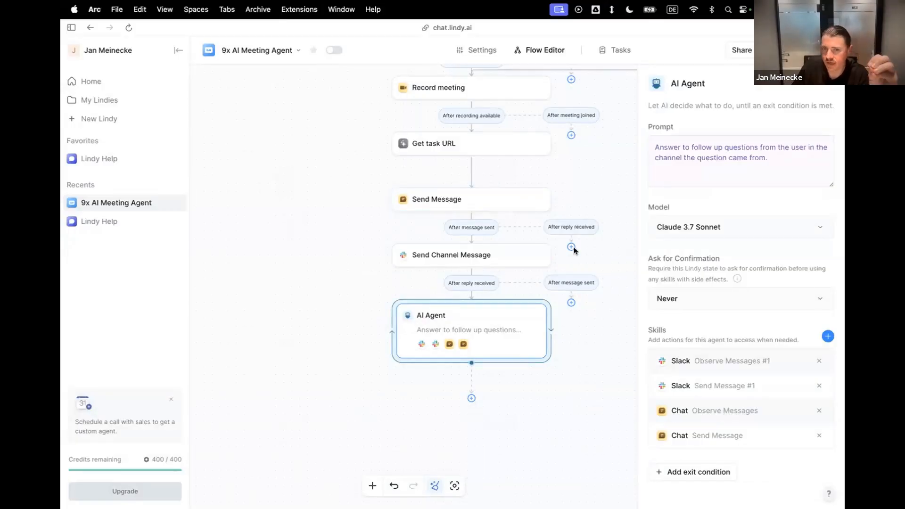
Connect the After reply received branch of the Send Message step to the AI Agent.
left_click_drag(505, 268, 477, 300)
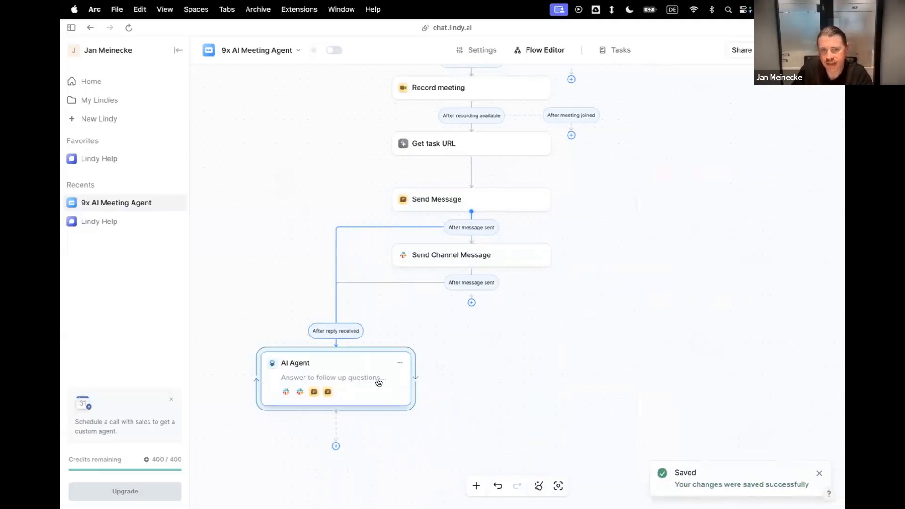
Switch to Slack and reply "Are you there?" in the thread of the 9x AI Meeting Agent's meeting summary.
key("ctrl+Left")
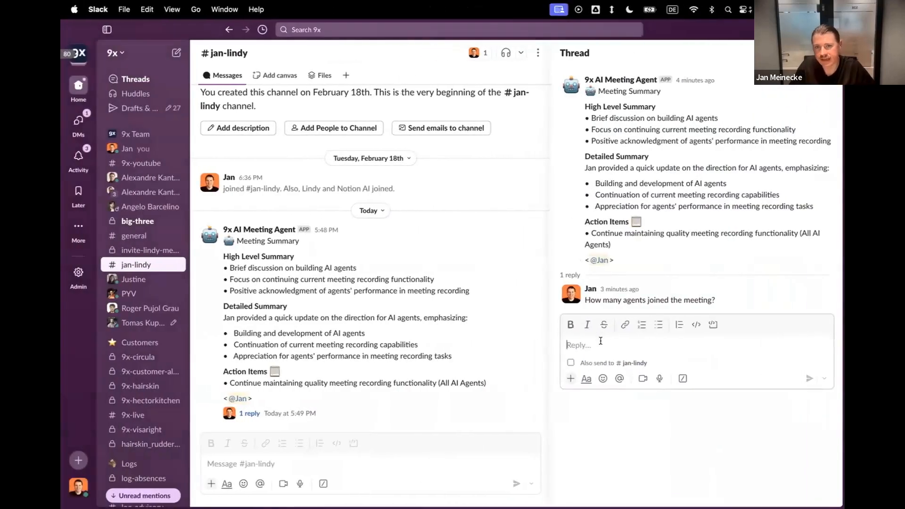
type("A")
key("BackSpace")
type("Are you there")
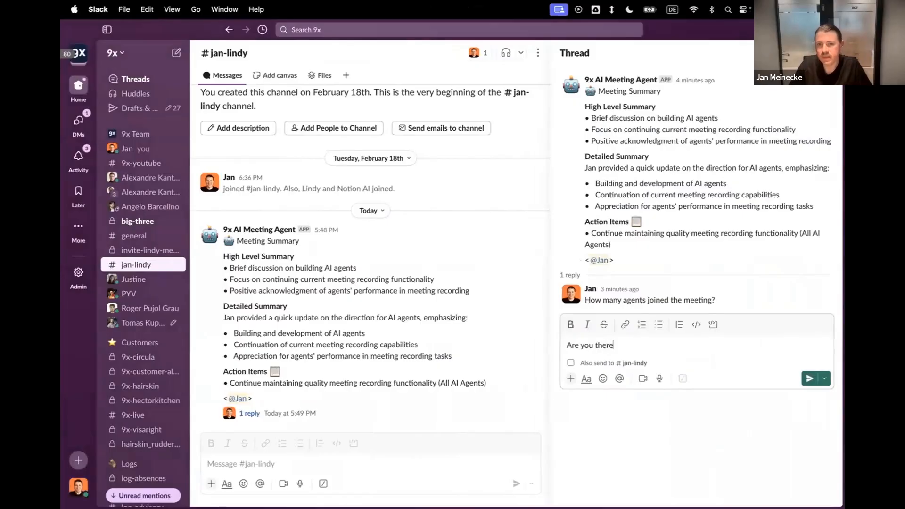
type("?")
key("Return")
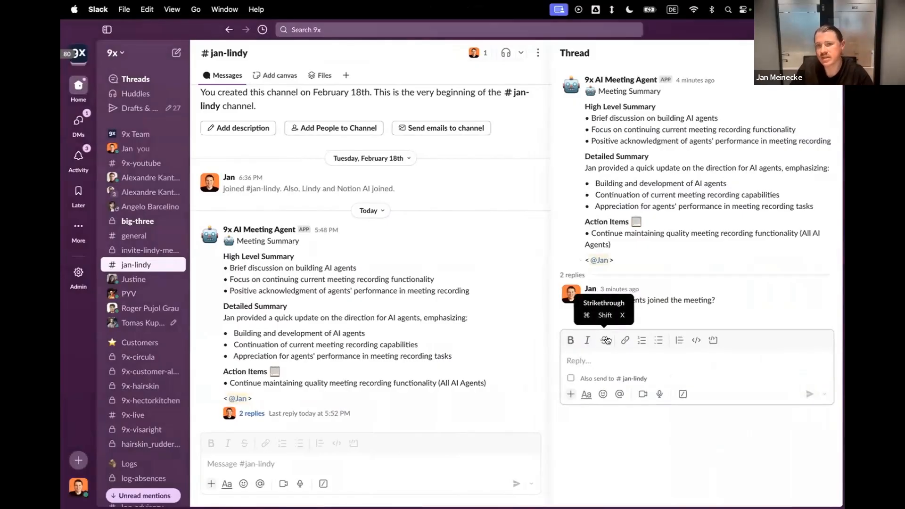
Return to Lindy and open the agent's AI Agent Development Discussion task to check its run.
key("ctrl+Right")
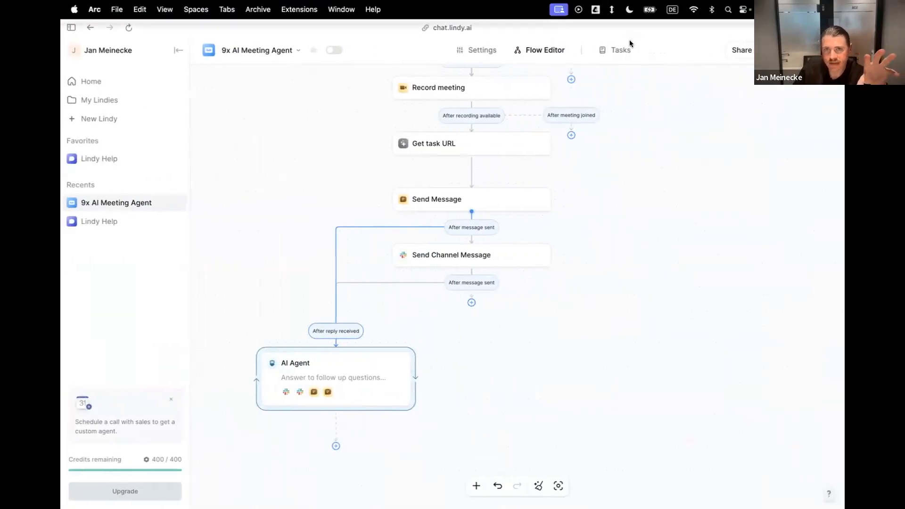
left_click(626, 49)
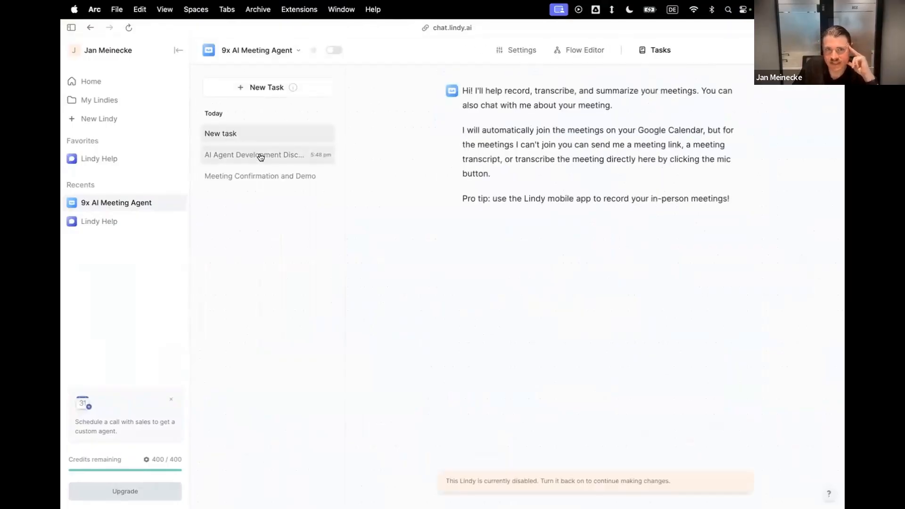
left_click(260, 156)
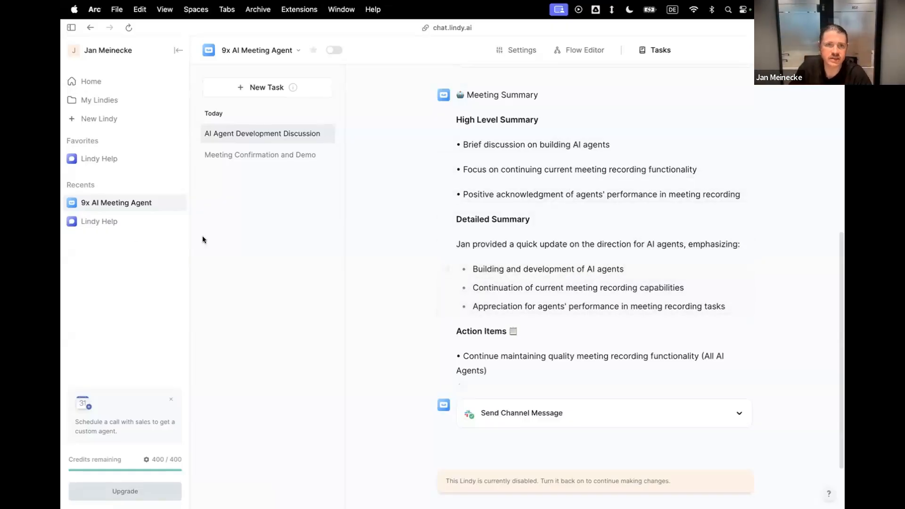
Start an instant meeting in Google Meet and dismiss the joining info.
mouse_move(61, 238)
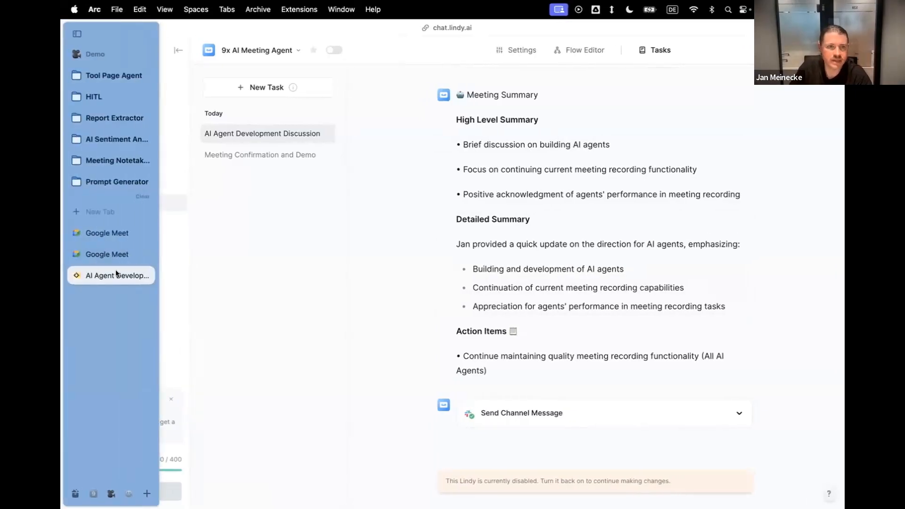
left_click(106, 234)
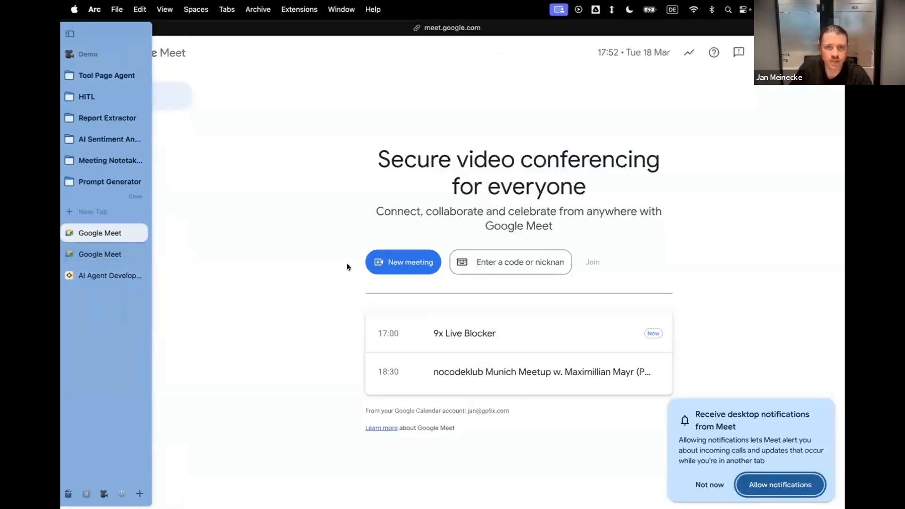
left_click(419, 264)
left_click(429, 291)
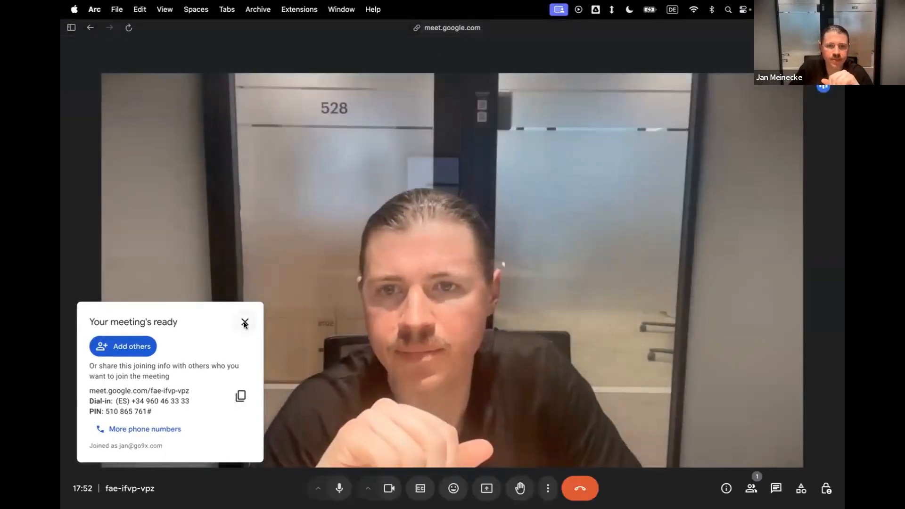
left_click(245, 321)
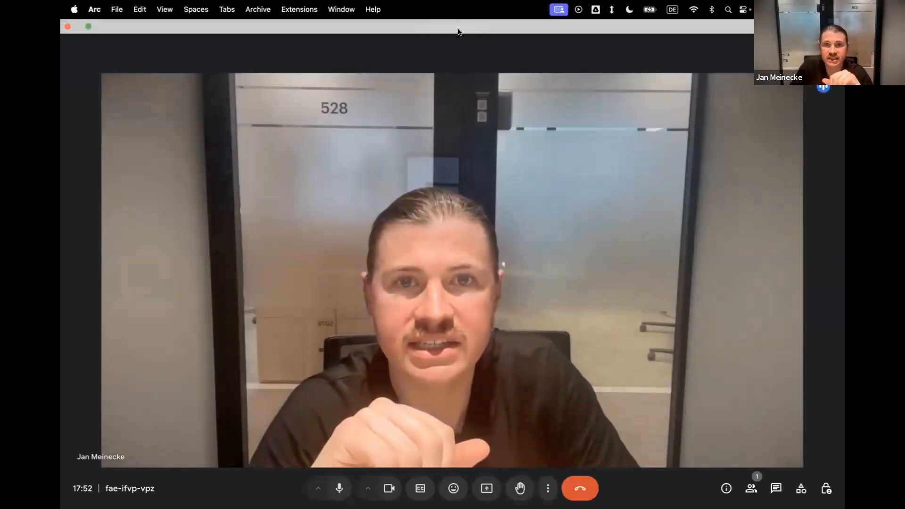
Copy the Google Meet call's web address and mute the microphone.
left_click(453, 28)
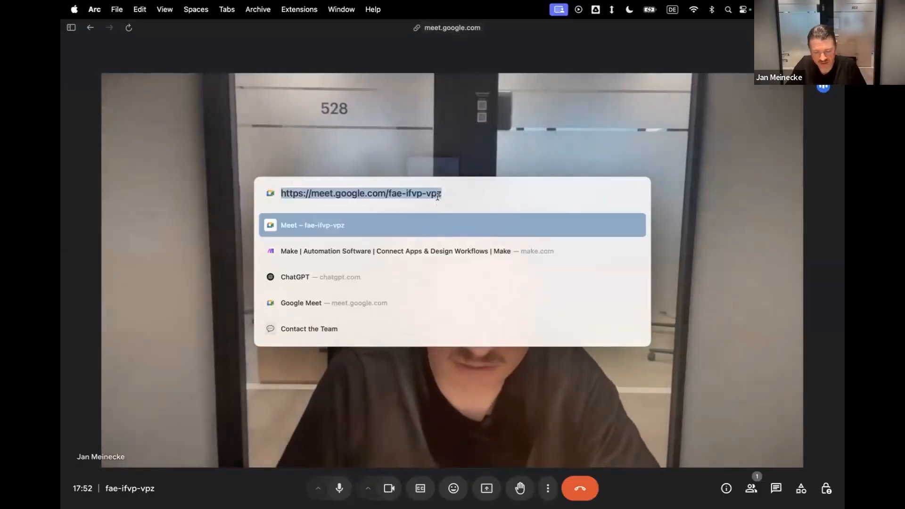
left_click(465, 140)
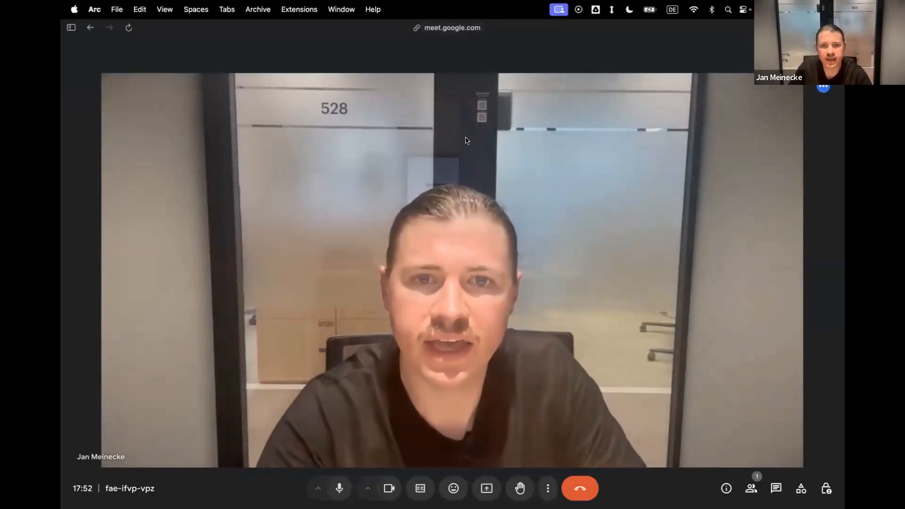
left_click(339, 488)
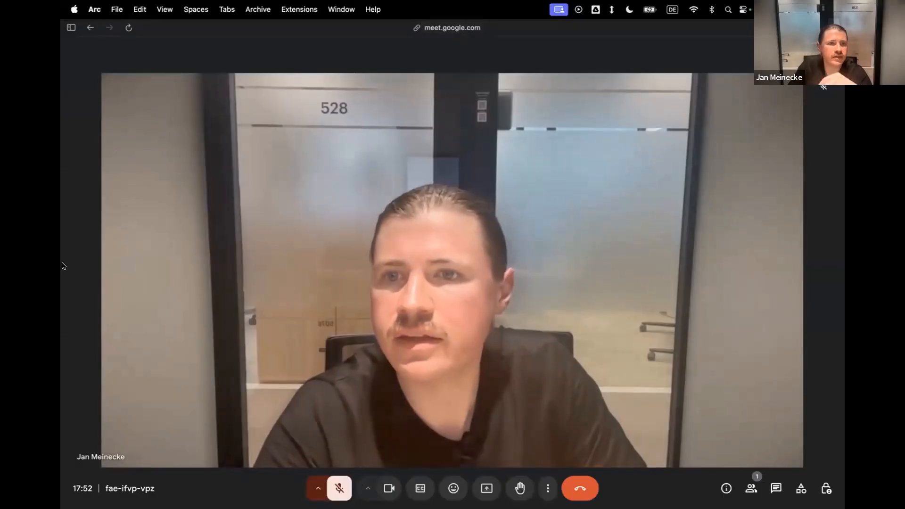
Switch back to the Lindy agent's Flow Editor and close the floating meeting window.
mouse_move(81, 249)
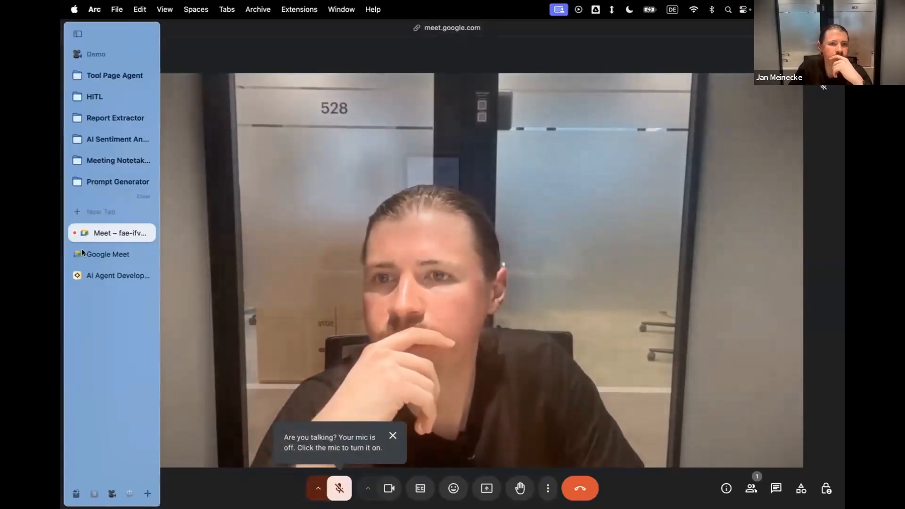
left_click(98, 276)
left_click(579, 49)
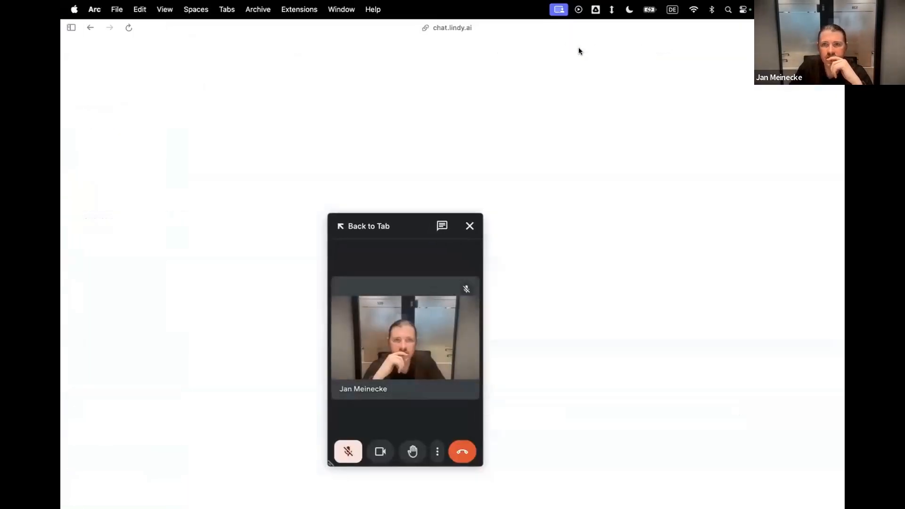
left_click_drag(362, 218, 294, 211)
left_click(403, 220)
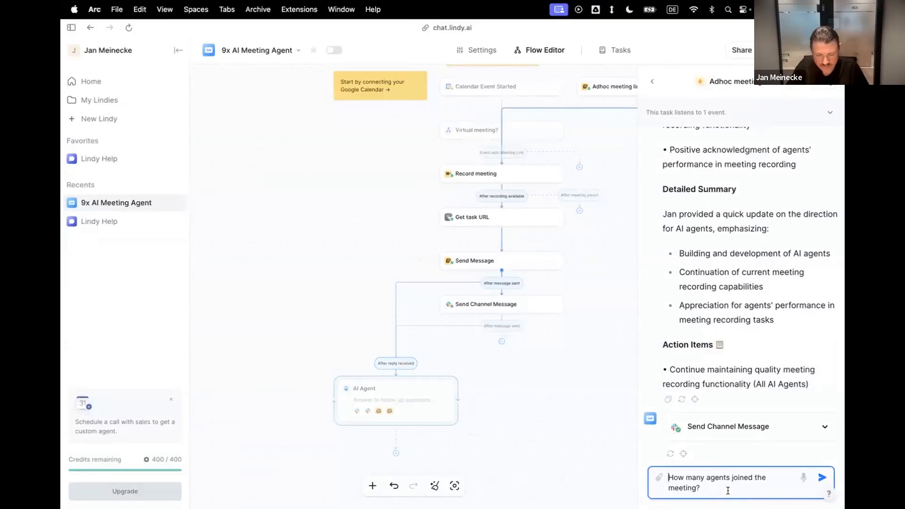
Start a new Adhoc meeting link test and send the copied Google Meet link in place of the drafted question.
key("super+a")
left_click(824, 81)
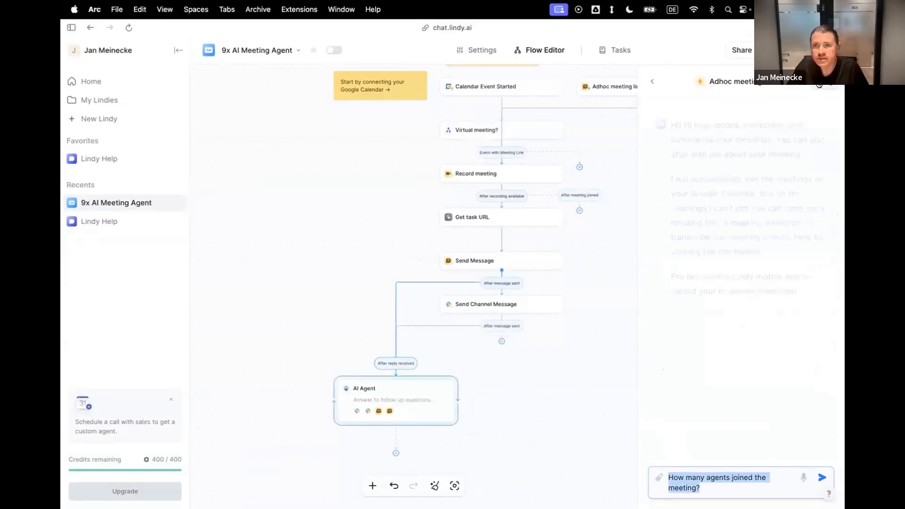
left_click(652, 82)
left_click(703, 160)
key("super+a")
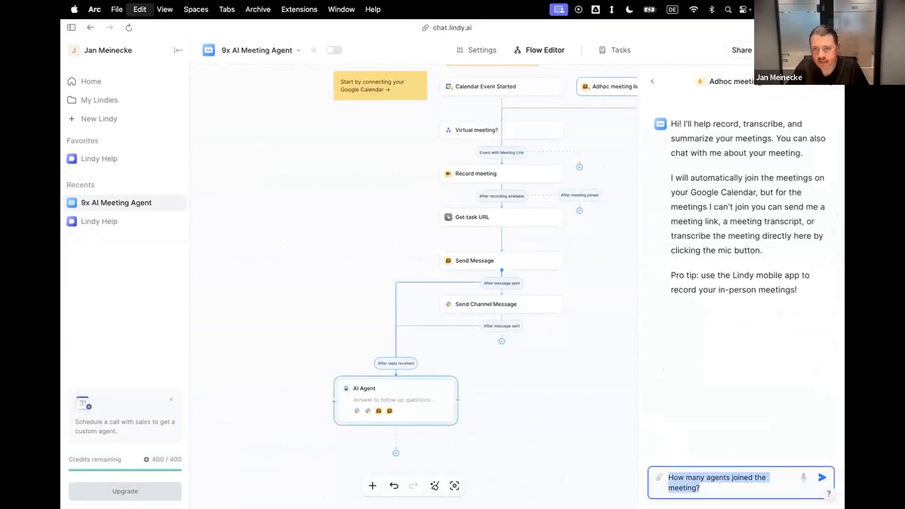
key("BackSpace")
key("super+v")
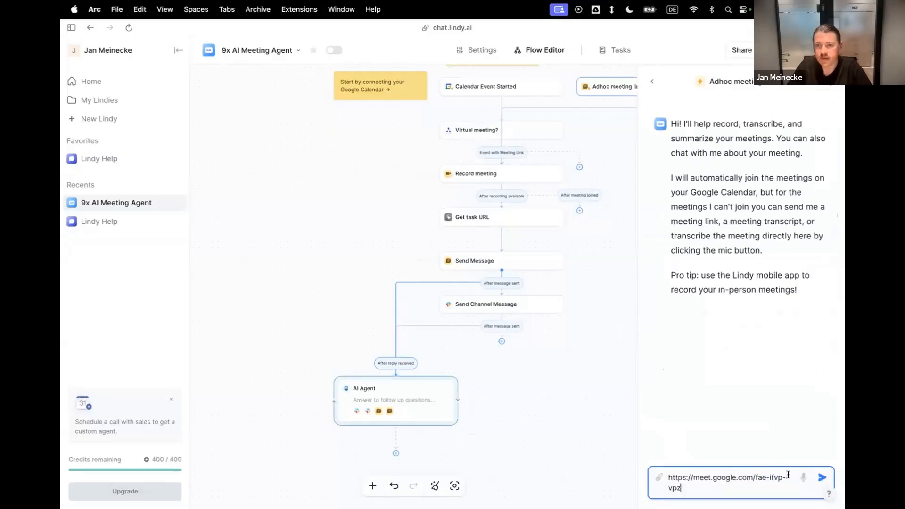
left_click(821, 477)
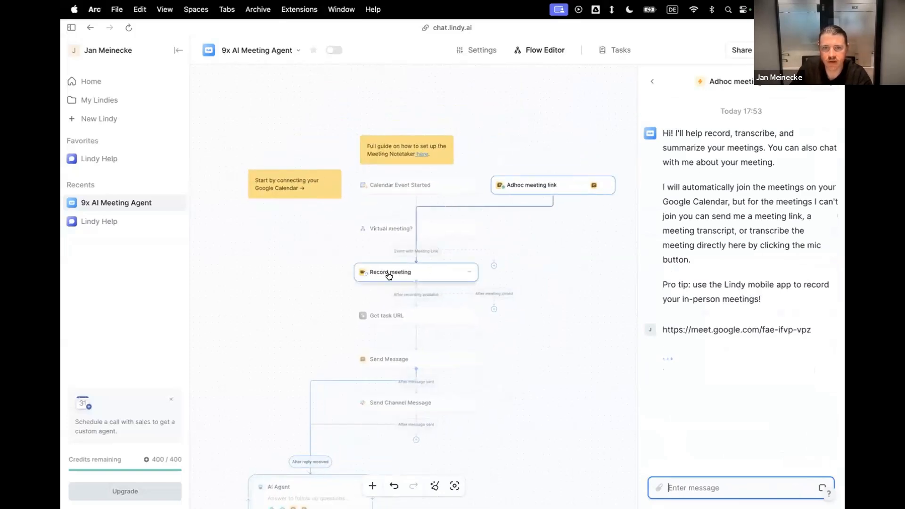
Return to the Google Meet call and open its participant list to check whether the agent has joined.
mouse_move(61, 252)
left_click(99, 235)
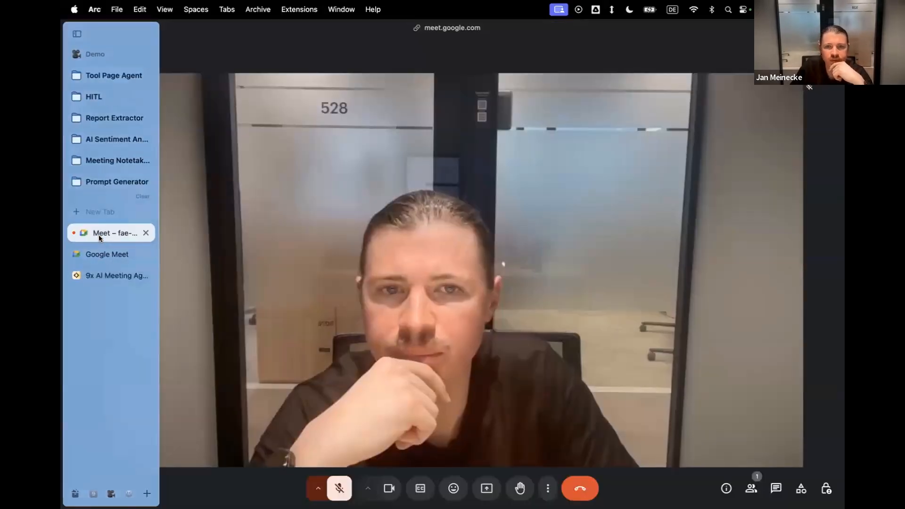
left_click(752, 489)
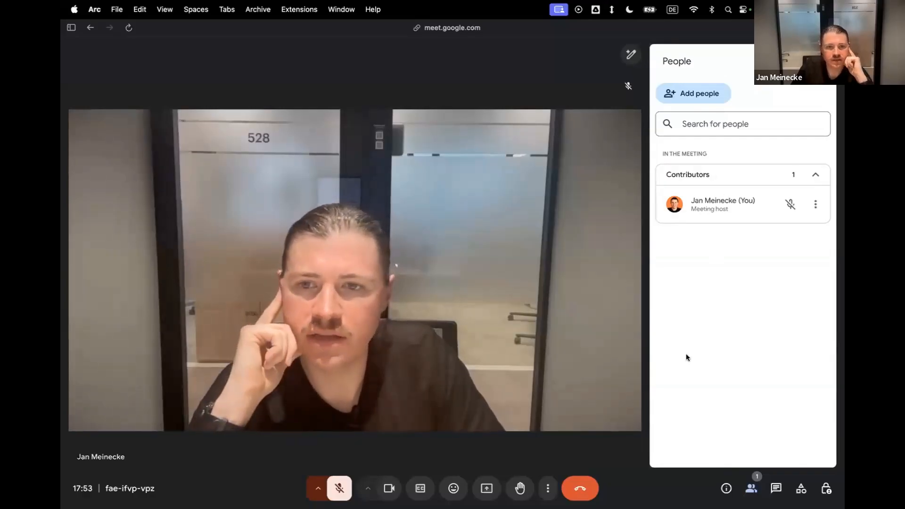
key("ctrl+Left")
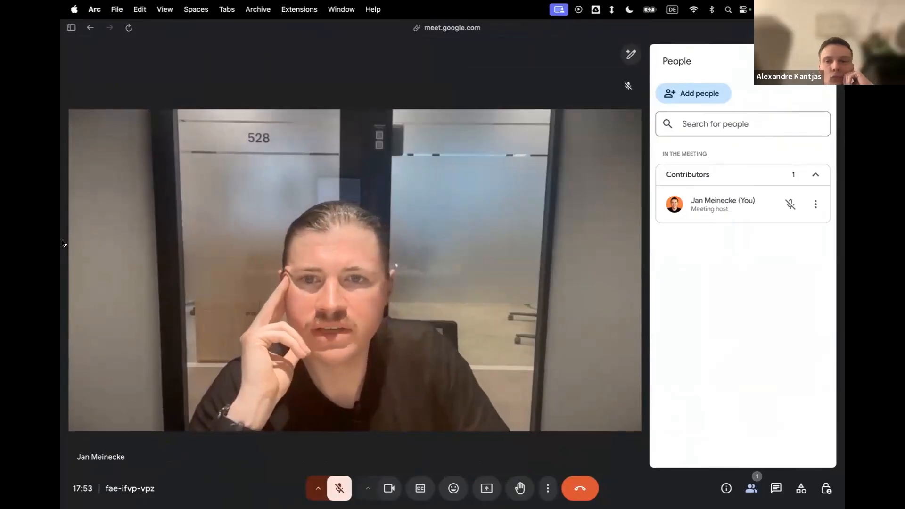
Go back to the Lindy test run and examine the Record meeting step's input and result details.
mouse_move(62, 245)
left_click(113, 276)
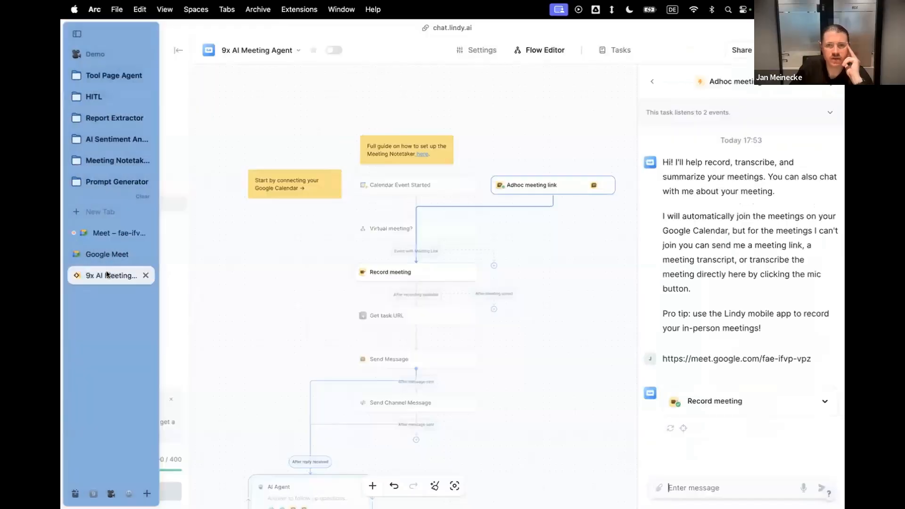
left_click(789, 408)
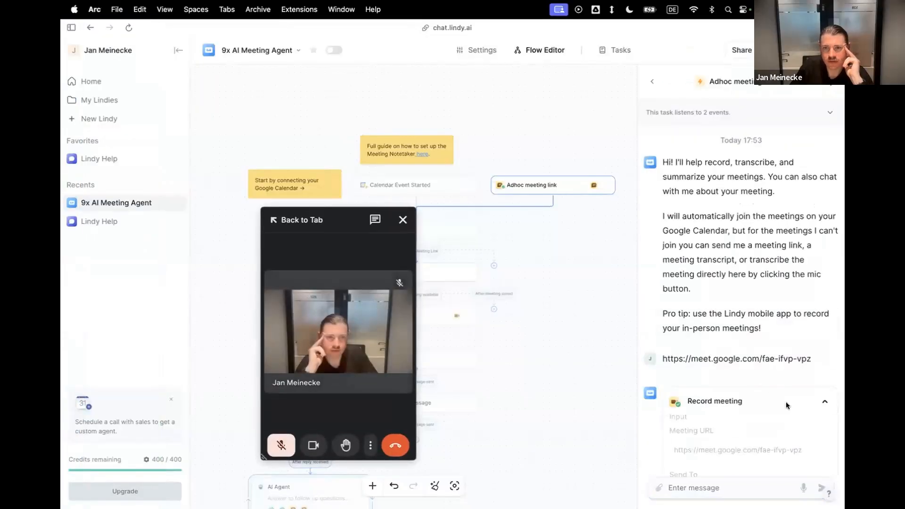
scroll(767, 341, "down", 5)
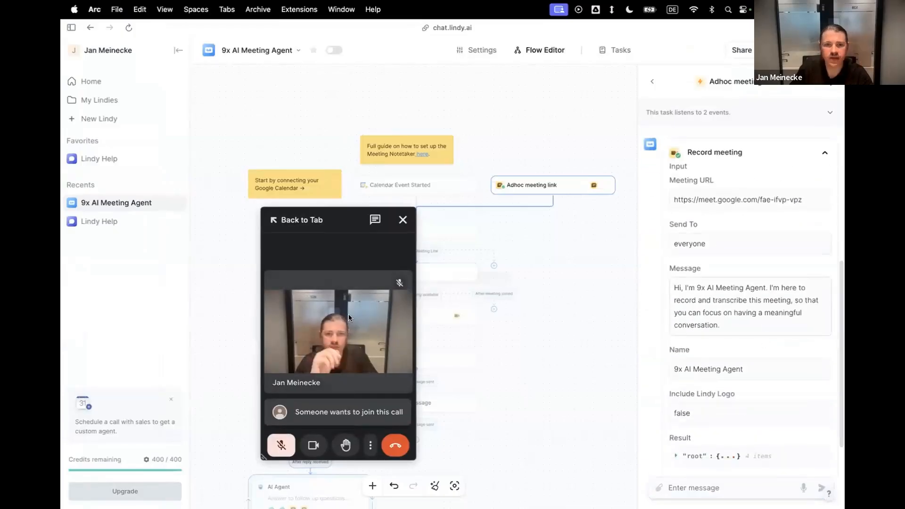
Return to the Google Meet call and admit the 9x AI Meeting Agent.
mouse_move(64, 262)
left_click(112, 235)
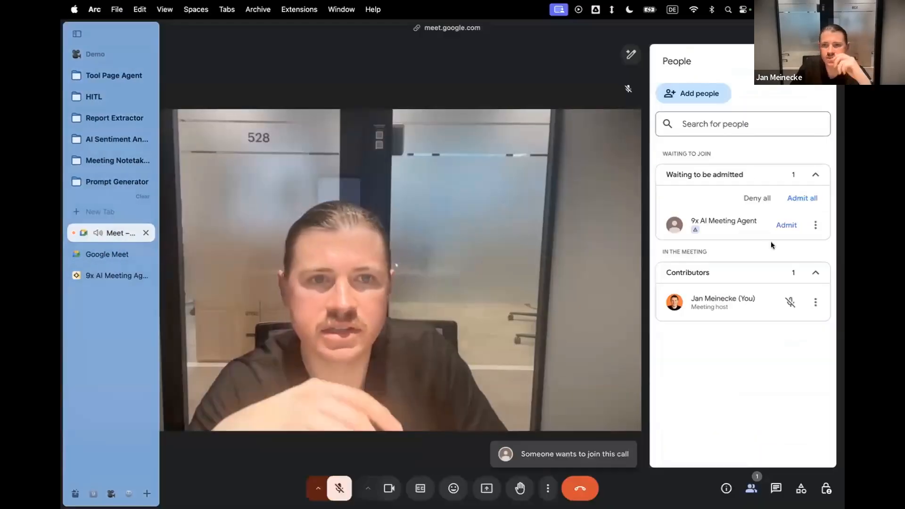
left_click(786, 225)
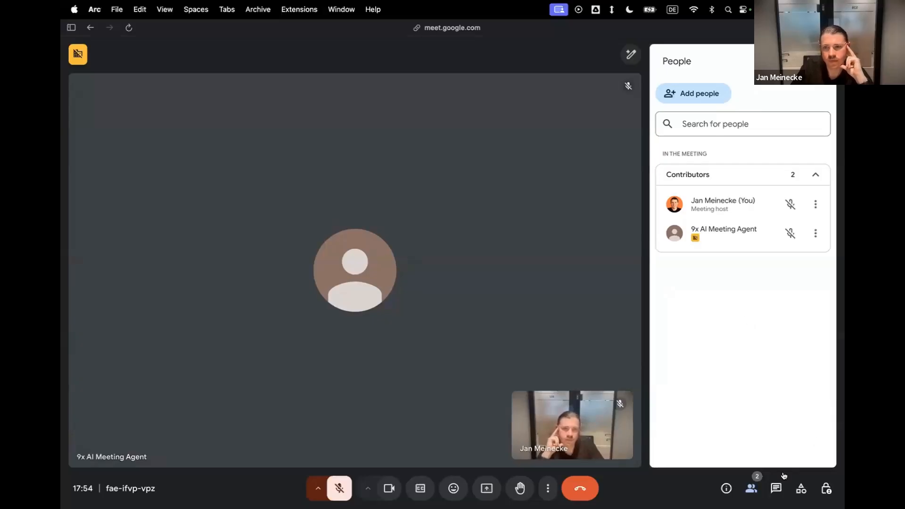
Unmute the microphone to speak in the Google Meet call, mute it again and leave the meeting.
key("super+d")
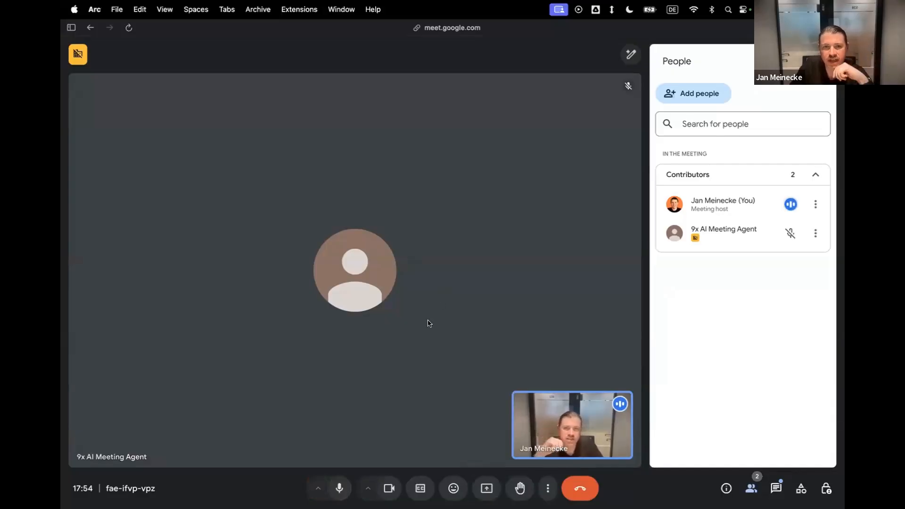
left_click(340, 488)
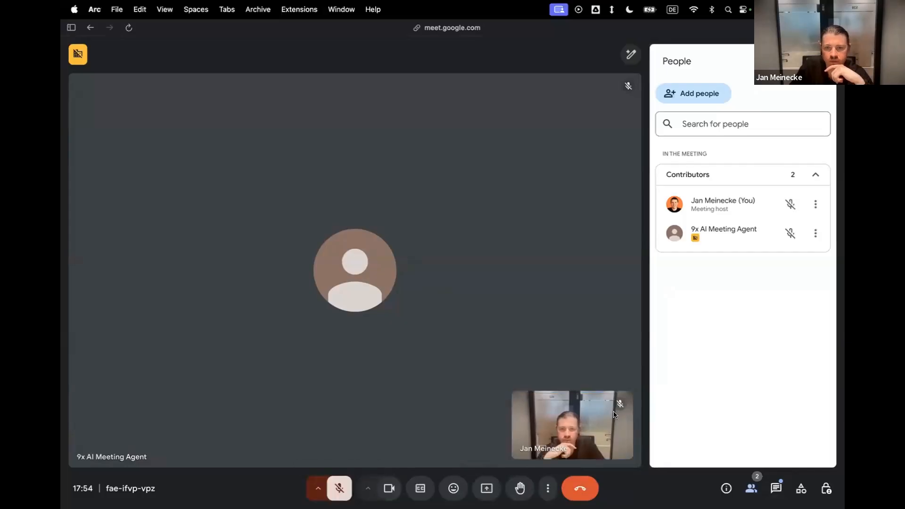
left_click(592, 489)
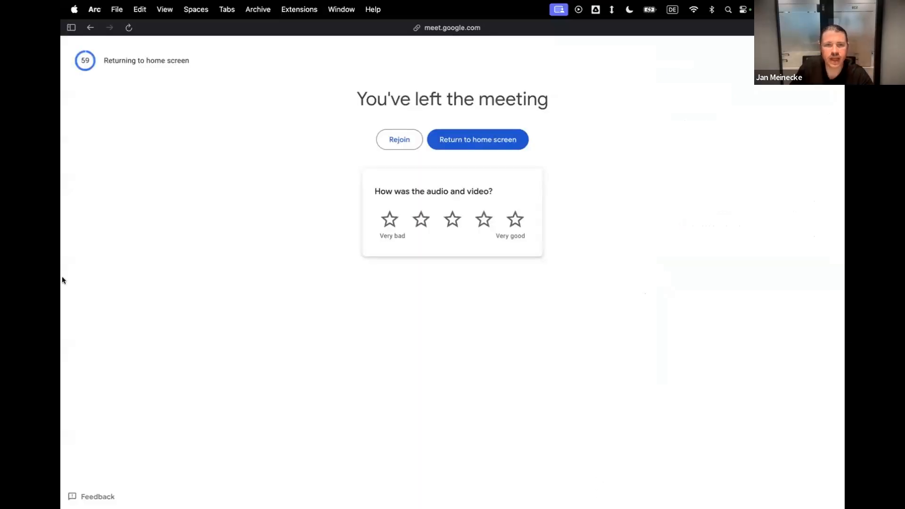
Switch back to the Lindy test run, collapse the Record meeting details and check the progress of the flow.
mouse_move(61, 279)
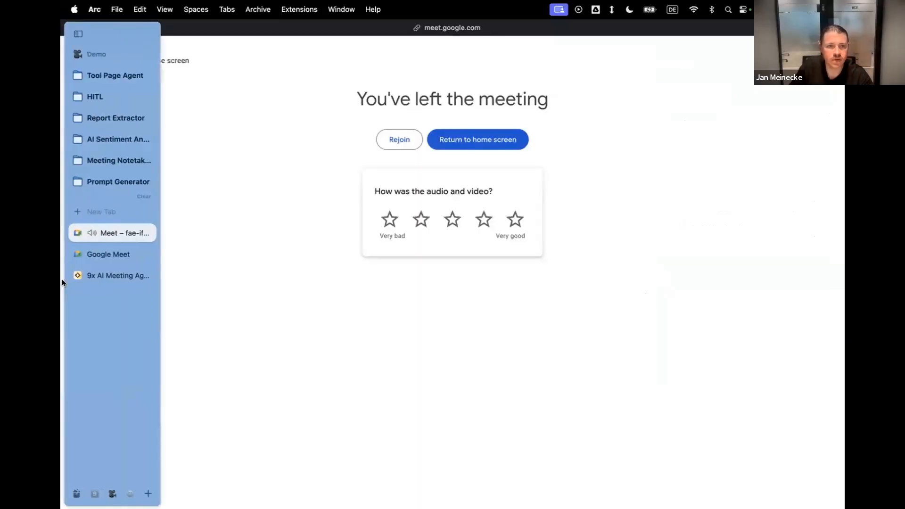
left_click(105, 276)
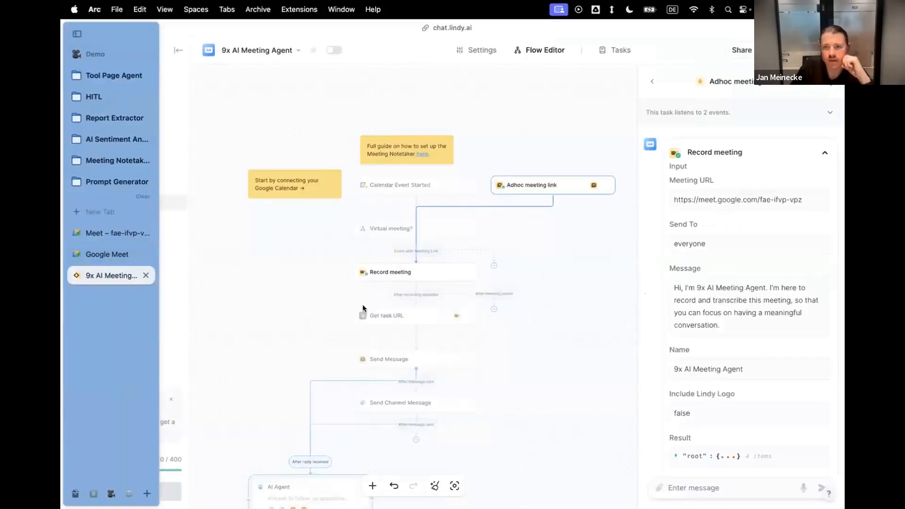
scroll(772, 321, "down", 2)
scroll(736, 306, "up", 5)
left_click(819, 220)
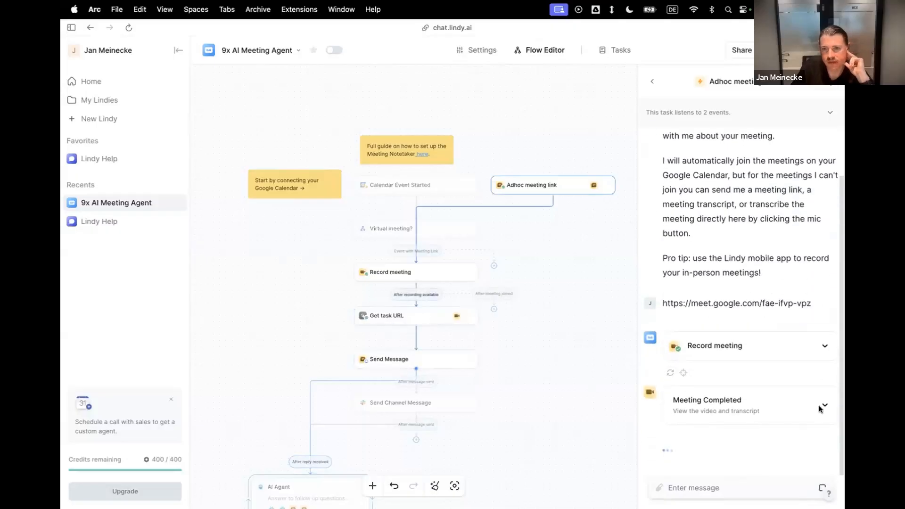
Follow the remaining flow steps of the test run and switch to Slack to check the posted meeting summary.
scroll(429, 373, "down", 5)
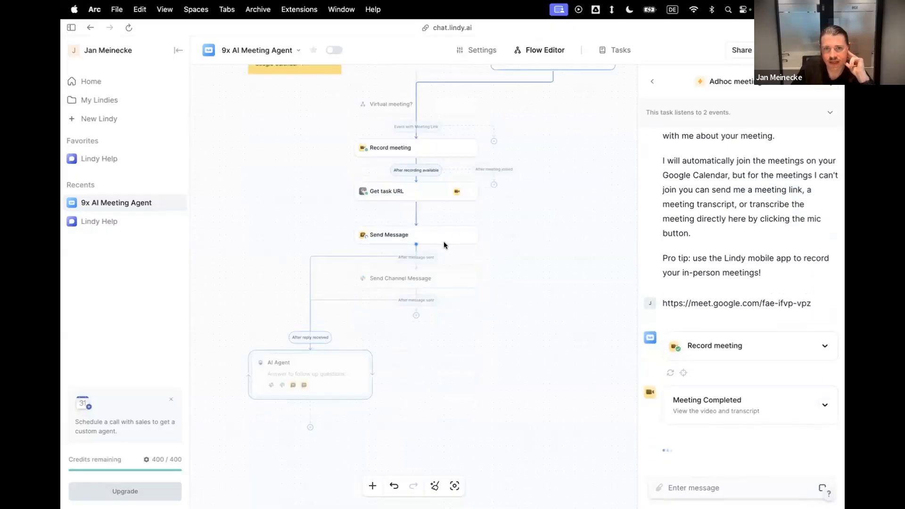
scroll(735, 416, "down", 1)
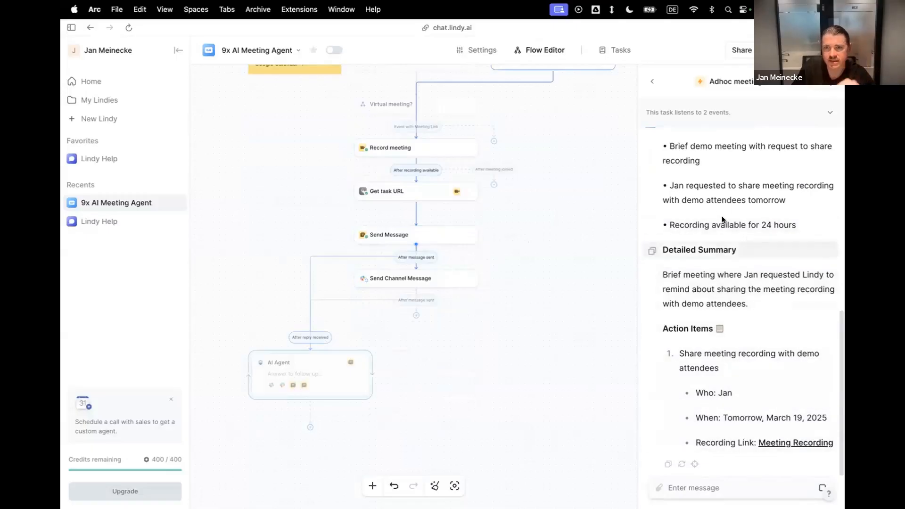
key("ctrl+Left")
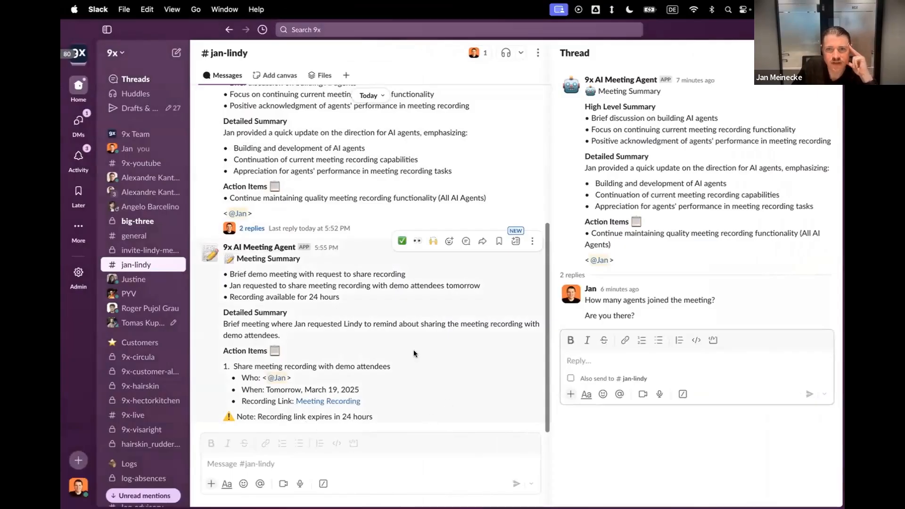
Reply in the thread of the newest meeting summary with "What were the main actions from the meeting?".
right_click(412, 299)
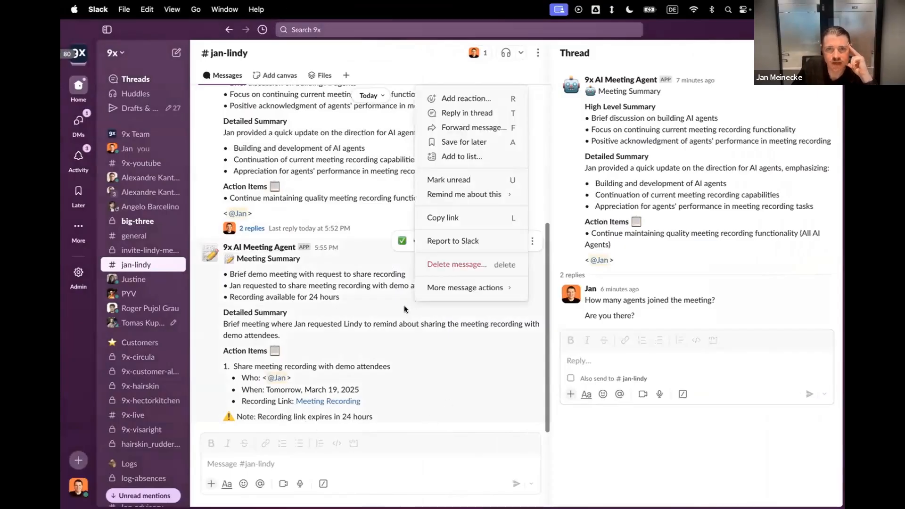
left_click(447, 112)
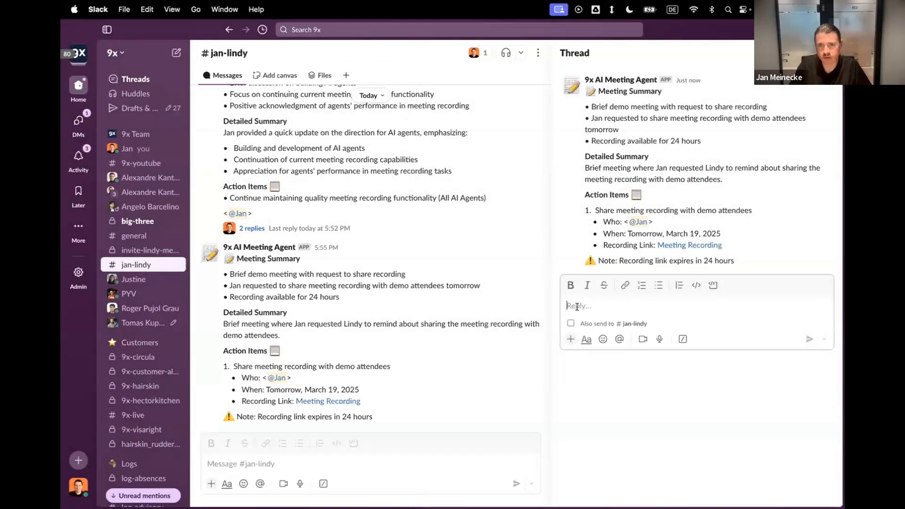
type("What were t")
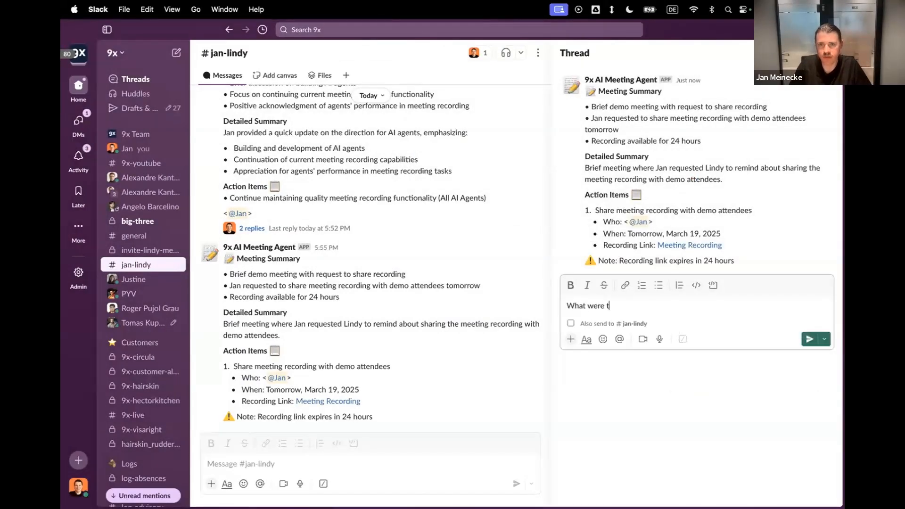
type("he main actions from the meeting?")
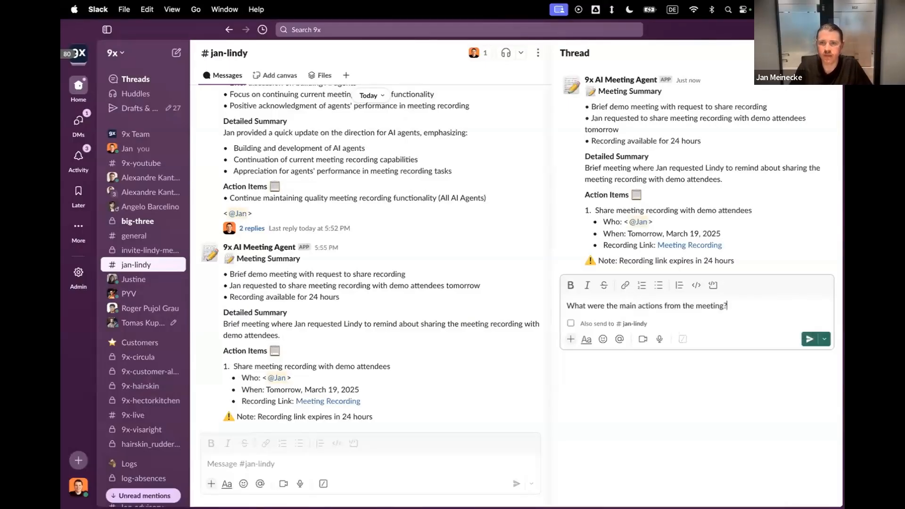
key("Return")
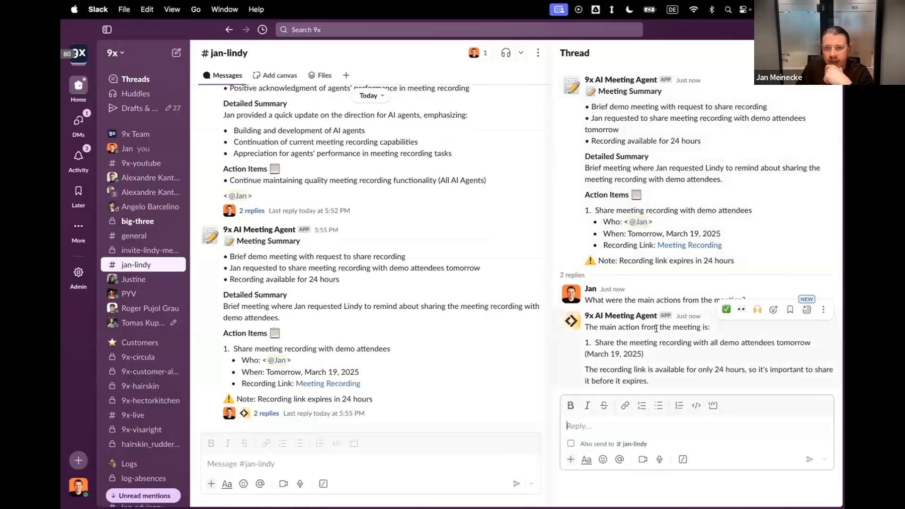
Read the agent's thread answer, highlighting the action item and the note on the recording link.
left_click_drag(619, 344, 663, 380)
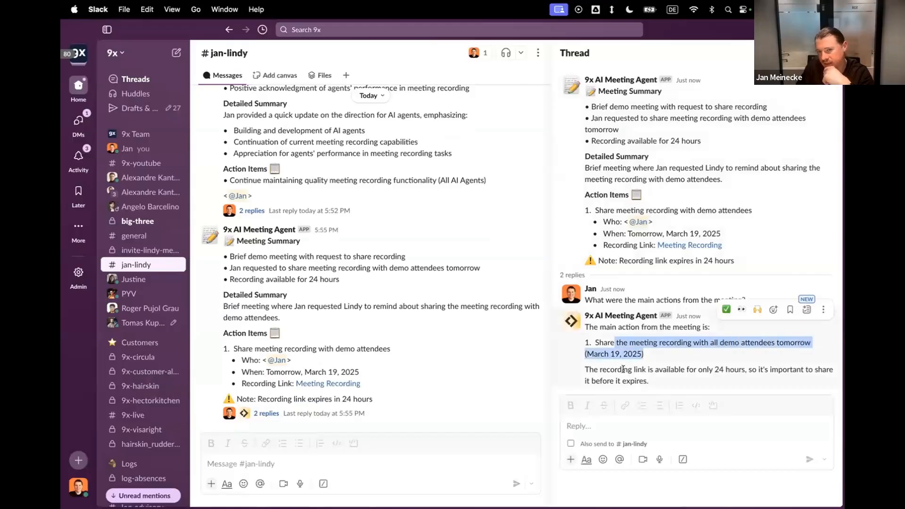
left_click_drag(585, 370, 815, 369)
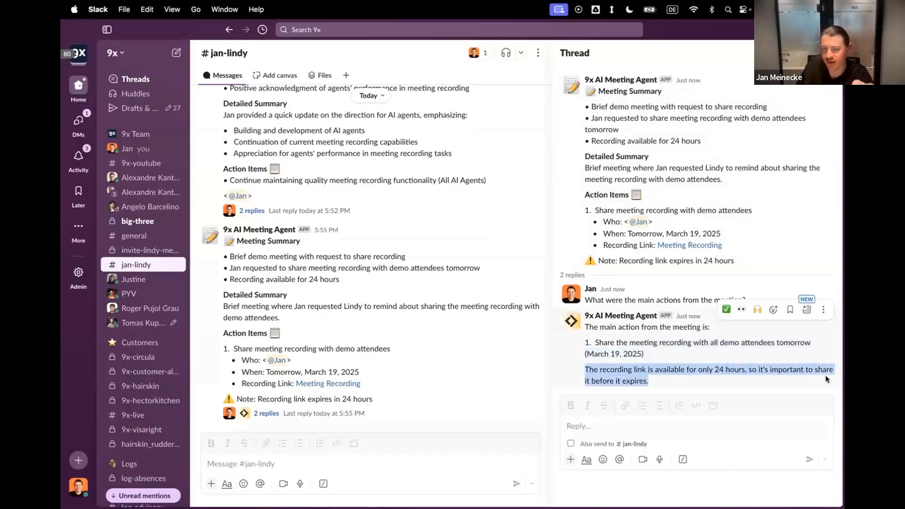
left_click(710, 375)
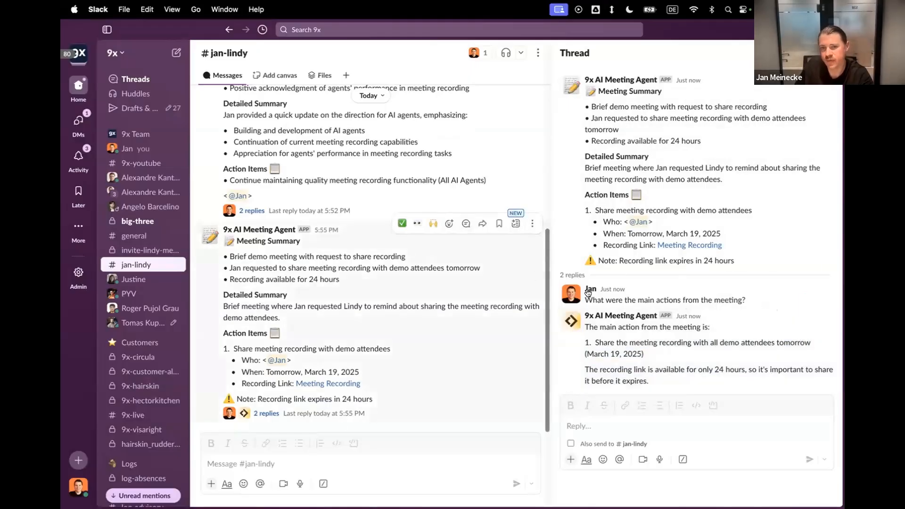
Switch back to Lindy and read the Record meeting step's full description, highlighting the part about recording URL validity and long-term storage.
key("ctrl+Right")
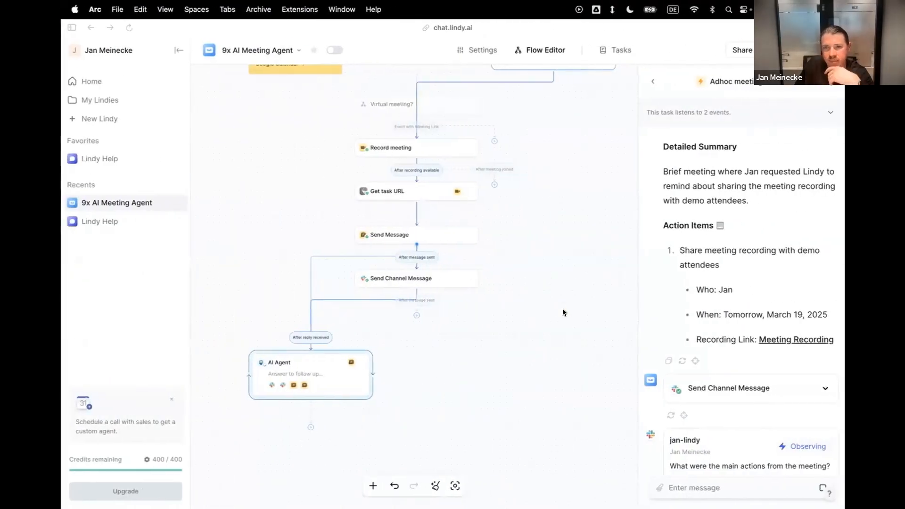
scroll(510, 271, "up", 5)
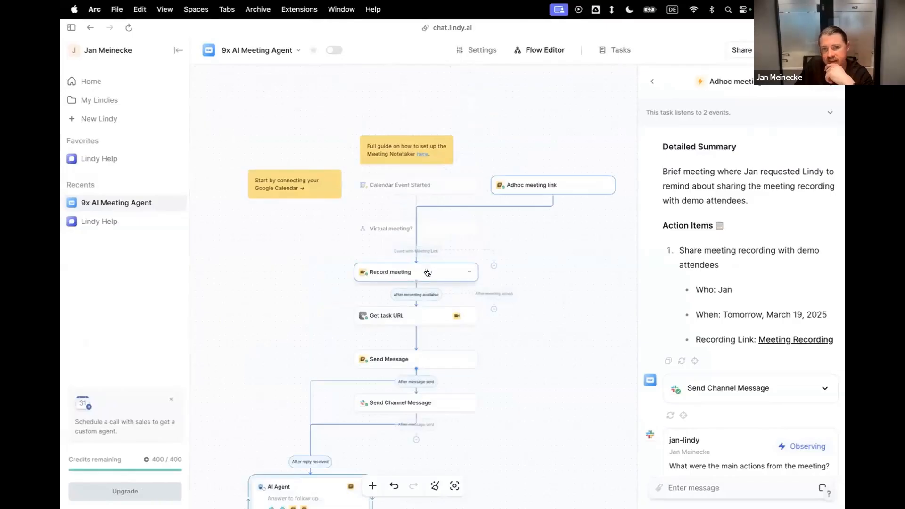
left_click(428, 272)
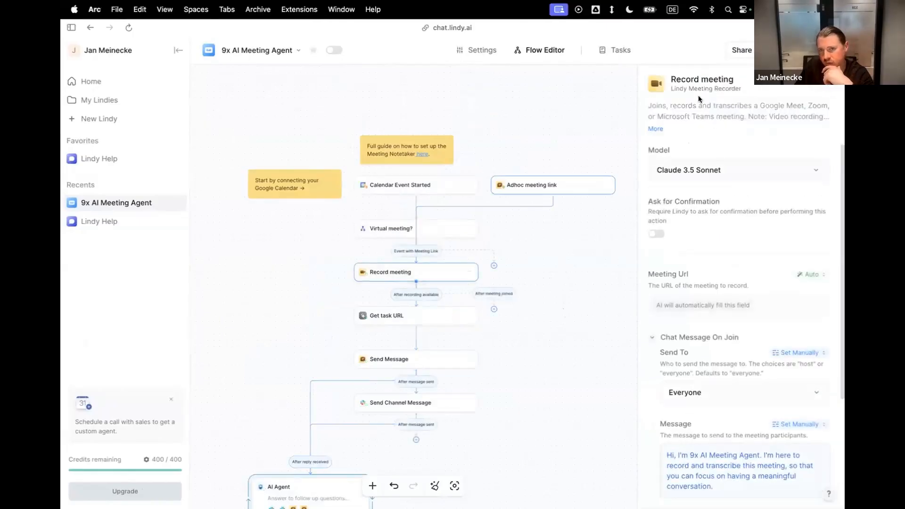
left_click(655, 129)
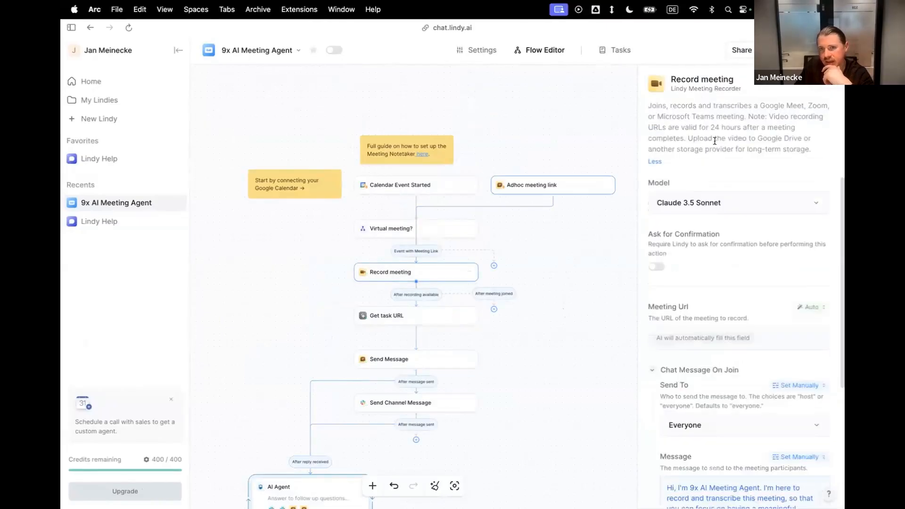
left_click_drag(647, 127, 807, 155)
left_click_drag(755, 134, 800, 147)
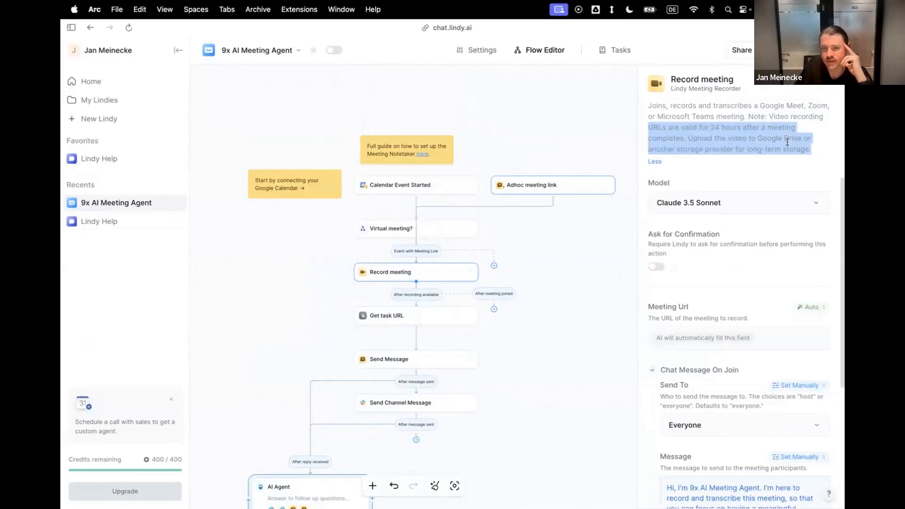
left_click(787, 142)
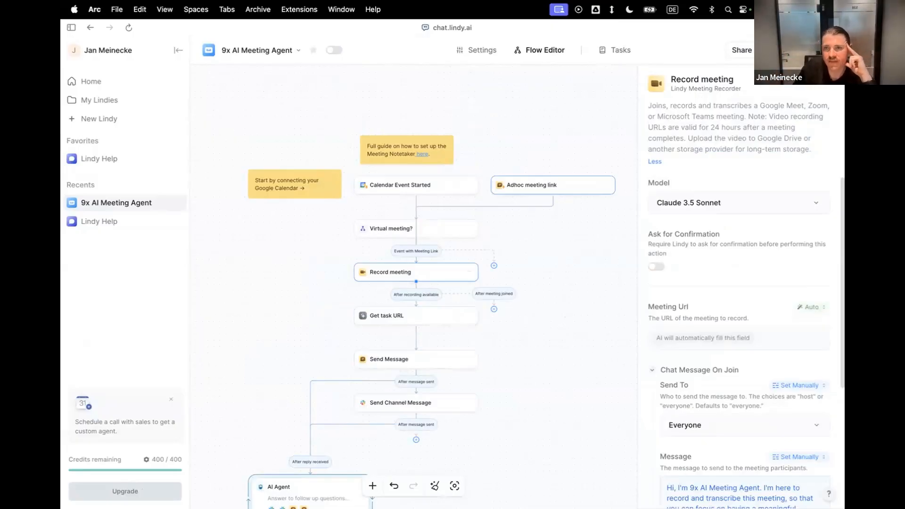
Open the agent's latest task, Meeting Recording Action Item, and review its summary, Slack question and thread reply.
left_click(617, 50)
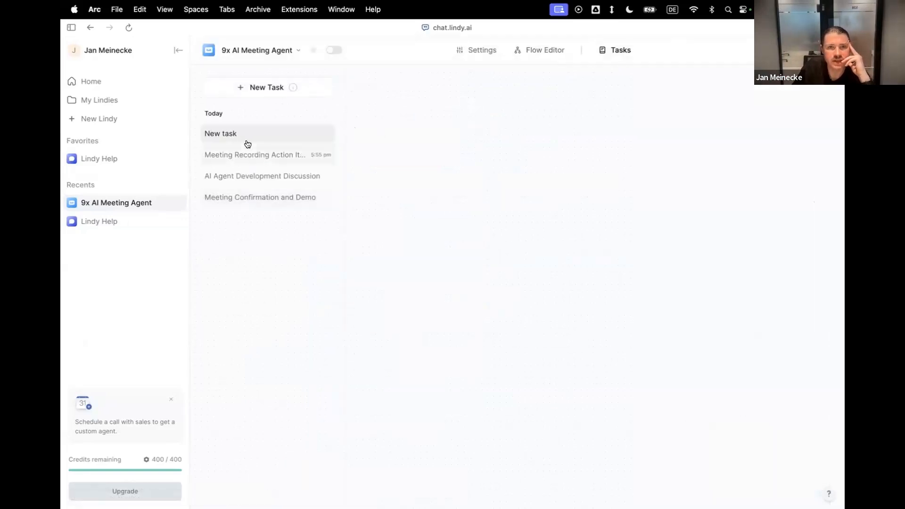
left_click(242, 155)
scroll(644, 334, "up", 5)
scroll(563, 245, "down", 2)
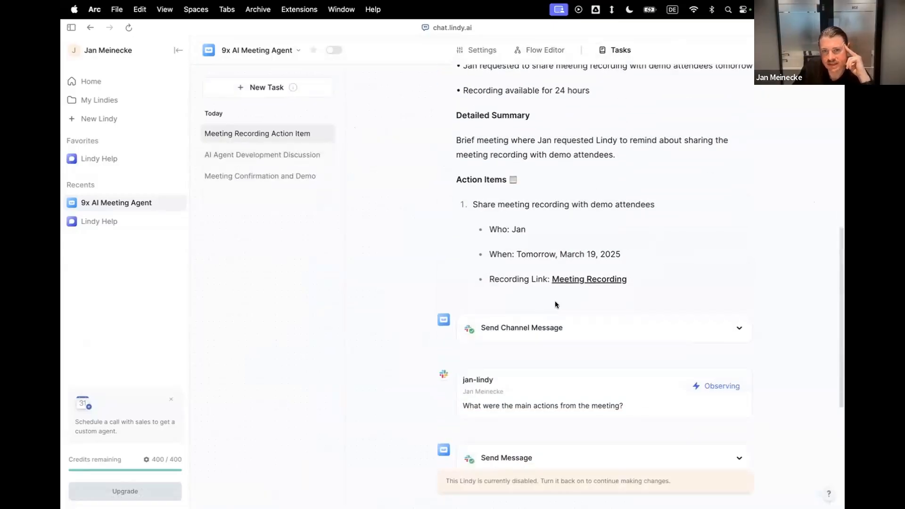
scroll(585, 363, "down", 3)
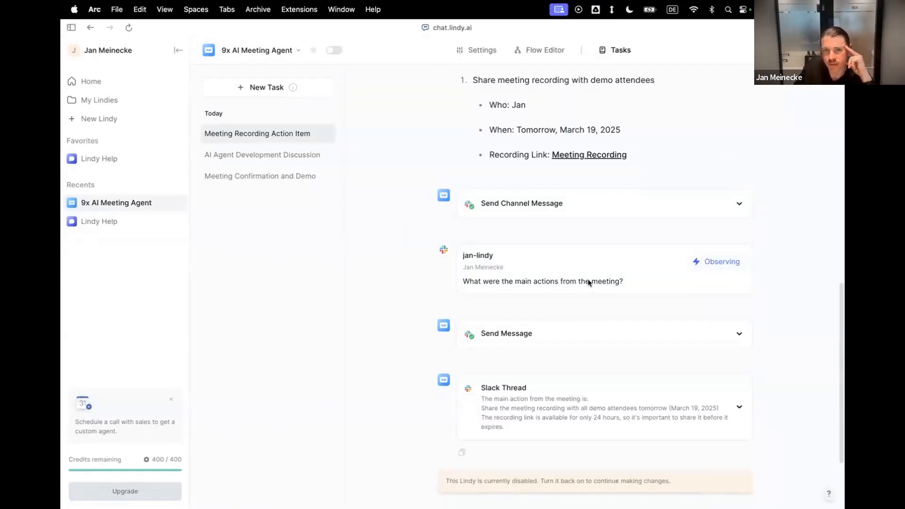
scroll(585, 330, "down", 1)
left_click(584, 318)
left_click(582, 319)
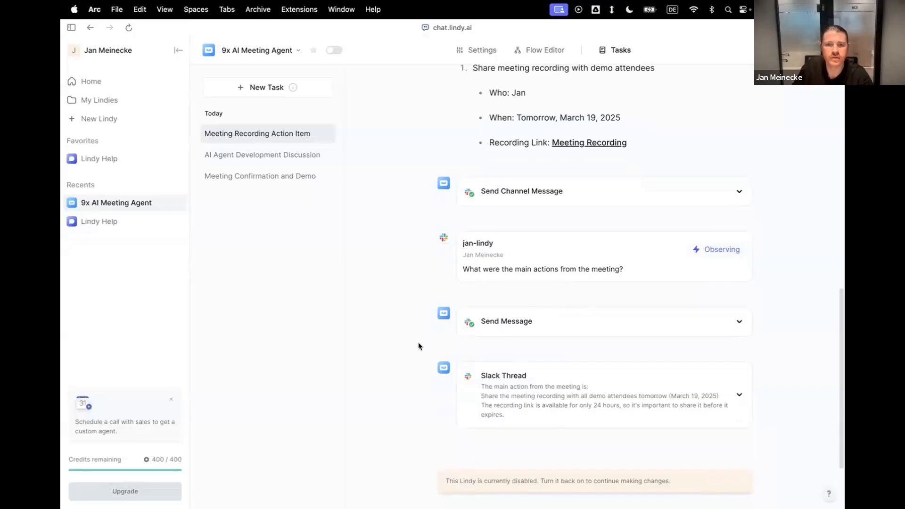
key("ctrl+Left")
key("ctrl+Right")
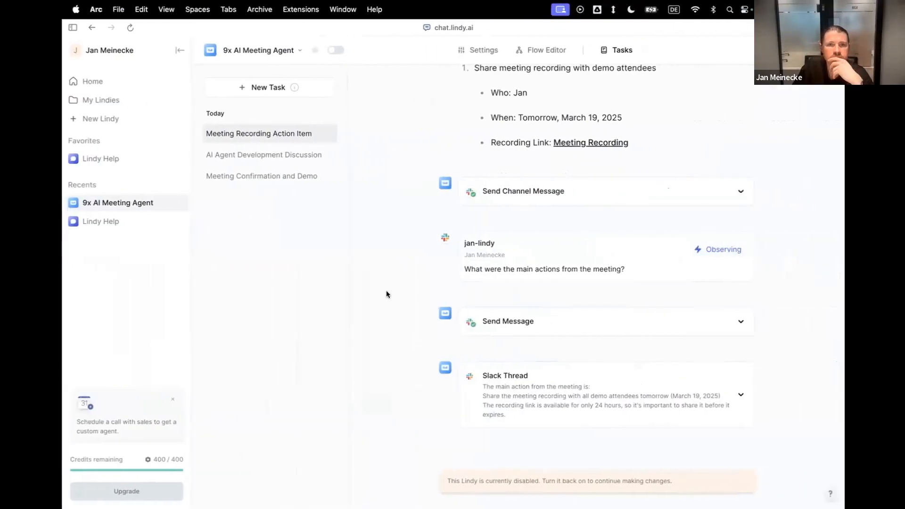
Return to the flow and add the Google Drive Upload File action between Get task URL and Send Message.
left_click(538, 49)
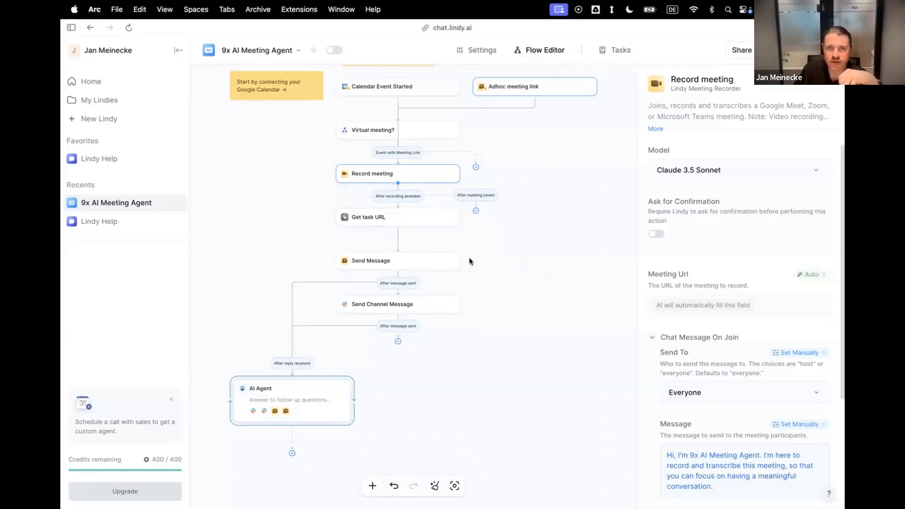
scroll(454, 230, "up", 5)
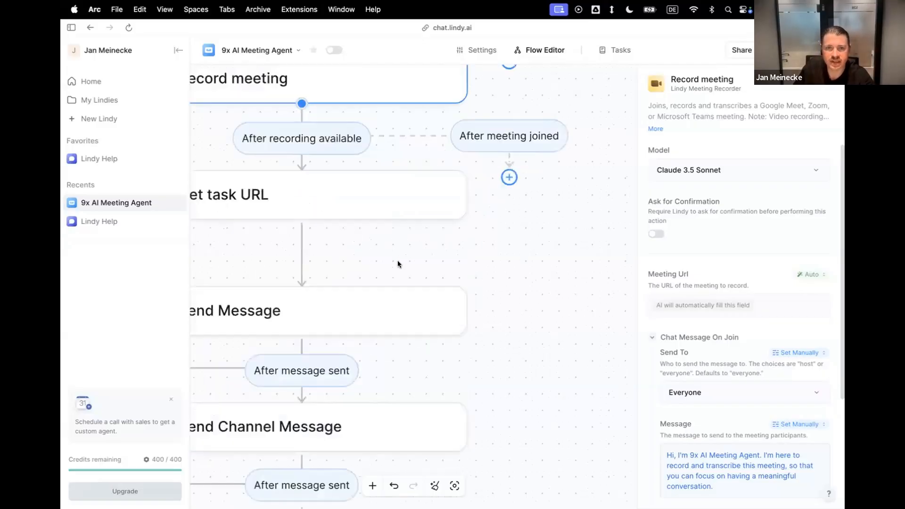
scroll(350, 251, "left", 2)
scroll(349, 250, "down", 1)
mouse_move(389, 207)
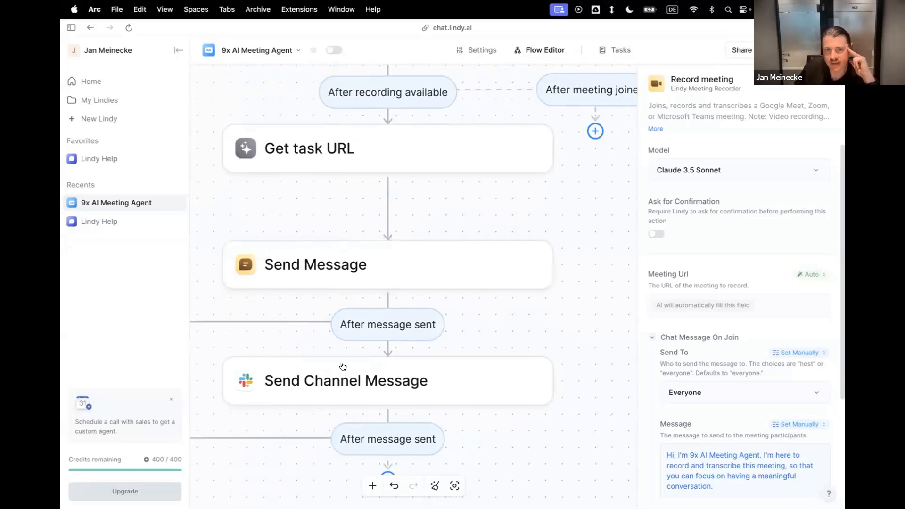
left_click(387, 206)
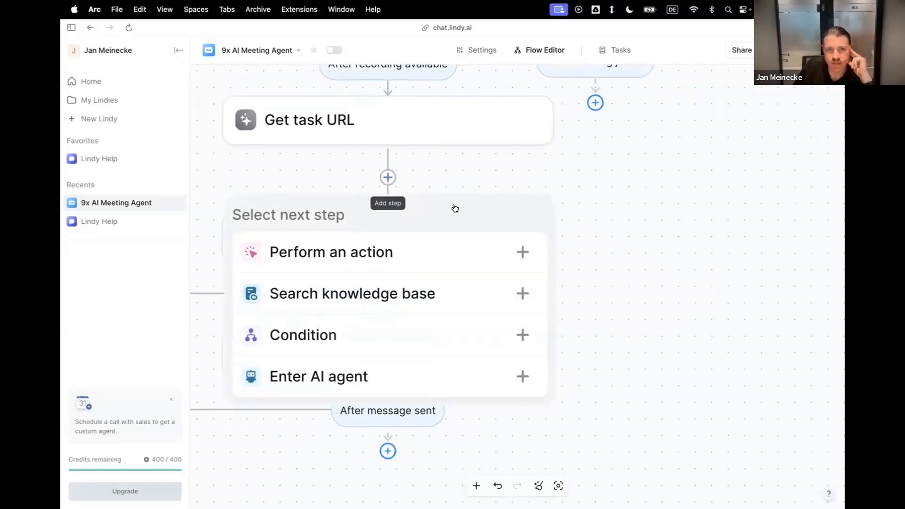
left_click(521, 253)
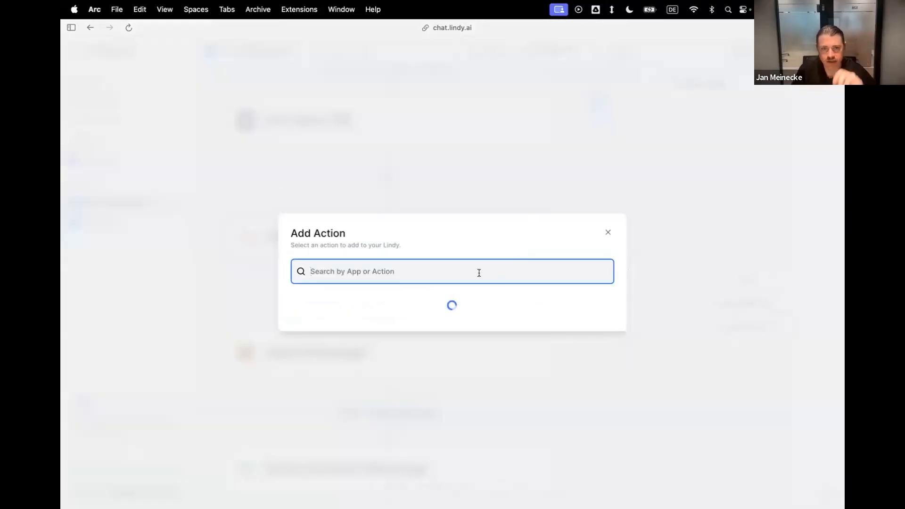
type("Drive")
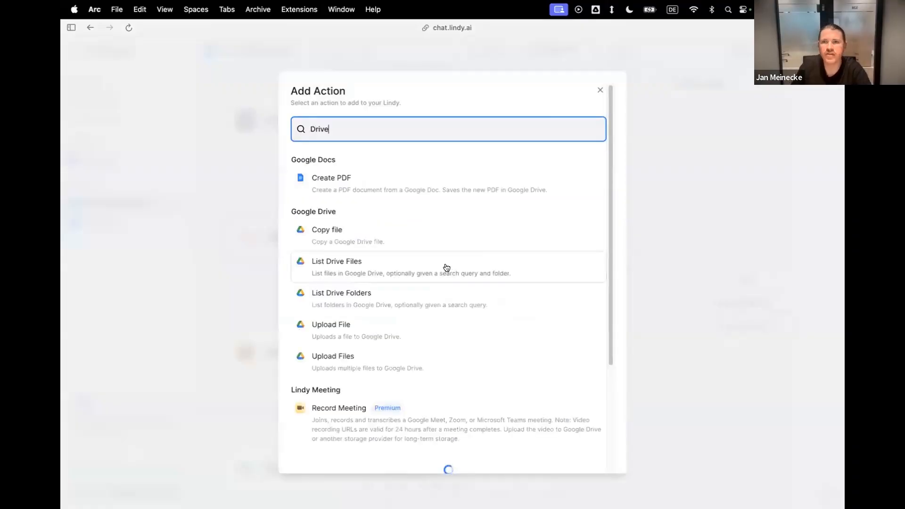
left_click(336, 330)
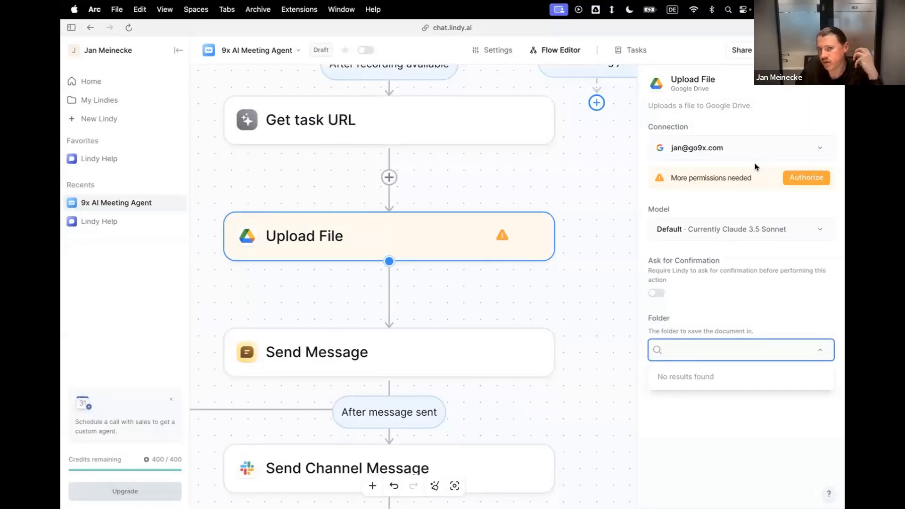
Authorize the additional Google Drive permissions for Lindy with the connected work Google account.
left_click(801, 180)
left_click(799, 178)
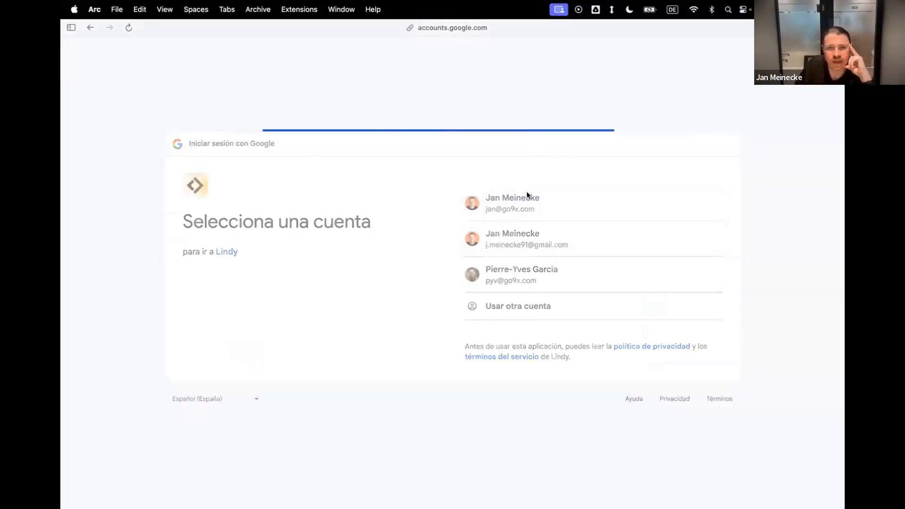
left_click(679, 327)
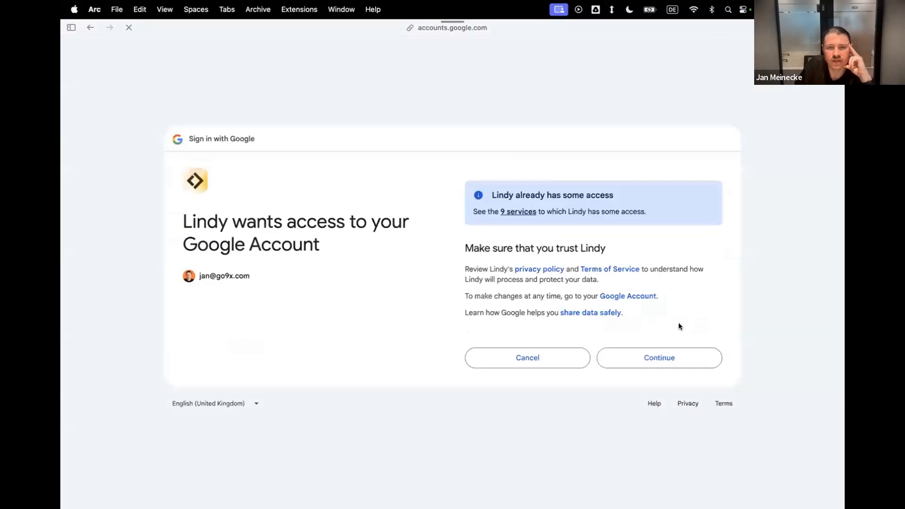
left_click(668, 352)
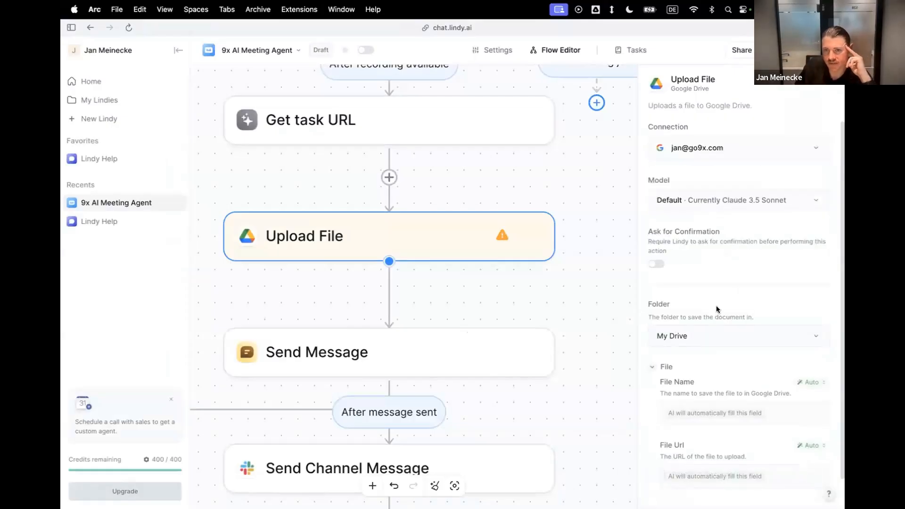
Rename the Upload File step as Upload Recording to Google Drive.
scroll(722, 256, "down", 1)
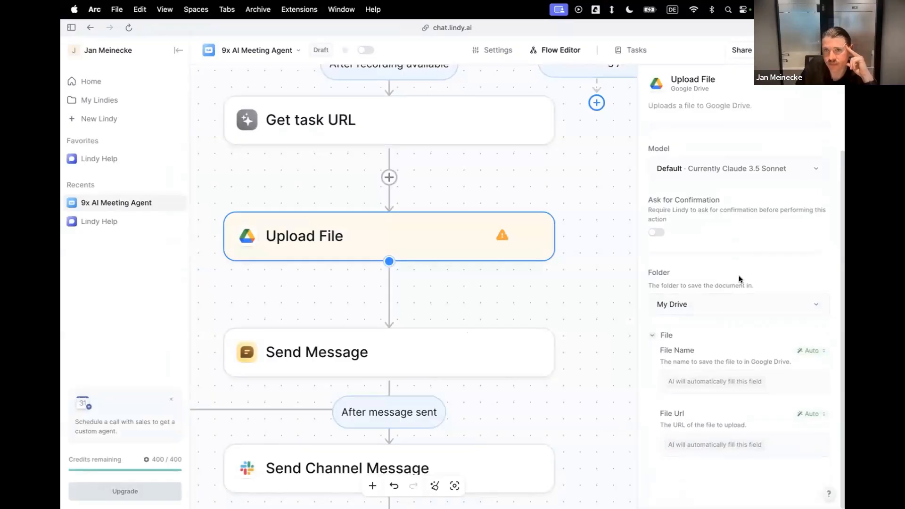
scroll(739, 275, "up", 1)
left_click(830, 85)
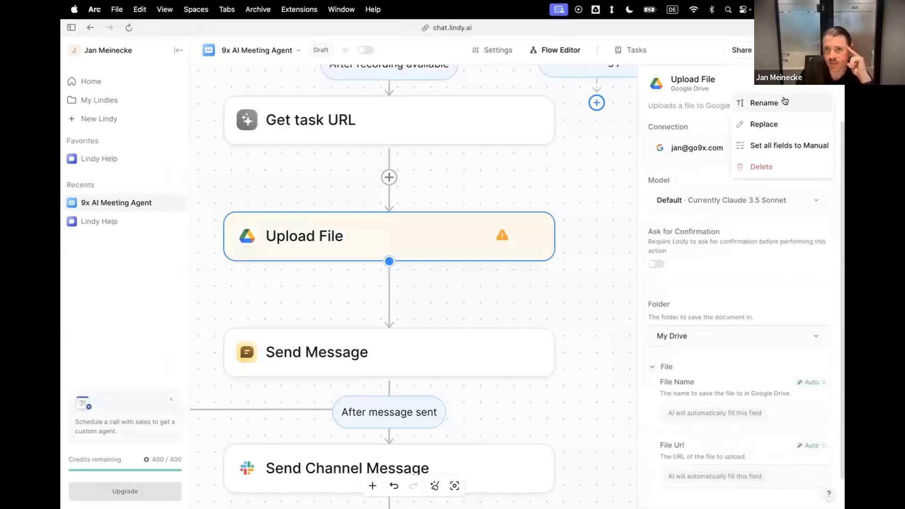
left_click(785, 102)
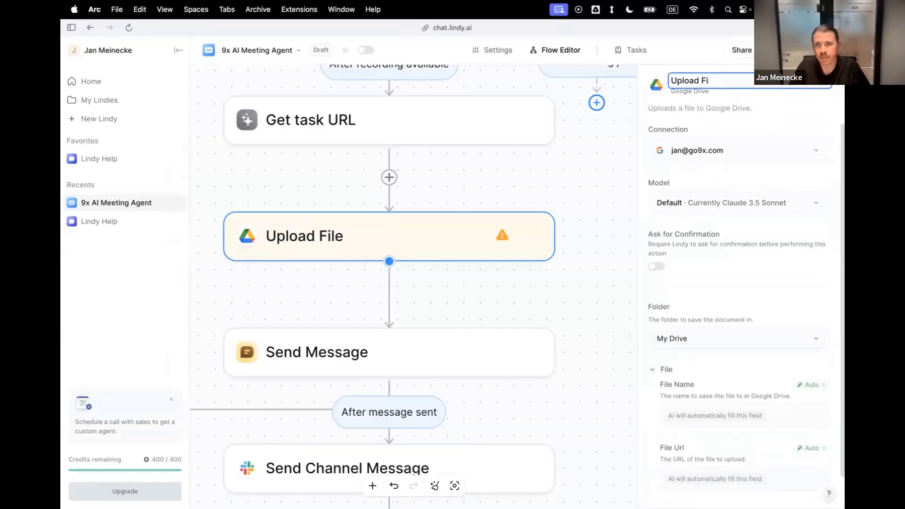
type("Recording to")
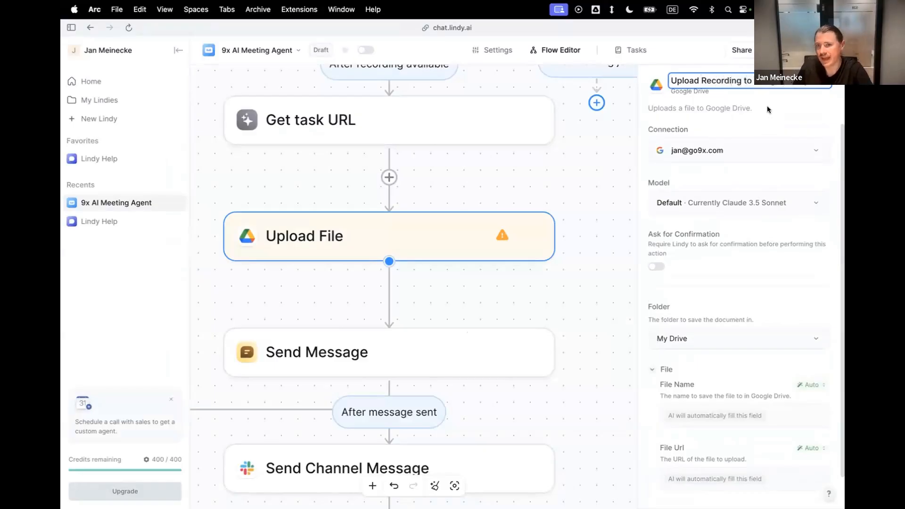
key("Return")
scroll(781, 215, "down", 1)
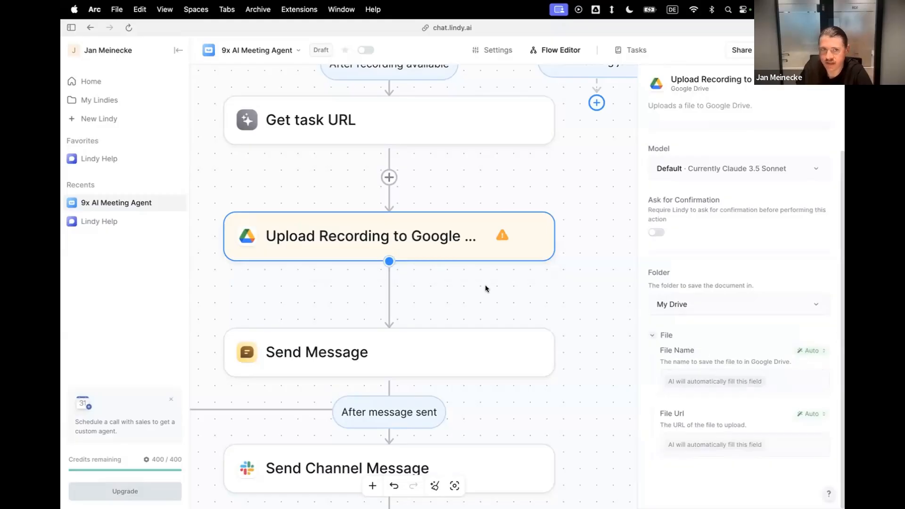
Reopen the Upload Recording to Google Drive step and review its folder, file name and file URL settings.
scroll(485, 288, "up", 3)
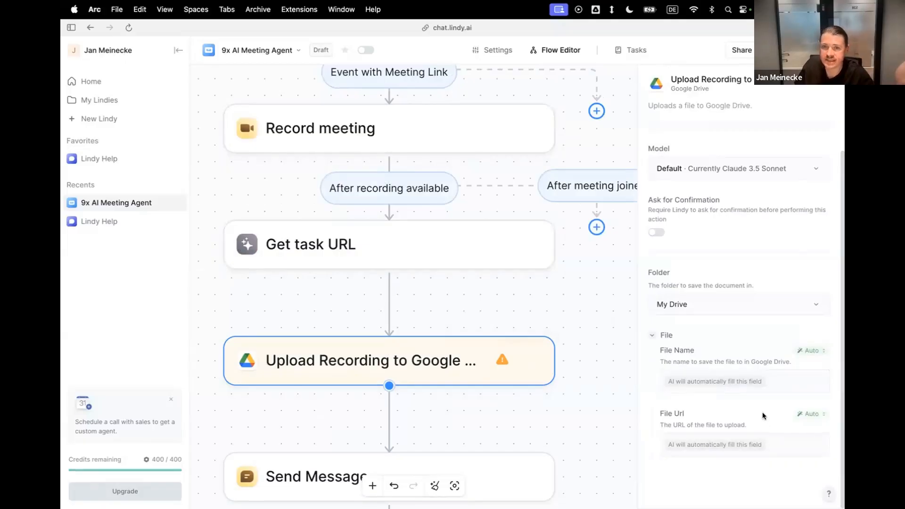
left_click(595, 397)
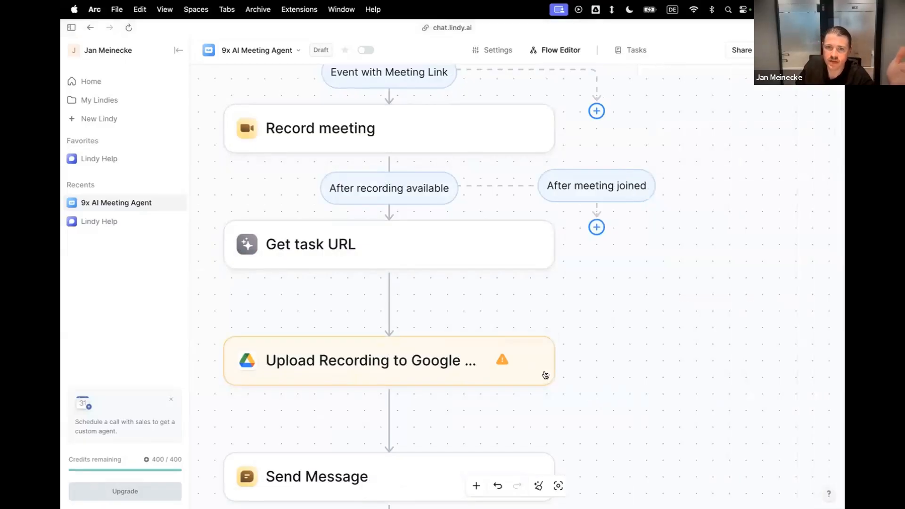
left_click(481, 363)
left_click(592, 326)
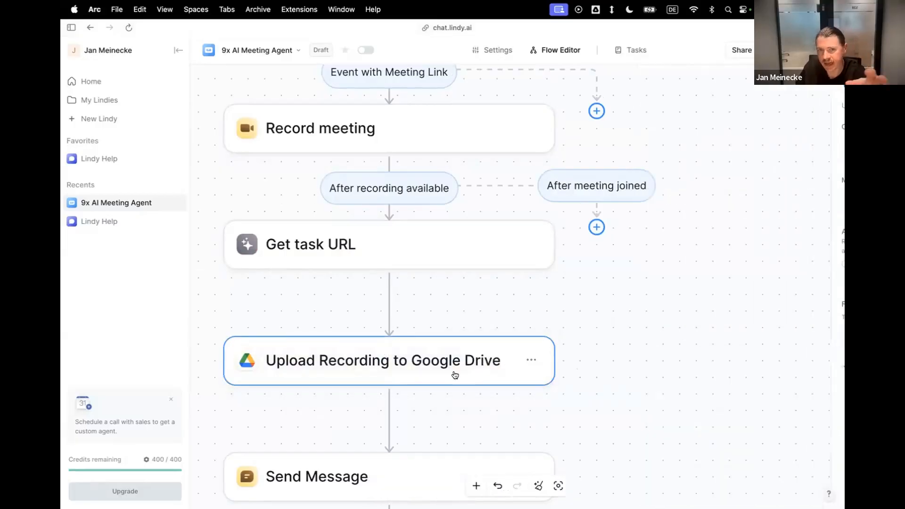
left_click(455, 375)
scroll(743, 288, "down", 1)
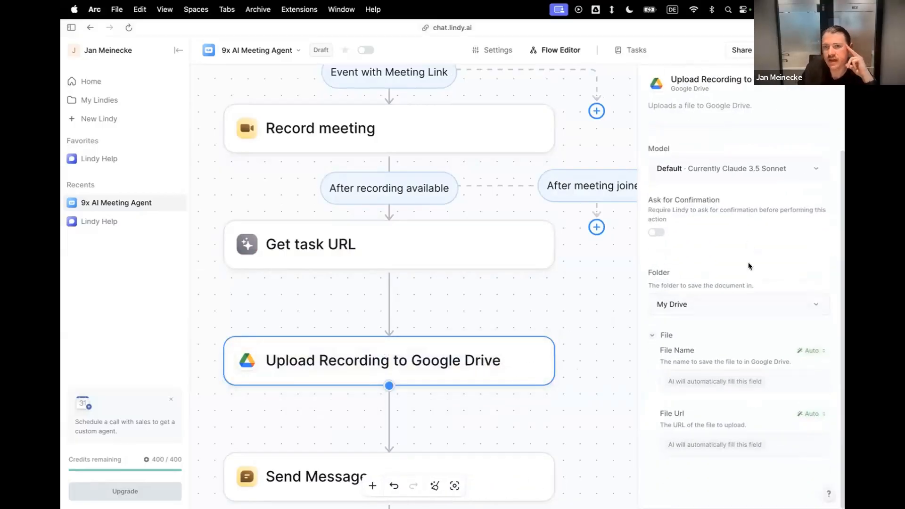
Add the Google Docs Create Document action between Upload Recording to Google Drive and Send Message.
left_click(451, 414)
left_click(390, 417)
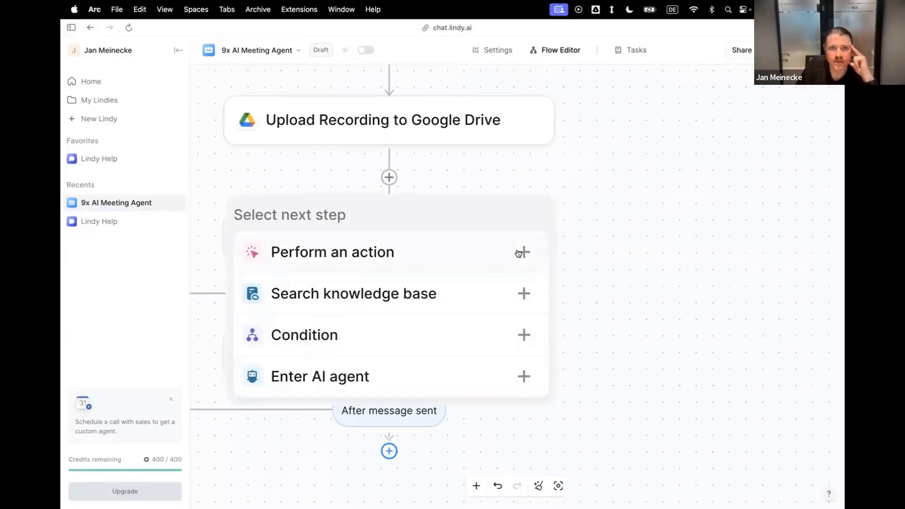
left_click(518, 253)
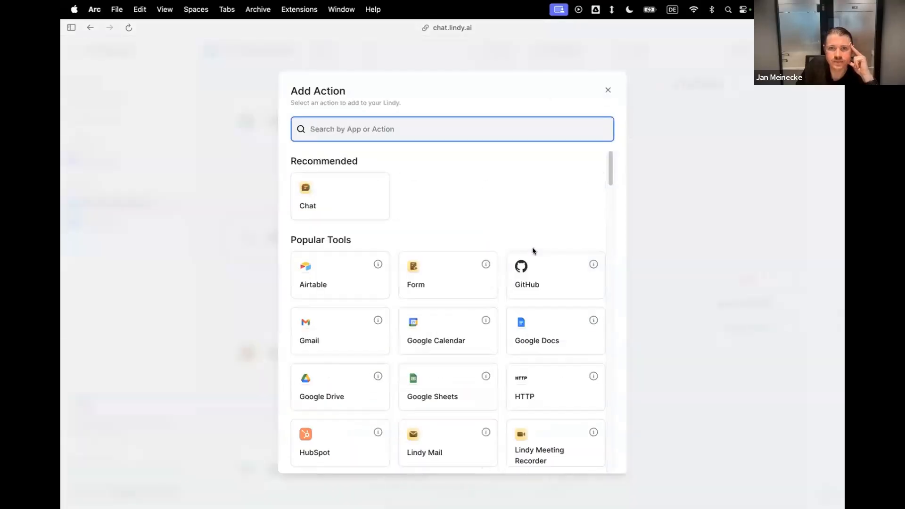
left_click(539, 330)
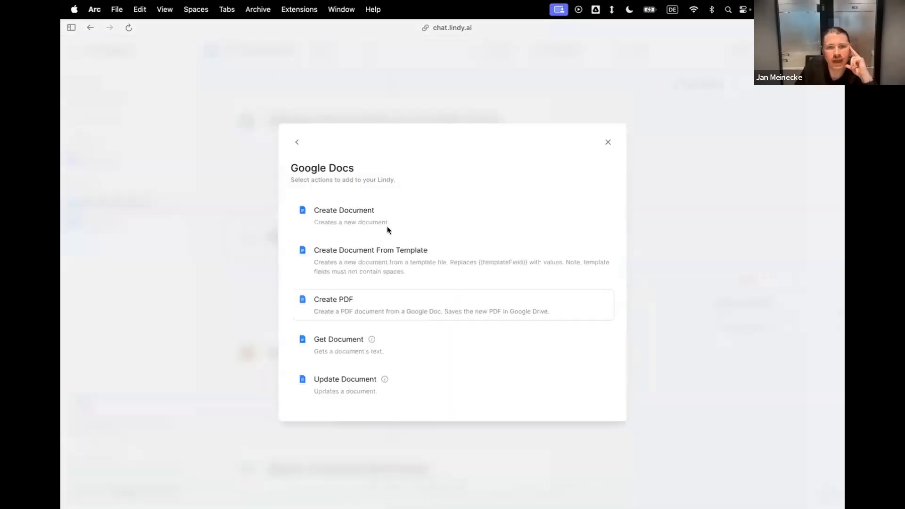
left_click(363, 222)
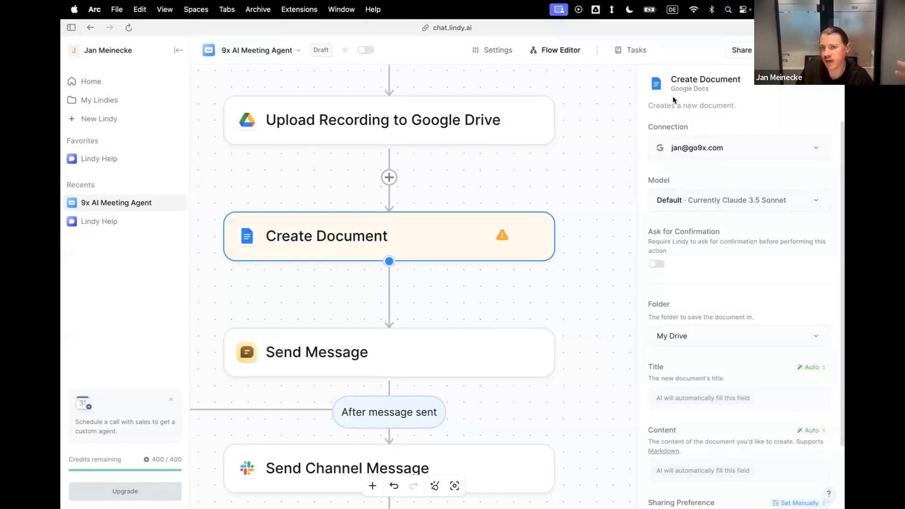
Set the new document's Content manually to the transcript variable from the Record meeting step.
scroll(730, 202, "down", 3)
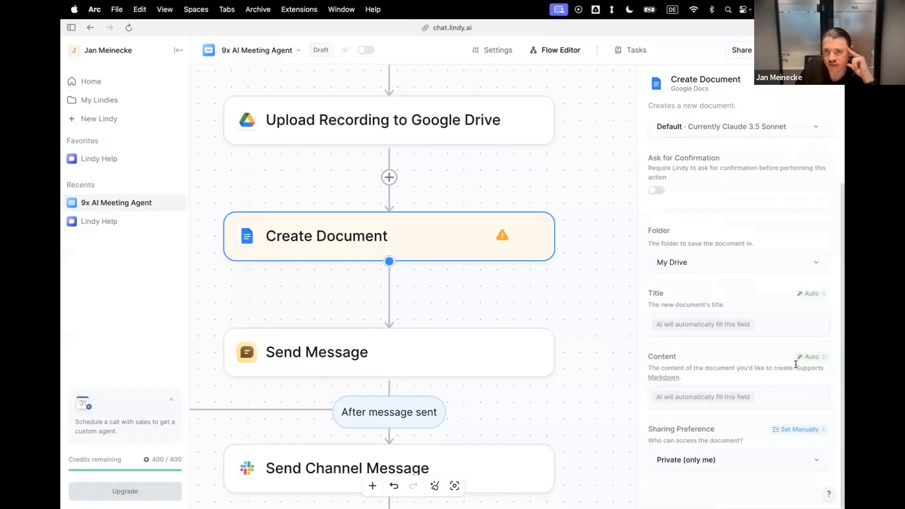
left_click(809, 358)
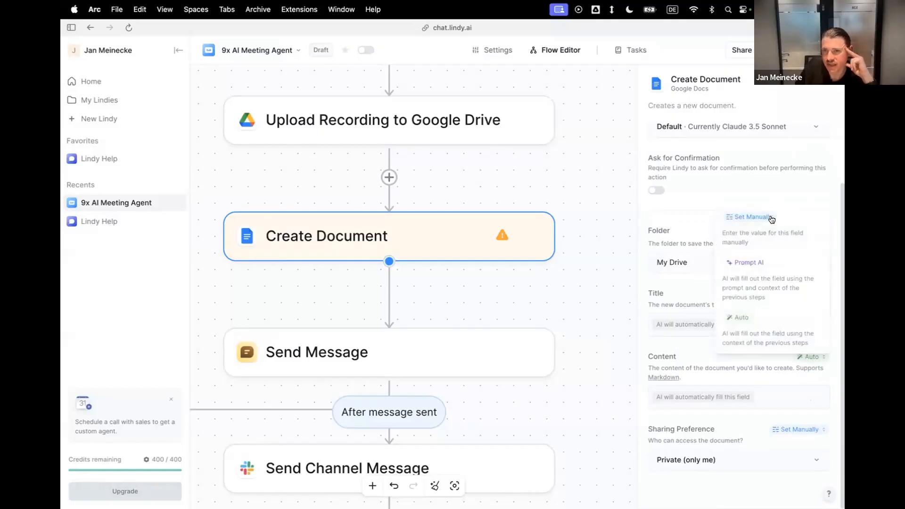
left_click(768, 218)
left_click(711, 396)
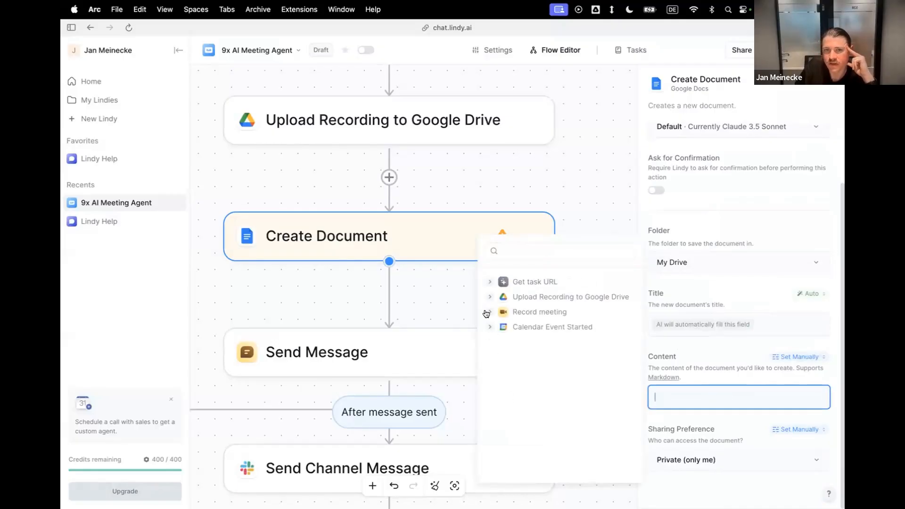
left_click(488, 312)
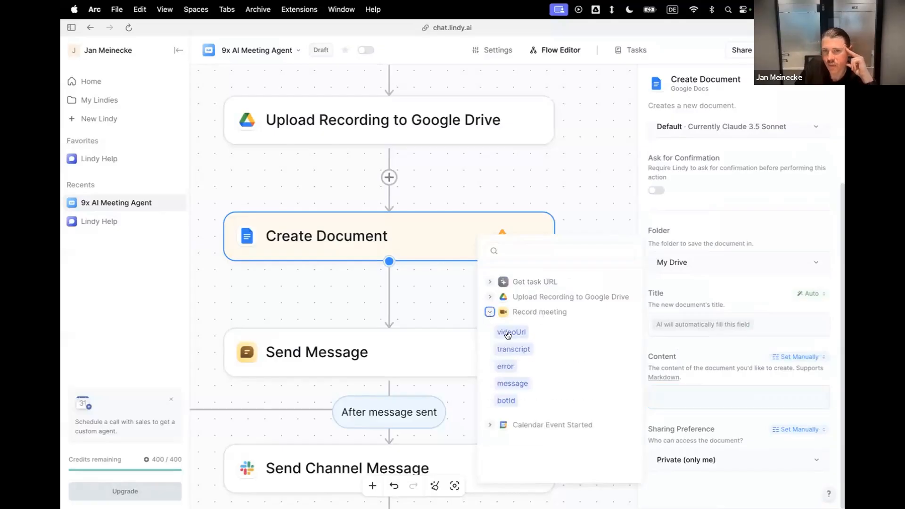
left_click(524, 351)
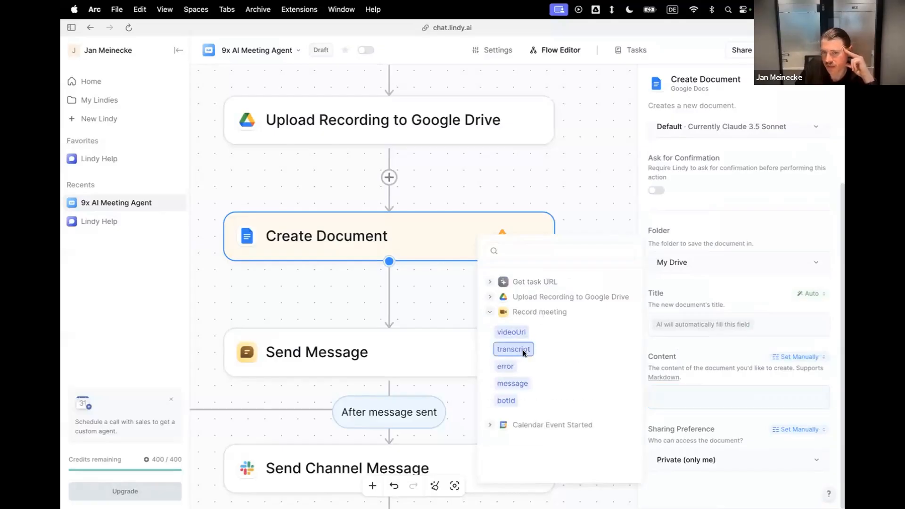
left_click(725, 377)
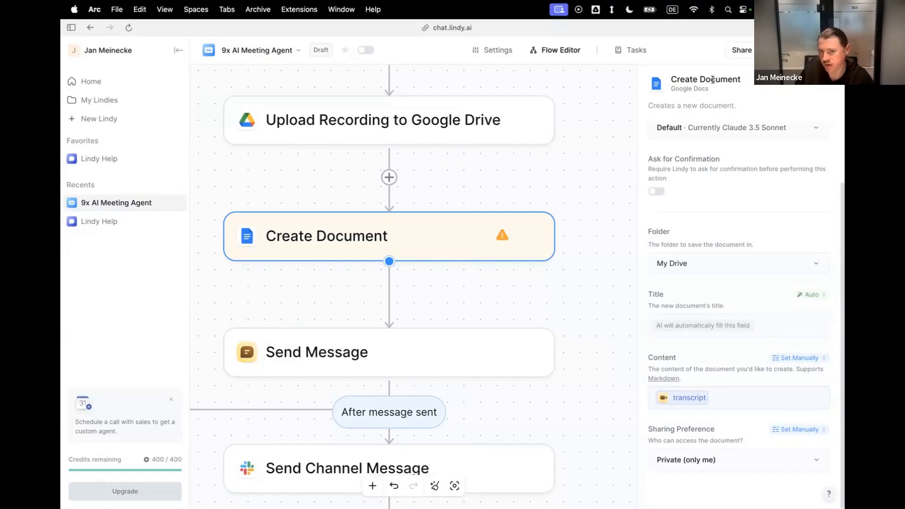
Review the fill modes offered for the document's Content field, keeping Set Manually.
left_click(757, 406)
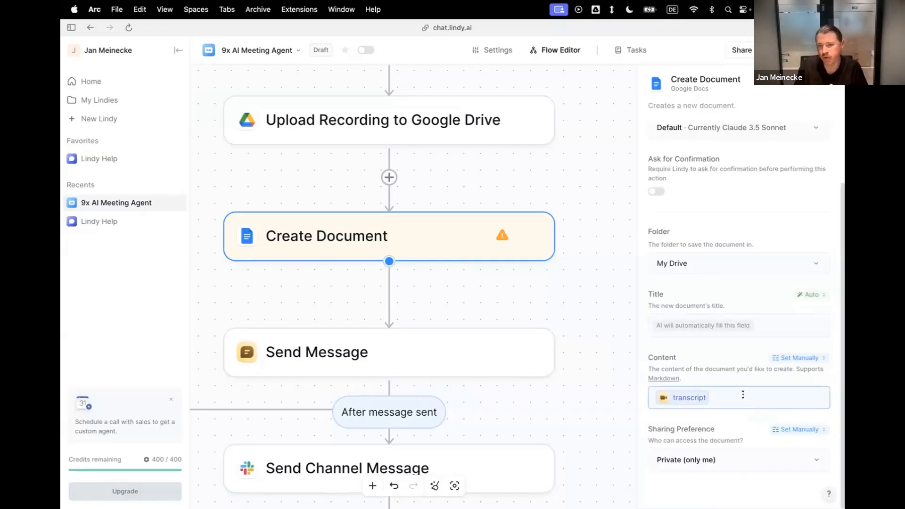
left_click(743, 376)
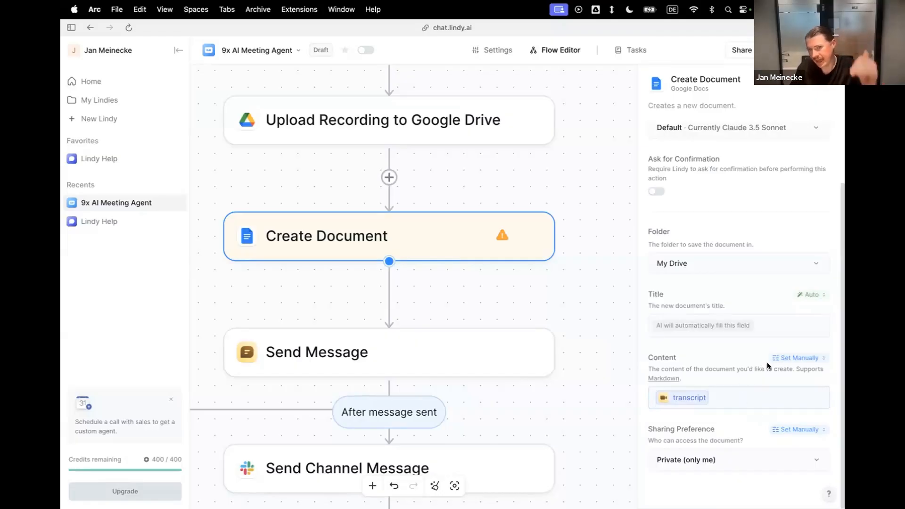
left_click(788, 359)
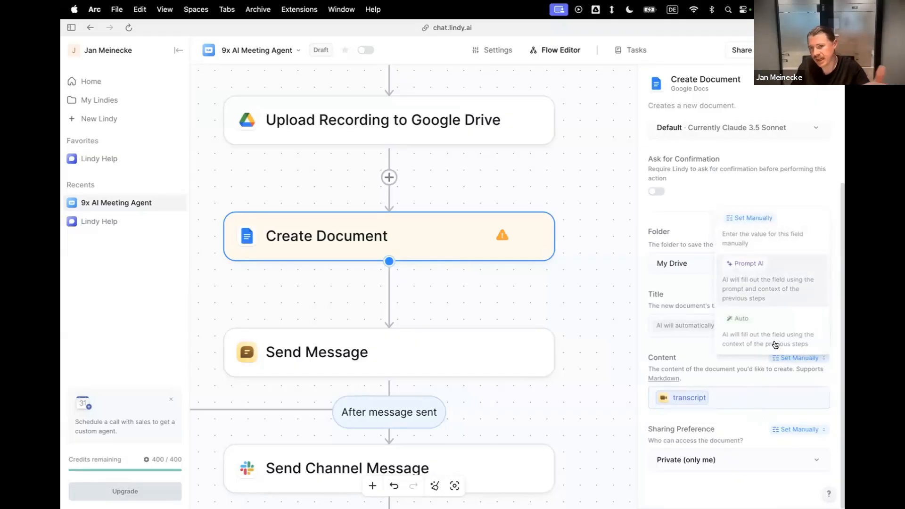
left_click(771, 398)
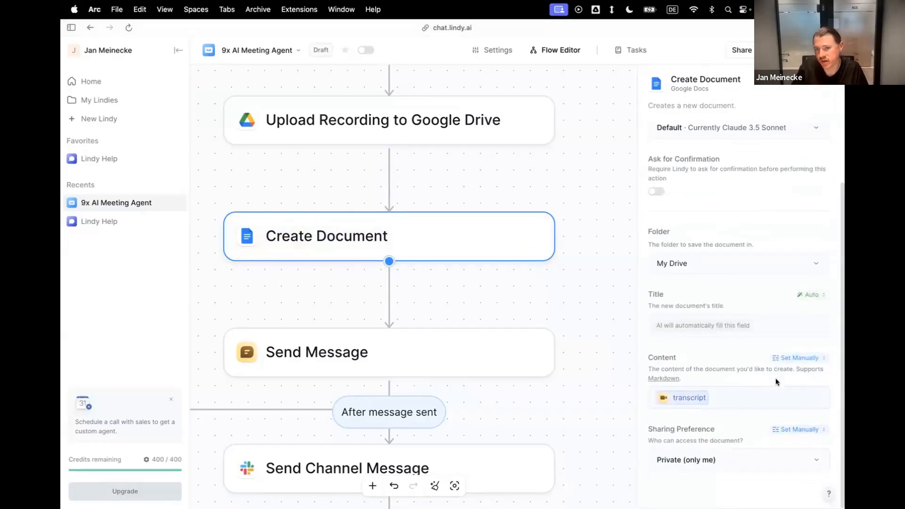
Set the document's Sharing Preference to Anyone in my organization can view.
left_click(774, 453)
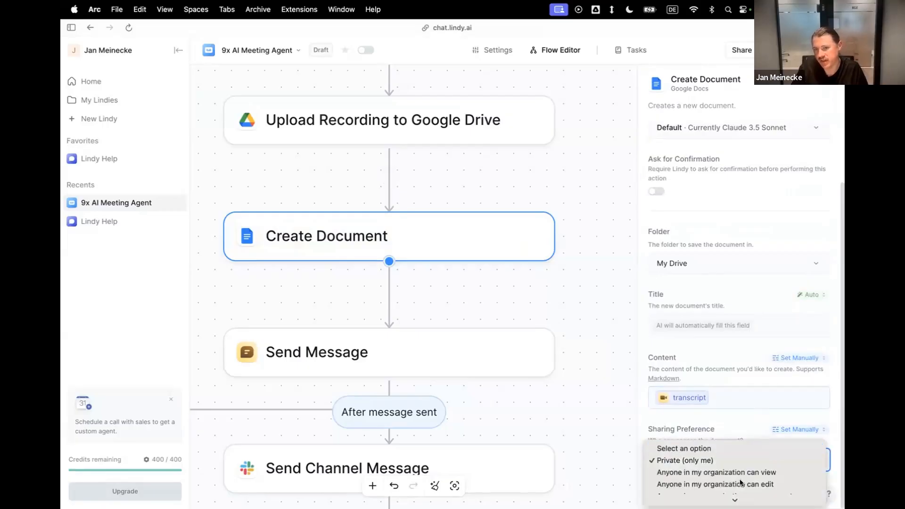
left_click(676, 477)
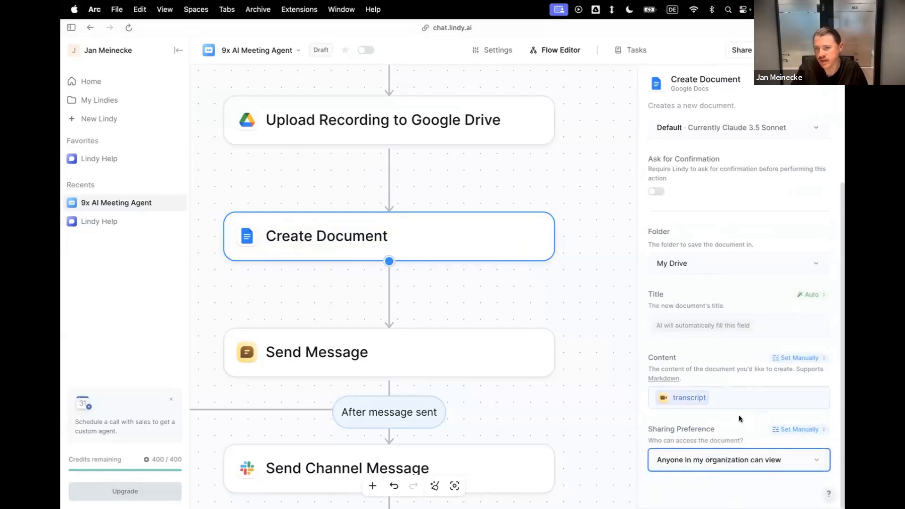
left_click(757, 461)
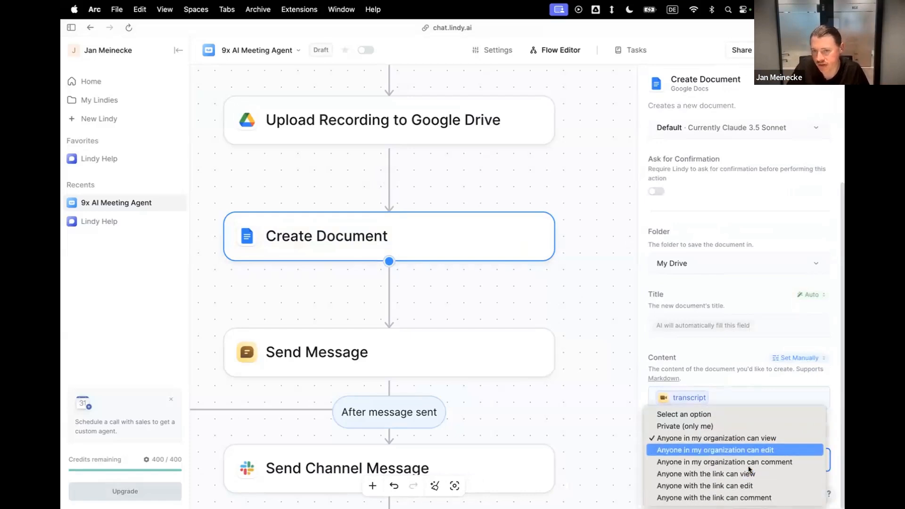
left_click(721, 439)
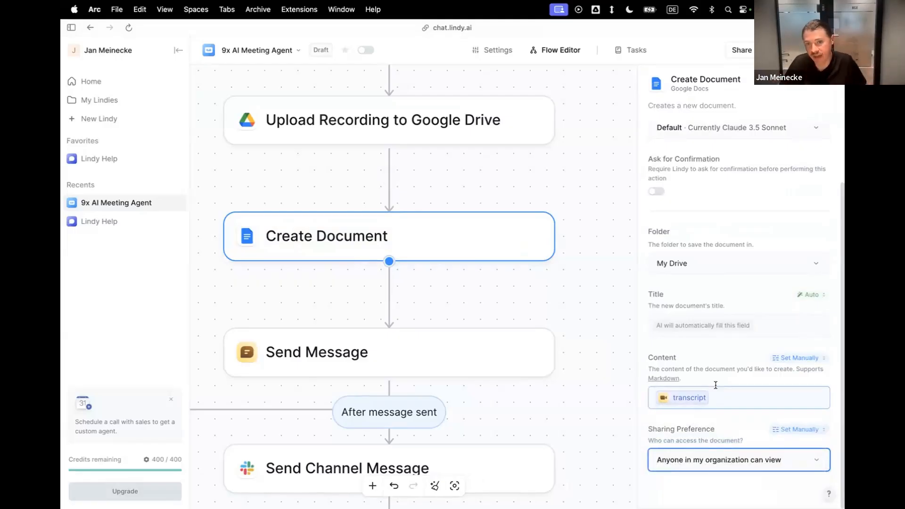
left_click(761, 103)
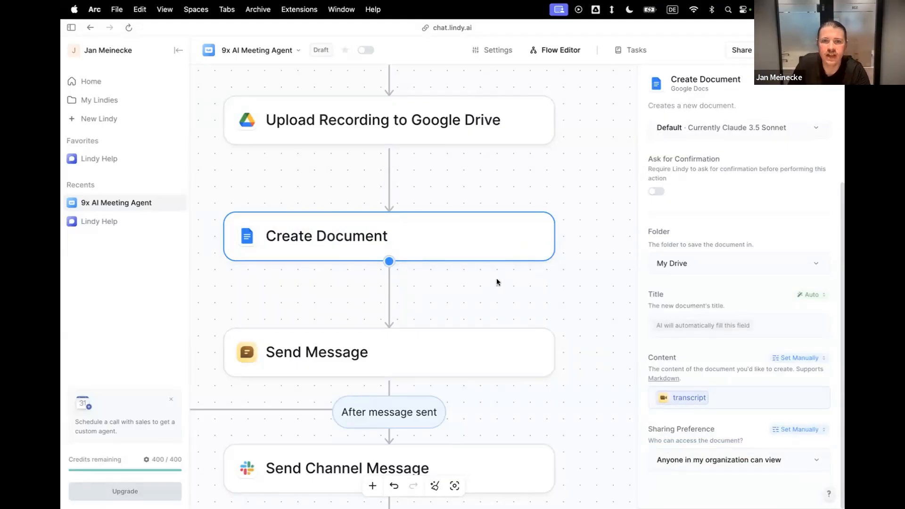
Replace the Slack Send Channel Message prompt with the version hyperlinking the Lindy conversation {output}, video recording {webViewLink} and full transcript {url}.
scroll(500, 279, "down", 5)
left_click_drag(487, 265, 511, 232)
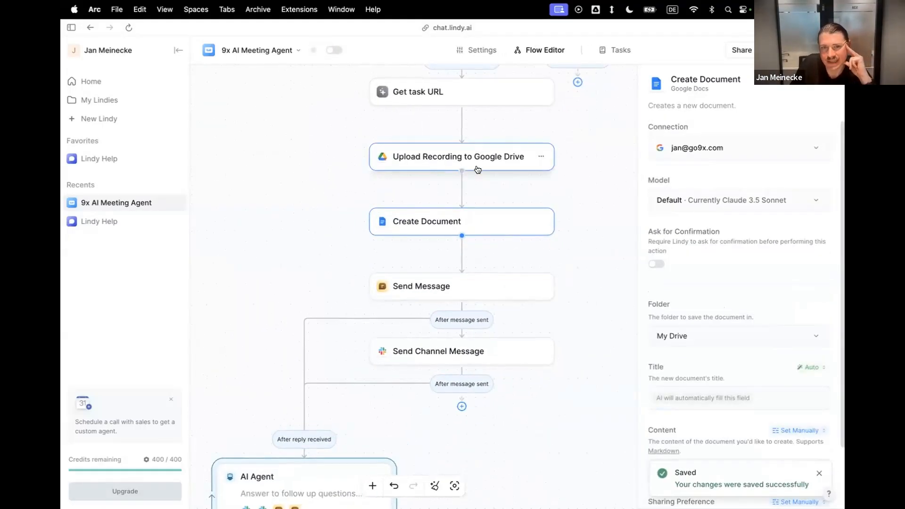
left_click(475, 352)
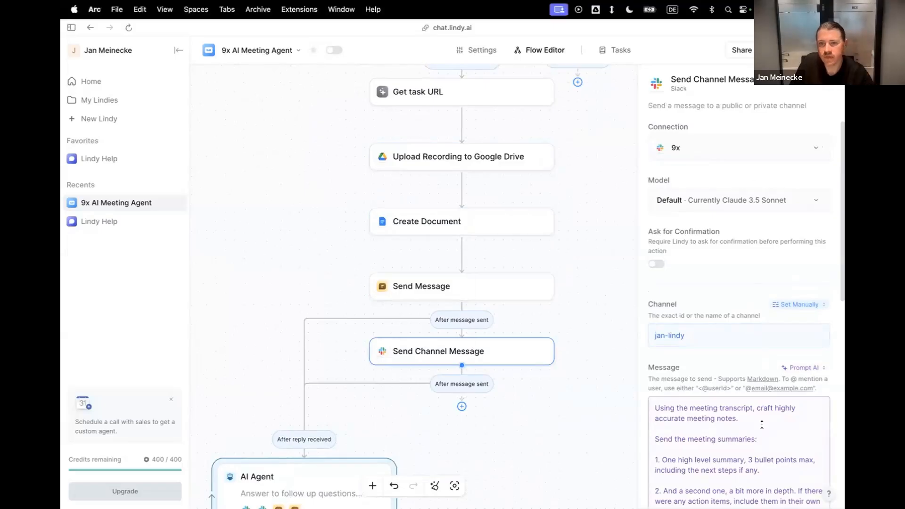
left_click(760, 408)
key("ctrl+a")
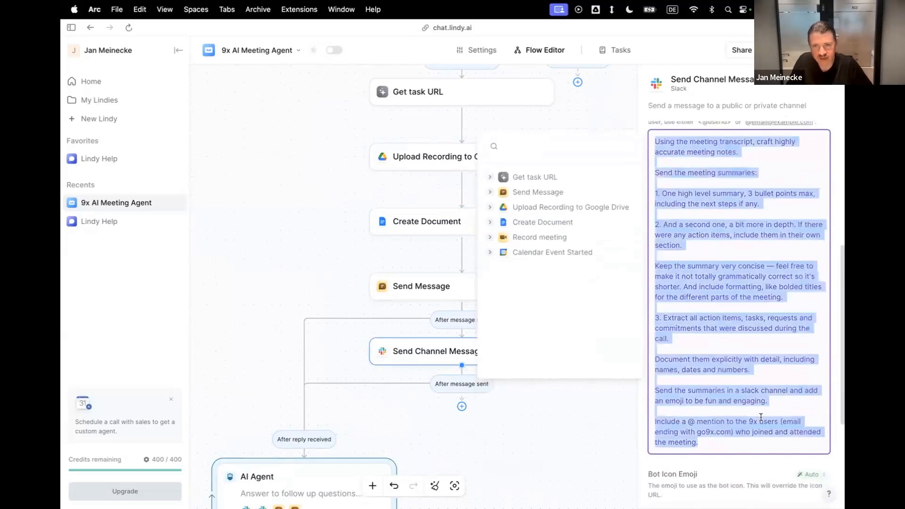
type("Using the meeting transcript, craft highly accurate meeting notes.  Send the meeting summaries:  1. One high level summary, 3 bullet points max, including the next steps if any.  2. And a second one, a bit more in depth. If there were any action items, include them in their own section.  Keep the summary very concise — feel free to make it not totally grammatically correct so it's shorter. And include formatting, like bolded titles for the different parts of the meeting.  3. Extract all action items, tasks, requests and commitments that were discussed during the call.  Document them explicitly with detail, including names, dates and numbers.  Send the summaries in a slack channel and add an emoji to be fun and engaging.  Hyperlink the Lindy conversation: {output} Hyperlink the video recording: {webViewLink} Hyperlink the full transcript: {url} Include a @ mention to the x users (email ending with go9x.com) who joined and attended the meeting.")
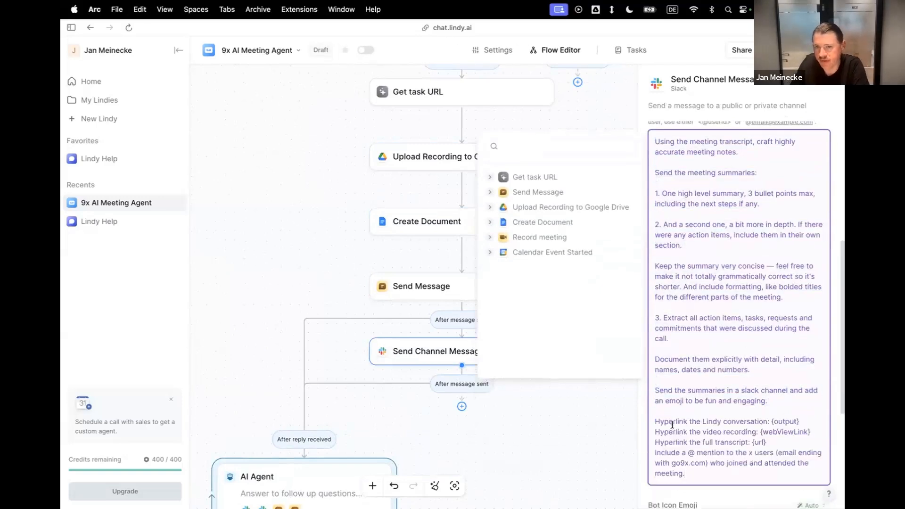
Insert a blank line before the prompt's @ mention instruction and correct "x users" to "9x users".
key("Return")
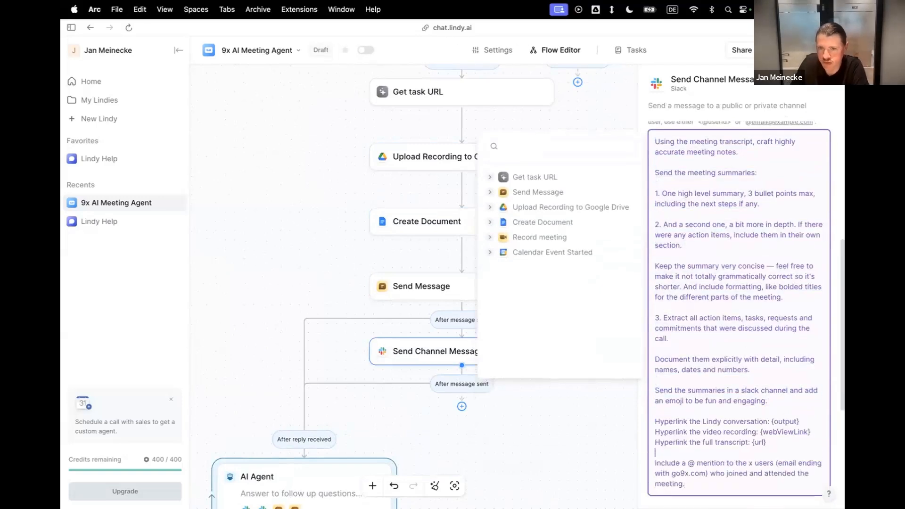
left_click_drag(696, 463, 686, 484)
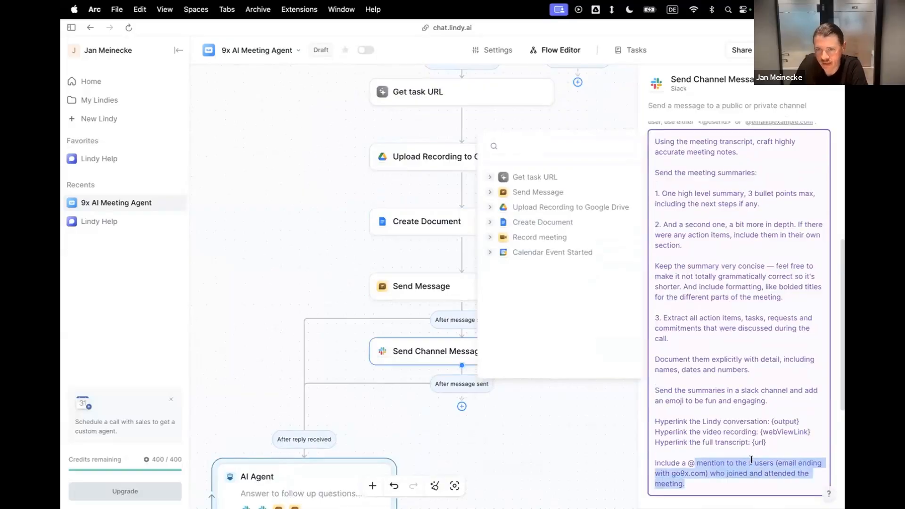
left_click(751, 461)
type("9x")
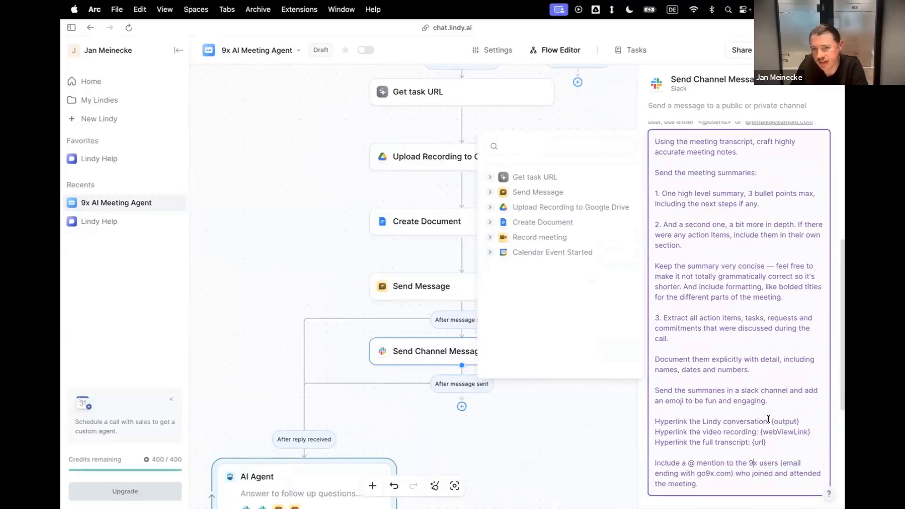
Replace the {output} placeholder after "Hyperlink the Lindy conversation:" with the output variable from Get task URL.
left_click_drag(769, 419, 799, 419)
key("BackSpace")
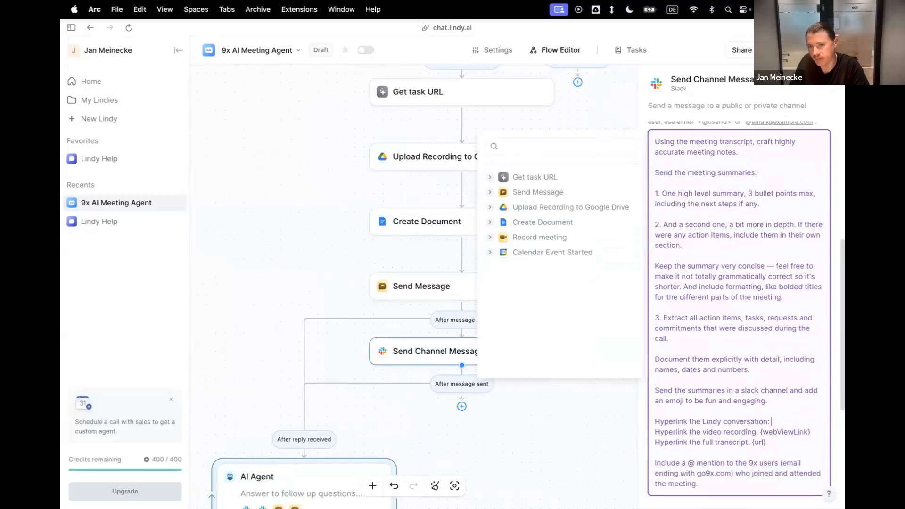
scroll(799, 411, "up", 3)
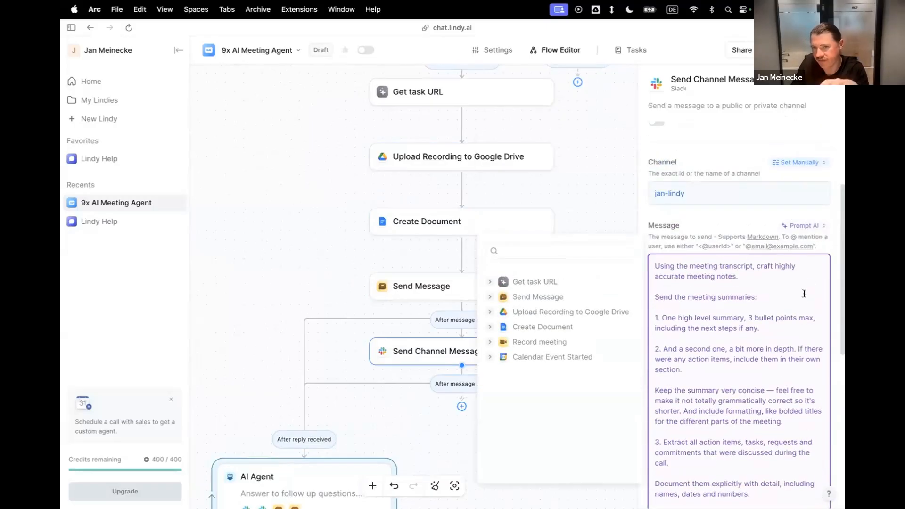
scroll(770, 396, "down", 3)
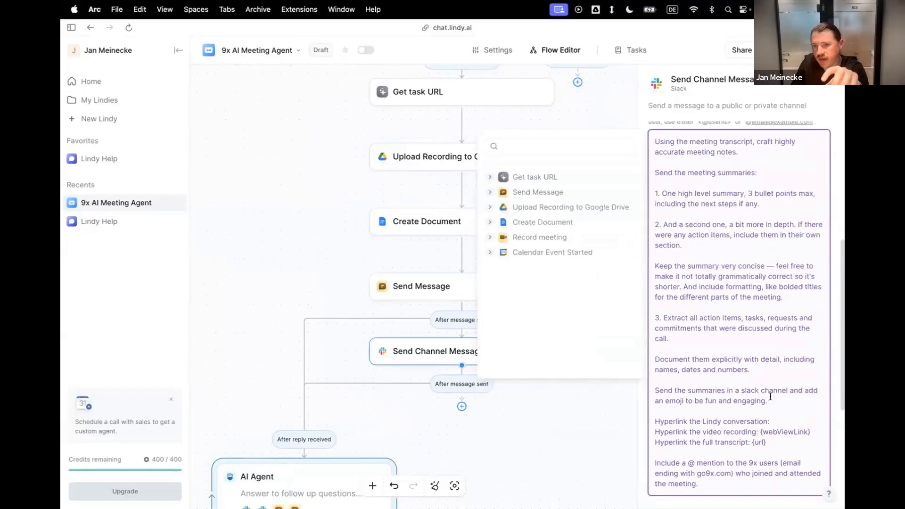
left_click(490, 177)
left_click(509, 200)
scroll(740, 385, "down", 5)
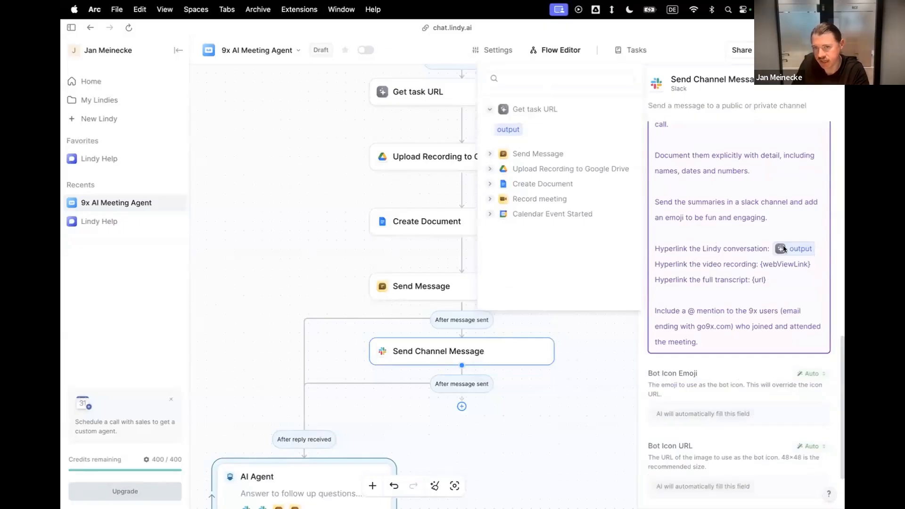
Replace the {webViewLink} placeholder for the video recording with the webViewLink variable from Upload Recording to Google Drive.
left_click_drag(811, 263, 758, 263)
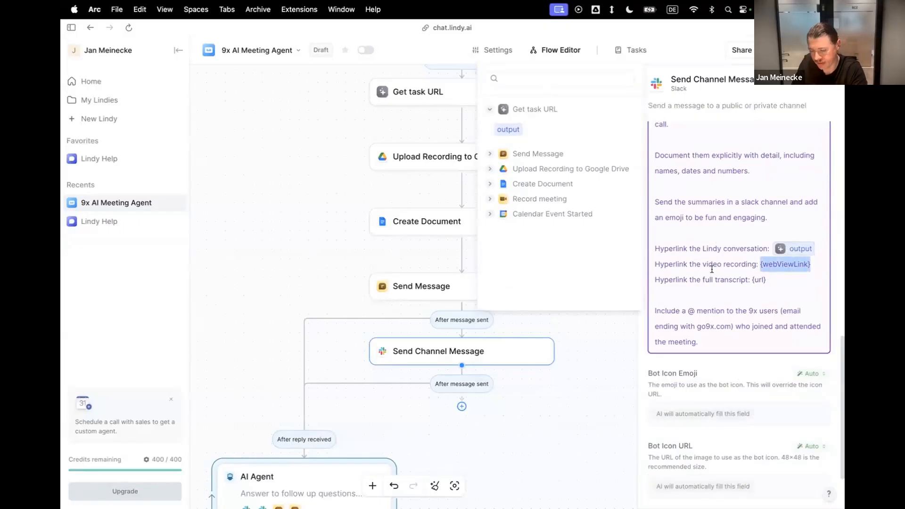
key("BackSpace")
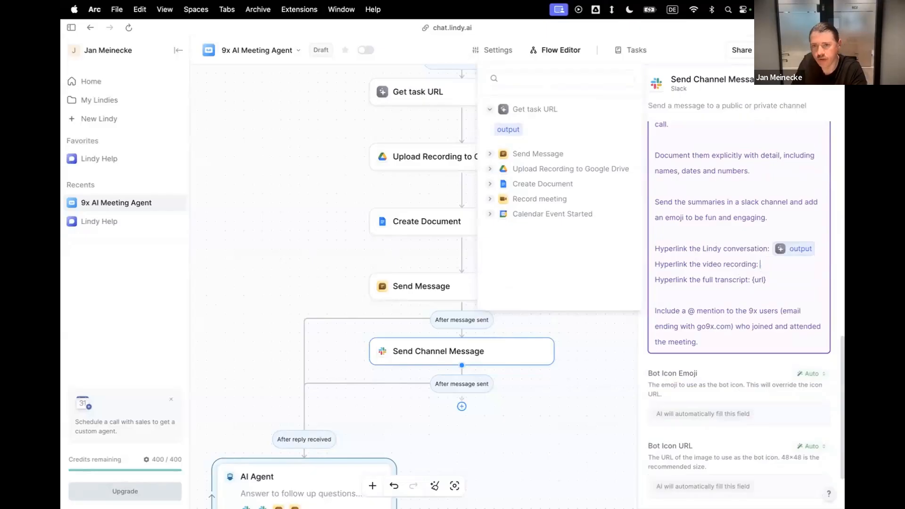
left_click(491, 170)
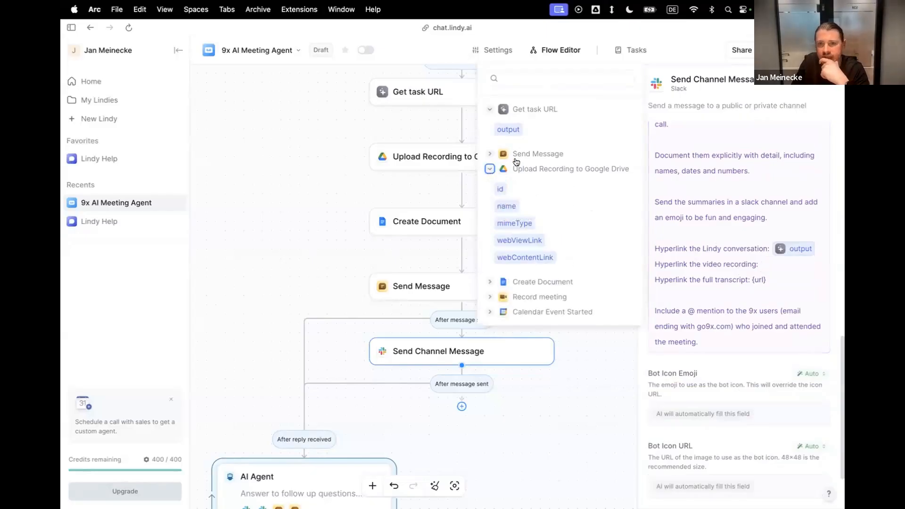
left_click(519, 241)
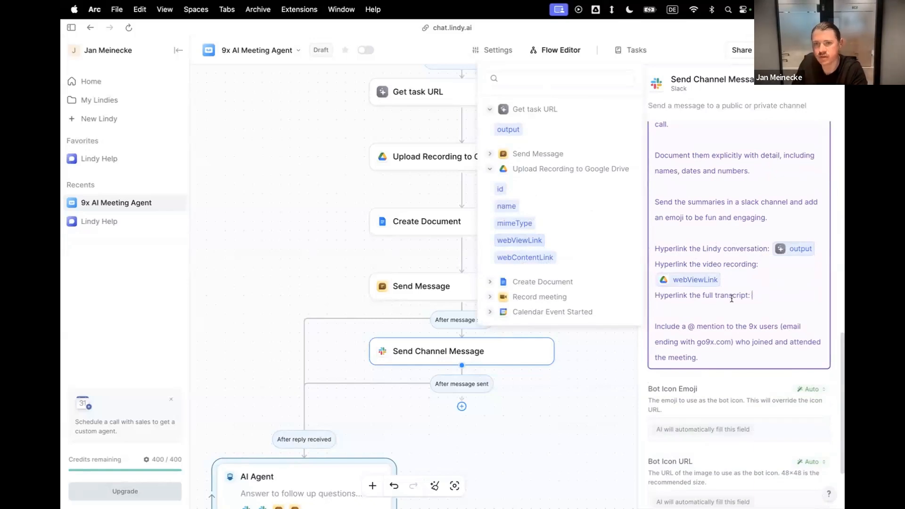
Insert the Create Document url variable in place of {url} for the full transcript and save the agent.
left_click(491, 281)
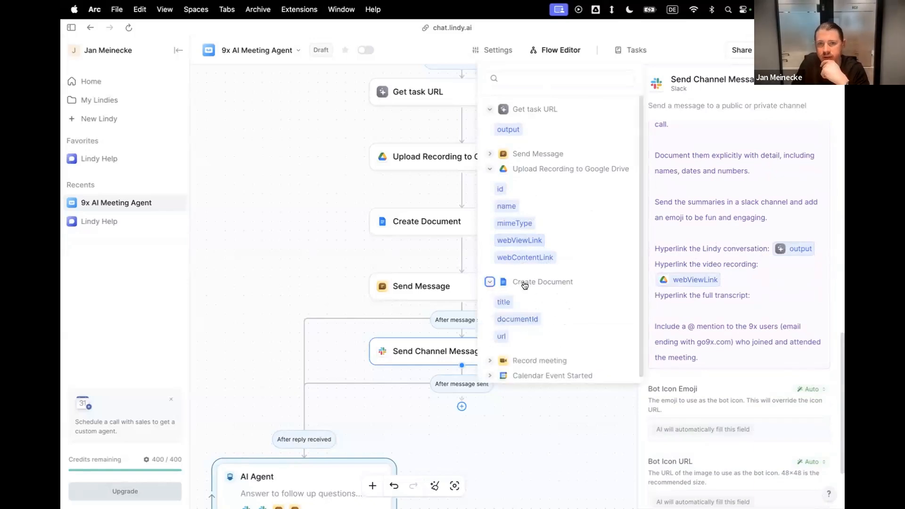
left_click(501, 336)
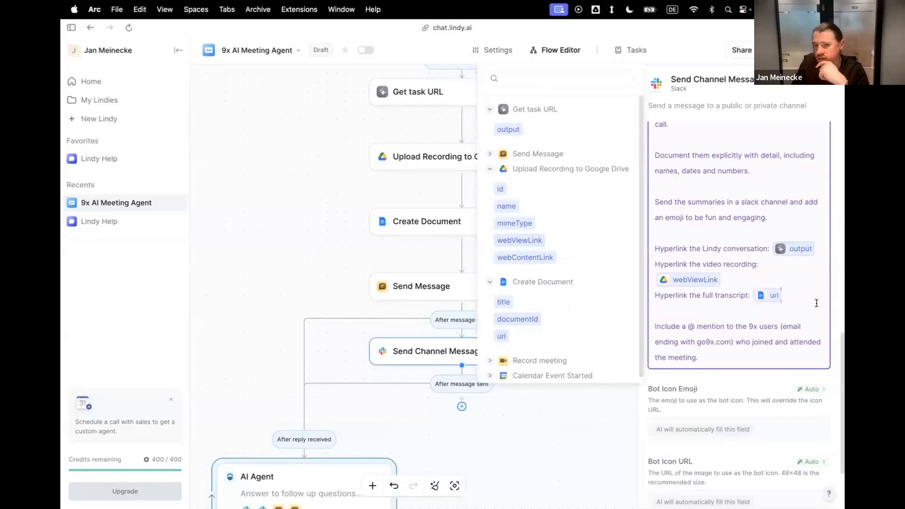
scroll(743, 351, "down", 3)
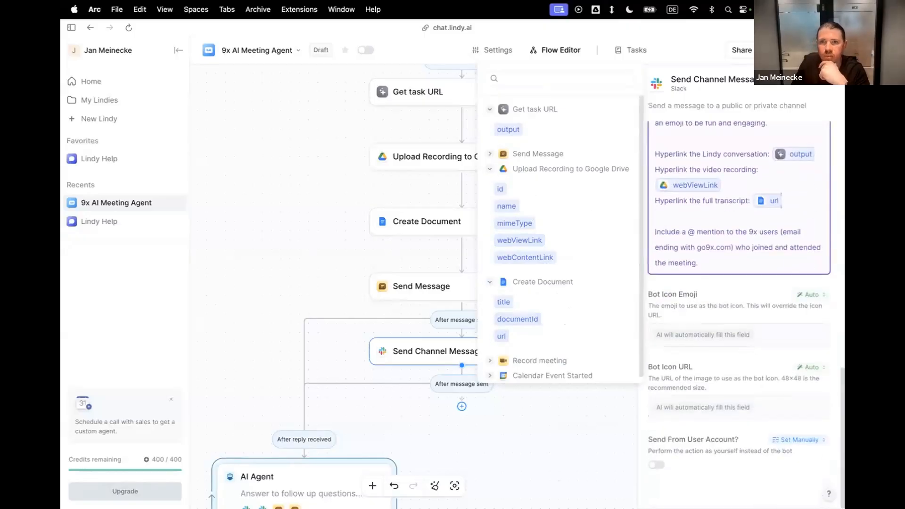
key("Escape")
key("super+s")
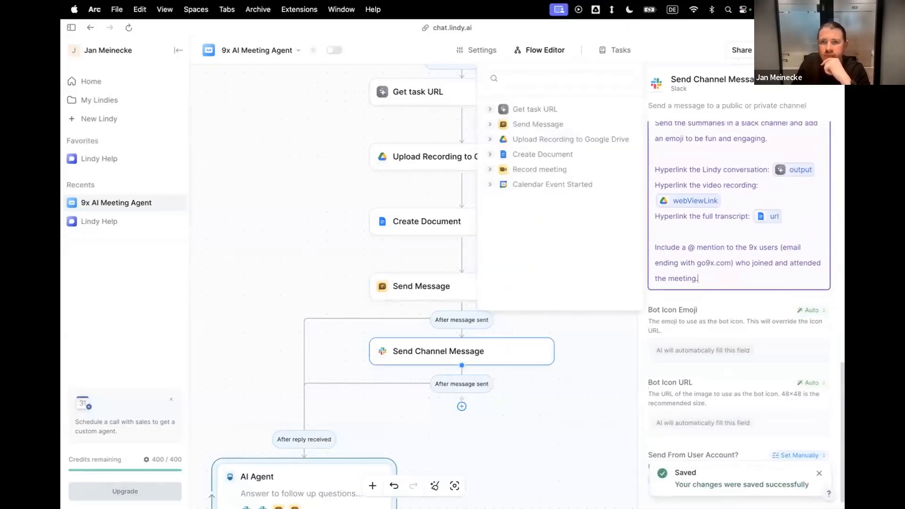
Open a test chat with the agent using the Adhoc meeting trigger.
left_click(782, 50)
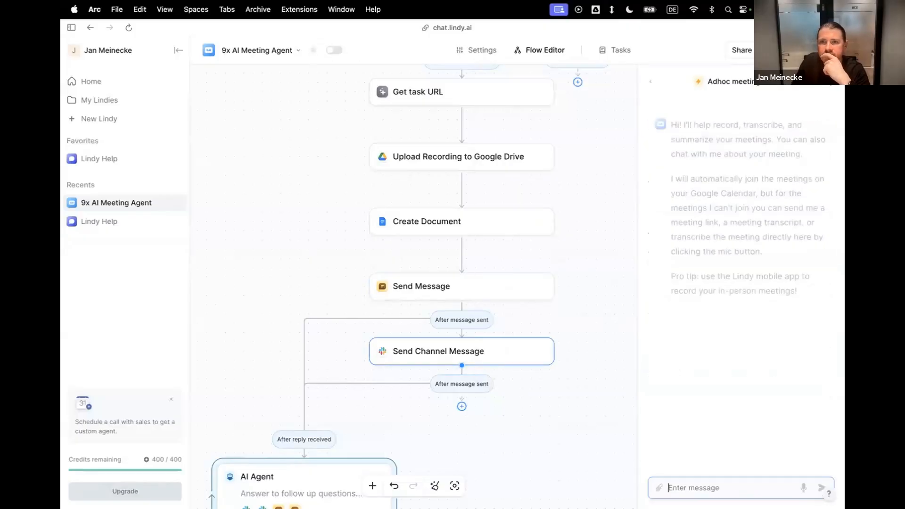
left_click(817, 84)
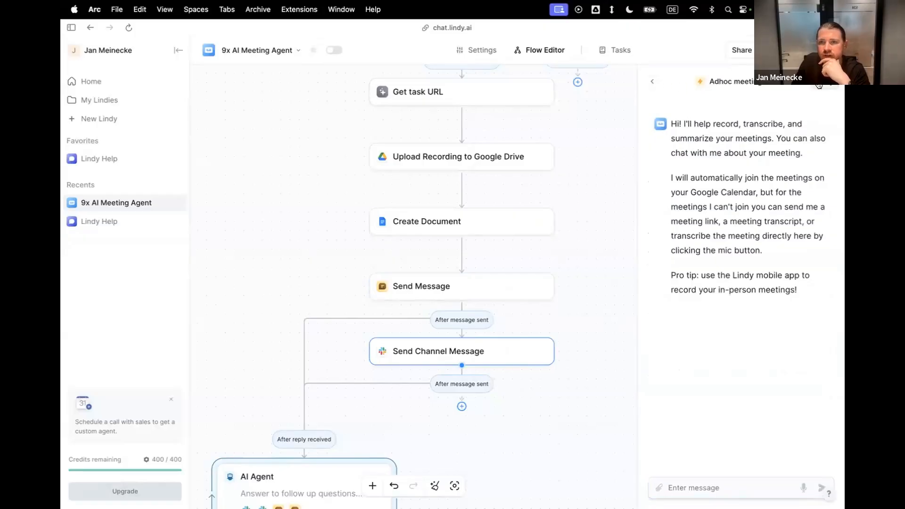
left_click(653, 81)
left_click(688, 158)
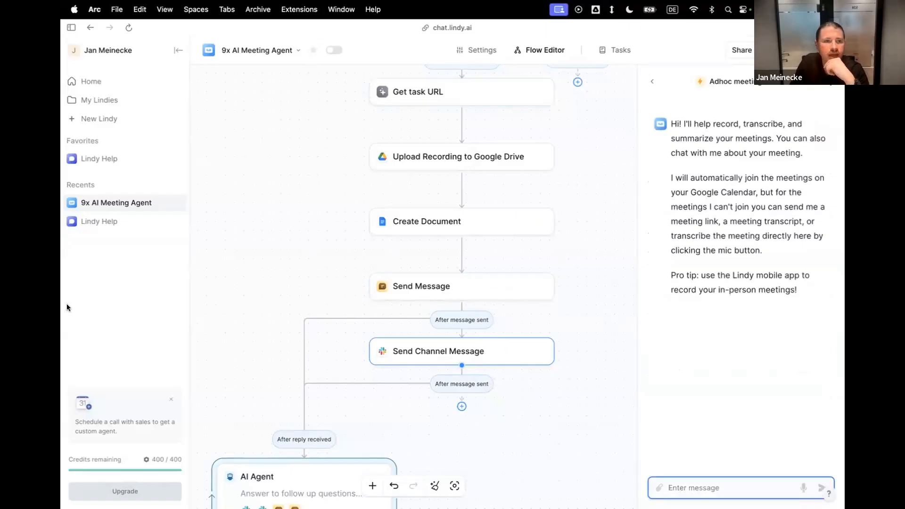
Switch to Google Meet and start an instant meeting.
mouse_move(62, 268)
left_click(92, 234)
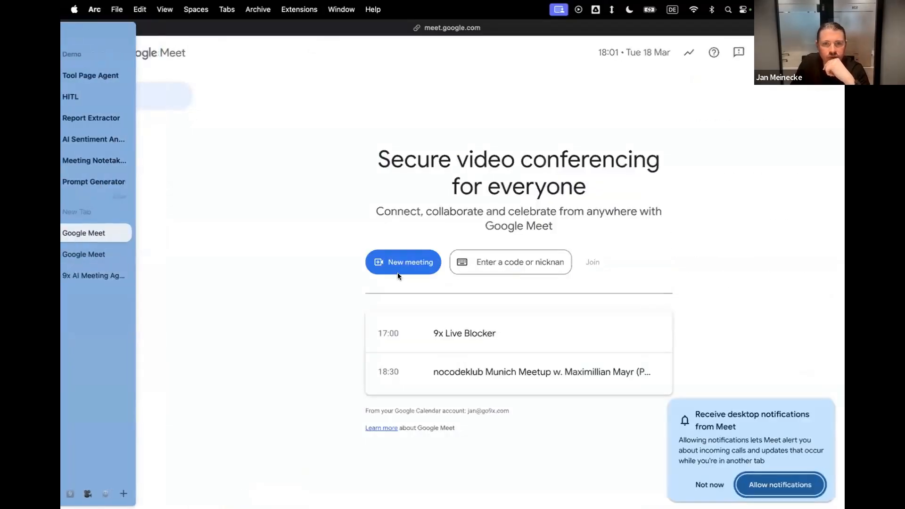
left_click(406, 260)
left_click(442, 315)
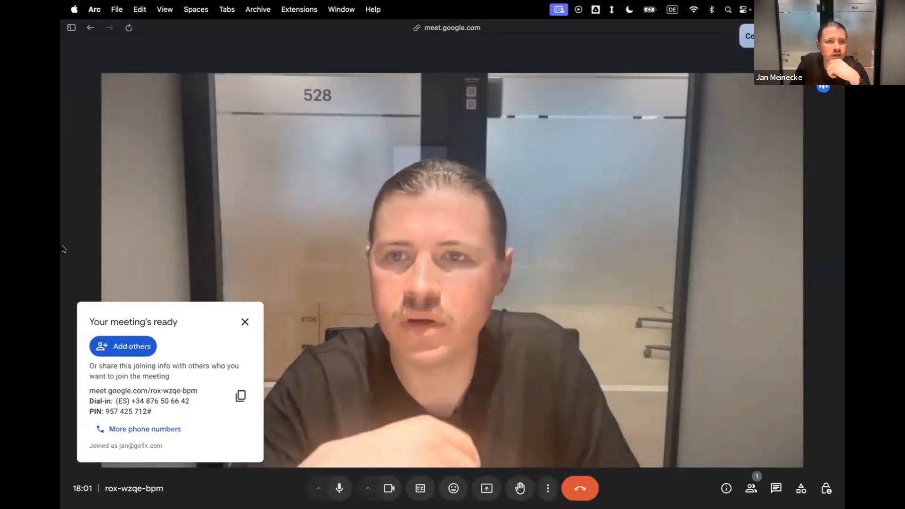
Send the new Google Meet link to the agent in Lindy's test chat and mute the call microphone.
mouse_move(62, 238)
left_click(113, 275)
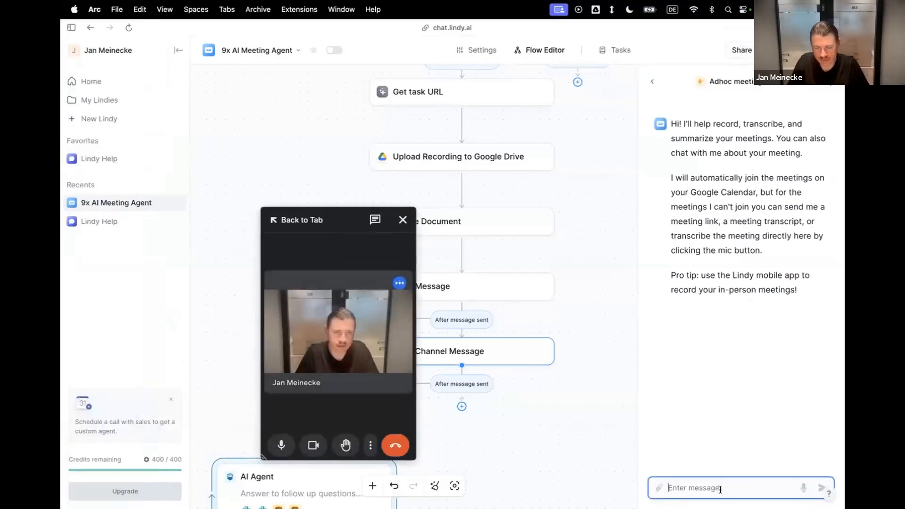
key("super+v")
key("Return")
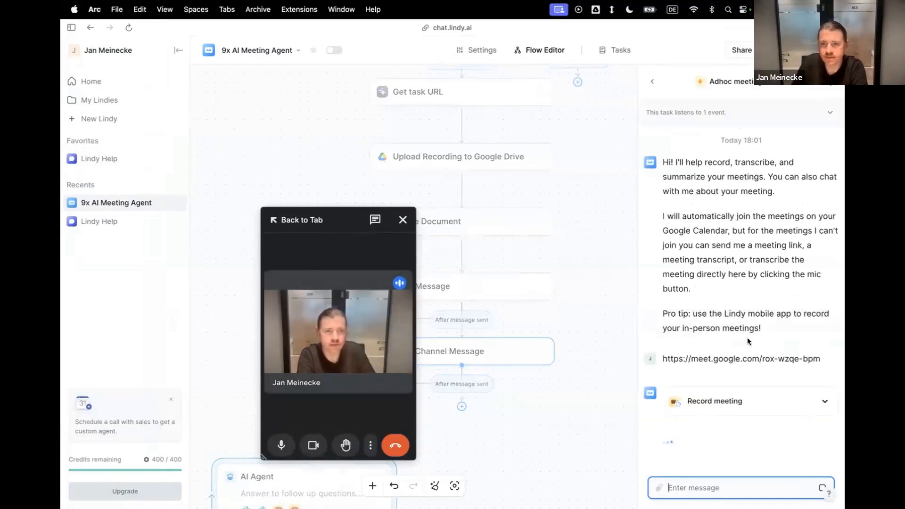
left_click(281, 445)
left_click_drag(340, 220, 263, 174)
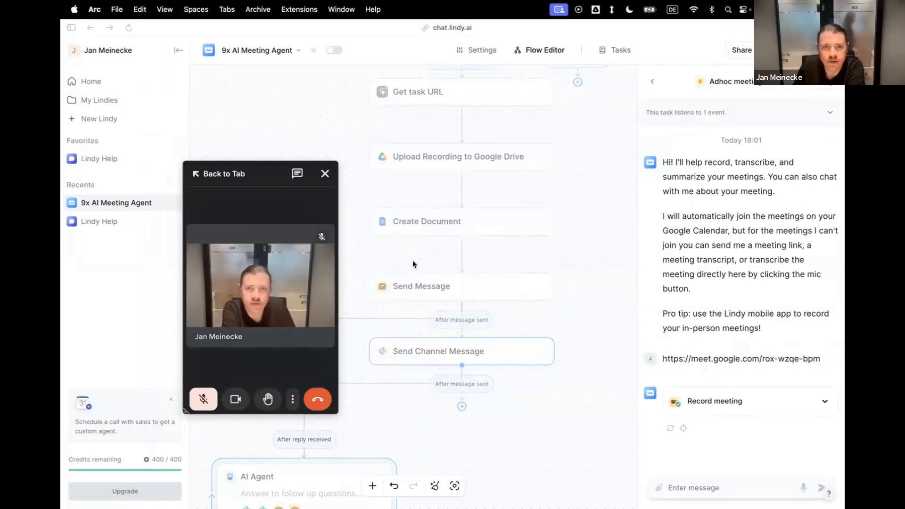
Return to the Google Meet call, open the in-call messages and admit 9x AI Meeting Agent.
left_click(224, 185)
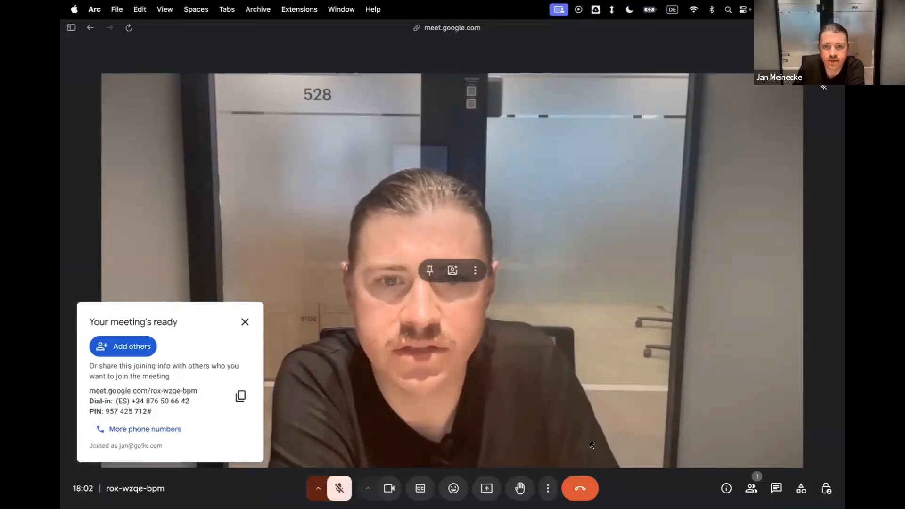
left_click(776, 489)
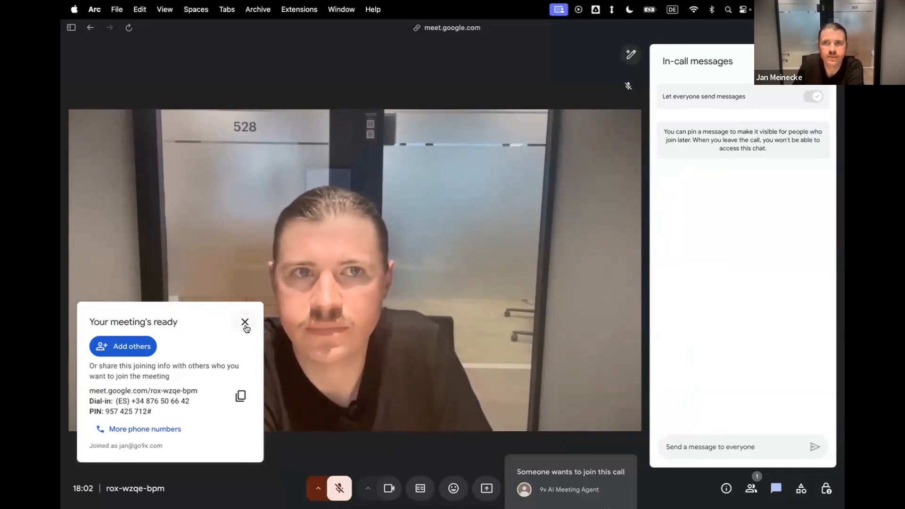
left_click(579, 450)
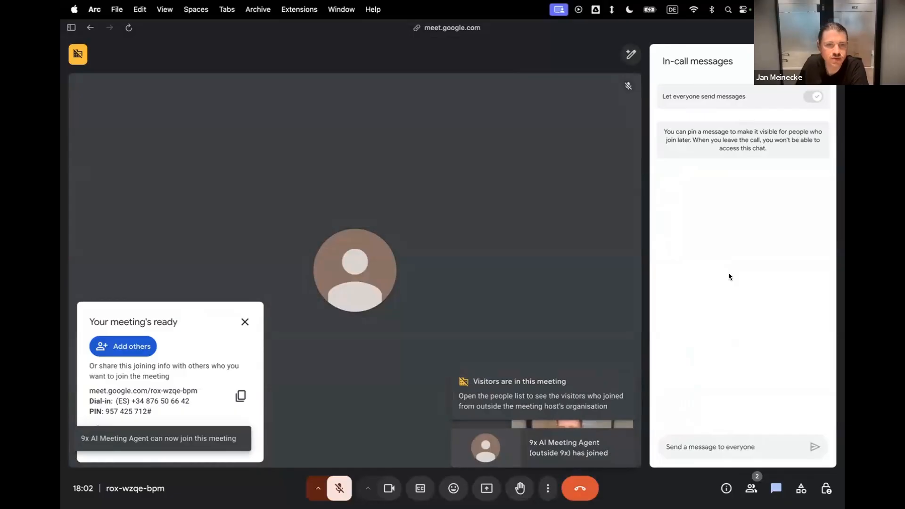
Unmute the microphone to speak a short test message for the recording, and leave the meeting.
left_click(243, 324)
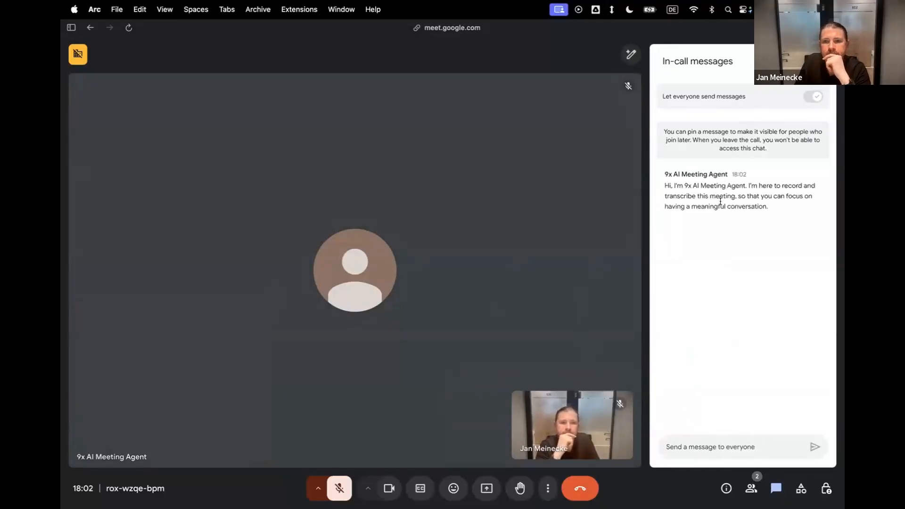
left_click(339, 488)
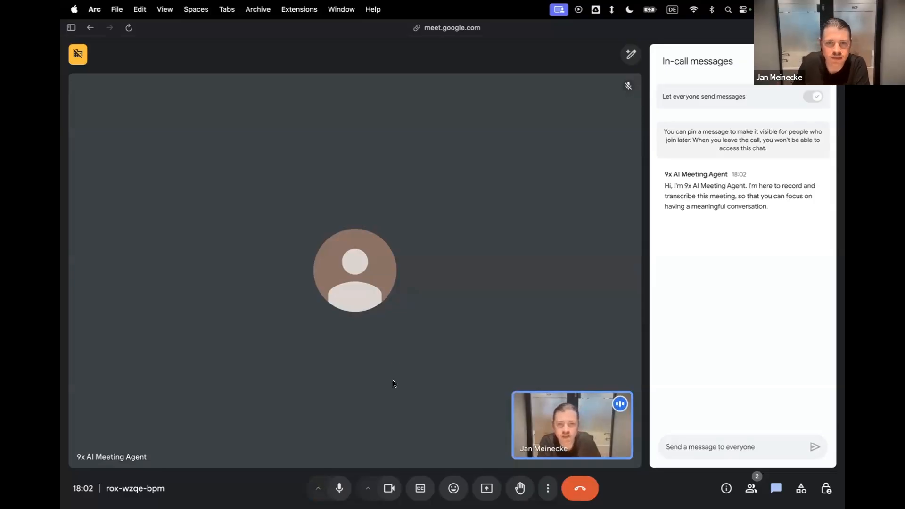
left_click(580, 489)
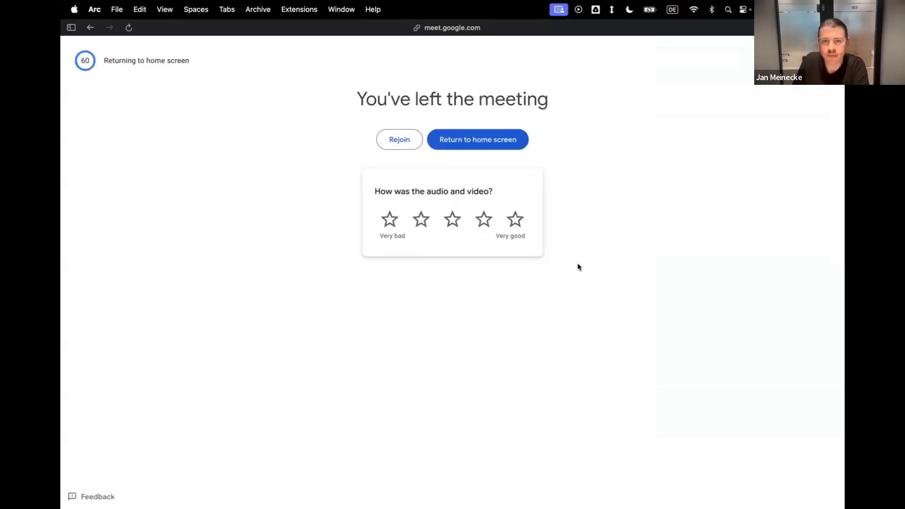
Return to the agent's test chat in Lindy and review the completed meeting's recording, transcript and generated summary.
mouse_move(61, 263)
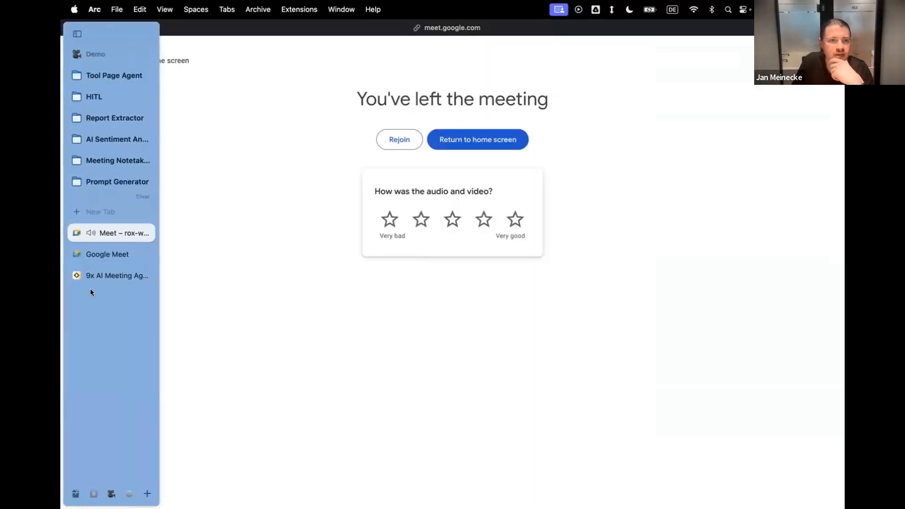
left_click(109, 279)
scroll(577, 343, "down", 5)
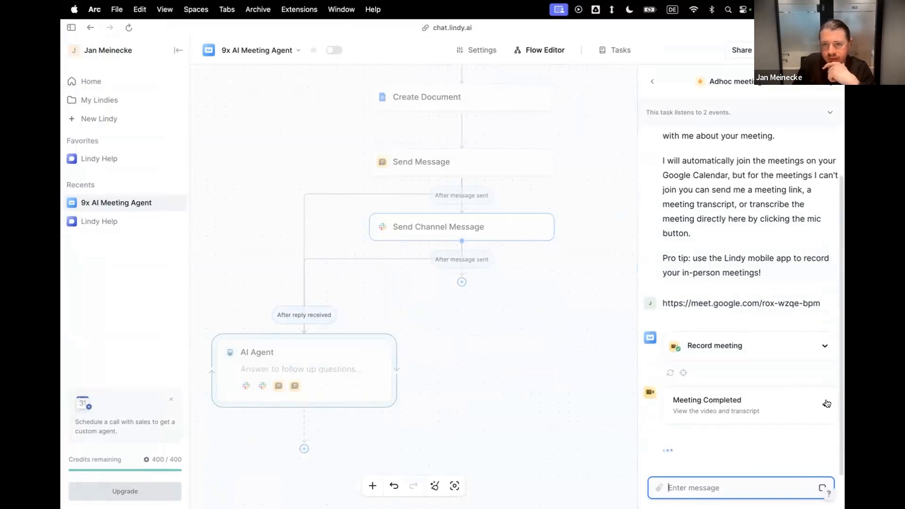
left_click(826, 403)
scroll(772, 360, "down", 3)
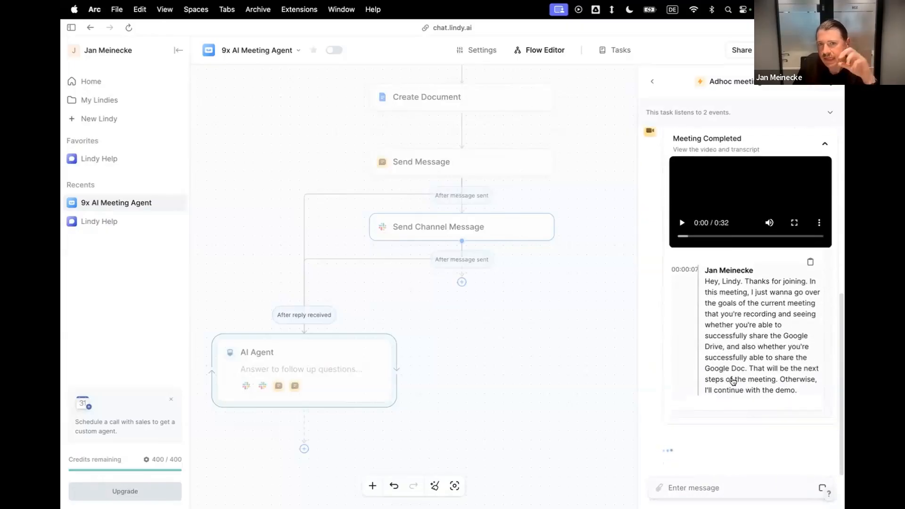
scroll(532, 313, "up", 10)
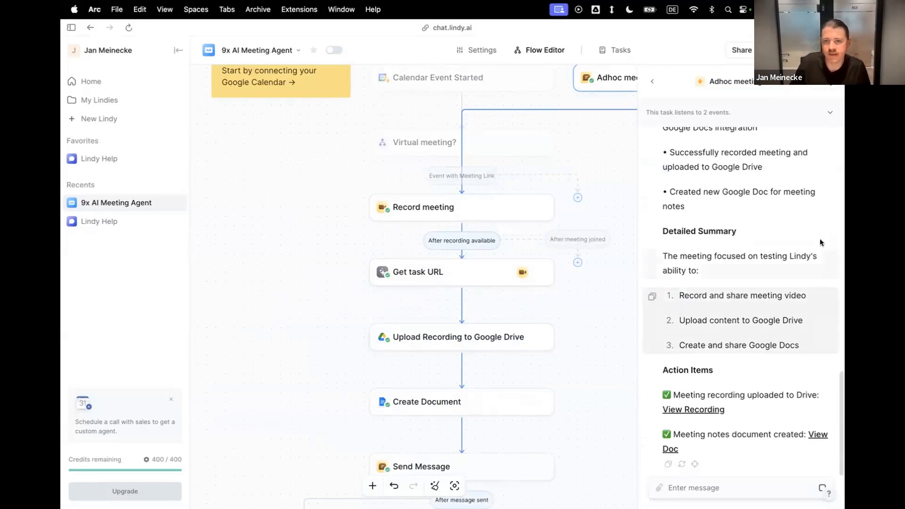
scroll(739, 275, "up", 3)
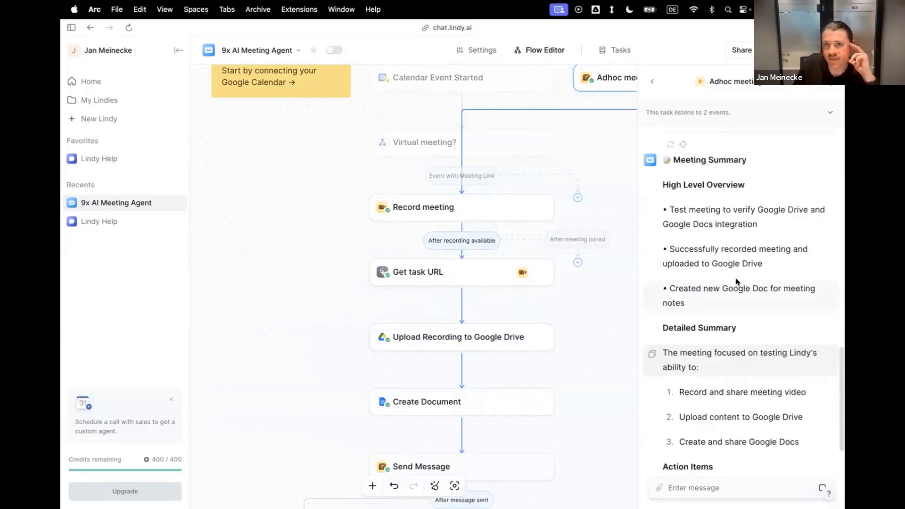
scroll(736, 282, "up", 1)
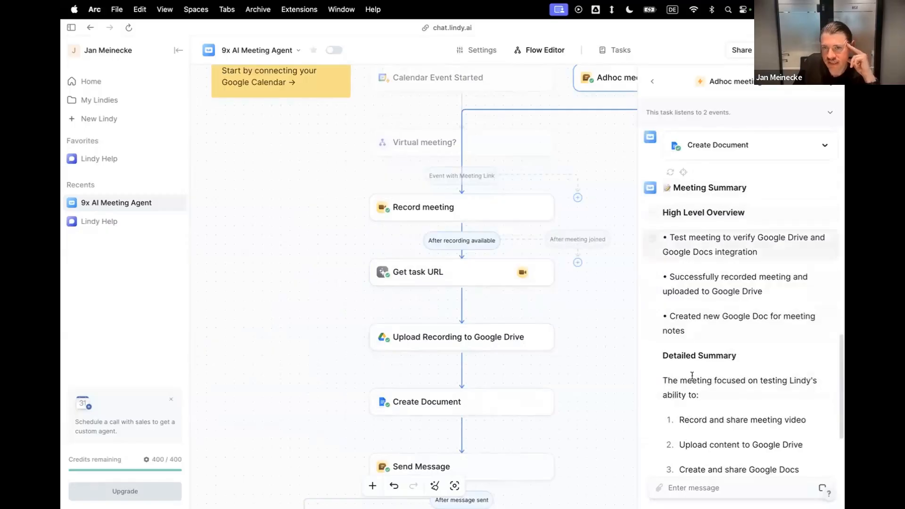
scroll(712, 443, "down", 4)
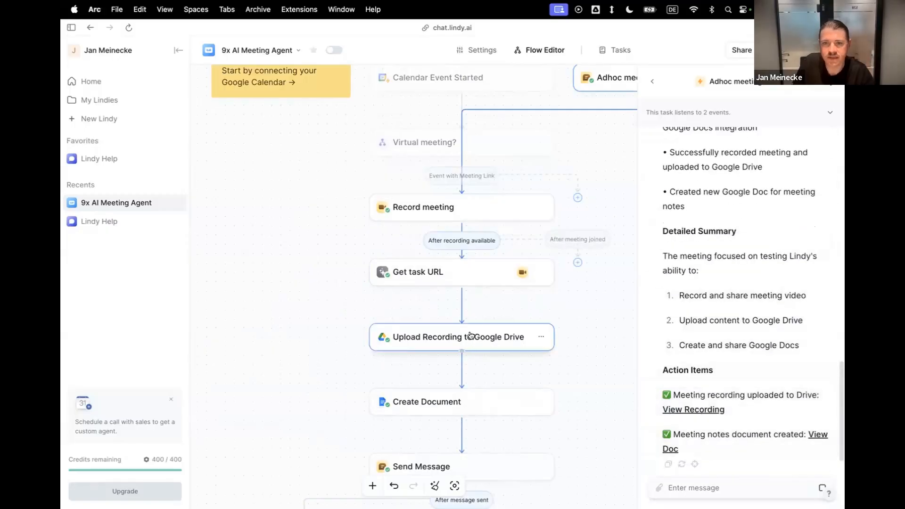
Switch to Slack and examine the newest meeting summary posted by 9x AI Meeting Agent, including its resource links.
key("ctrl+Left")
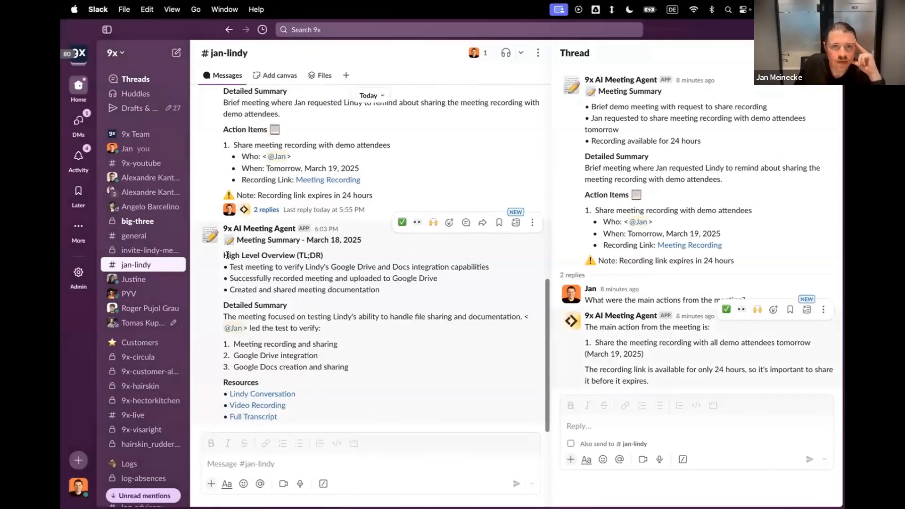
left_click_drag(225, 255, 300, 290)
left_click(342, 377)
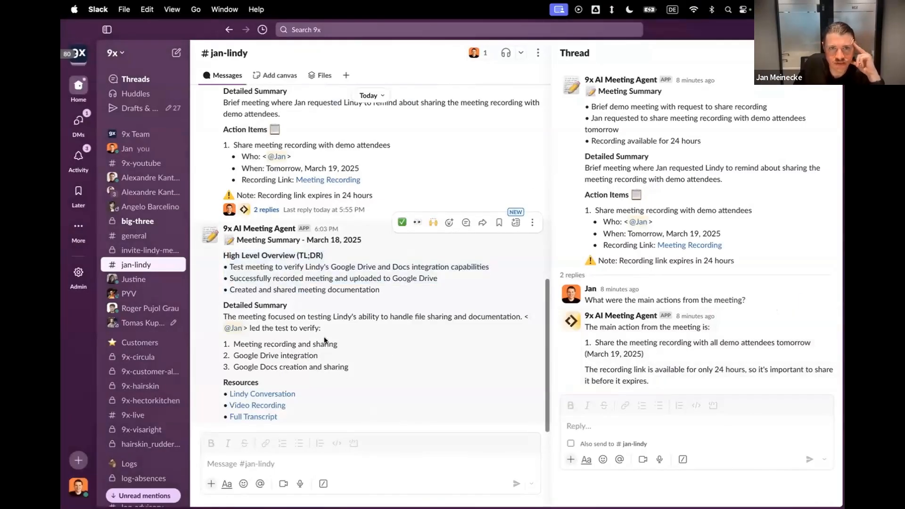
Compare the previous and newest meeting summaries, open the newest one's full transcript document to read it, and close the document.
scroll(268, 215, "up", 3)
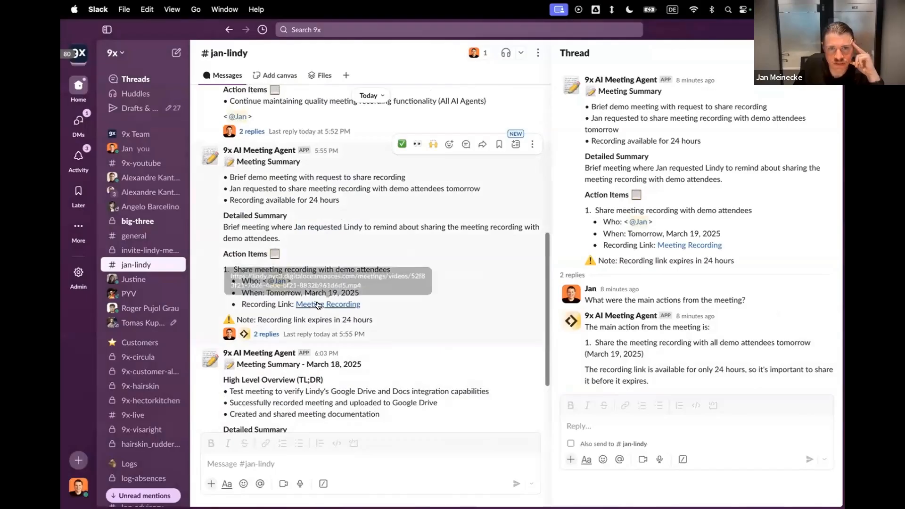
scroll(328, 320, "down", 3)
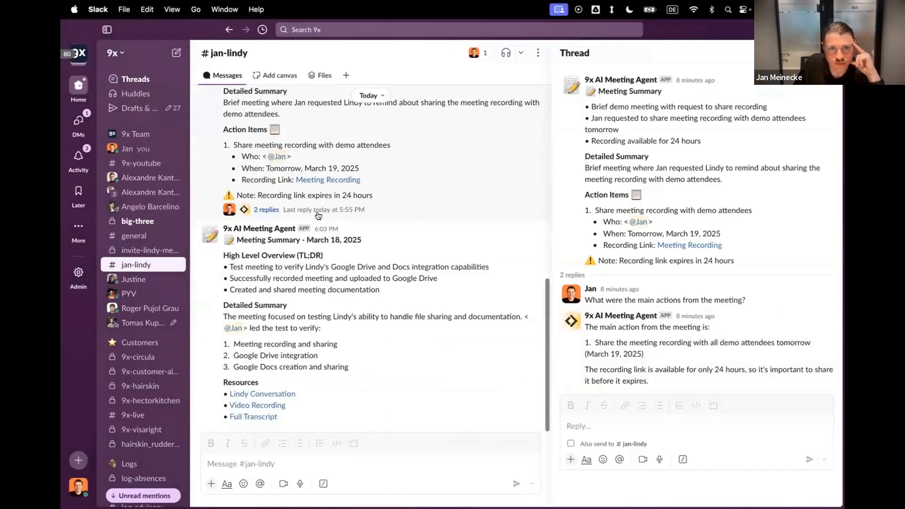
left_click(258, 417)
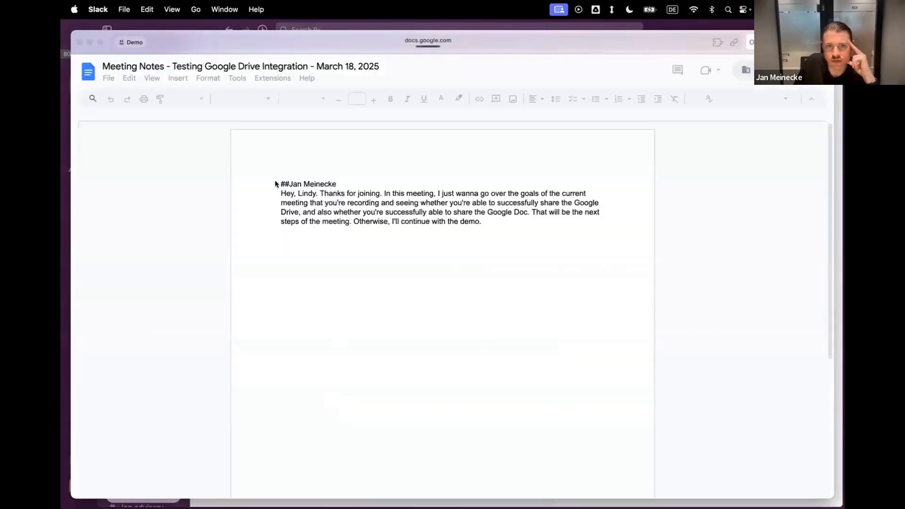
left_click_drag(281, 184, 489, 194)
left_click(336, 187)
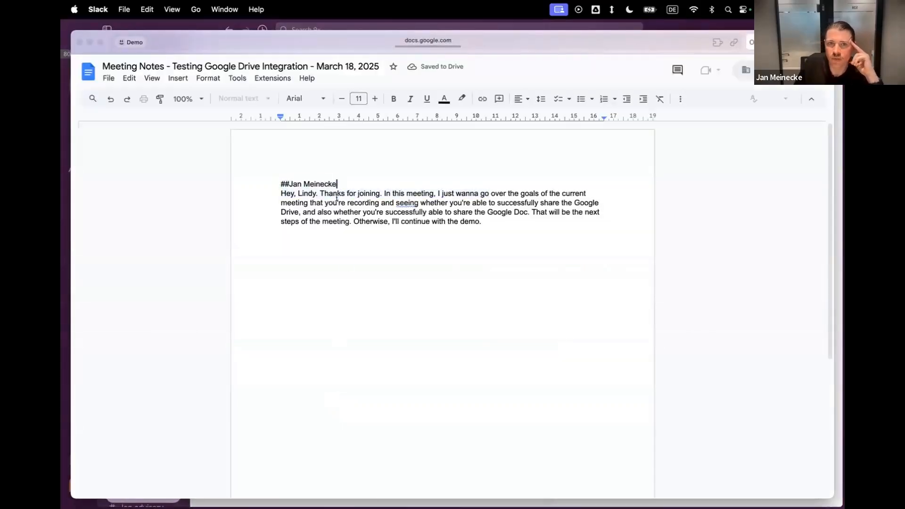
left_click(373, 283)
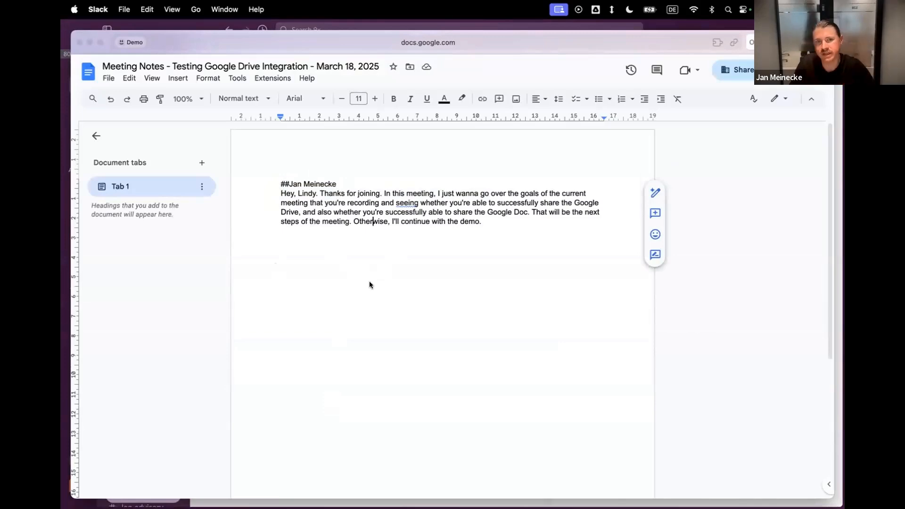
left_click(76, 40)
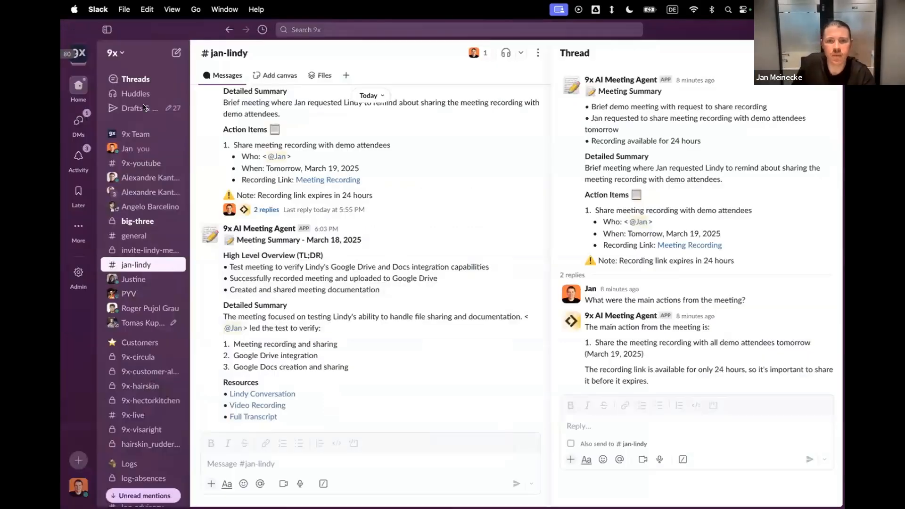
Switch back to the 9x AI Meeting Agent flow in Lindy and close the test view.
key("ctrl+Right")
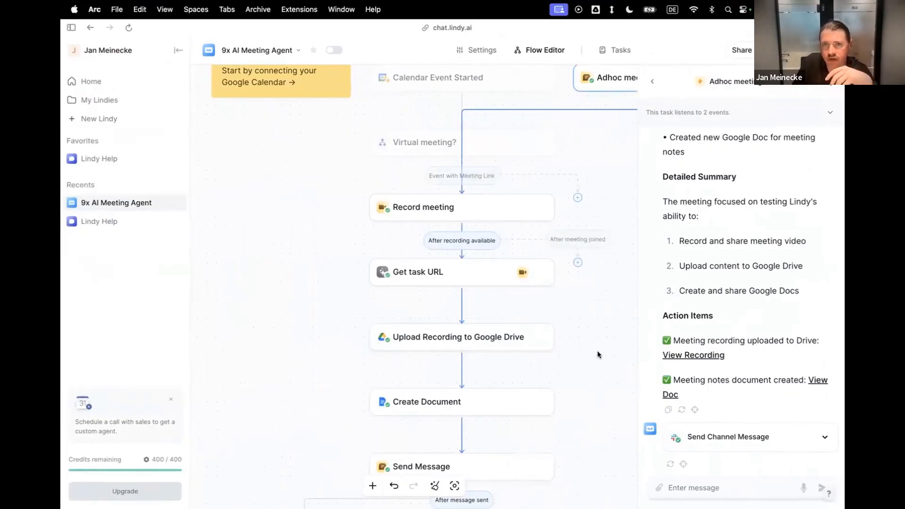
left_click(652, 85)
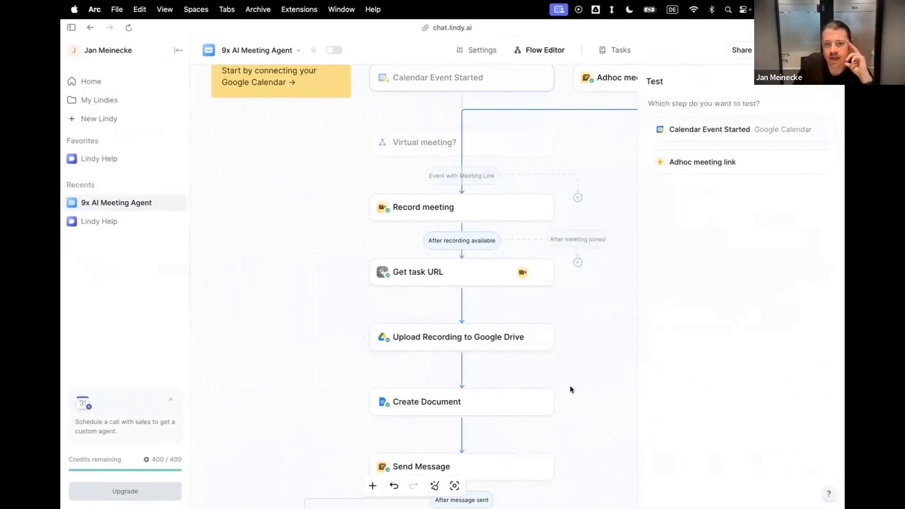
left_click(833, 85)
Add the Google Docs Get Document action as a skill of the AI Agent step that answers follow-up questions.
scroll(654, 289, "down", 4)
scroll(655, 296, "down", 5)
left_click(426, 320)
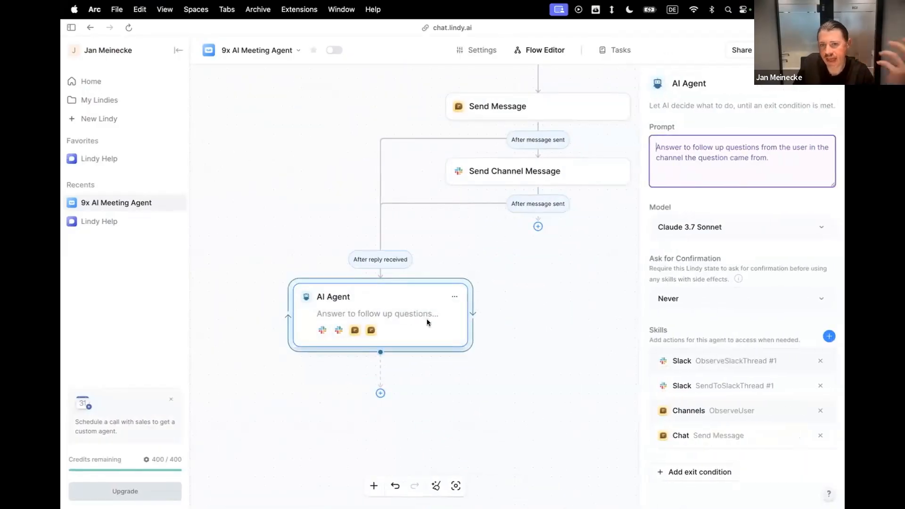
left_click(829, 336)
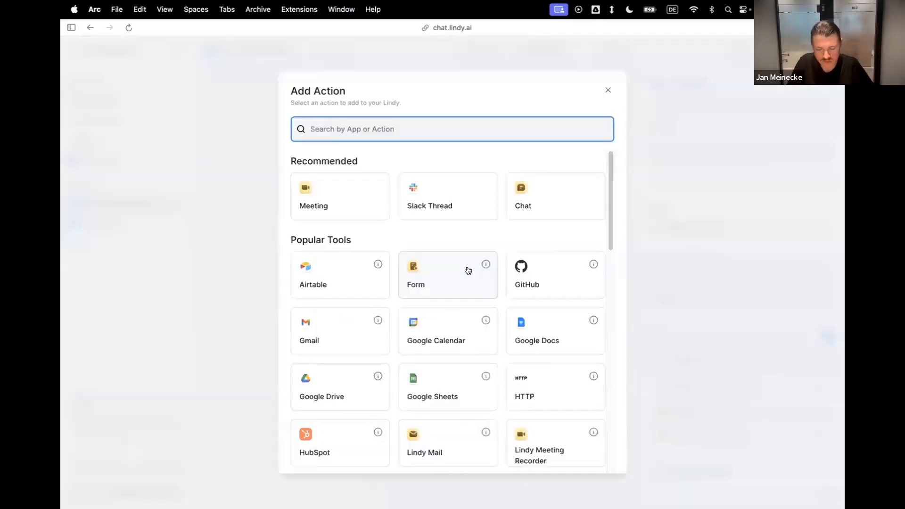
type("google")
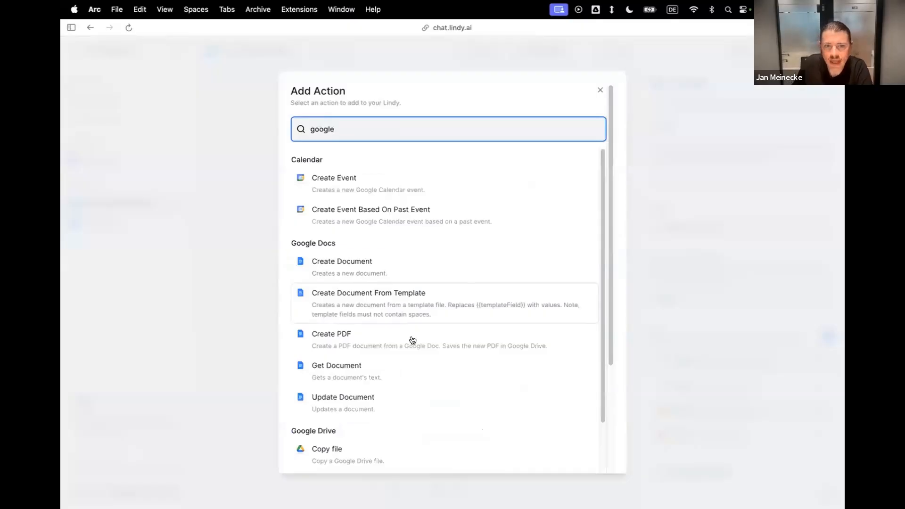
left_click(361, 375)
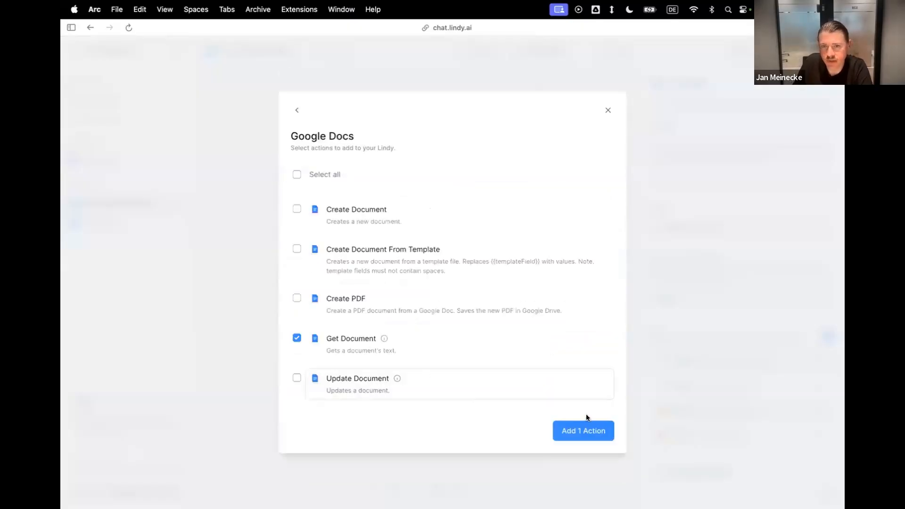
left_click(589, 430)
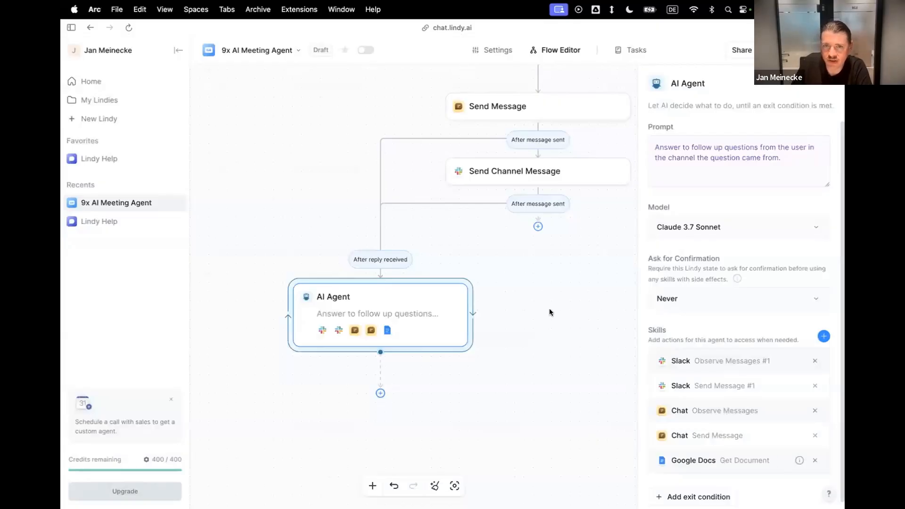
Examine the steps leading to the AI Agent and read the message prompt of the Slack Send Channel Message step.
scroll(547, 313, "up", 6)
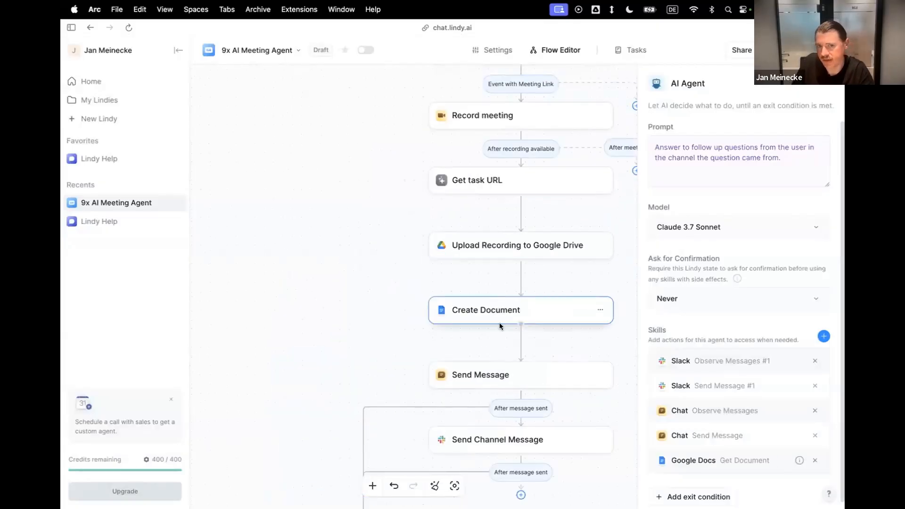
scroll(499, 323, "down", 5)
scroll(526, 363, "left", 1)
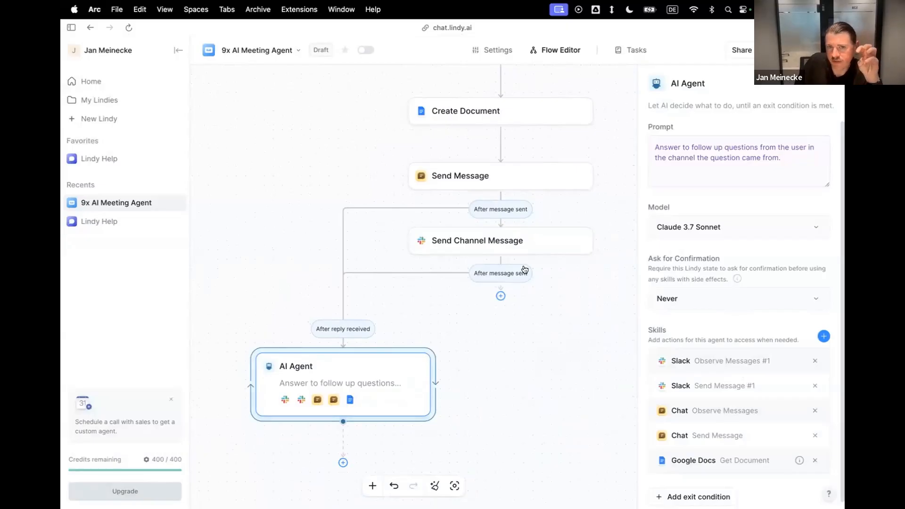
left_click(523, 238)
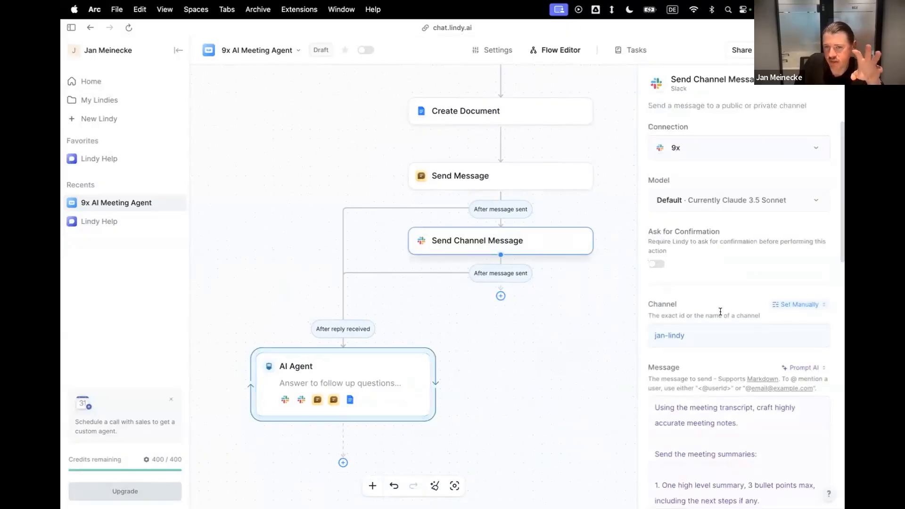
scroll(731, 311, "down", 5)
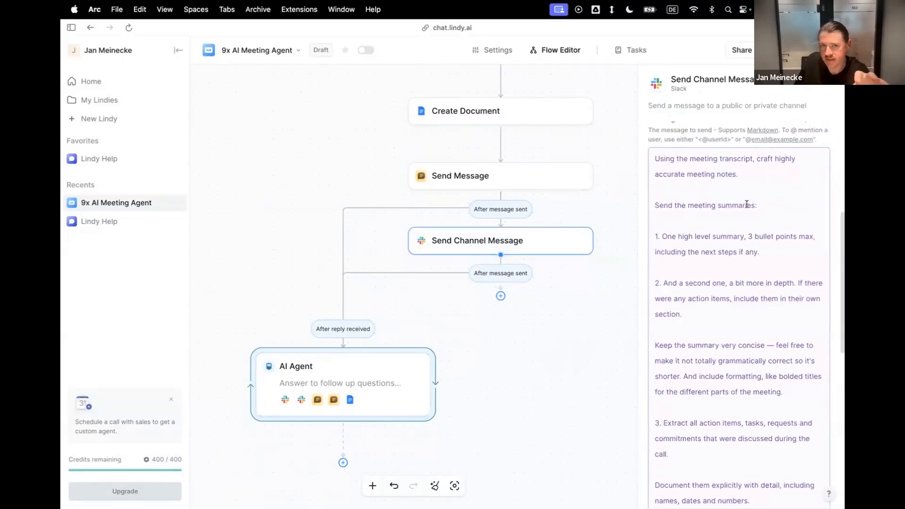
Review the AI Agent step's follow-up prompt and its list of skills, including the Slack Send Message skill.
left_click(379, 400)
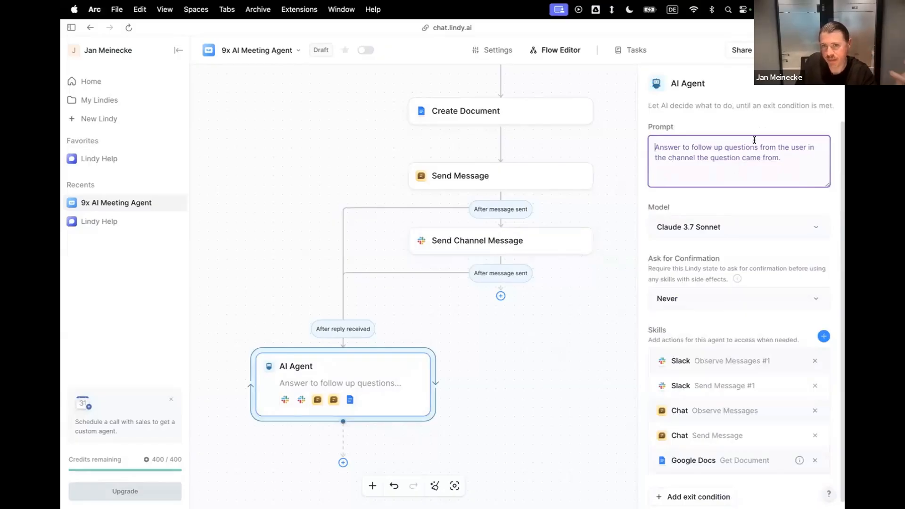
key("super+a")
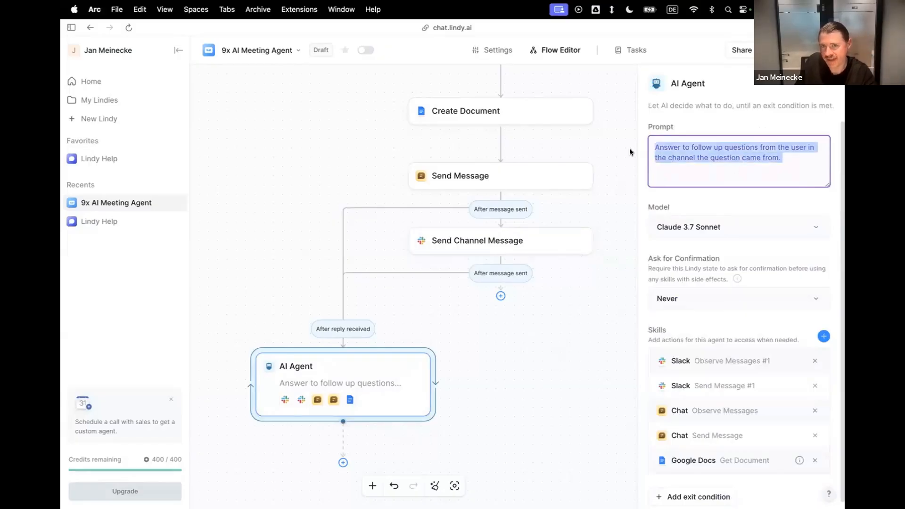
left_click(683, 144)
key("super+a")
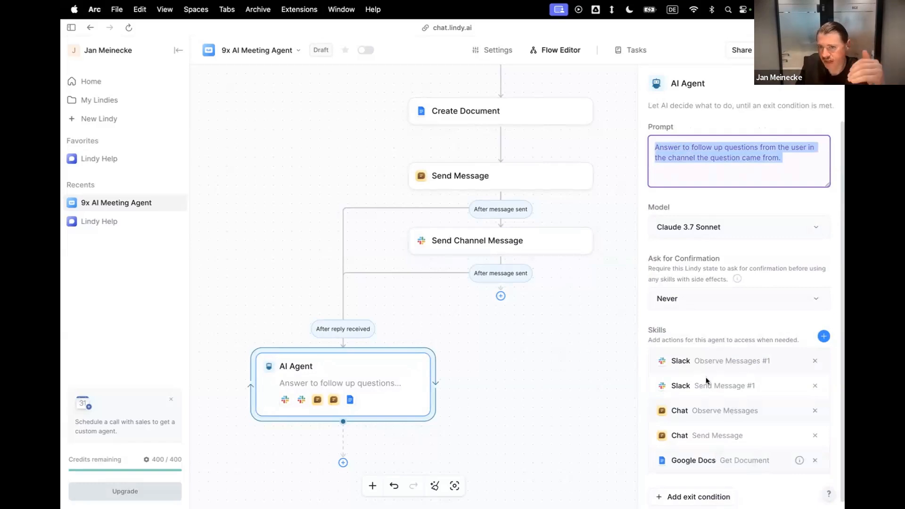
left_click_drag(695, 385, 751, 386)
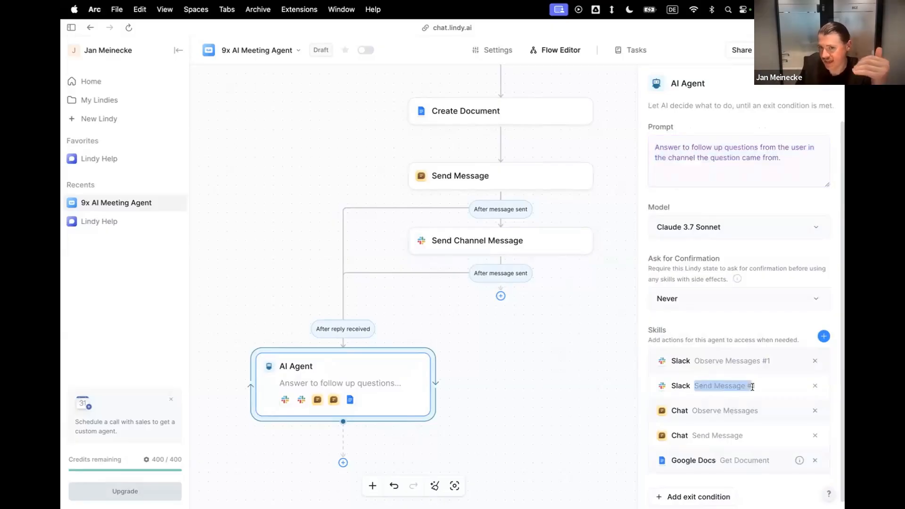
left_click(719, 386)
double_click(717, 386)
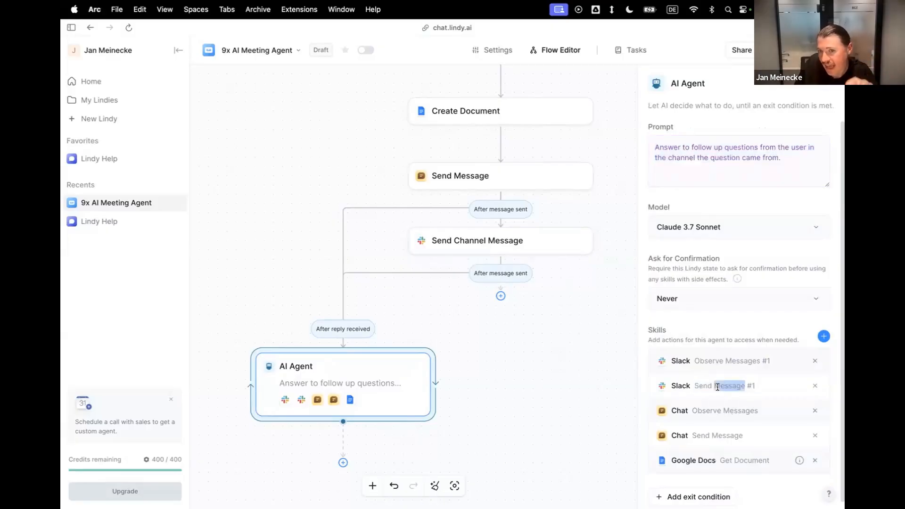
triple_click(717, 386)
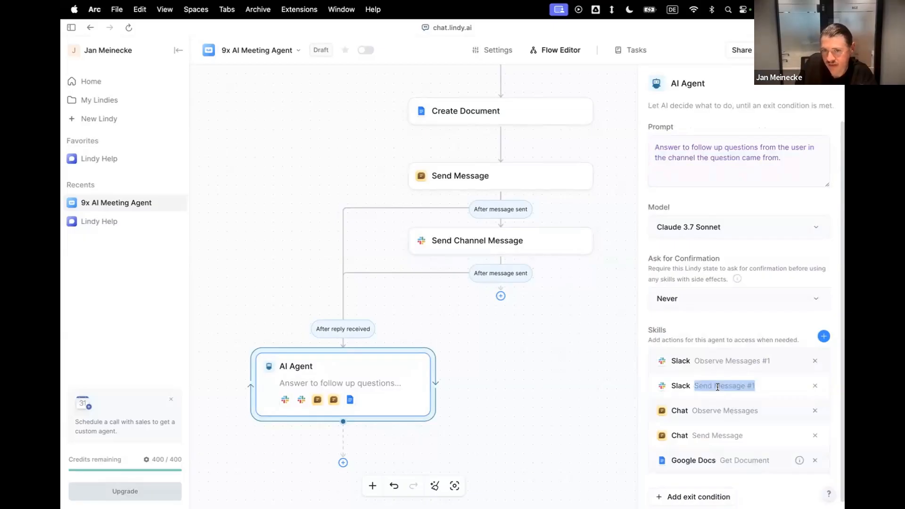
left_click(745, 154)
triple_click(746, 153)
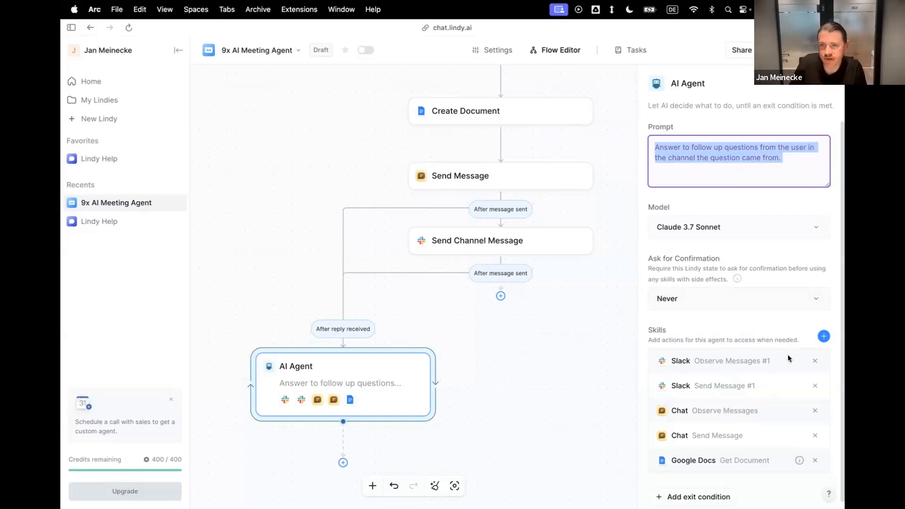
left_click(822, 335)
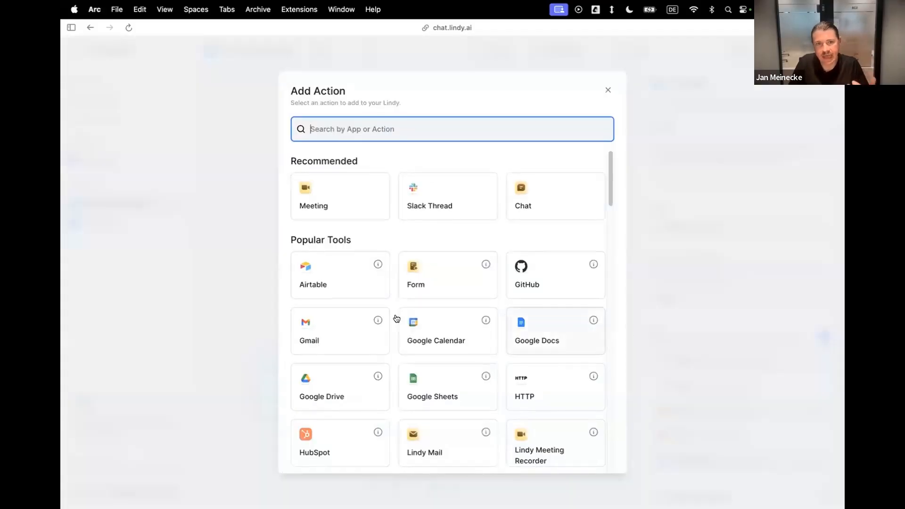
left_click(352, 340)
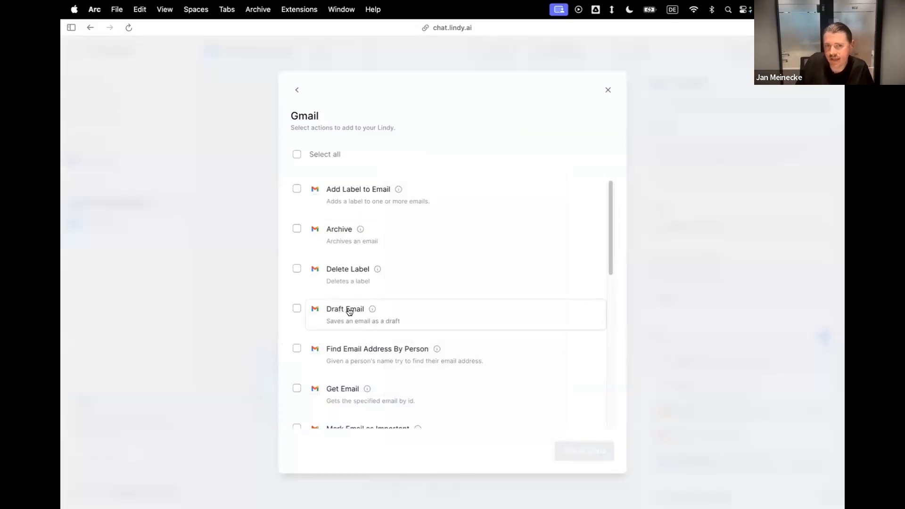
left_click(349, 312)
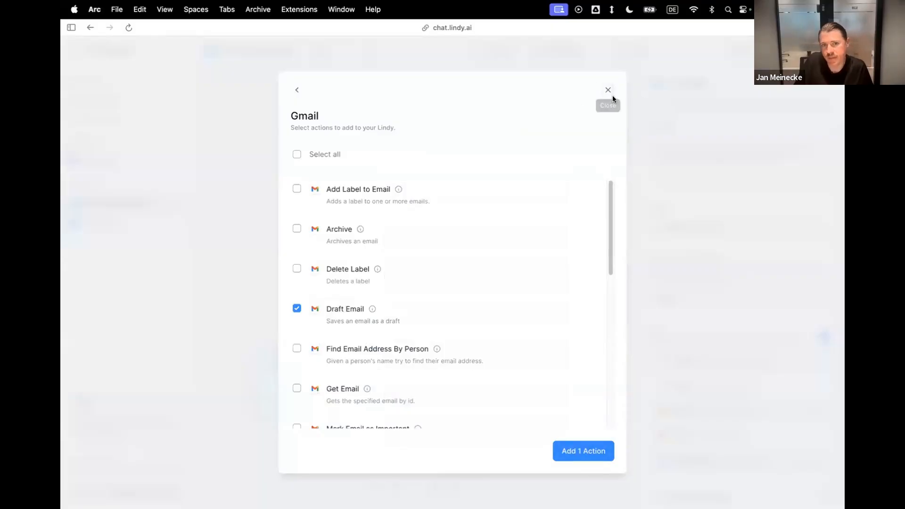
left_click(296, 308)
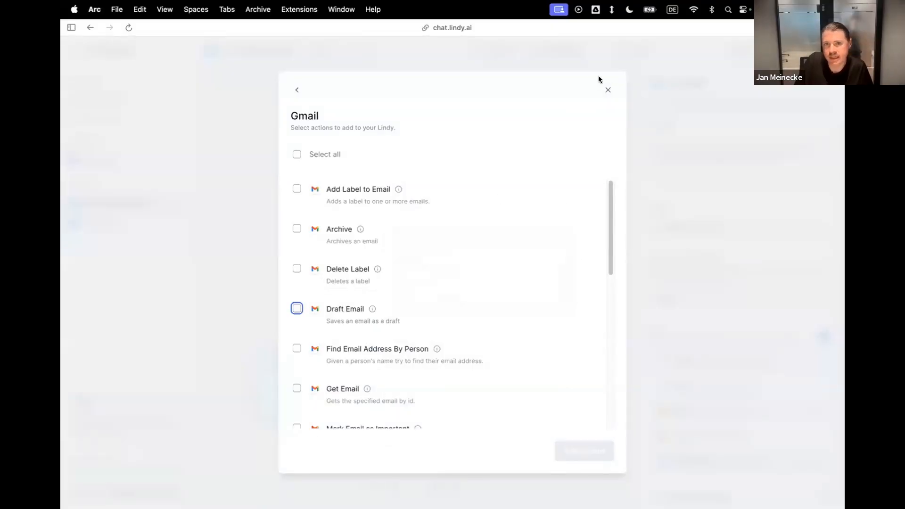
left_click(608, 89)
left_click(705, 169)
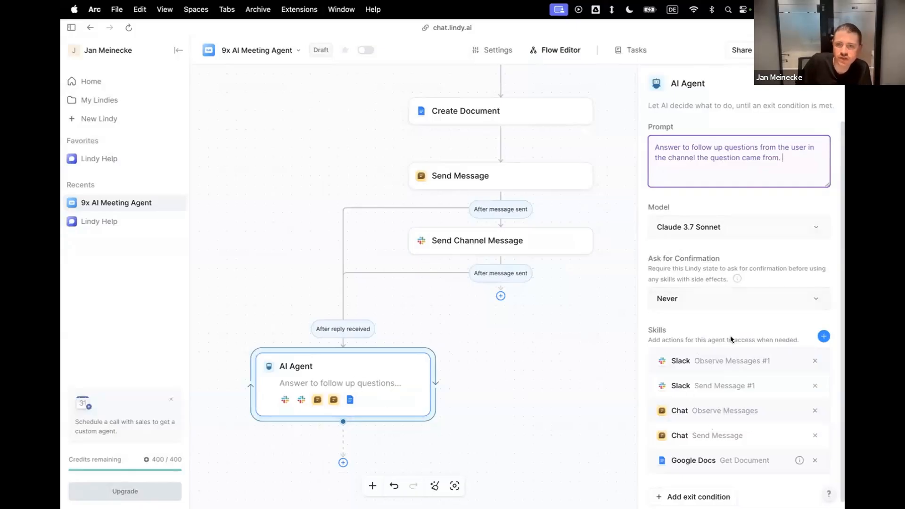
Search the actions available to the AI Agent for Notion, and close the action picker without adding any.
left_click(819, 335)
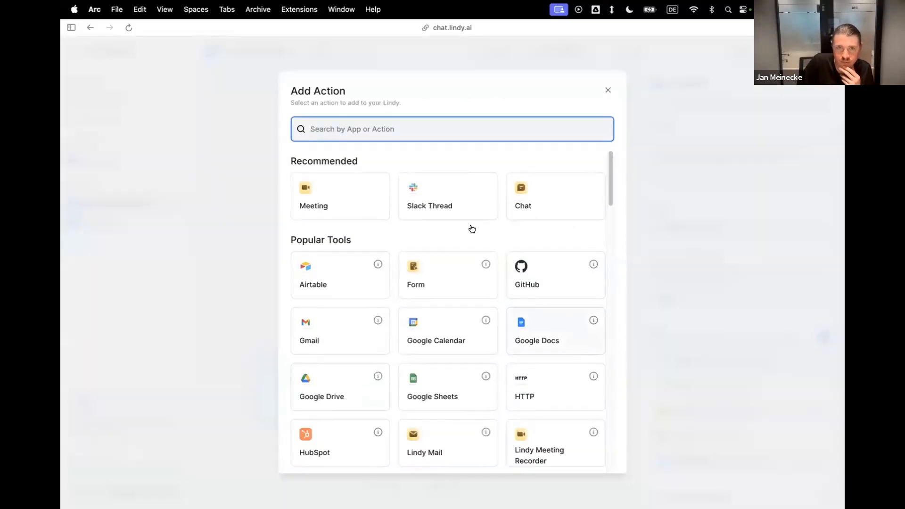
type("notio")
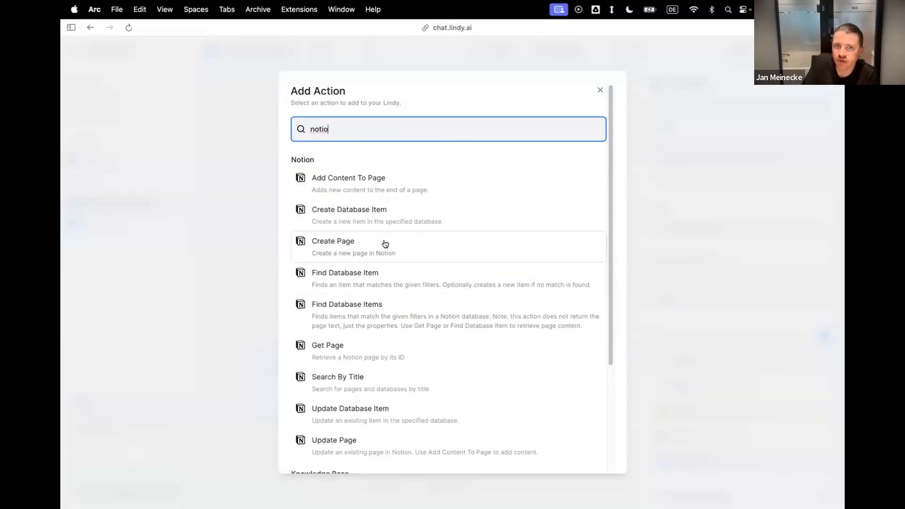
left_click(236, 269)
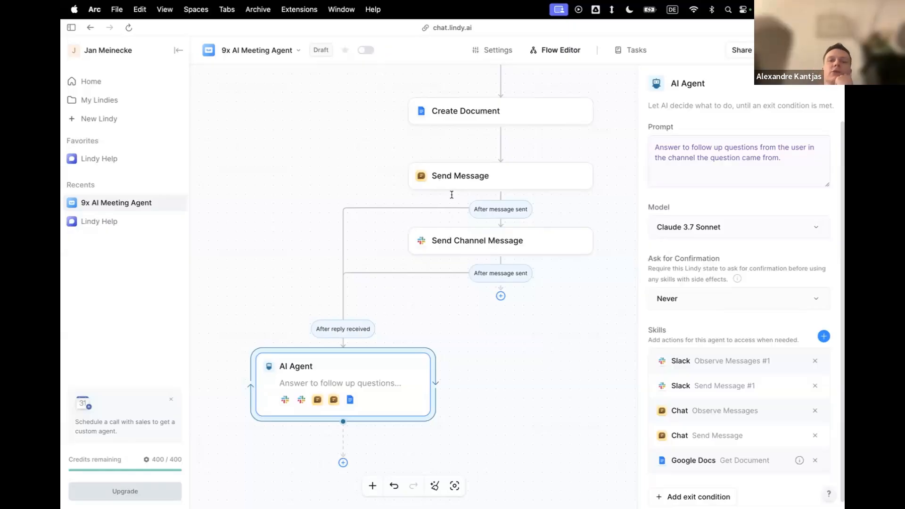
Close the AI Agent settings and look over the whole workflow, up to its Calendar Event Started and Adhoc meeting link triggers.
left_click(289, 120)
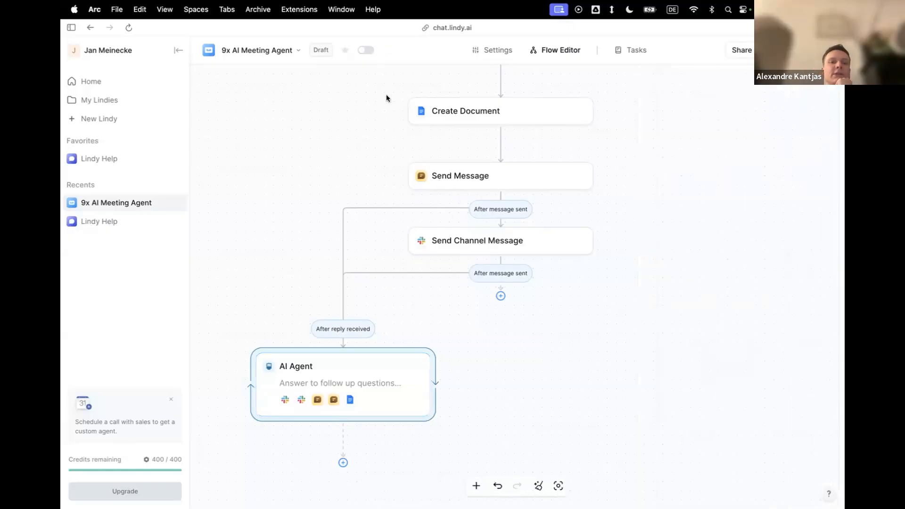
scroll(650, 184, "down", 5)
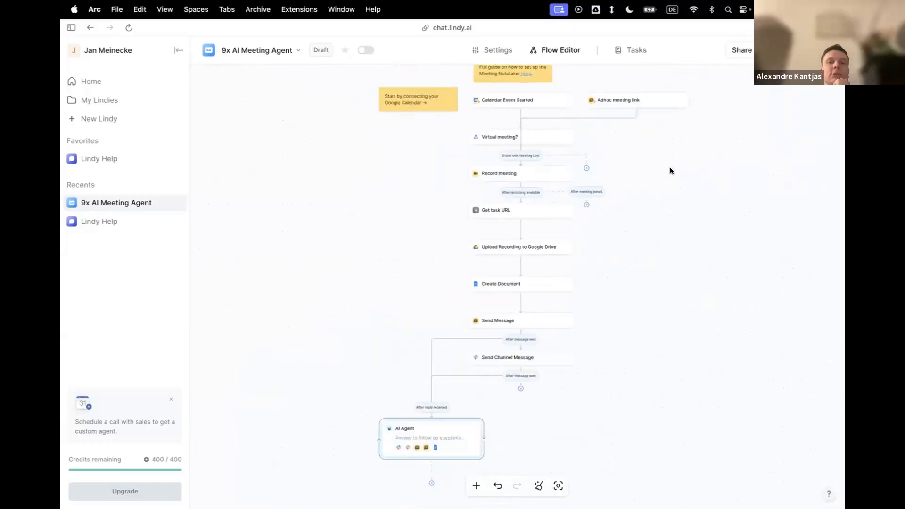
scroll(619, 207, "up", 2)
scroll(542, 240, "up", 2)
scroll(465, 269, "up", 4)
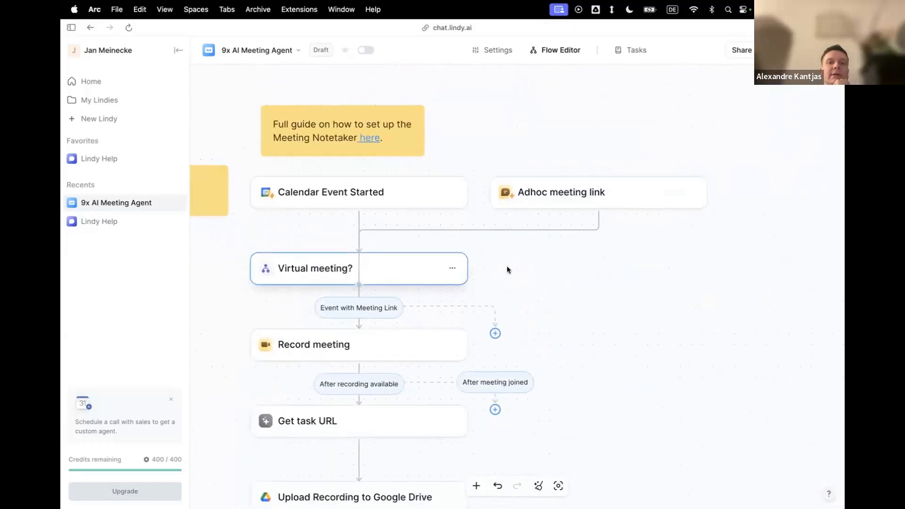
View the Calendar Event Started trigger's settings, and open Google Calendar (calendar.google.com) in a new browser tab.
left_click(385, 190)
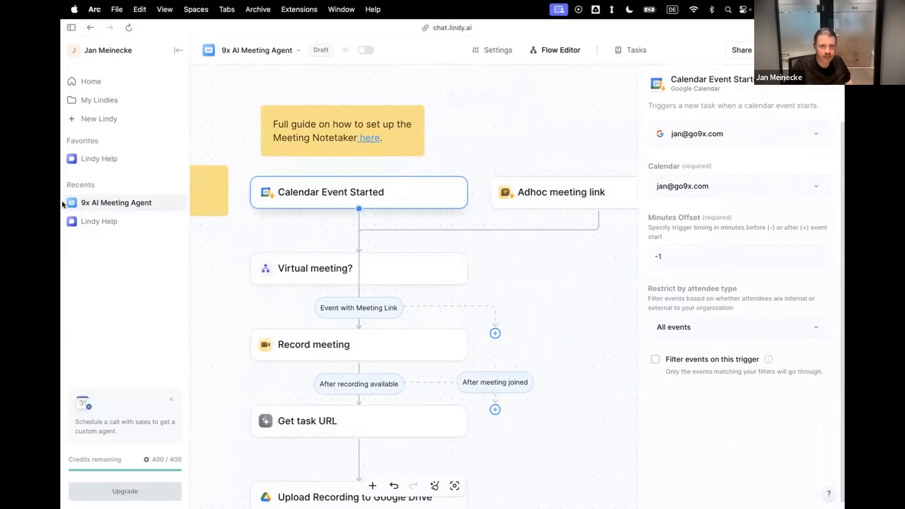
left_click(81, 211)
type("calendar.google.com")
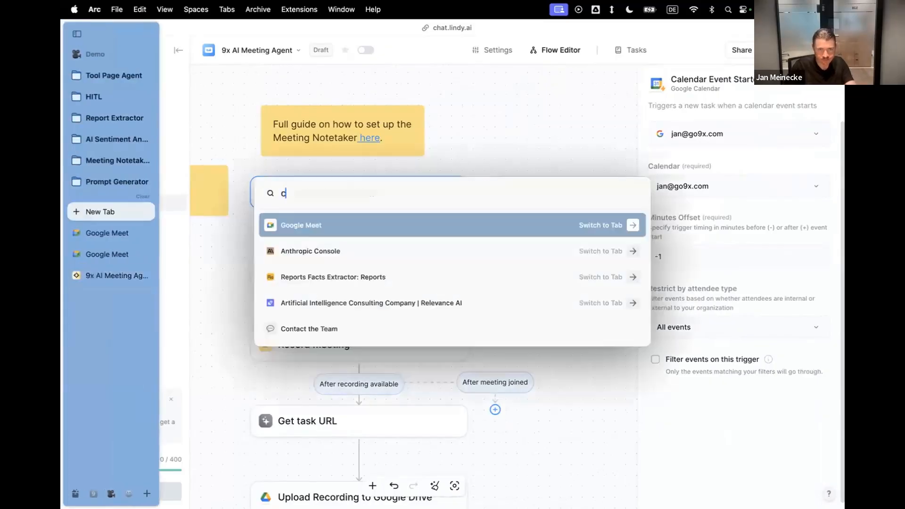
key("Return")
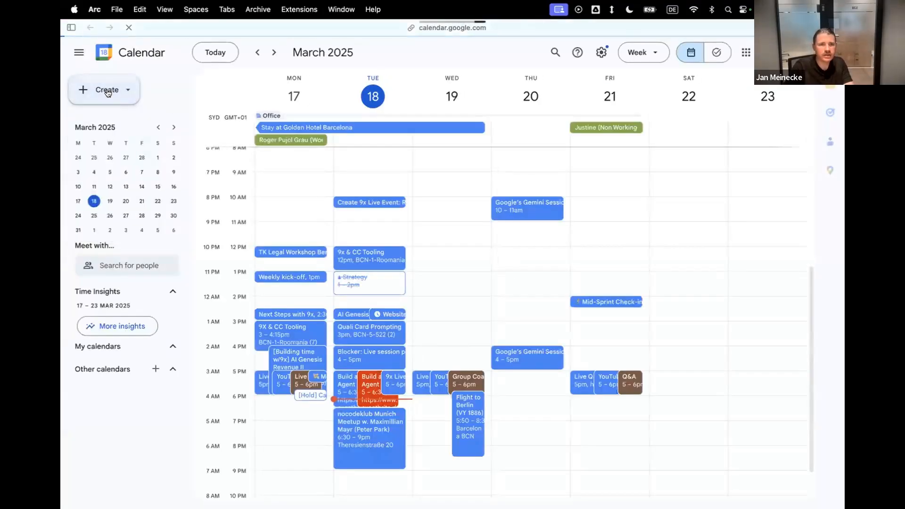
Create and save a calendar event titled Test on Wednesday, 19 March, 11:00am to 12:00pm, and open its details.
left_click(107, 91)
left_click(87, 124)
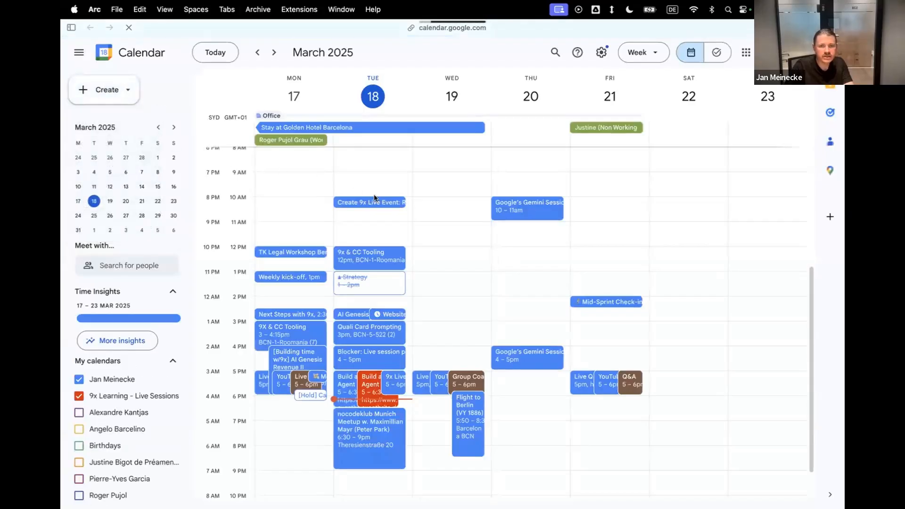
left_click(369, 168)
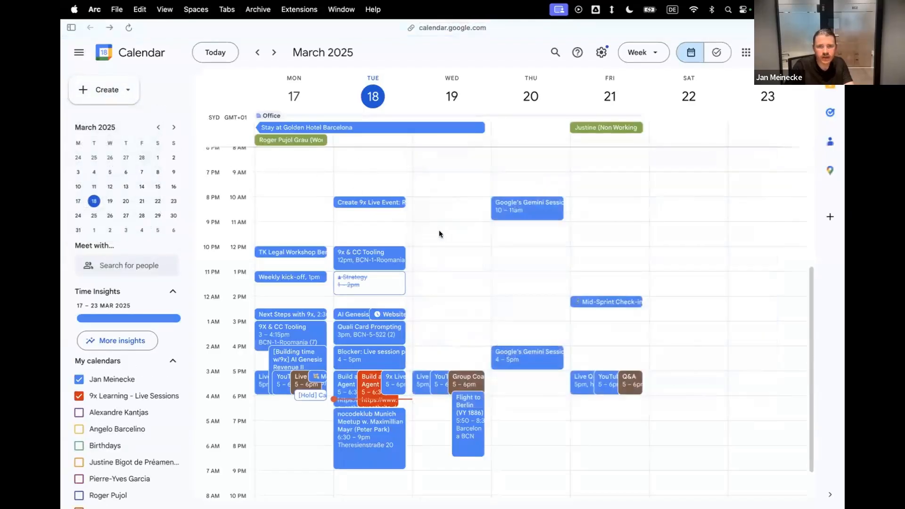
left_click(439, 230)
type("Test")
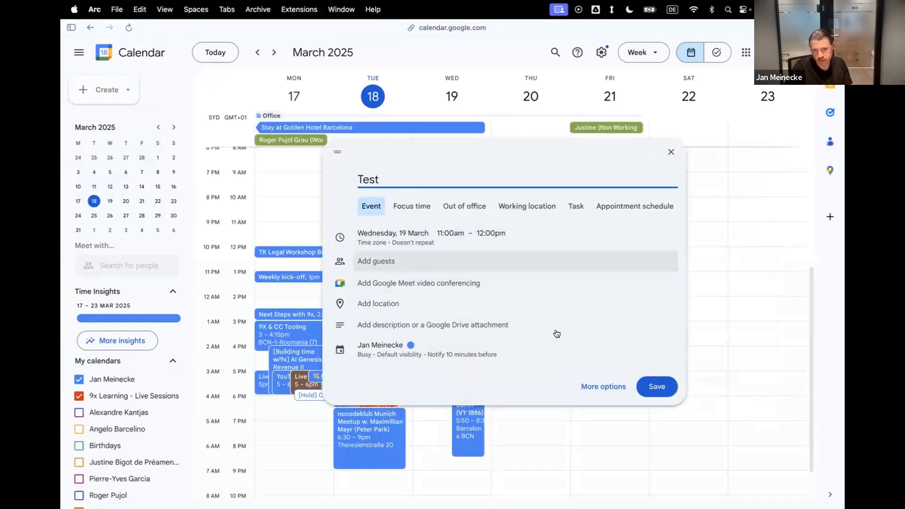
left_click(653, 389)
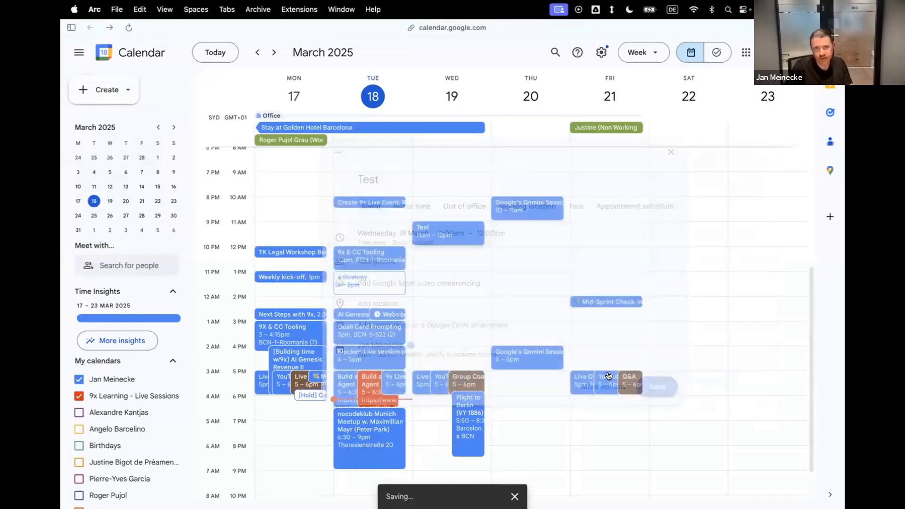
left_click(452, 233)
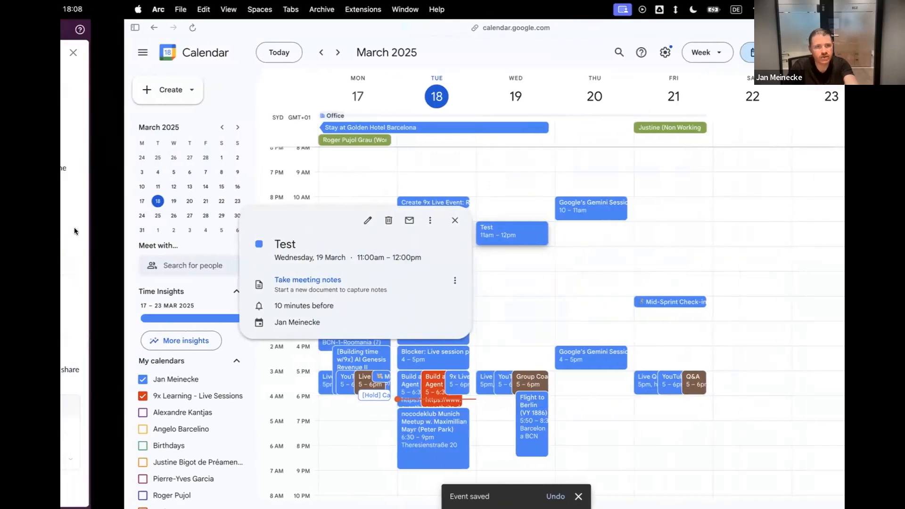
Switch back to the 9x AI Meeting Agent workflow and examine the Virtual meeting? step's Event with Meeting Link condition.
left_click(148, 105)
mouse_move(61, 192)
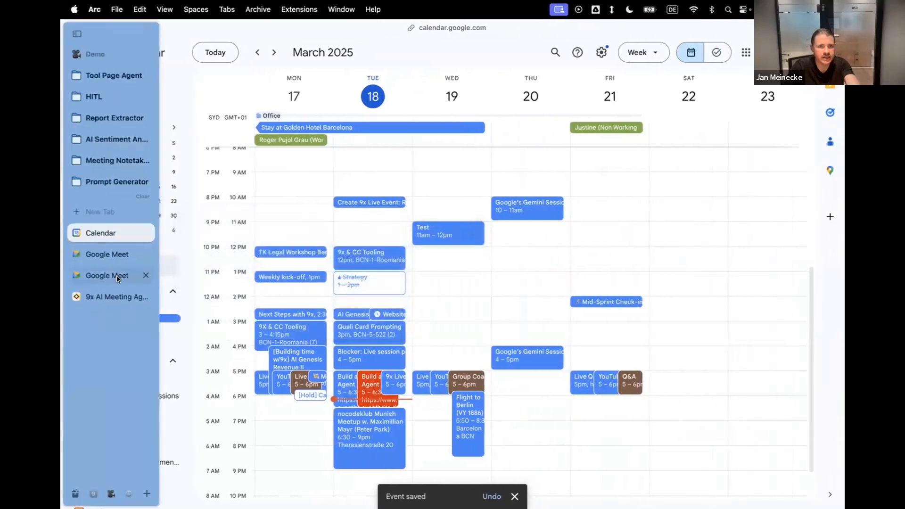
left_click(125, 295)
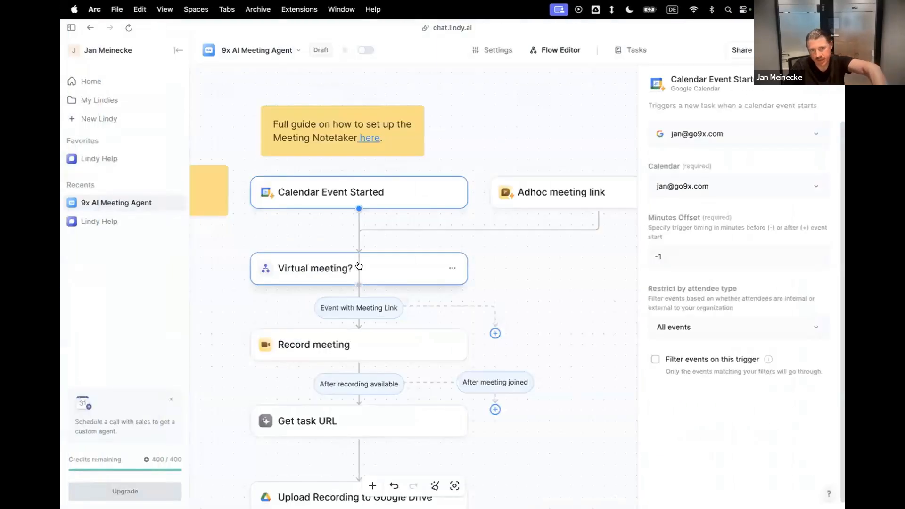
left_click(373, 273)
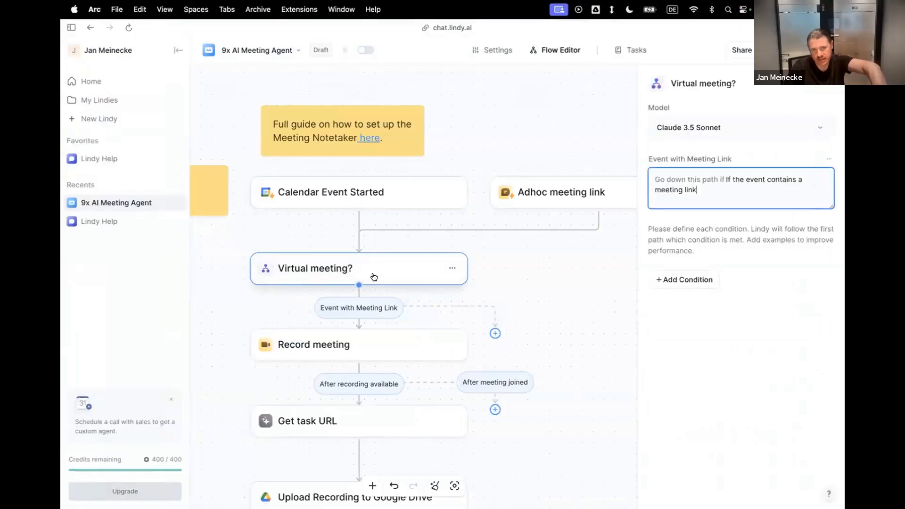
left_click(362, 308)
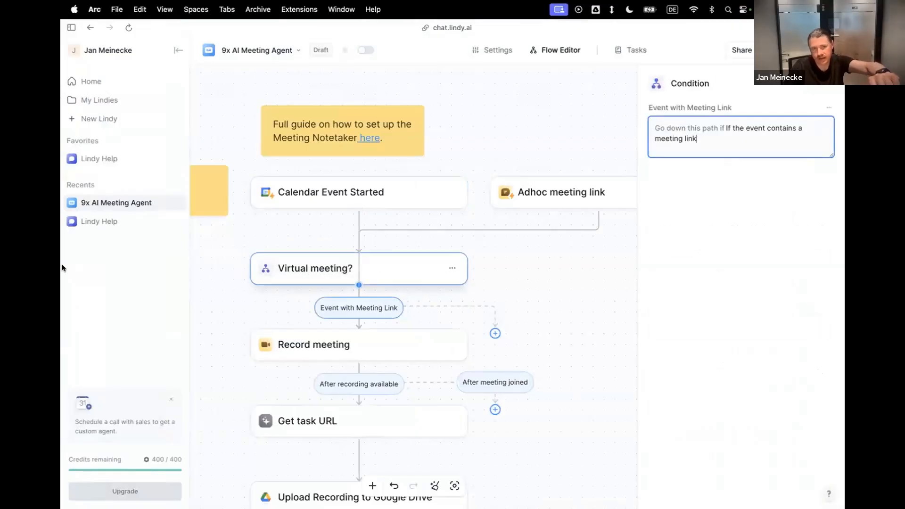
Switch to Google Calendar, add Google Meet video conferencing to the Test event, and save it.
mouse_move(61, 263)
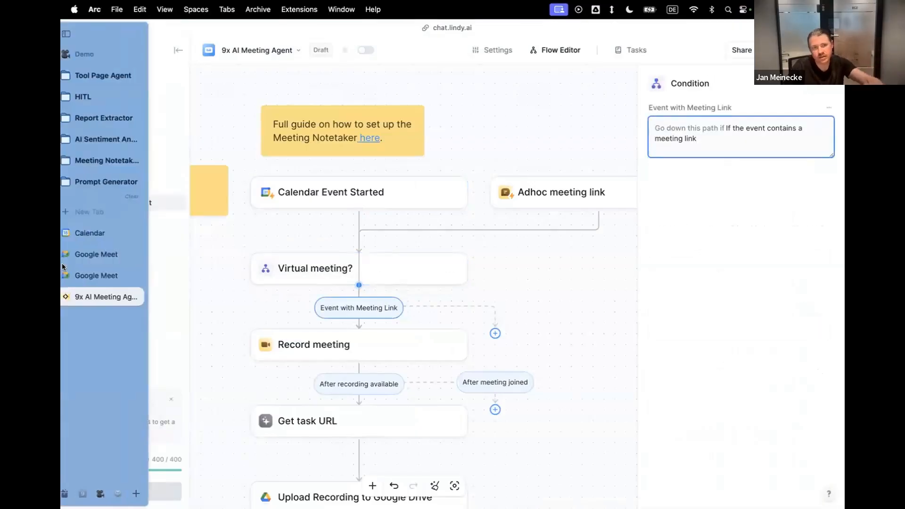
left_click(93, 234)
left_click(419, 228)
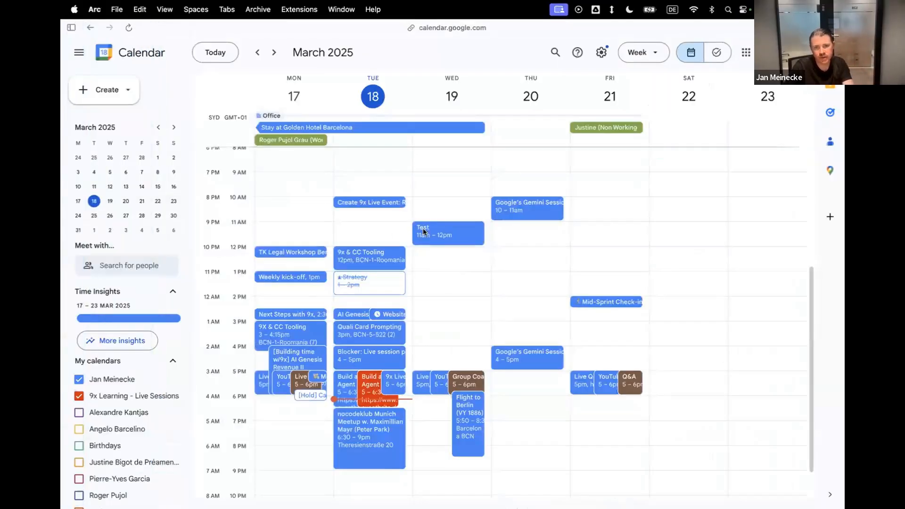
left_click(299, 220)
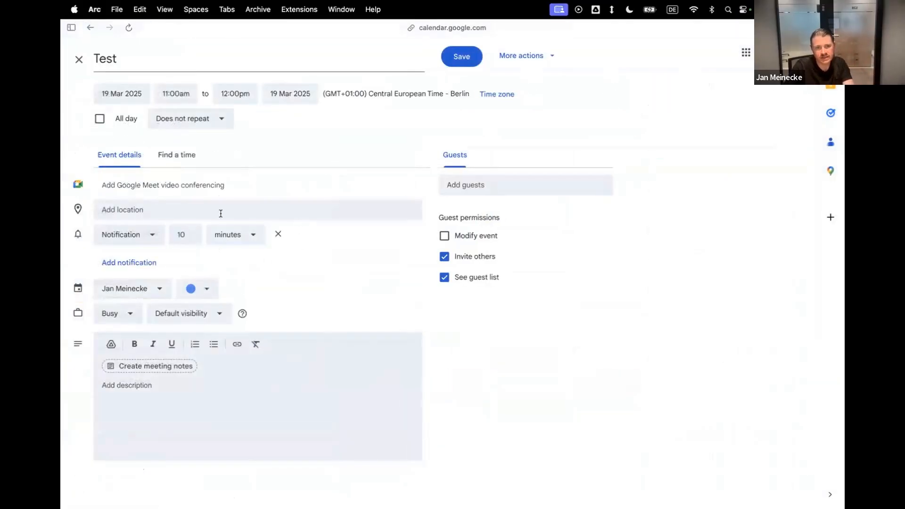
left_click(166, 186)
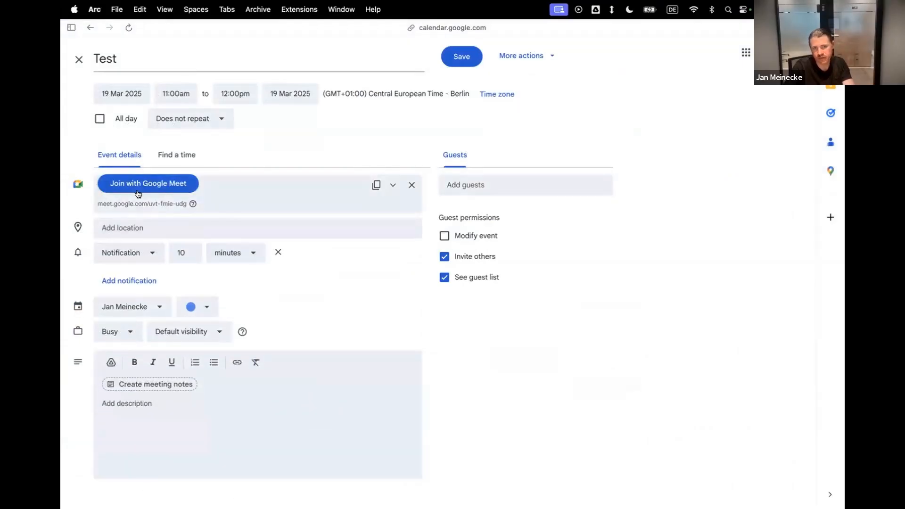
left_click(461, 56)
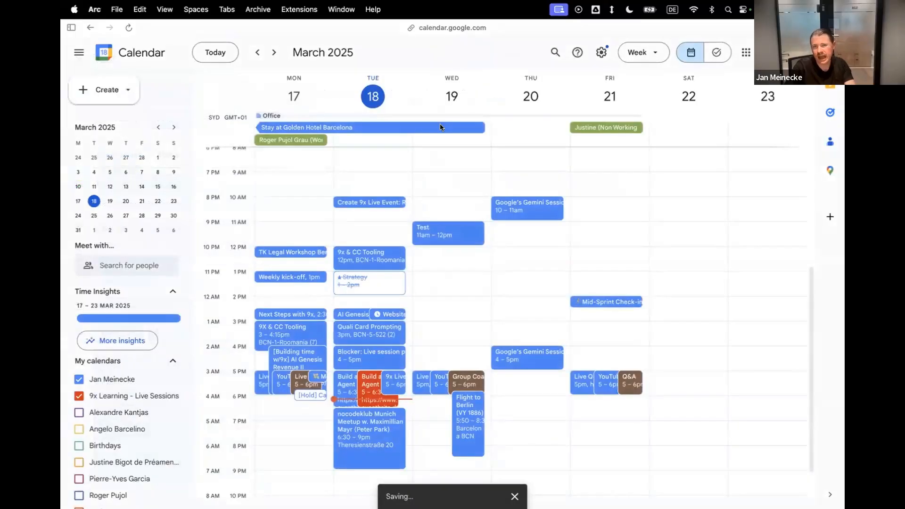
Return to the Lindy workflow and review the Minutes Offset of the Calendar Event Started trigger, leaving the settings closed.
mouse_move(62, 237)
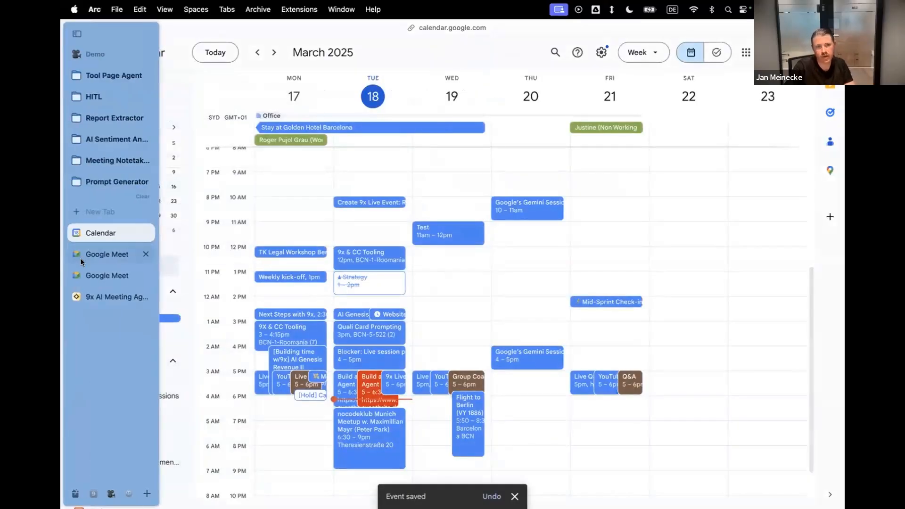
left_click(109, 298)
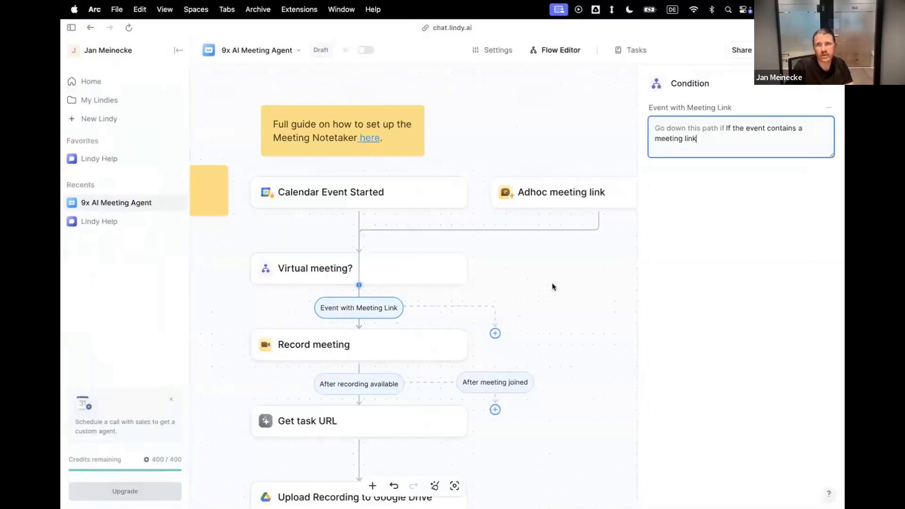
left_click(552, 283)
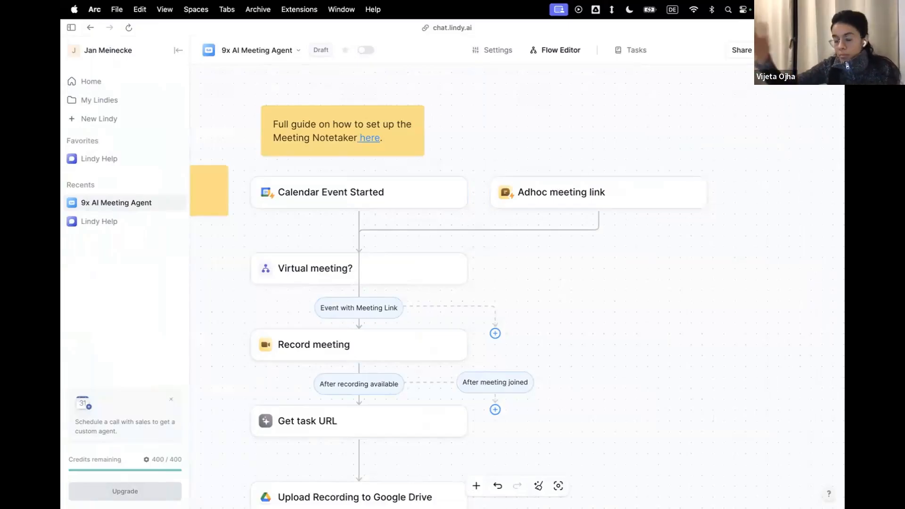
left_click(402, 198)
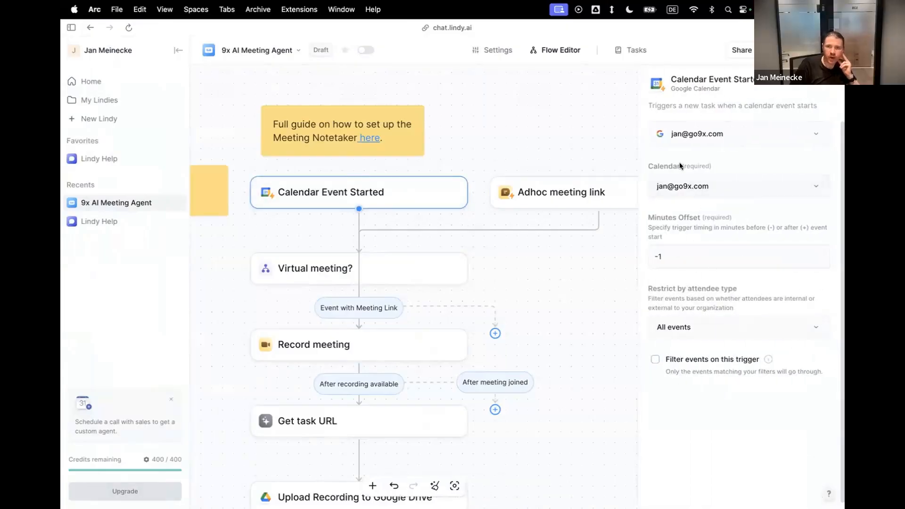
double_click(657, 246)
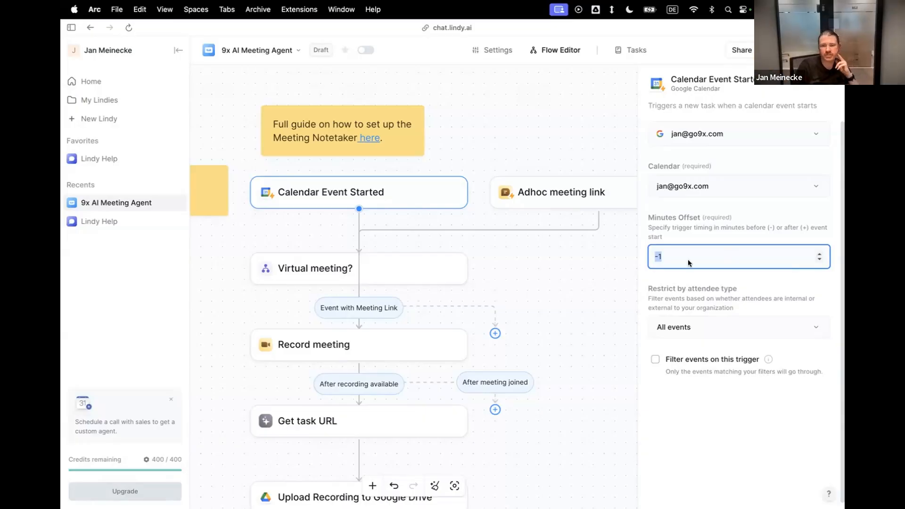
left_click(695, 237)
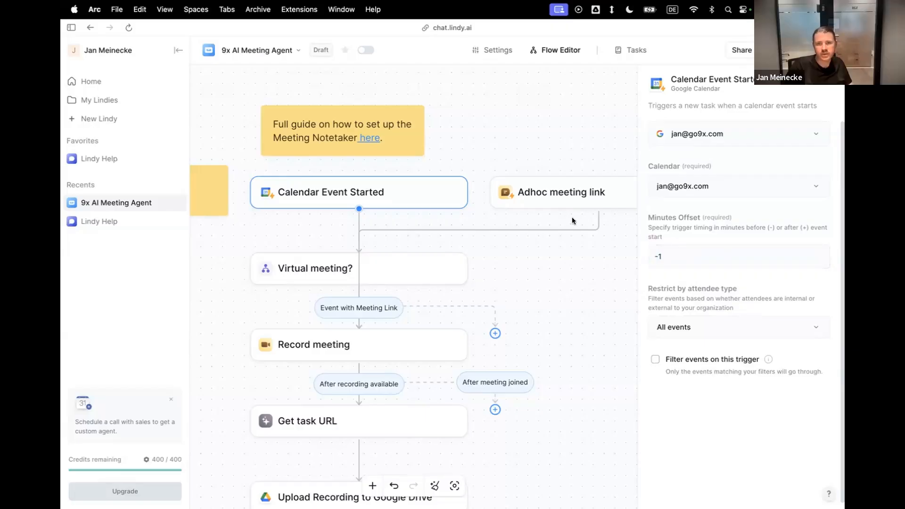
left_click(545, 151)
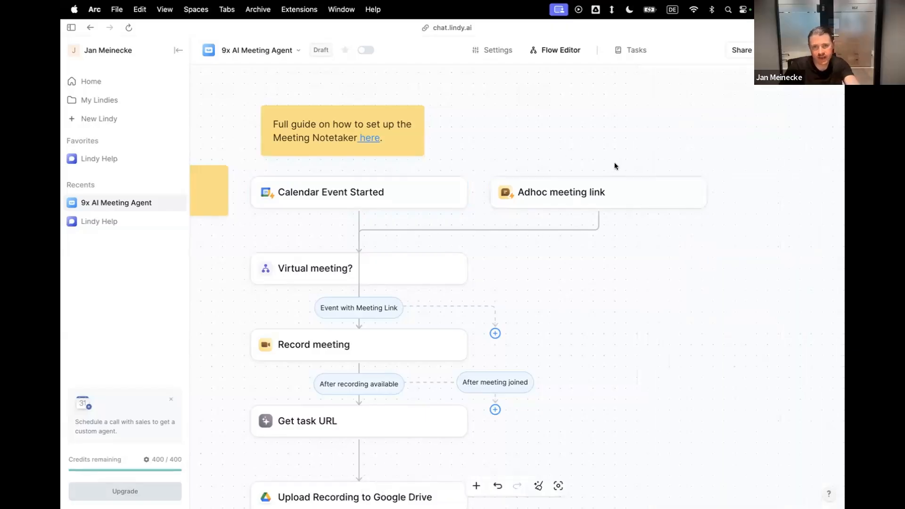
Add a Slack Message Received trigger beside Adhoc meeting link, and connect it to the Virtual meeting? step.
left_click_drag(500, 190, 443, 227)
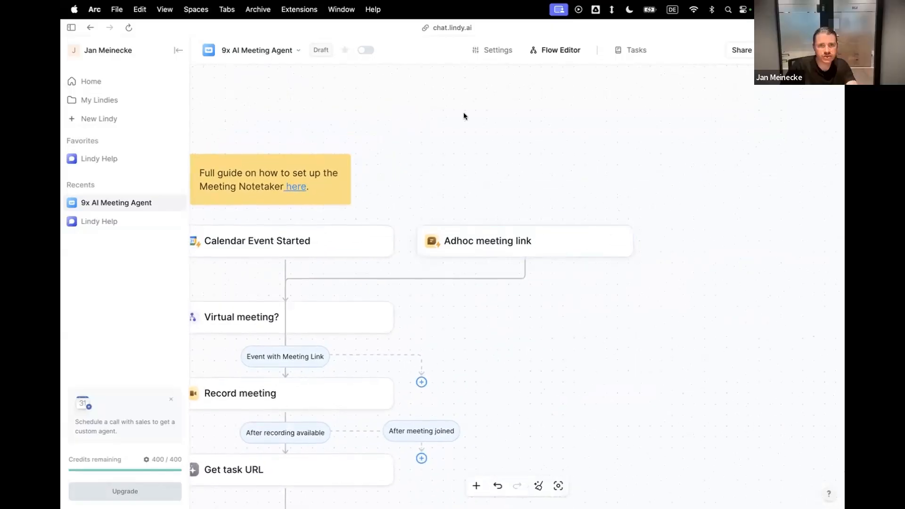
scroll(508, 148, "down", 3)
scroll(482, 154, "left", 3)
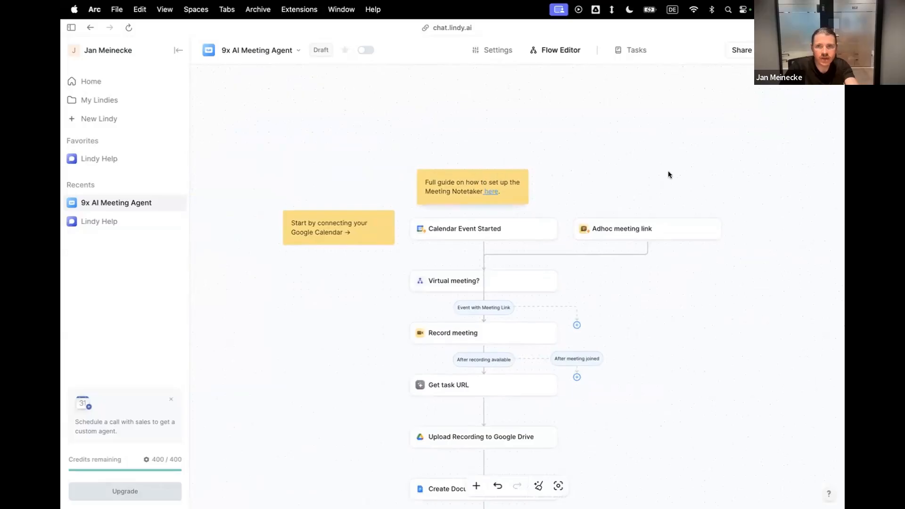
scroll(668, 171, "right", 1)
right_click(716, 214)
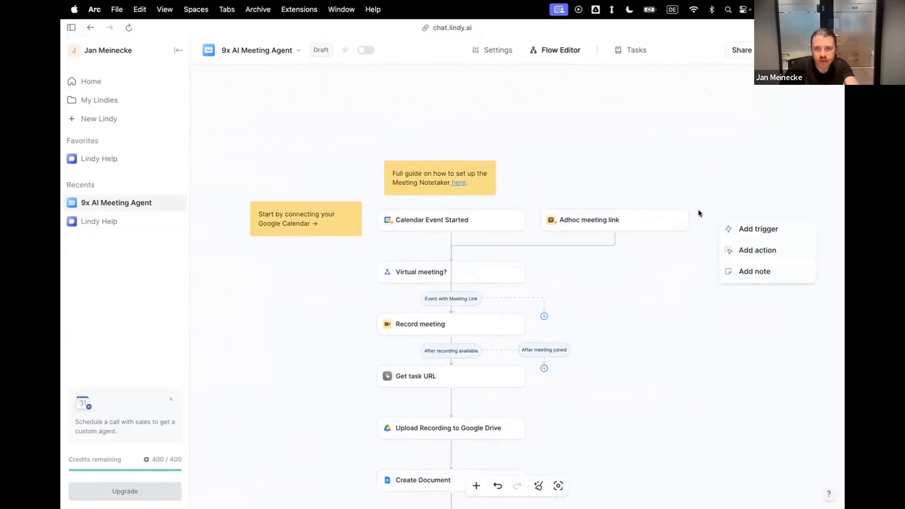
left_click(747, 230)
type("slack")
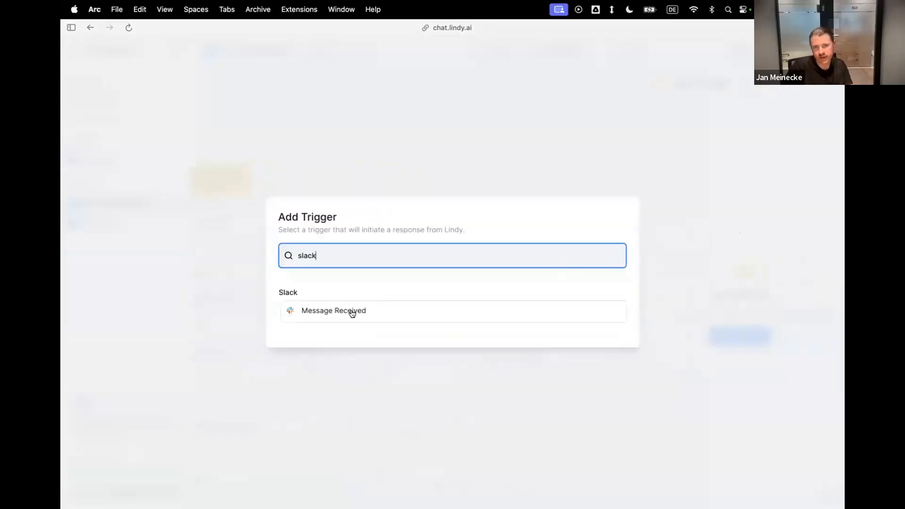
left_click(352, 312)
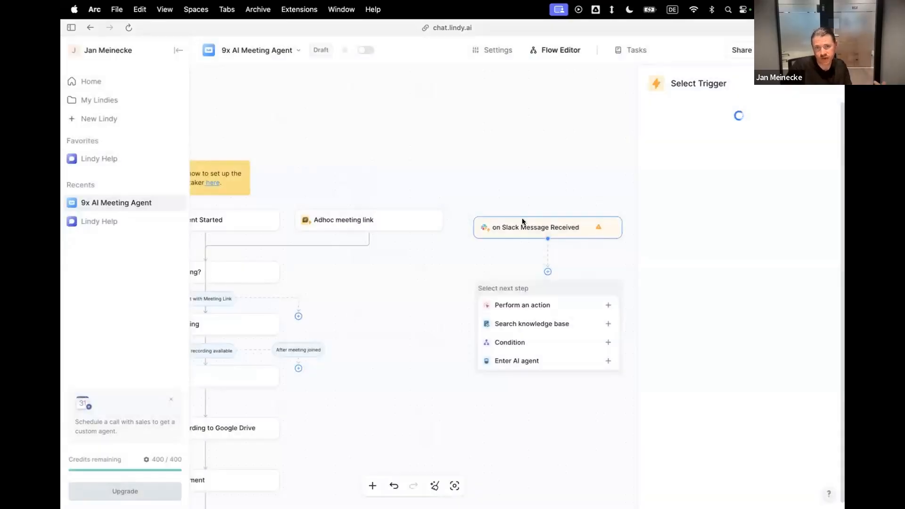
left_click_drag(550, 211, 548, 214)
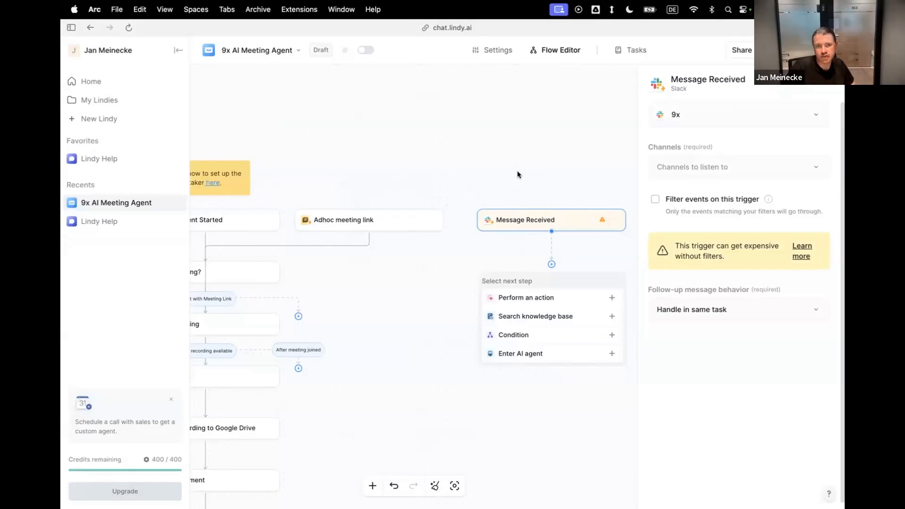
left_click_drag(551, 262, 215, 269)
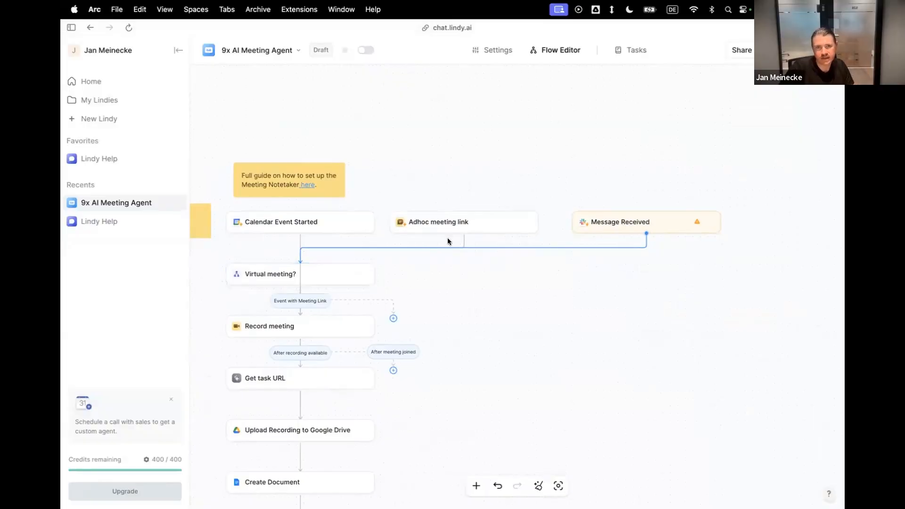
Review the Adhoc meeting link trigger's settings, and look over the workflow from its triggers down to the AI Agent.
left_click(460, 228)
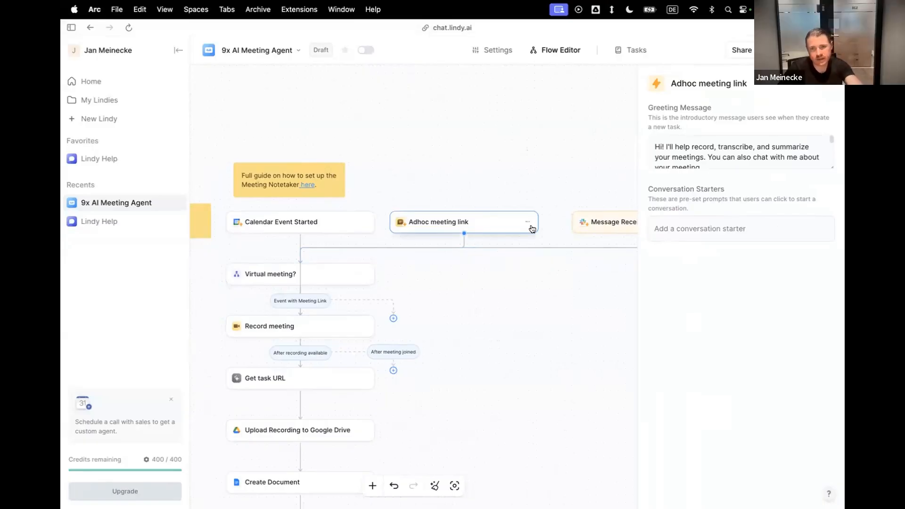
scroll(530, 231, "right", 5)
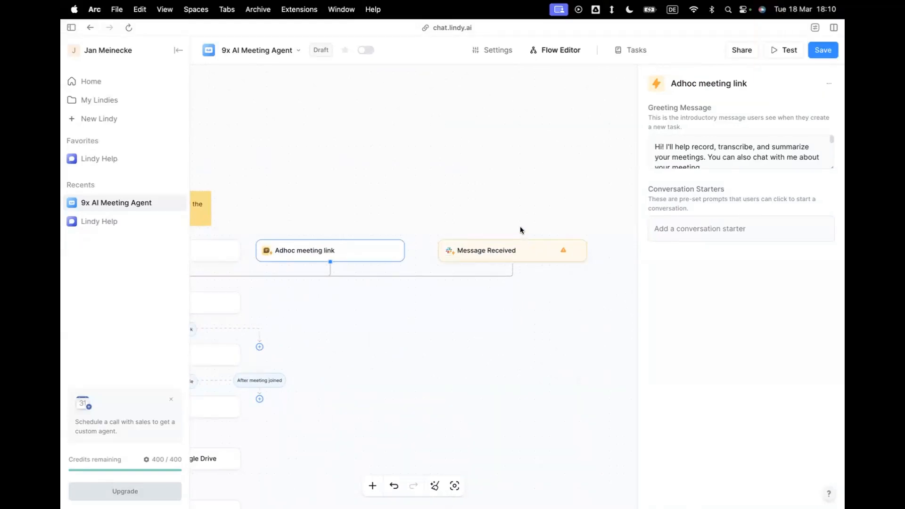
scroll(534, 303, "left", 3)
scroll(535, 302, "down", 1)
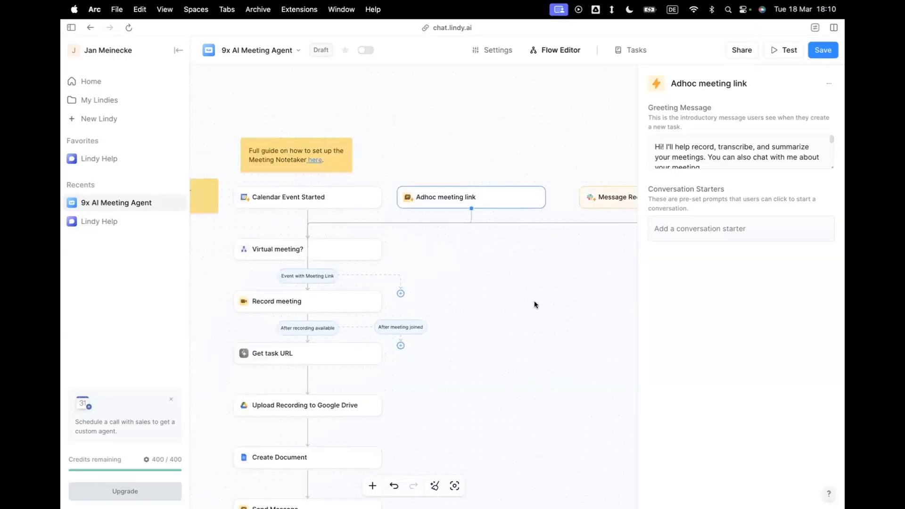
scroll(533, 301, "down", 5)
scroll(534, 301, "left", 2)
scroll(533, 304, "down", 2)
scroll(532, 304, "right", 1)
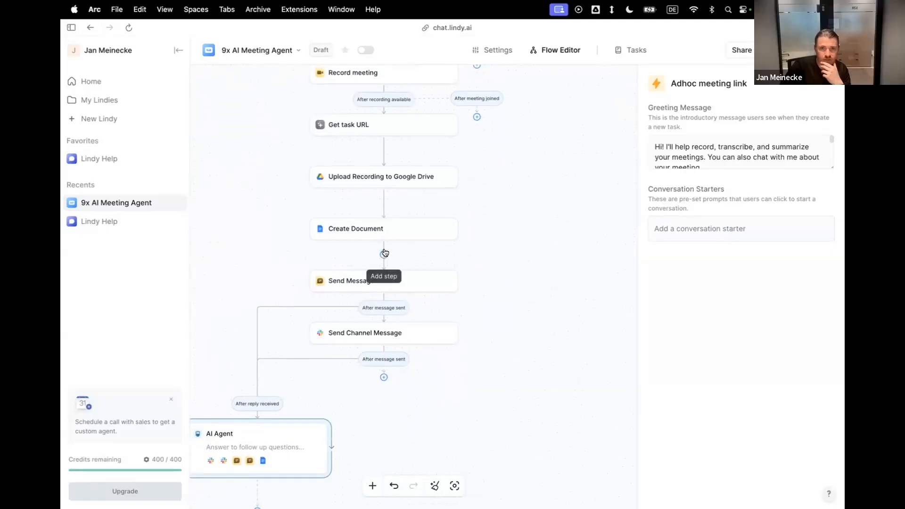
Add a Gmail Send Email action between the Create Document and Send Message steps.
left_click(384, 254)
left_click(425, 289)
type("gmai")
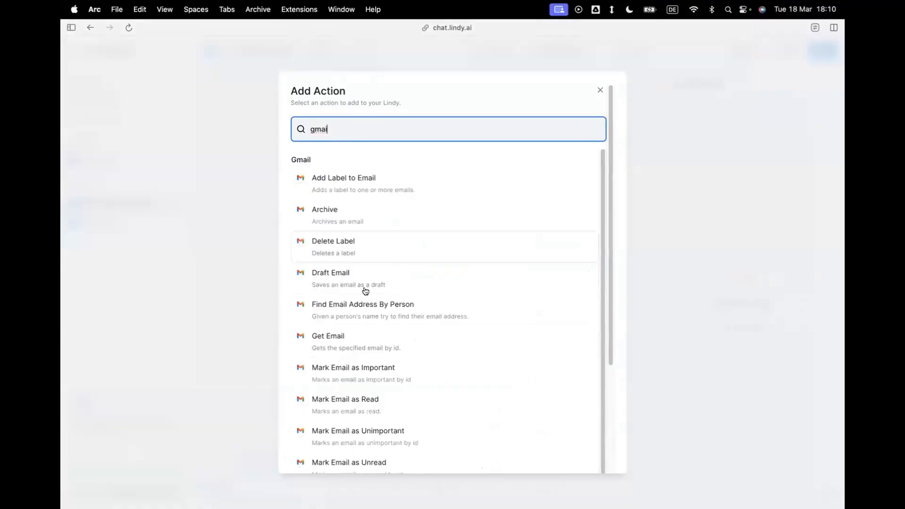
scroll(372, 244, "down", 3)
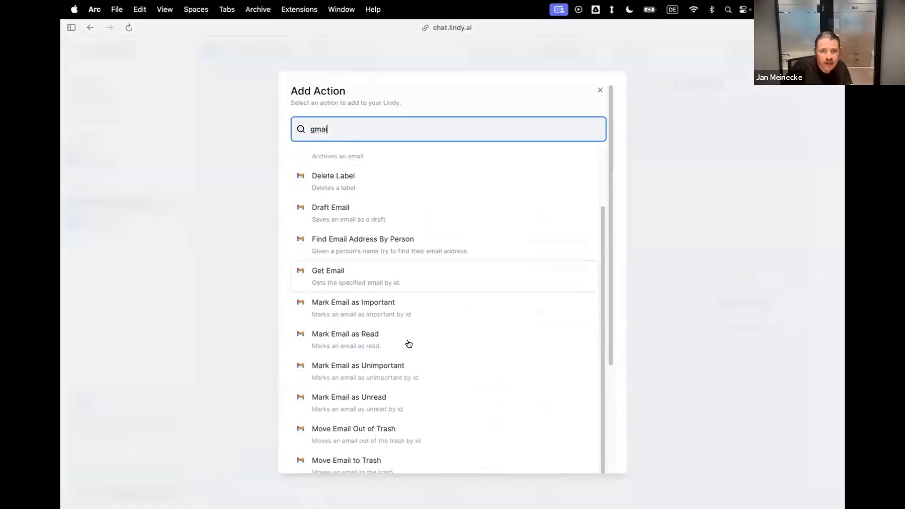
scroll(405, 339, "down", 5)
left_click(346, 410)
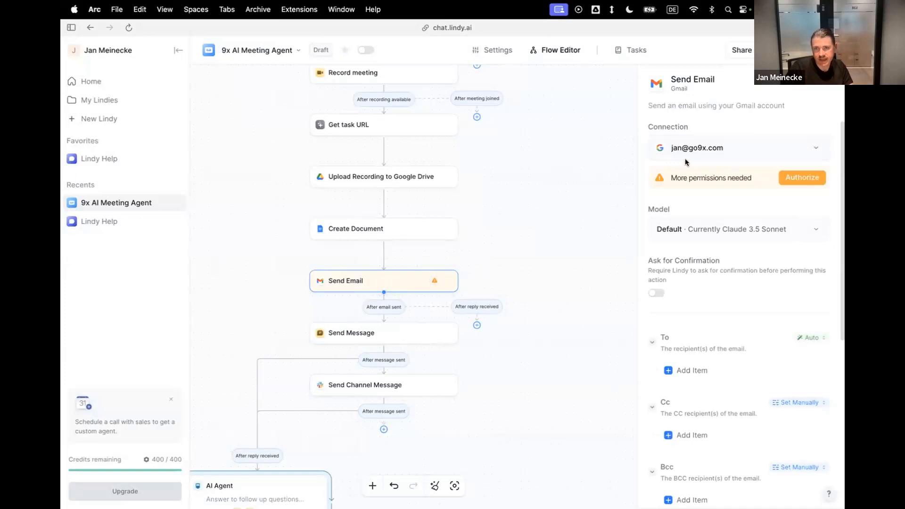
Authorize the additional Gmail permissions for the Send Email step using the already connected work Google account.
left_click(793, 178)
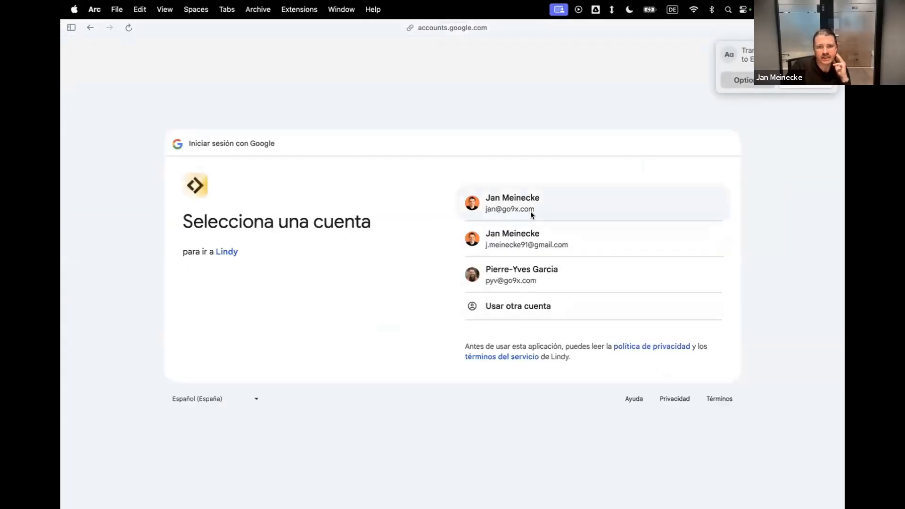
left_click(530, 211)
left_click(647, 319)
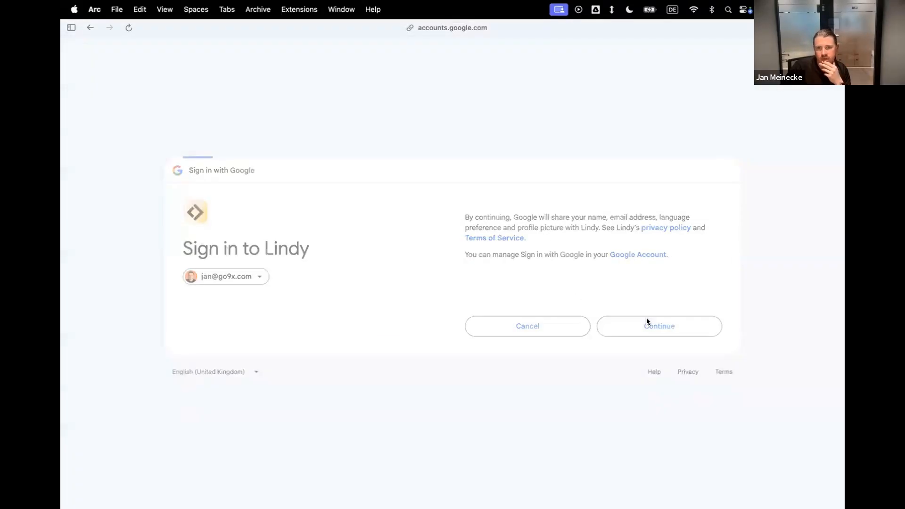
left_click(652, 356)
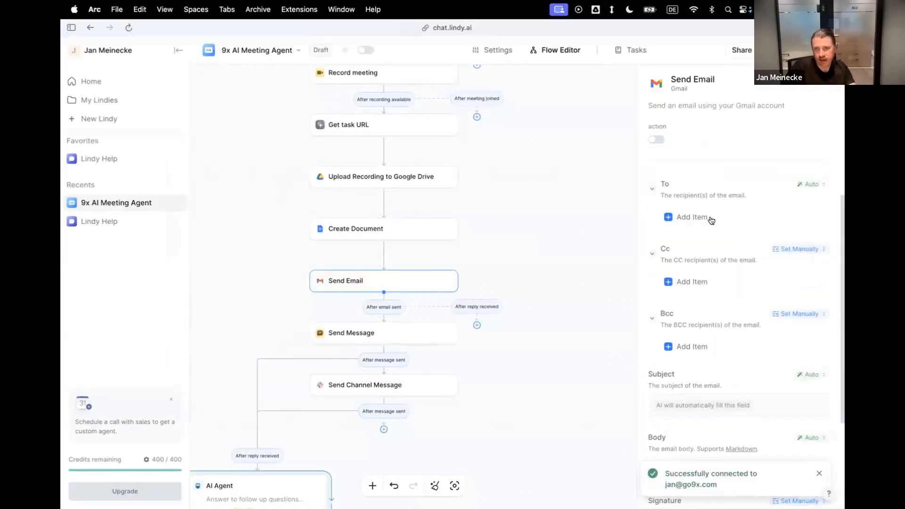
Add the account owner's email address as the To recipient of the Send Email step.
left_click(685, 218)
left_click(693, 237)
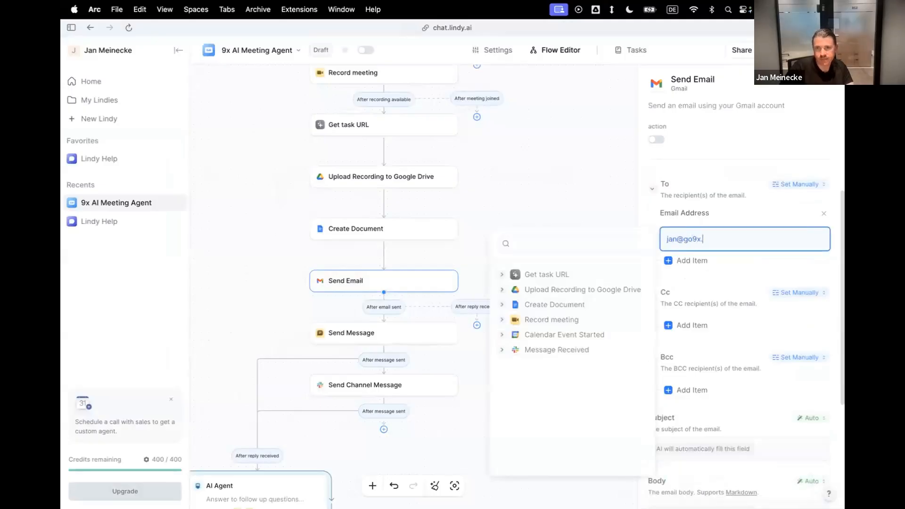
left_click(749, 273)
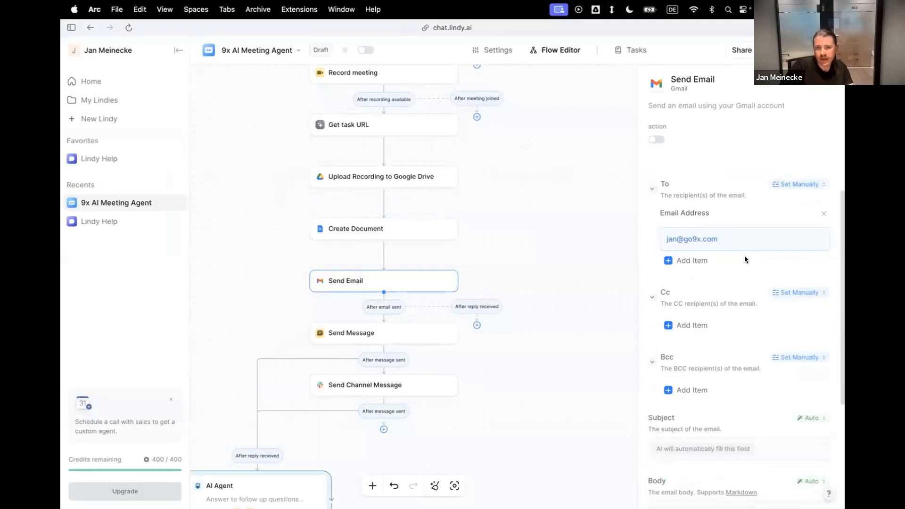
Copy the entire meeting-summary prompt from the Send Message step.
scroll(754, 292, "down", 5)
left_click(701, 319)
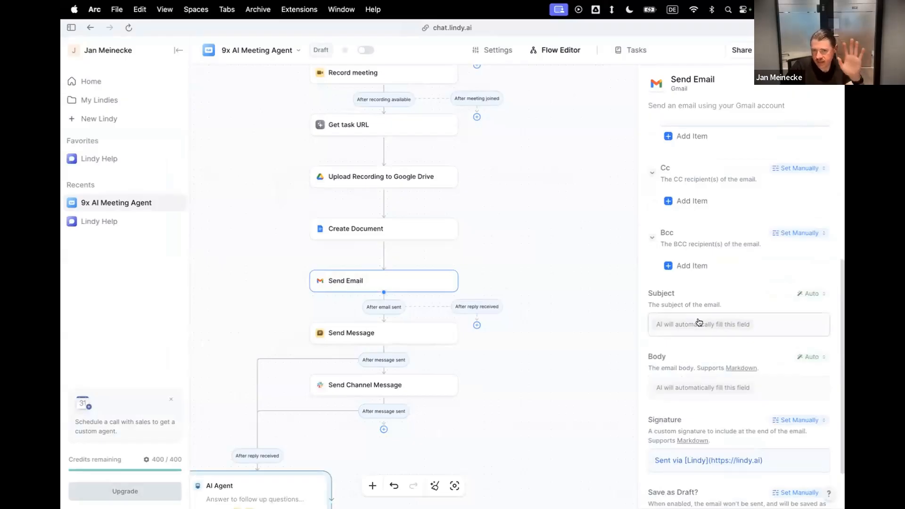
left_click(399, 334)
left_click(686, 292)
key("super+a")
key("super+c")
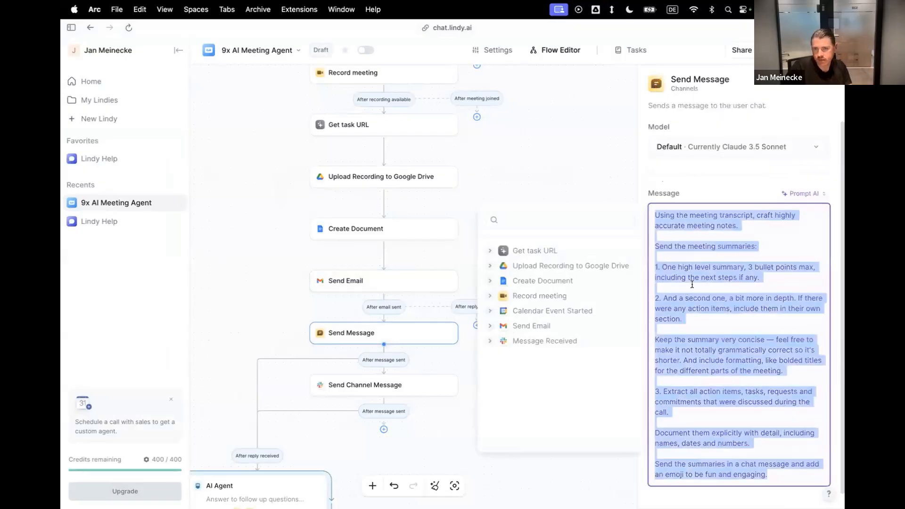
Switch the Send Email step's Body to Prompt AI and paste the copied meeting-summary prompt into it.
left_click(393, 281)
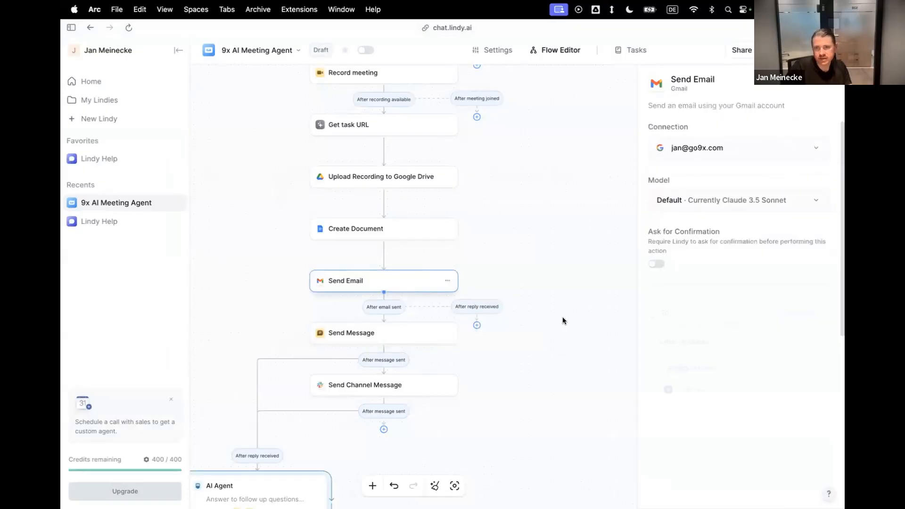
scroll(719, 395, "down", 3)
scroll(721, 361, "down", 3)
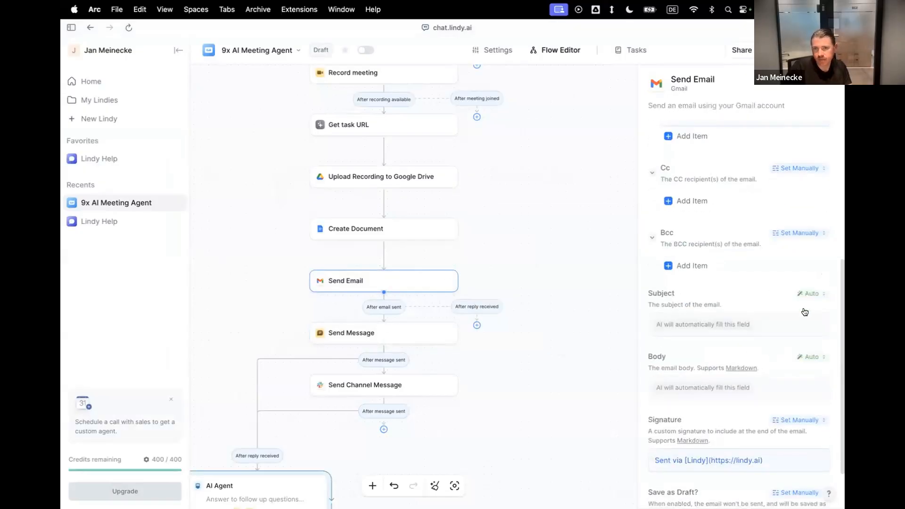
left_click(810, 358)
left_click(749, 263)
left_click(737, 387)
key("super+v")
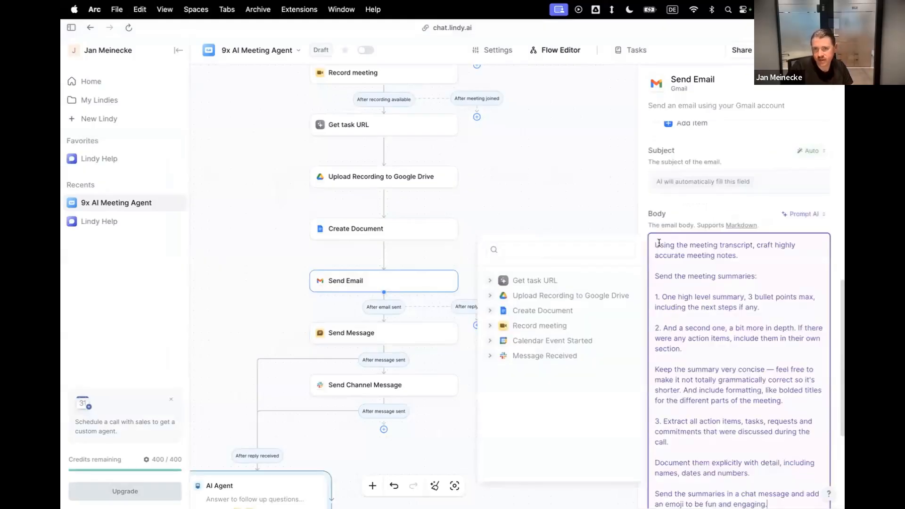
left_click(719, 214)
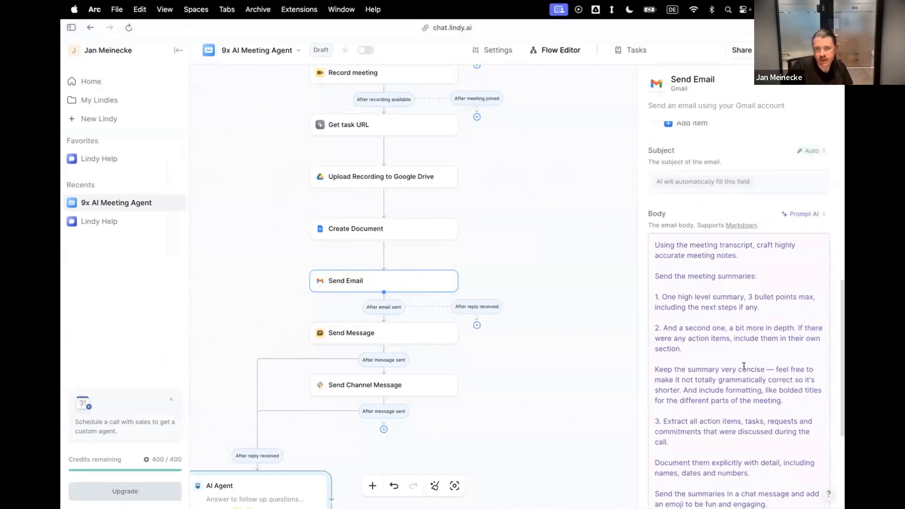
scroll(747, 370, "down", 4)
left_click(734, 392)
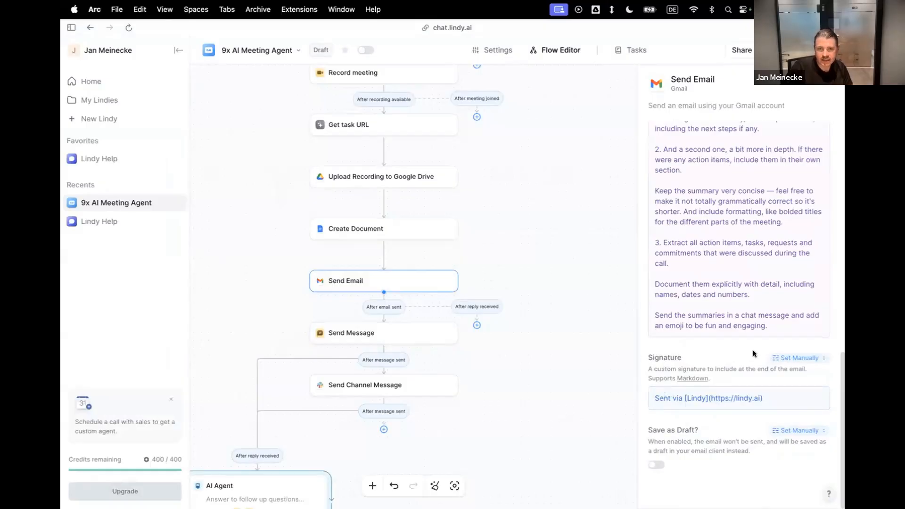
Close the Send Email settings and connect the step's After reply received branch to the AI Agent.
left_click(529, 373)
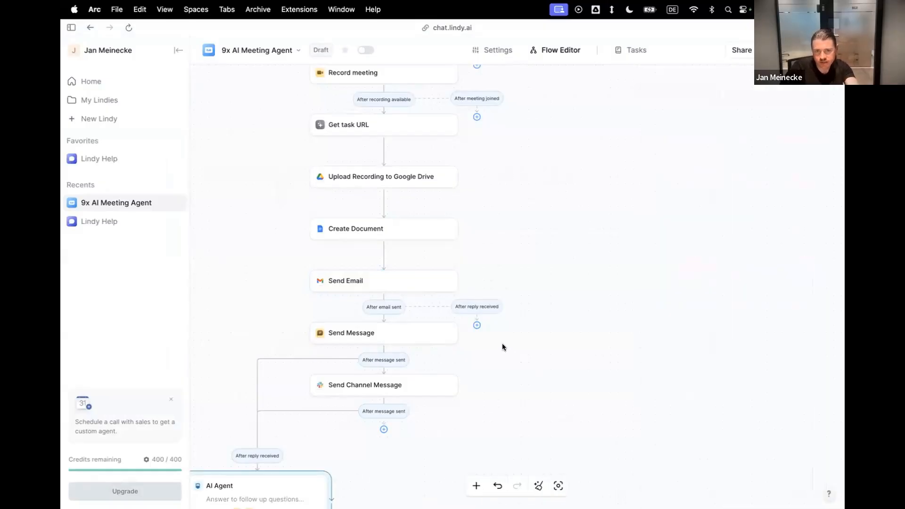
scroll(502, 343, "down", 4)
left_click_drag(517, 237, 300, 381)
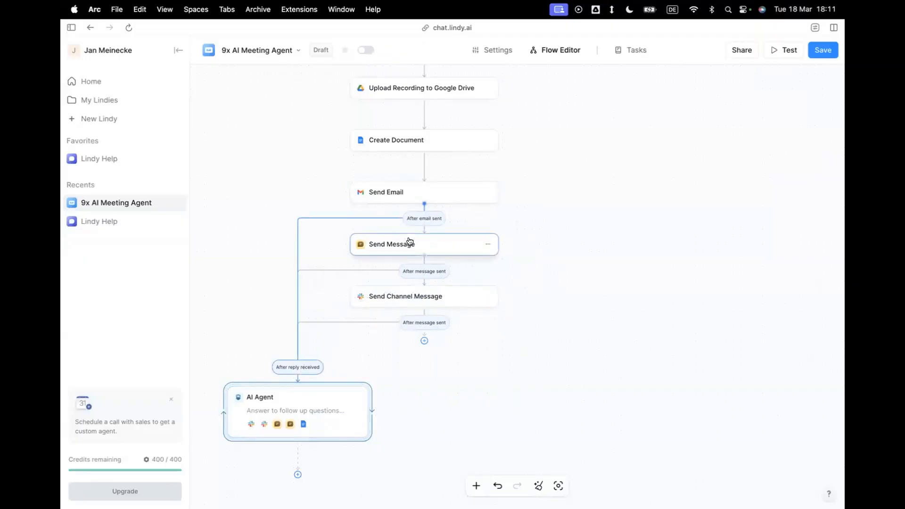
Add the Gmail Send Reply skill, tied to the sent email's thread, to the AI Agent.
left_click(313, 404)
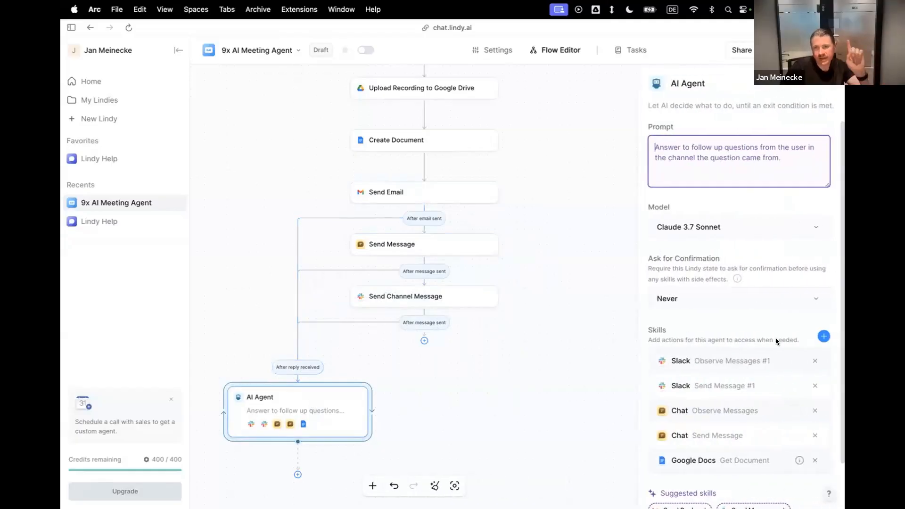
scroll(768, 320, "down", 2)
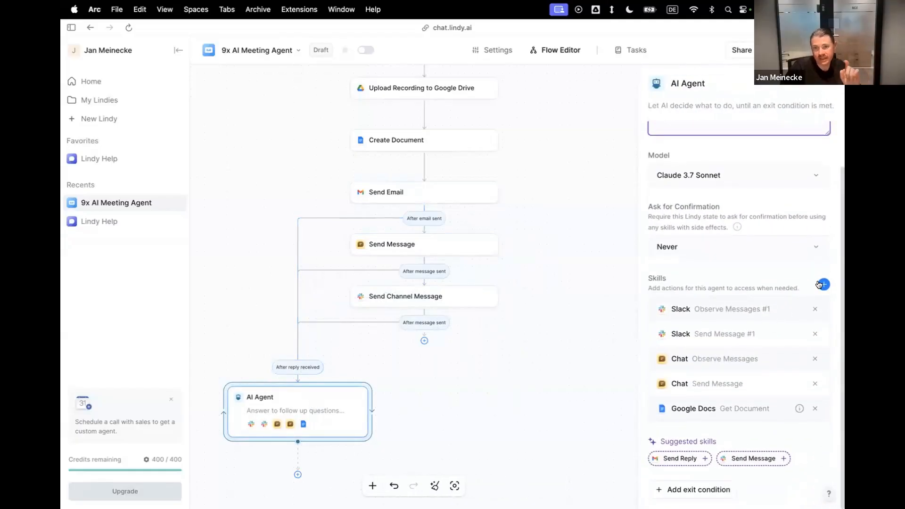
left_click(822, 284)
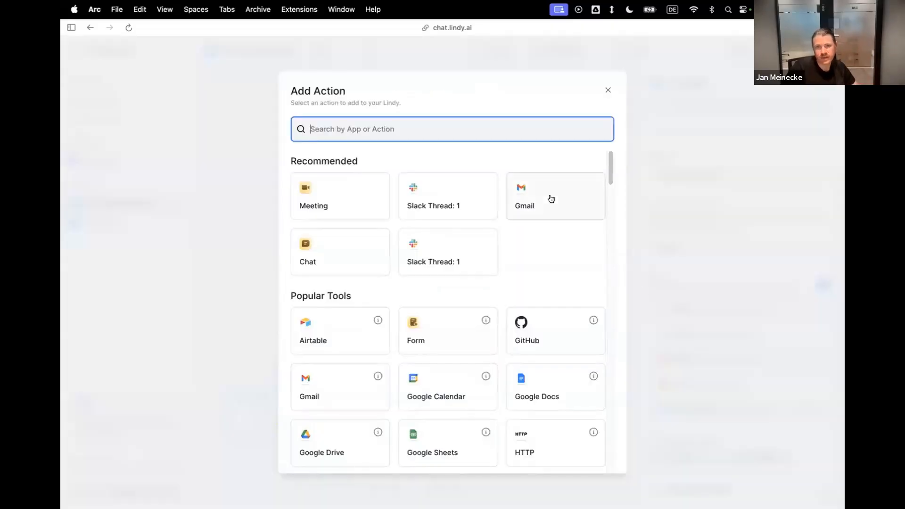
left_click(551, 199)
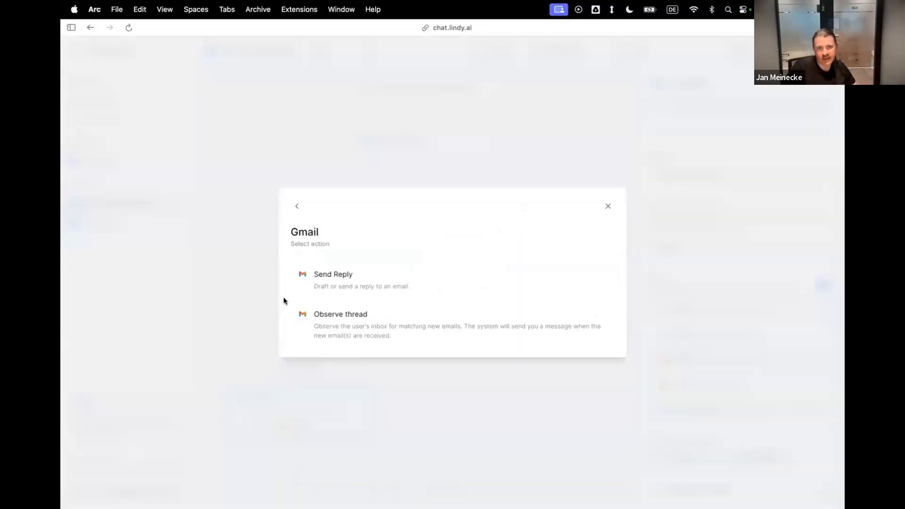
left_click(341, 280)
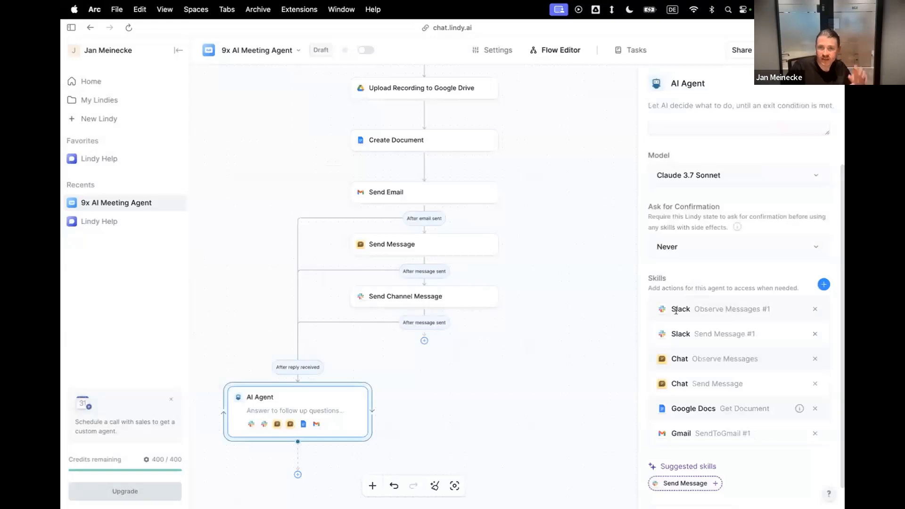
Add the Gmail Observe thread skill to the AI Agent and close its settings.
left_click(823, 284)
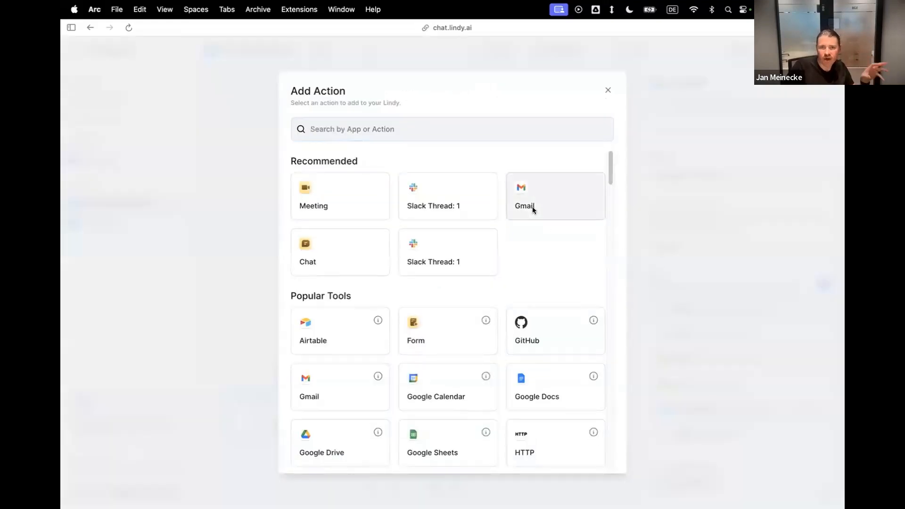
left_click(533, 207)
left_click(403, 329)
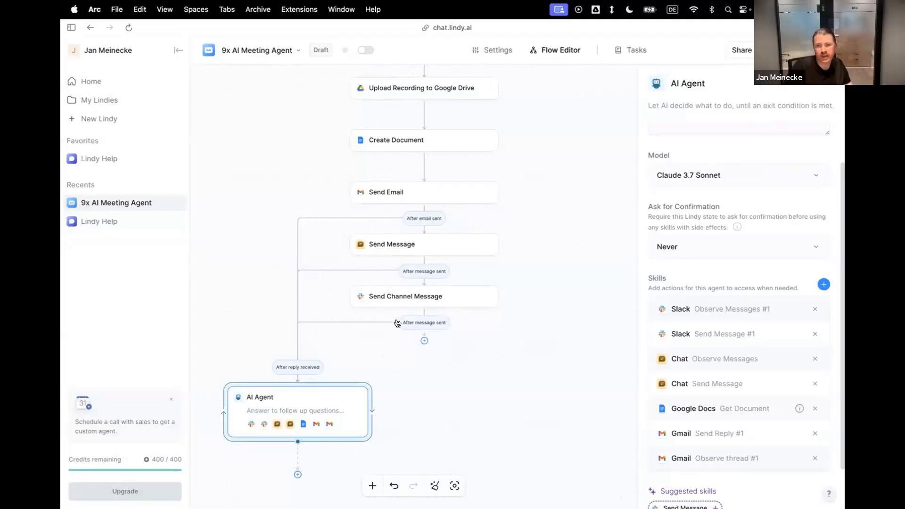
left_click(505, 422)
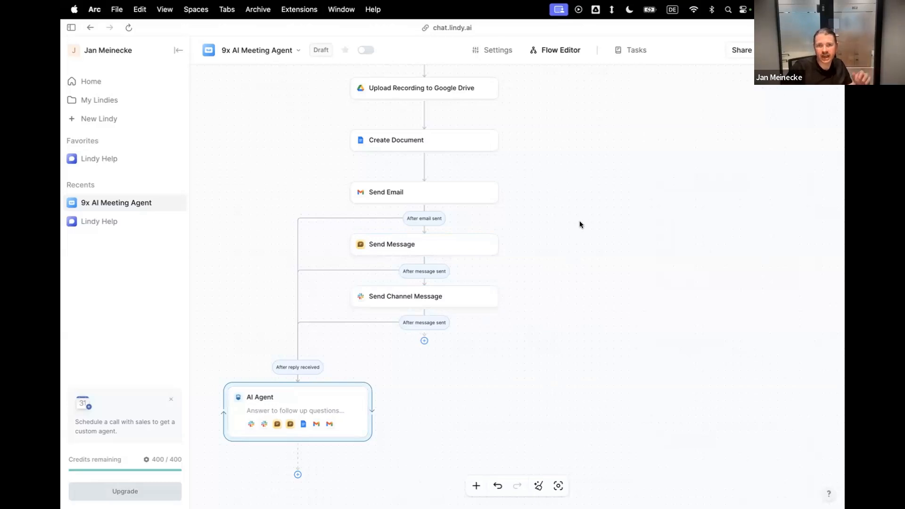
Look over the whole workflow, from the three triggers down to the AI Agent and its reply connections.
scroll(580, 223, "up", 1)
scroll(579, 222, "left", 1)
scroll(579, 222, "up", 2)
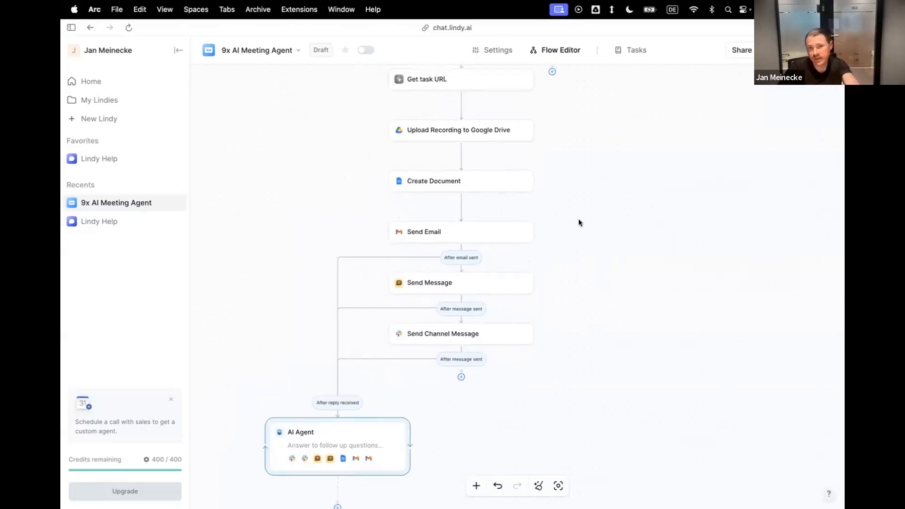
scroll(579, 222, "down", 5)
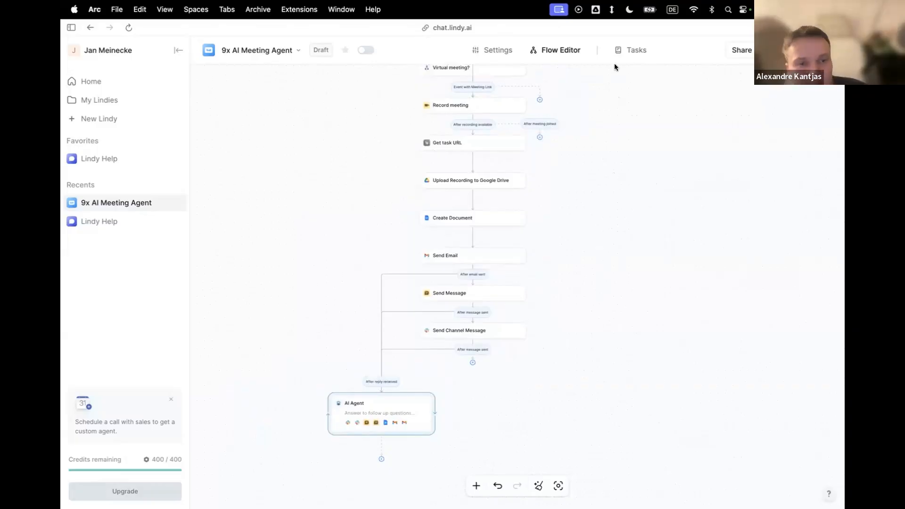
scroll(606, 225, "down", 1)
scroll(606, 225, "right", 1)
scroll(607, 225, "up", 4)
scroll(606, 225, "right", 1)
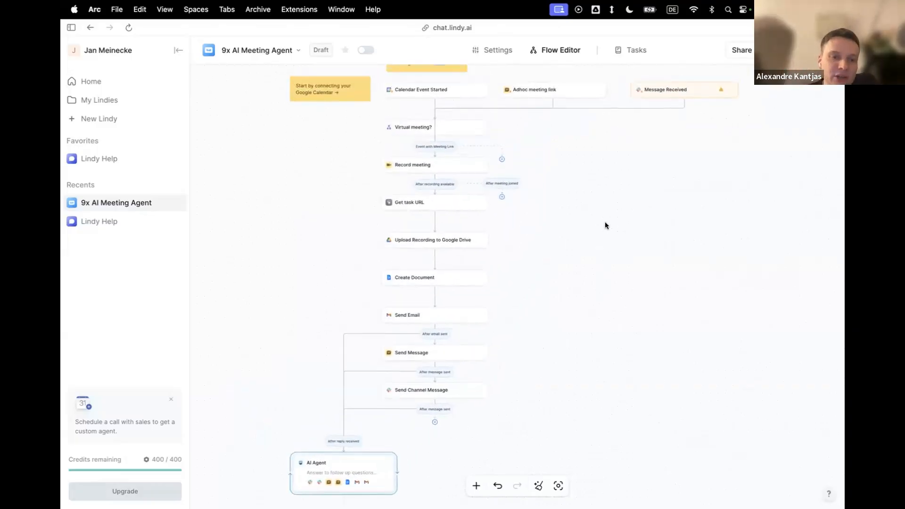
scroll(607, 222, "down", 8)
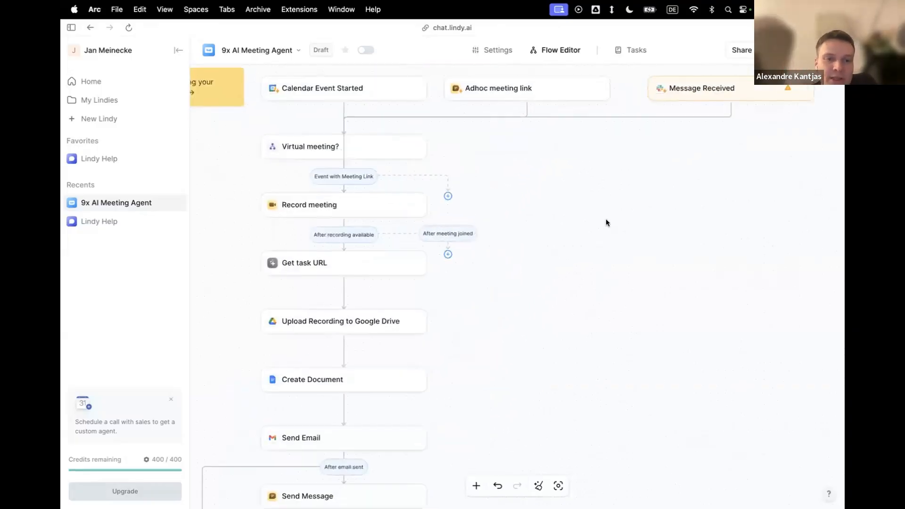
scroll(607, 222, "up", 3)
scroll(606, 223, "down", 2)
scroll(606, 223, "left", 2)
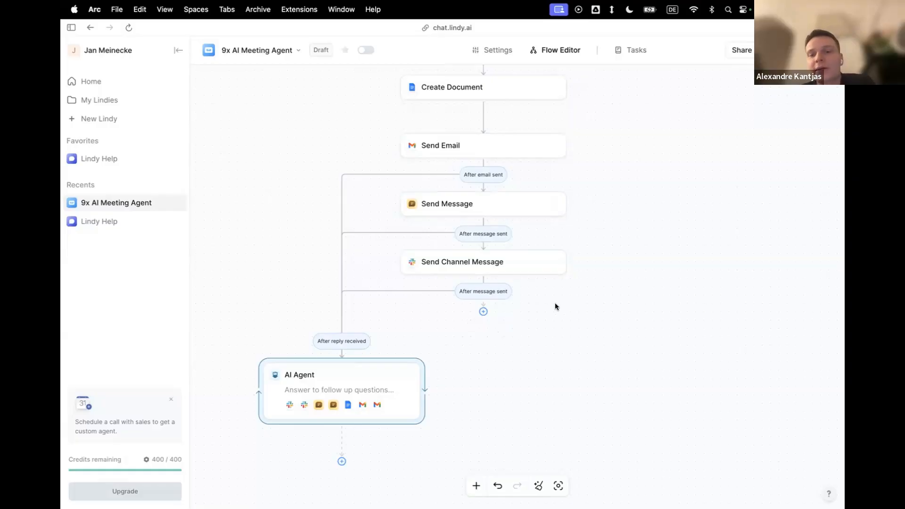
Begin a new action step between Create Document and Send Email, and search the available actions for asana.
scroll(556, 303, "up", 5)
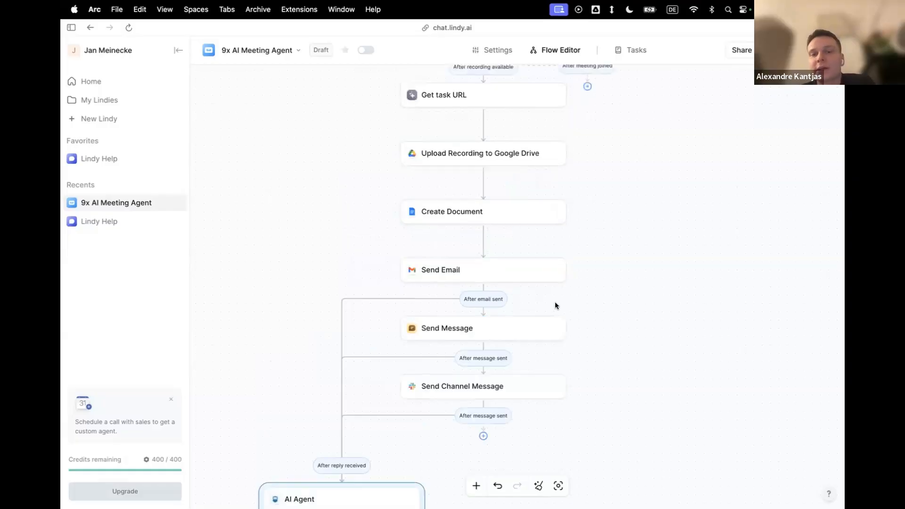
left_click(483, 240)
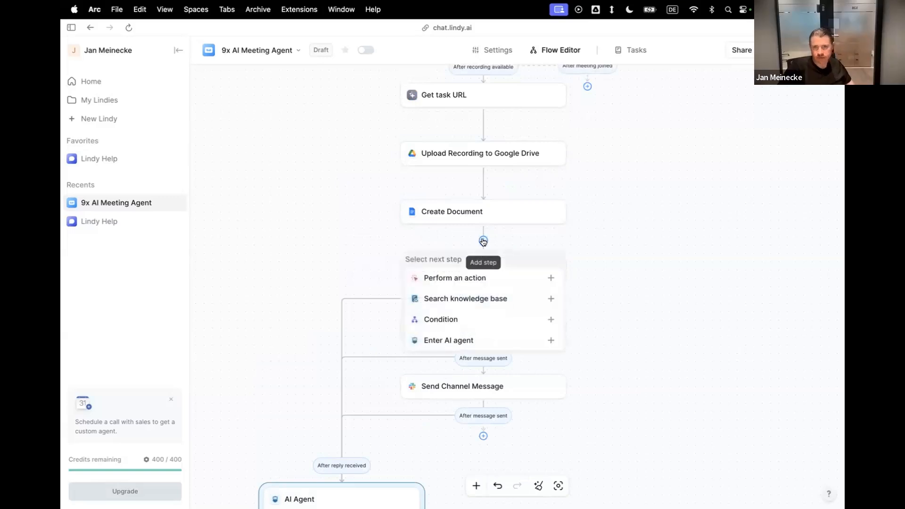
left_click(493, 279)
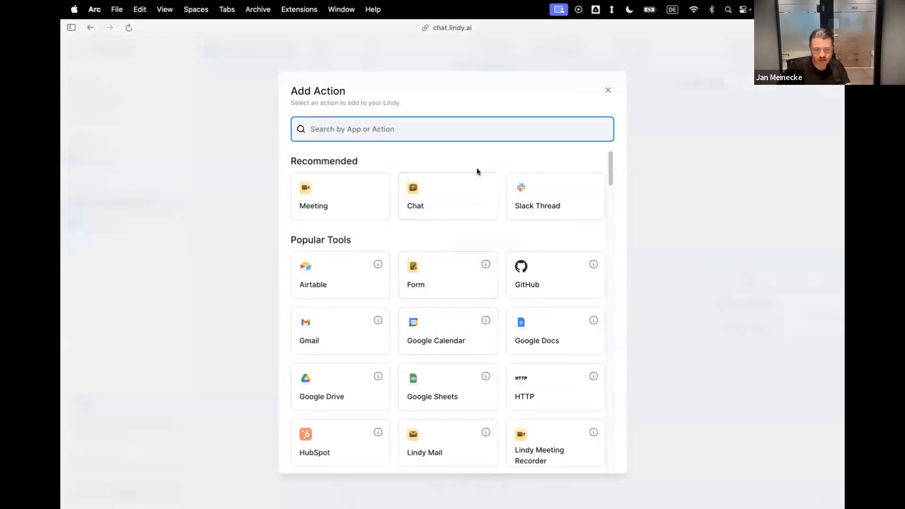
type("asana")
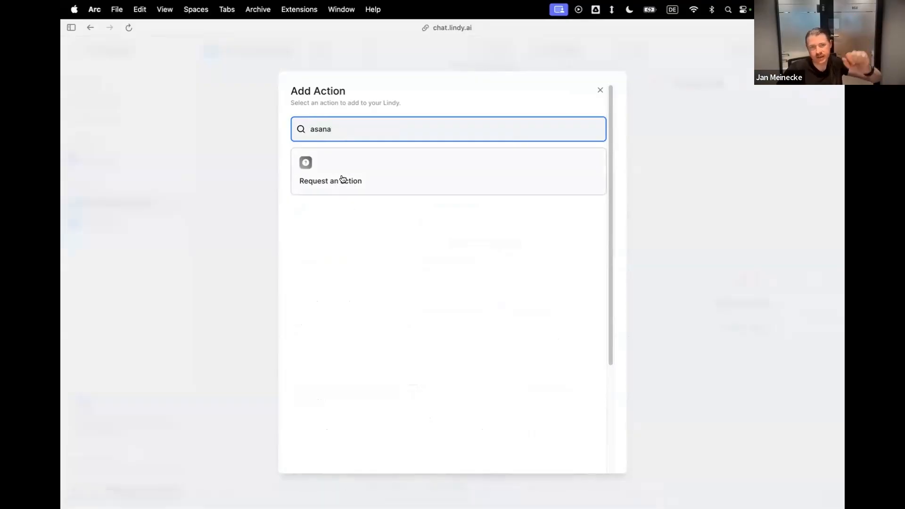
Find the HTTP actions instead, add Fetch between Create Document and Send Email, and review its request settings.
key("BackSpace")
key("BackSpace")
key("BackSpace")
key("BackSpace")
key("BackSpace")
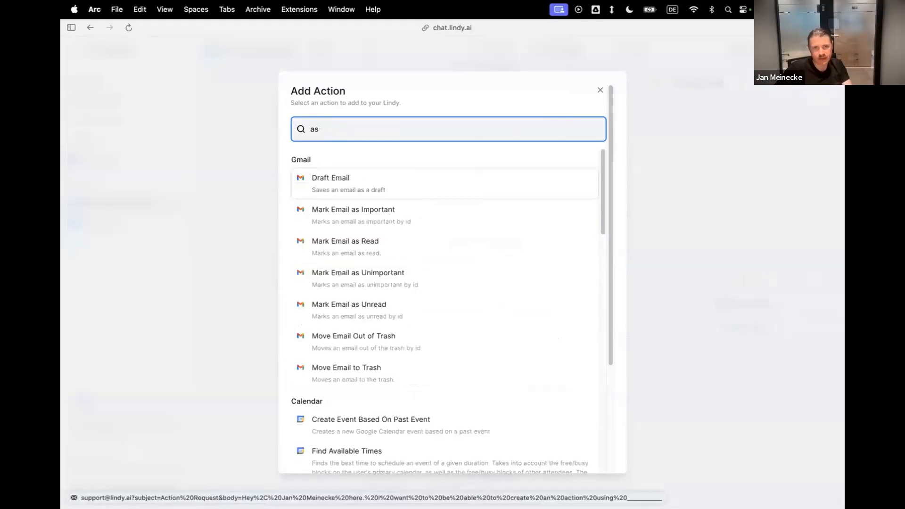
type("htt")
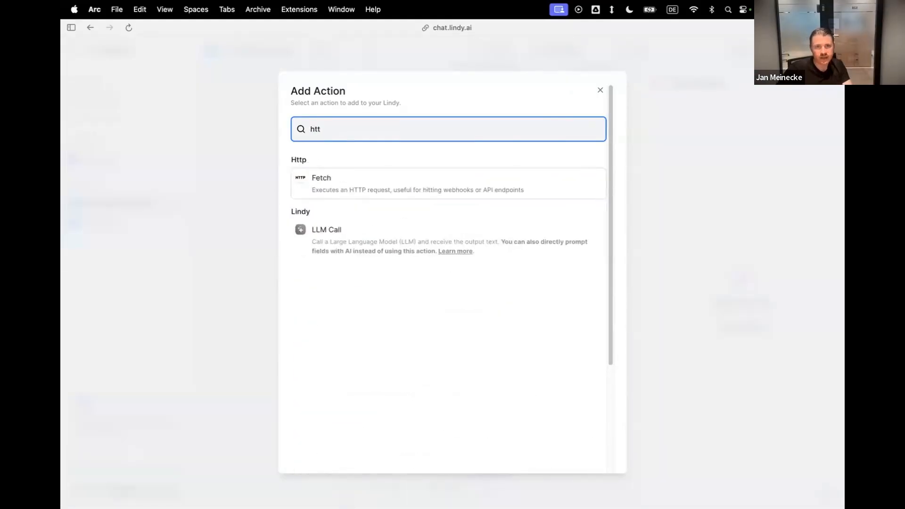
left_click(327, 177)
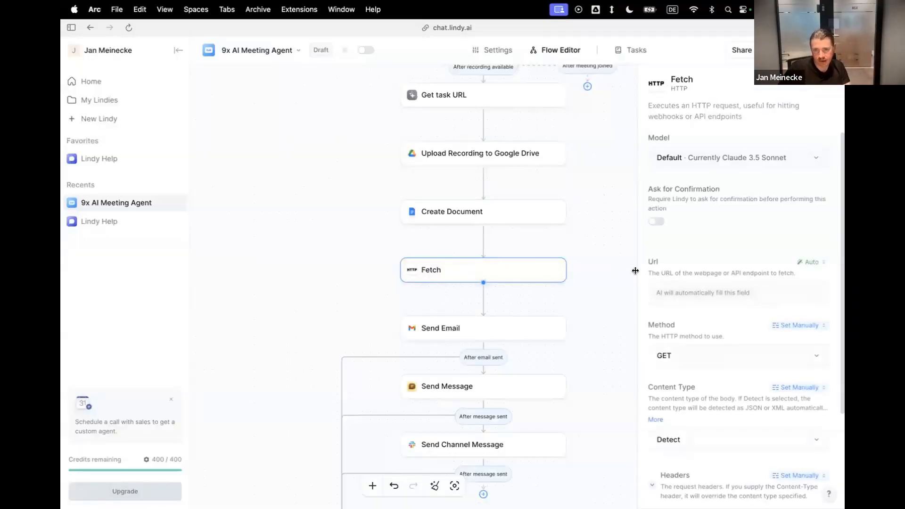
scroll(731, 349, "down", 3)
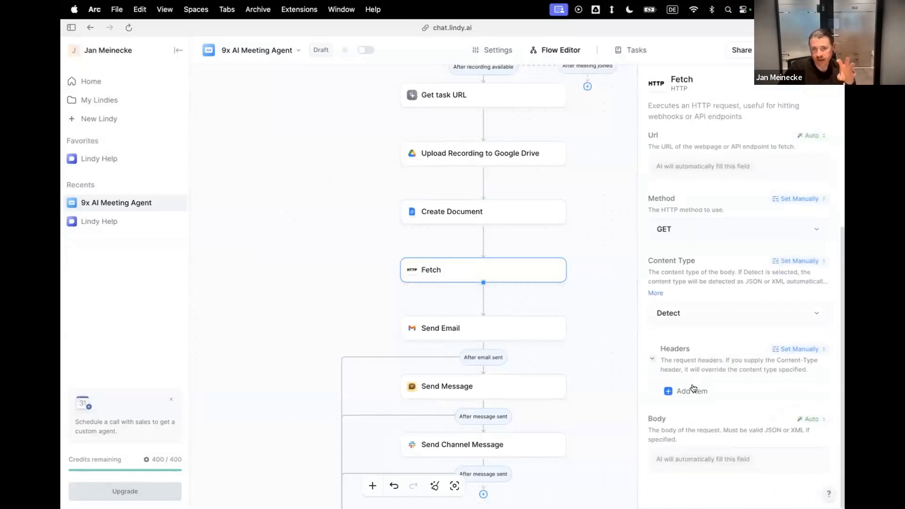
Switch to make.com in a new browser tab and log in with the work Google account.
mouse_move(62, 267)
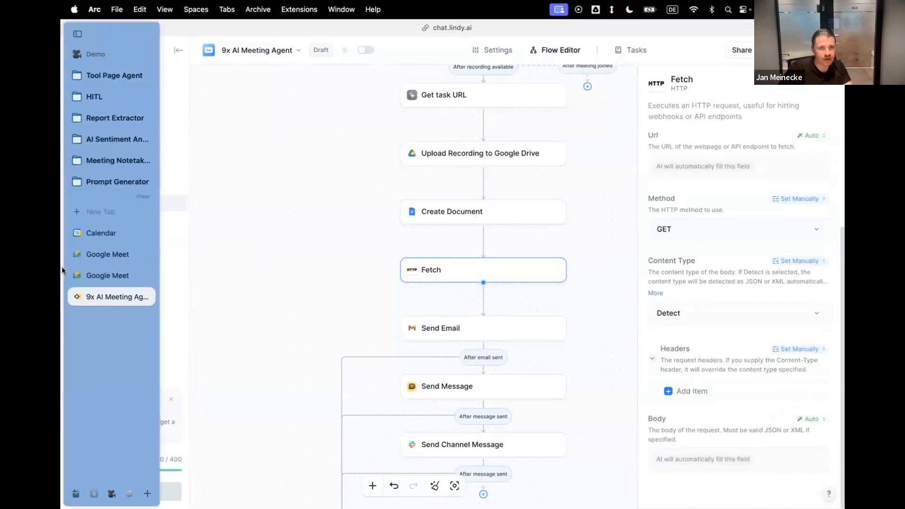
left_click(92, 213)
type("make.com")
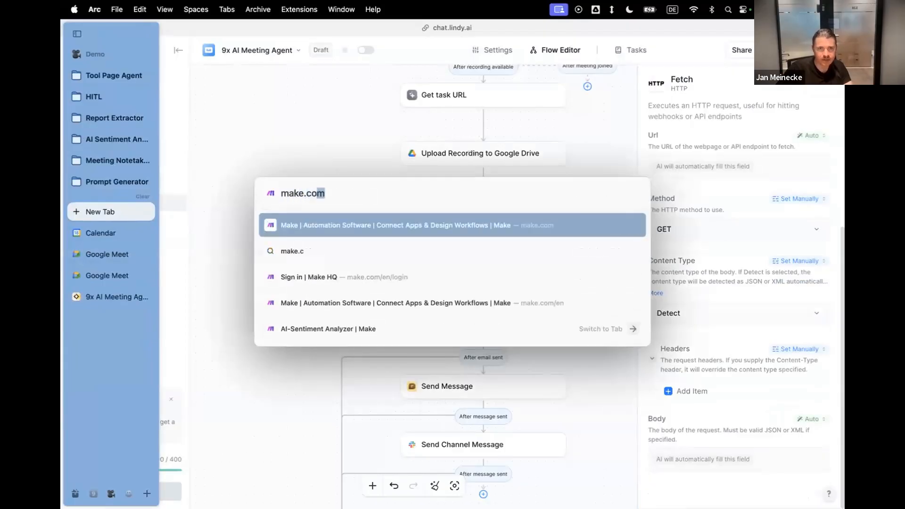
key("Return")
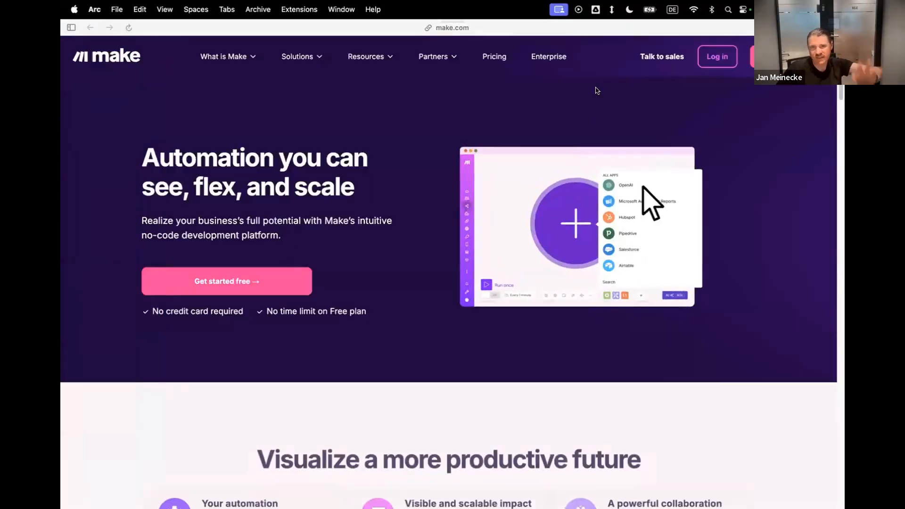
left_click(714, 58)
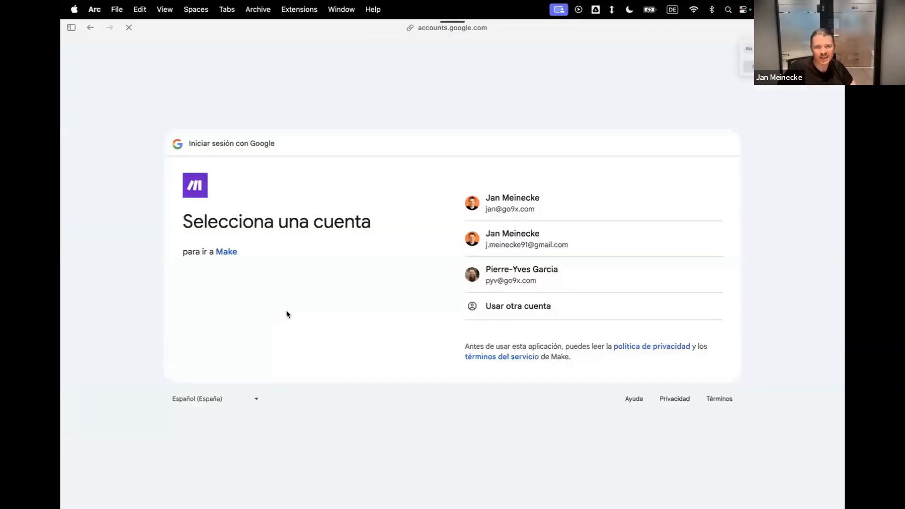
left_click(504, 210)
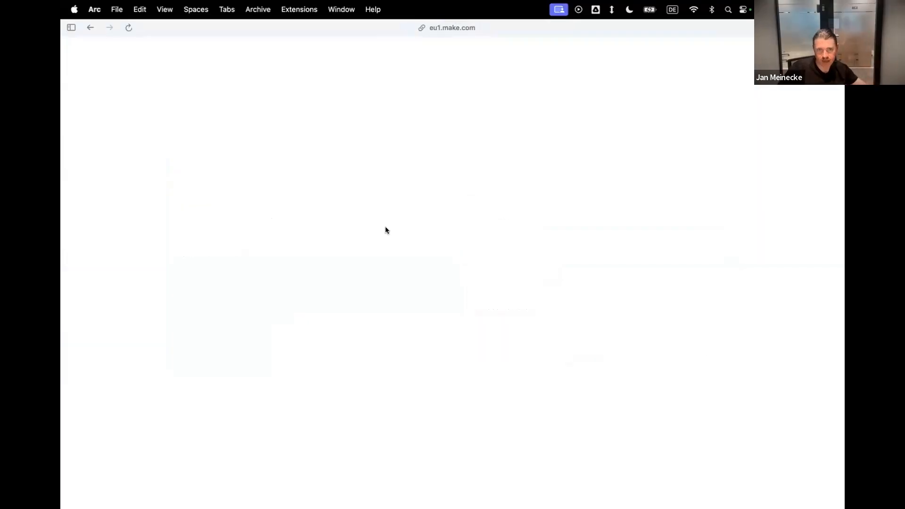
mouse_move(80, 240)
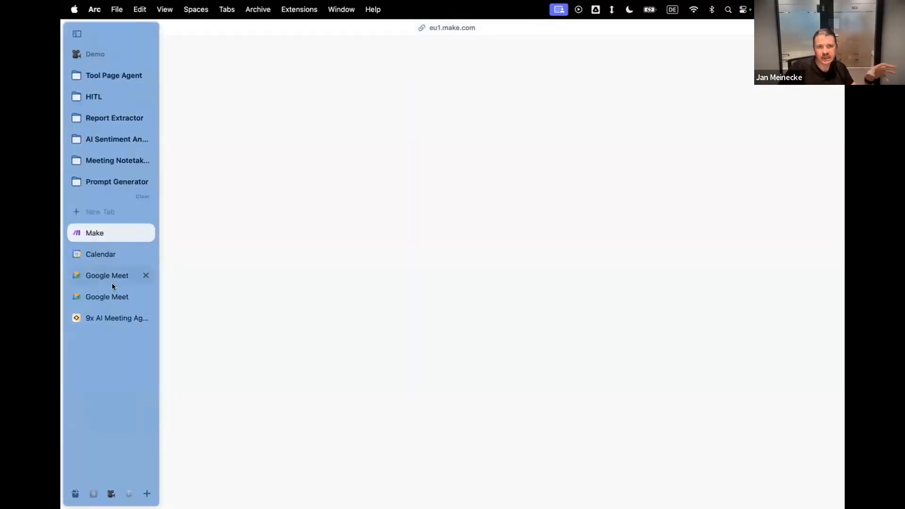
left_click(128, 321)
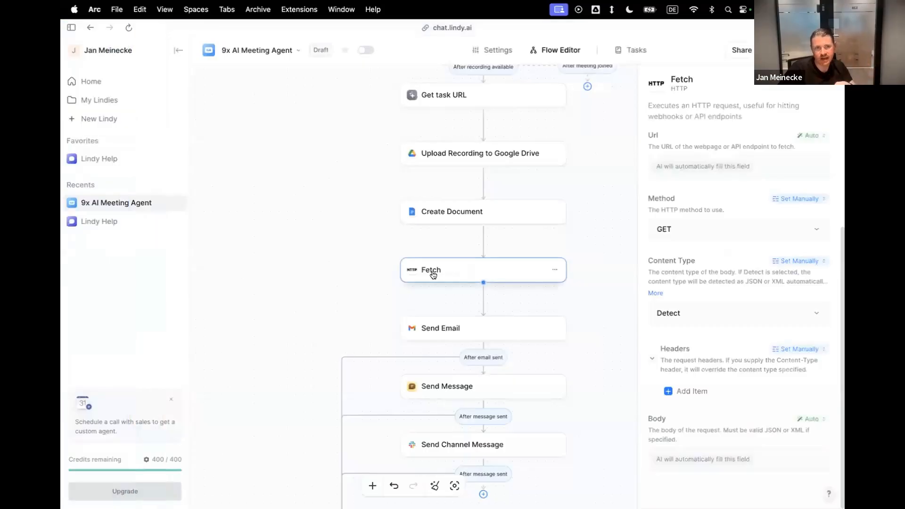
mouse_move(61, 258)
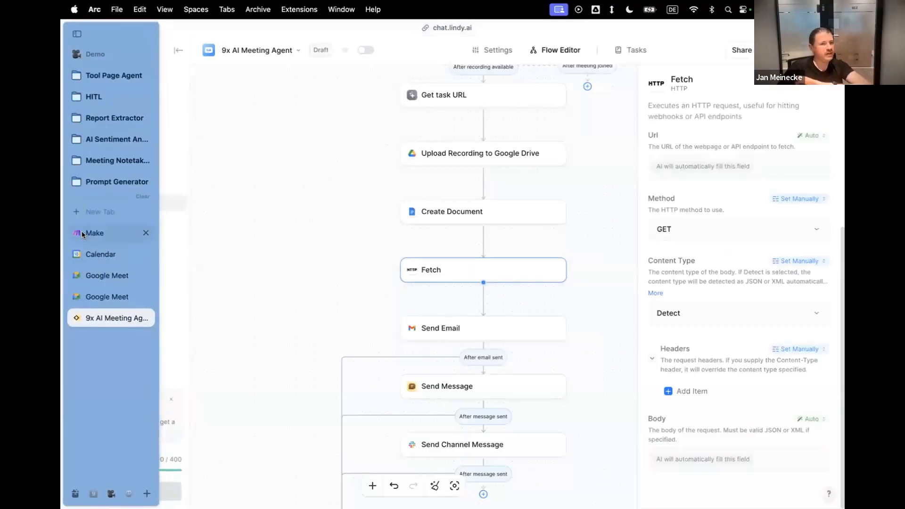
left_click(81, 231)
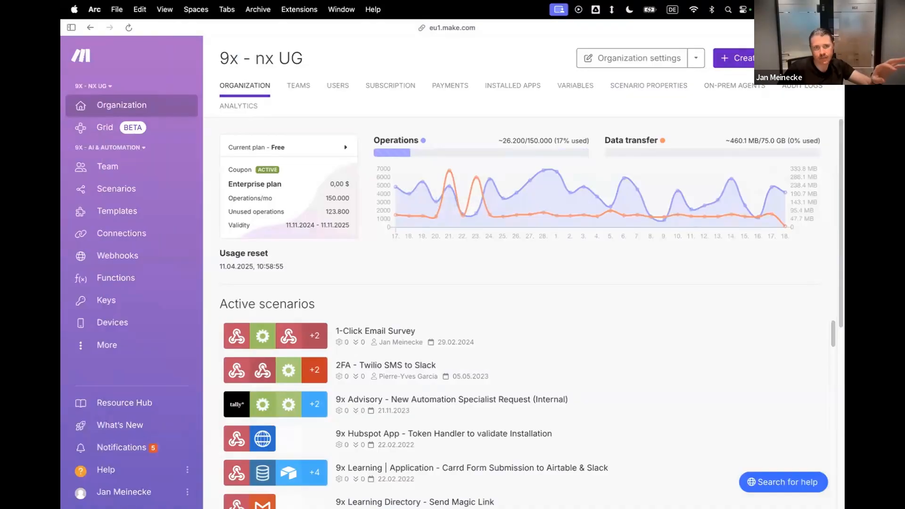
Create a new scenario in Make with a Custom webhook from Webhooks as its trigger.
left_click(773, 58)
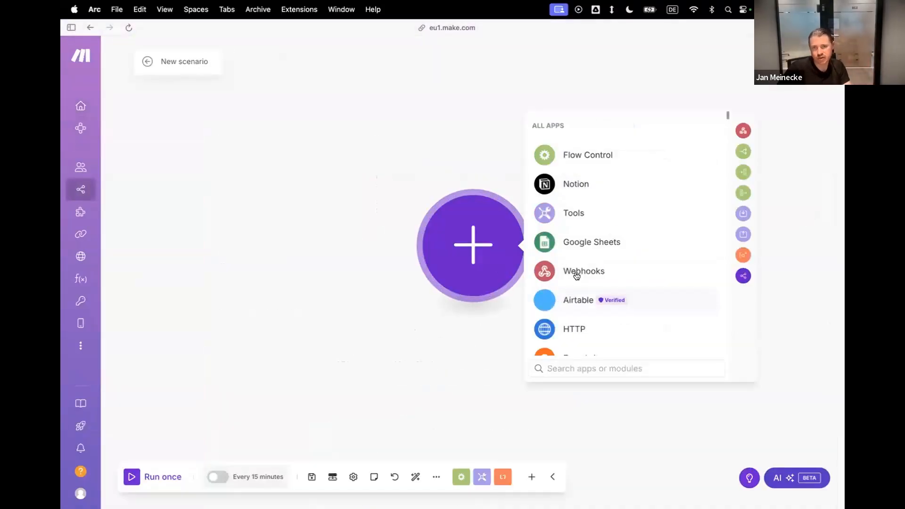
left_click(576, 272)
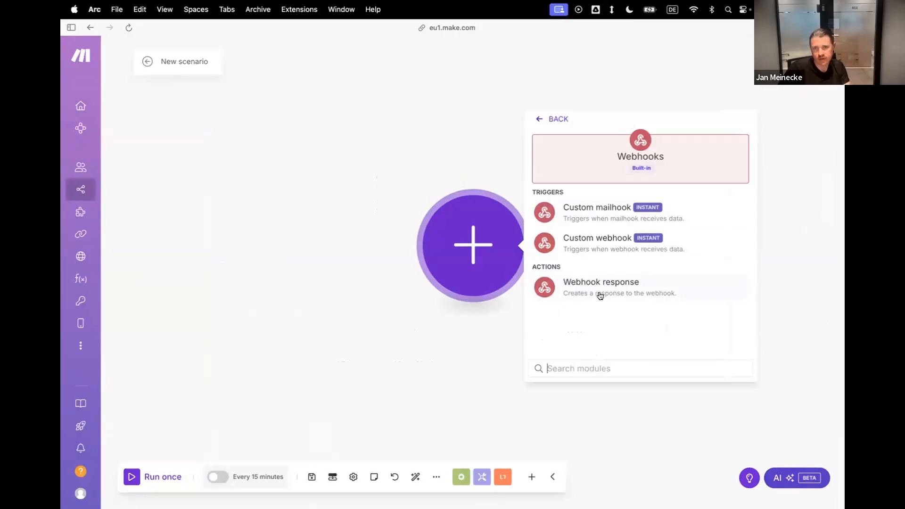
left_click(596, 245)
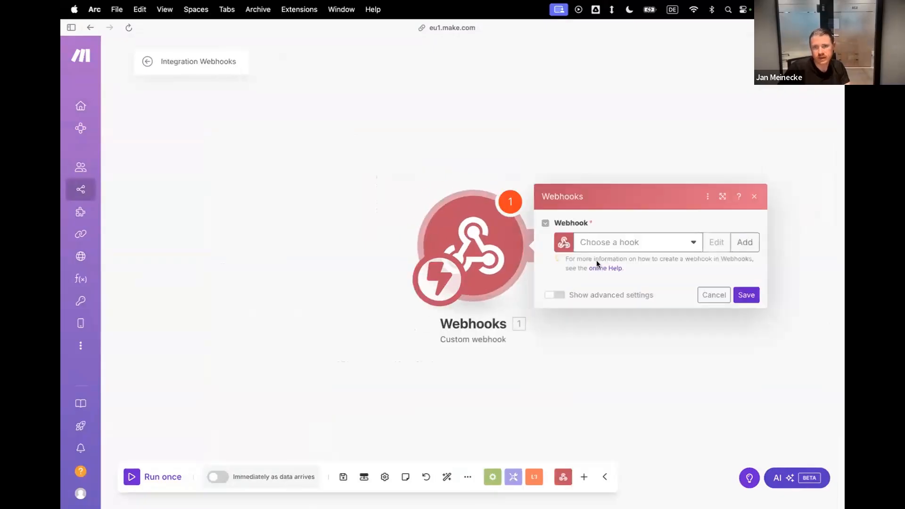
Create a webhook for the trigger with a name beginning "Lindy Meeting Agent", and copy its address.
left_click(746, 242)
triple_click(614, 199)
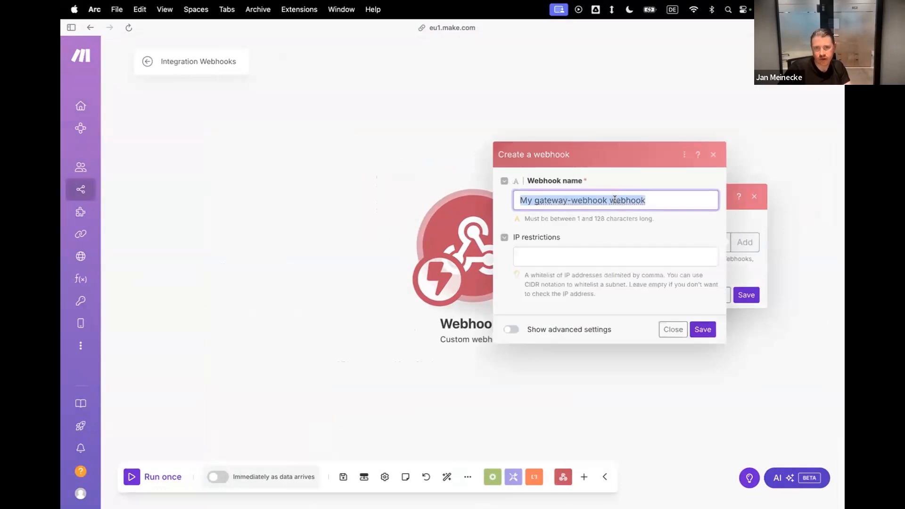
type("Lindy Meeting Agent Connector")
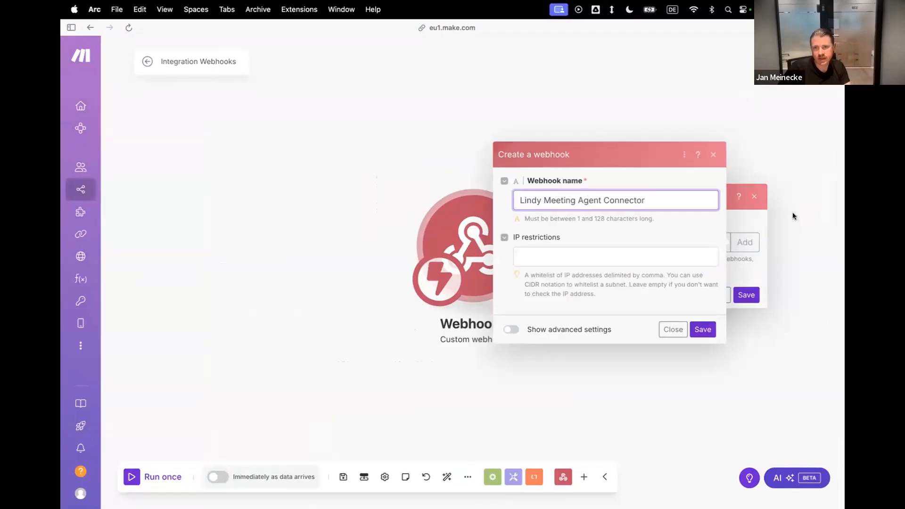
left_click(702, 329)
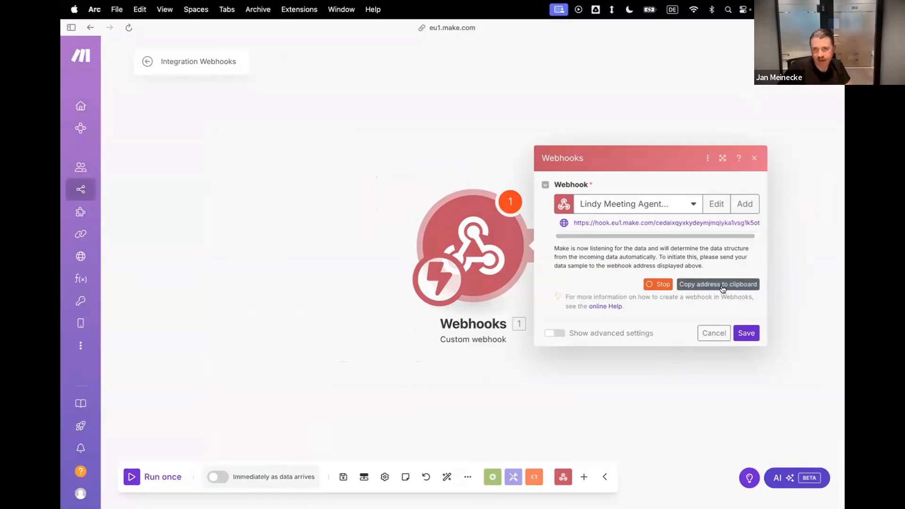
left_click(723, 287)
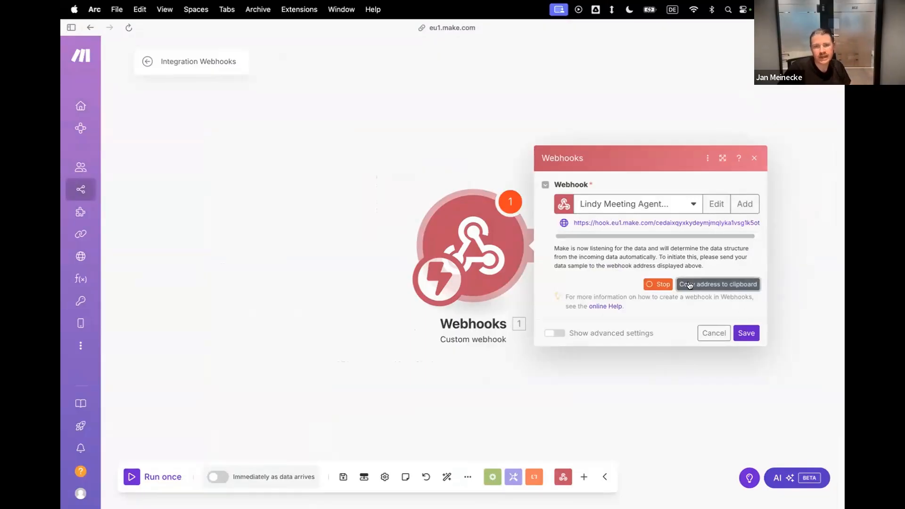
Switch back to the Lindy workflow and look through the Fetch step's Method choices and Body fill options.
mouse_move(63, 302)
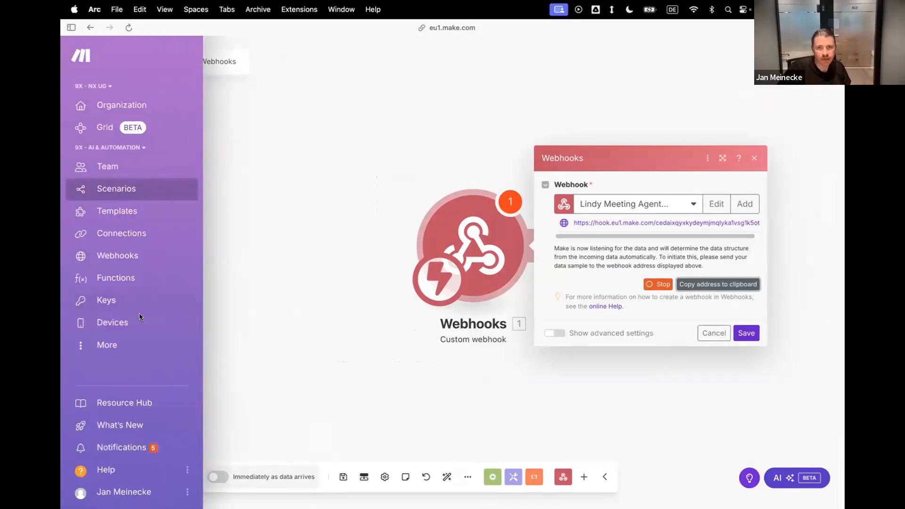
left_click(105, 321)
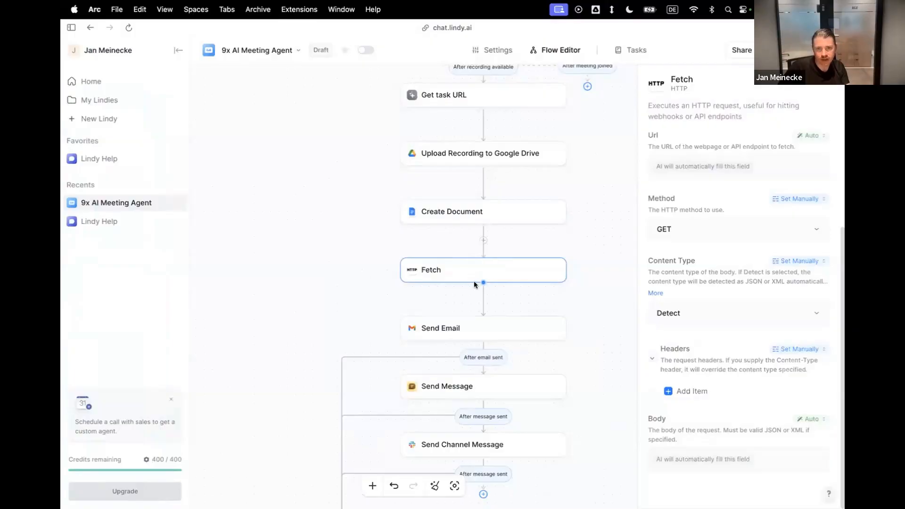
left_click(675, 229)
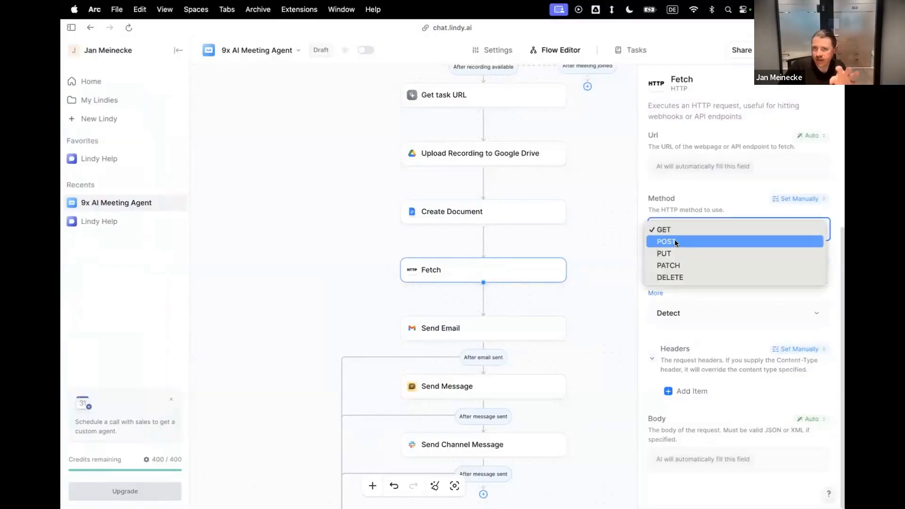
left_click(715, 193)
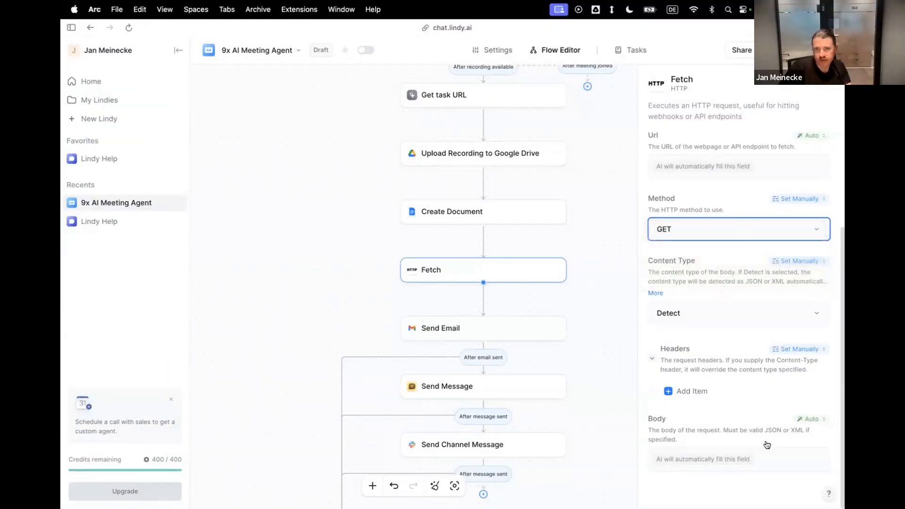
left_click(816, 419)
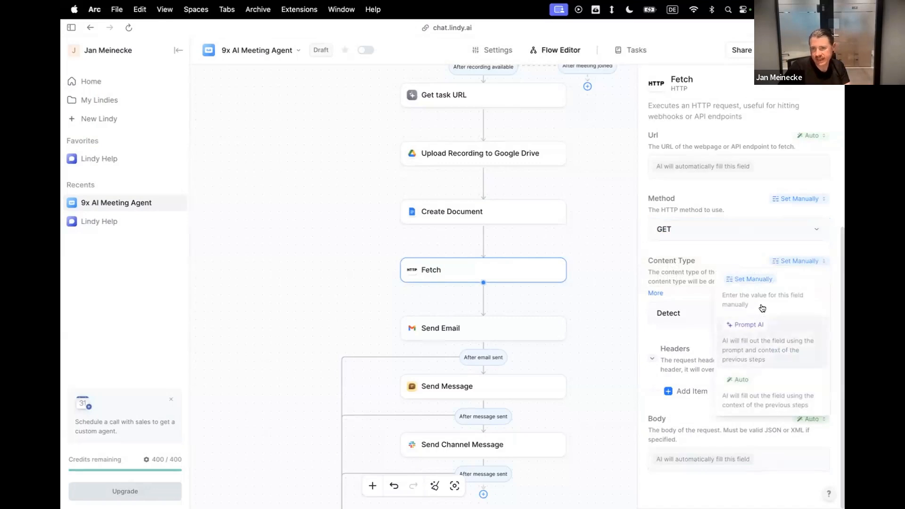
left_click(706, 252)
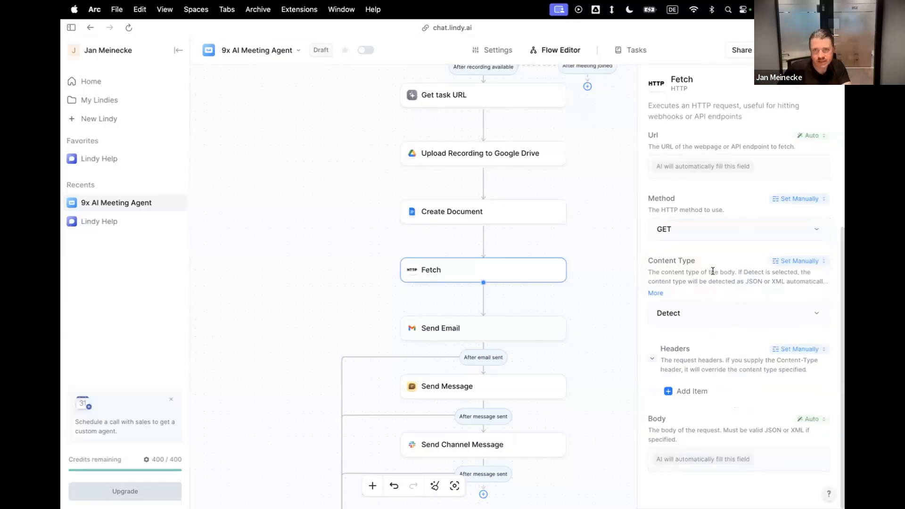
Set the Fetch step's Url to manual entry and paste the copied Make webhook address.
left_click(804, 137)
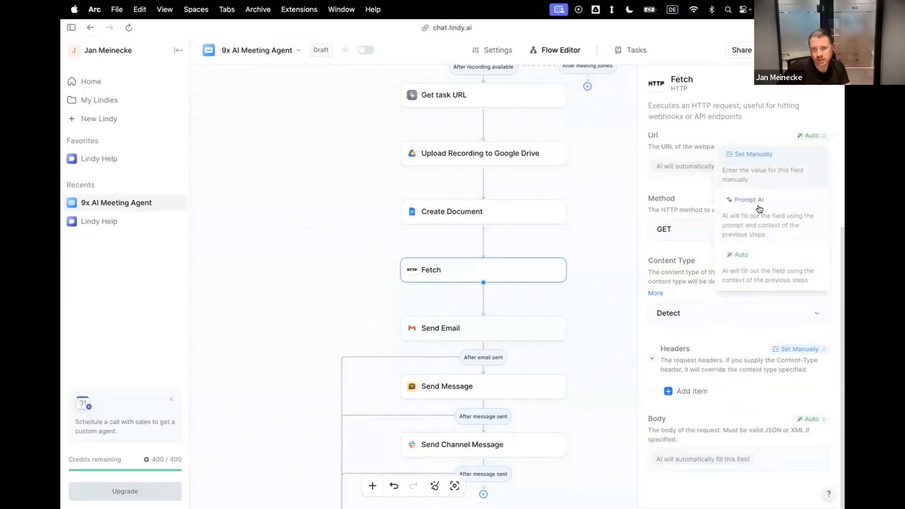
left_click(749, 151)
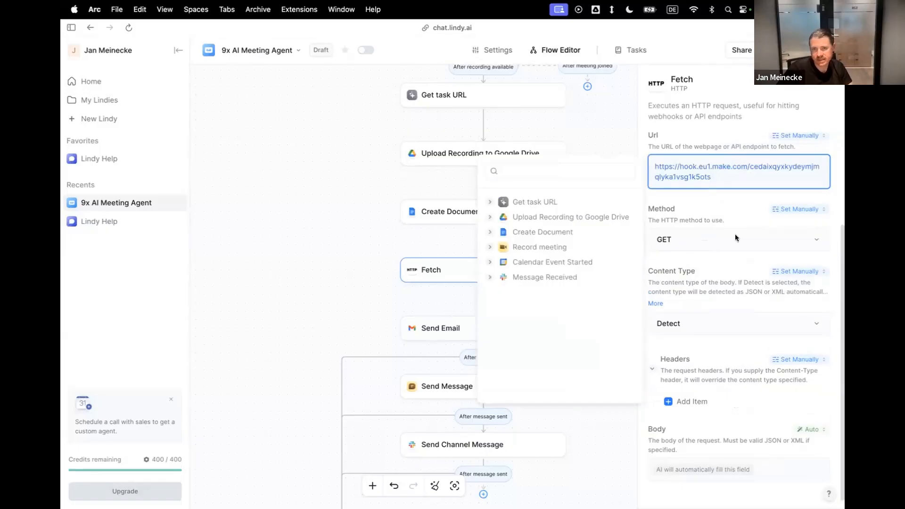
Switch to the Make scenario, add a module after the webhook, search for asana and display the Asana app's available modules.
mouse_move(61, 261)
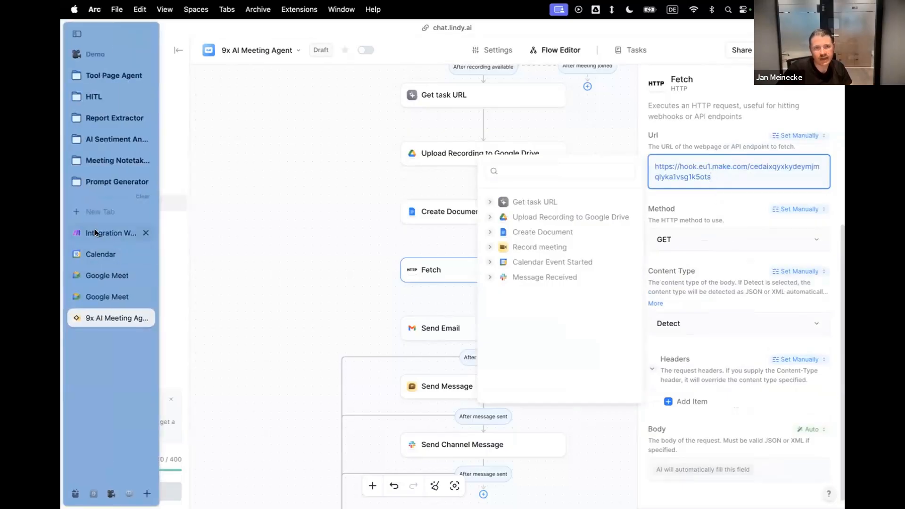
left_click(104, 232)
left_click(364, 139)
left_click(542, 246)
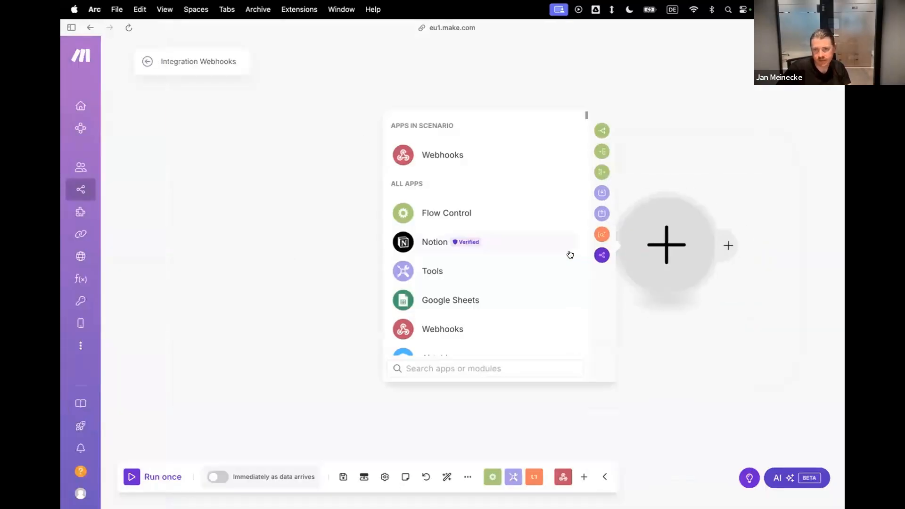
type("asana")
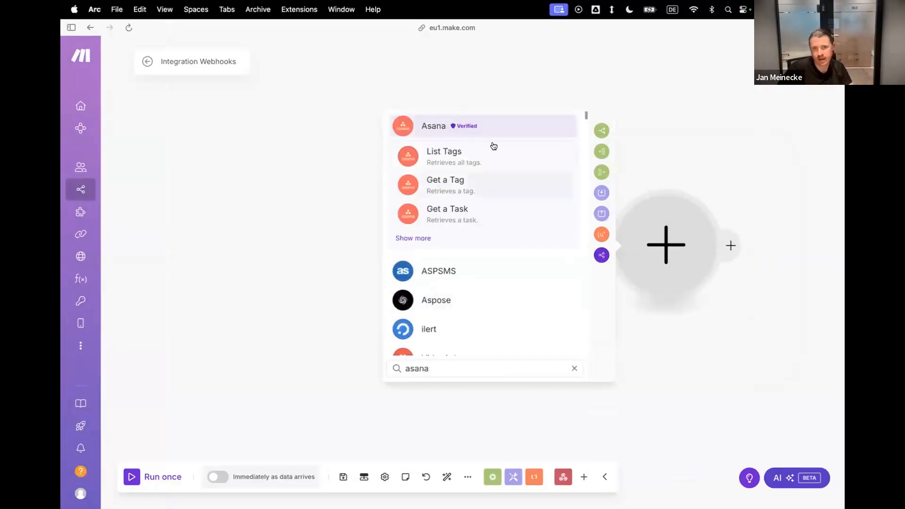
left_click(434, 125)
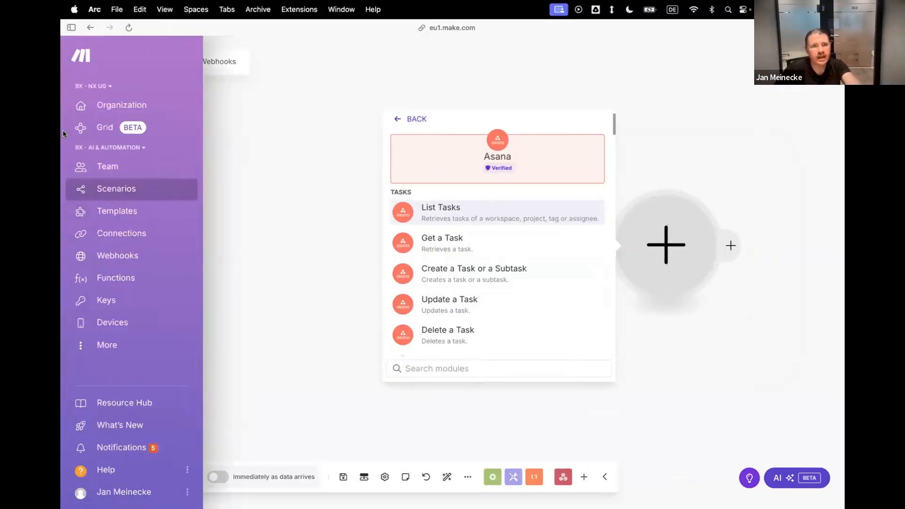
Switch back to the 9x AI Meeting Agent workflow in Lindy and close the Fetch step's settings.
left_click(71, 28)
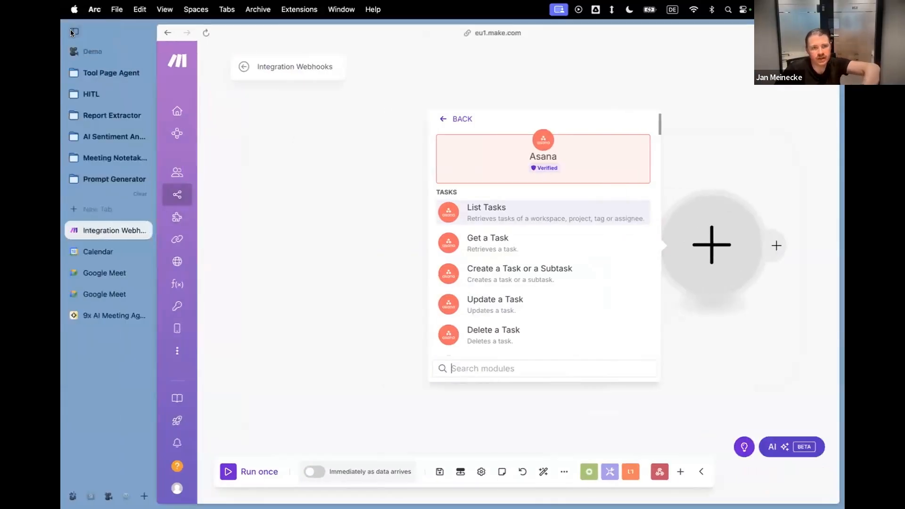
left_click(100, 315)
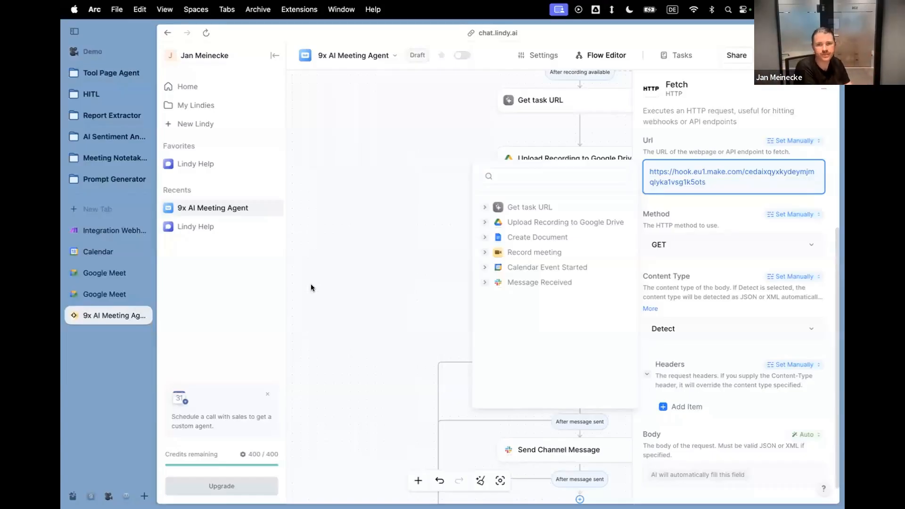
left_click(333, 264)
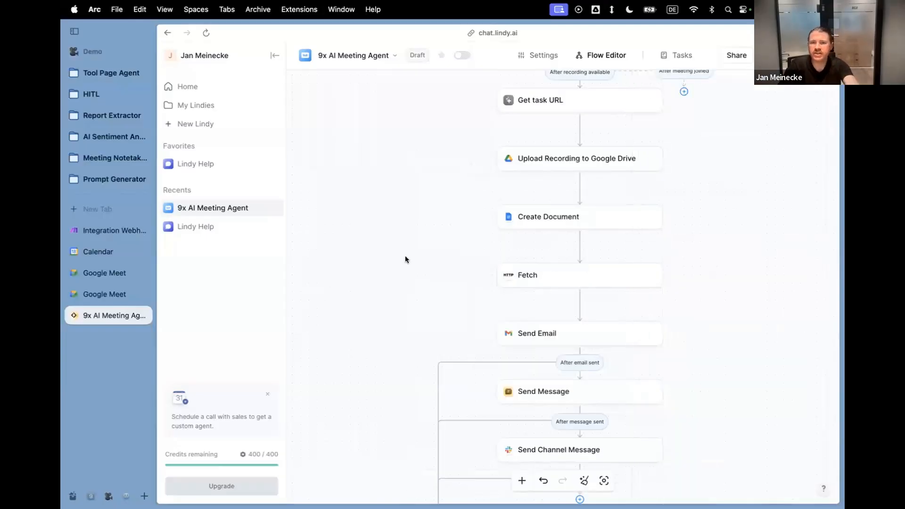
Delete the Fetch step between Create Document and Send Email, and automatically rearrange the workflow's layout.
scroll(405, 256, "right", 1)
scroll(406, 256, "up", 1)
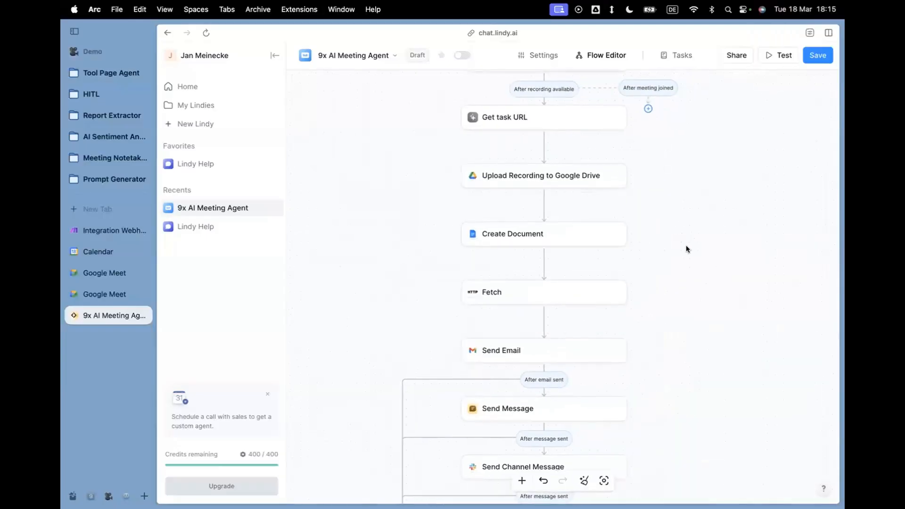
scroll(685, 246, "down", 1)
scroll(685, 246, "right", 1)
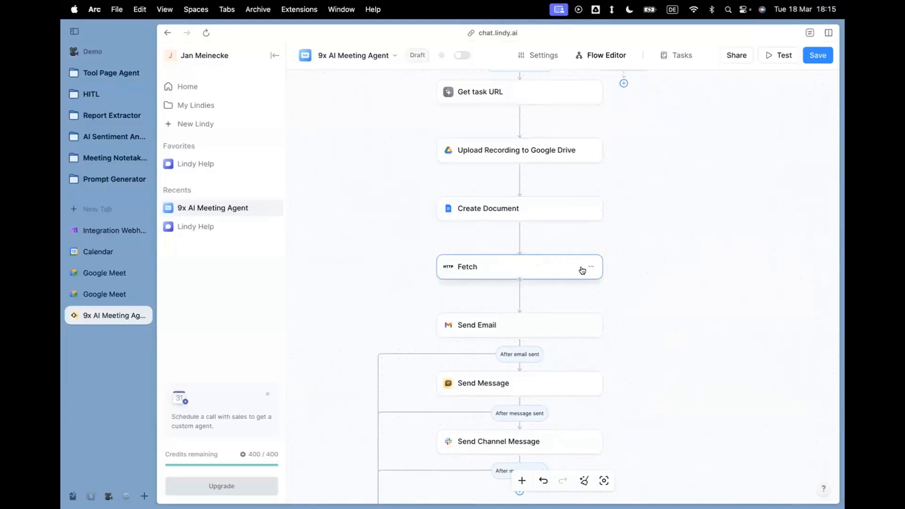
left_click(591, 268)
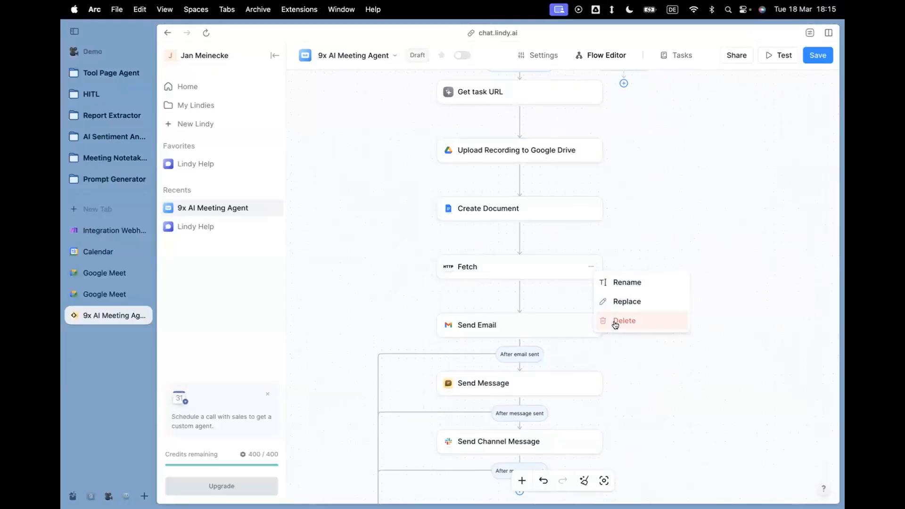
left_click(615, 321)
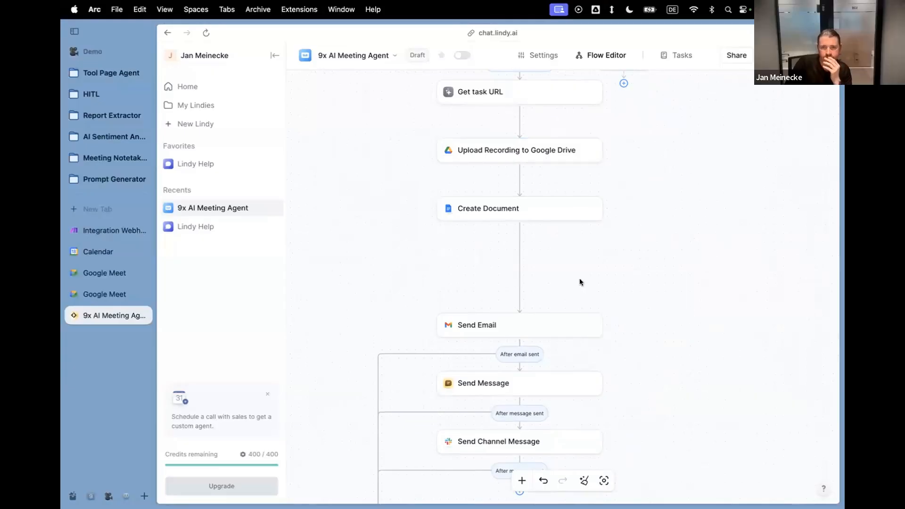
left_click(584, 481)
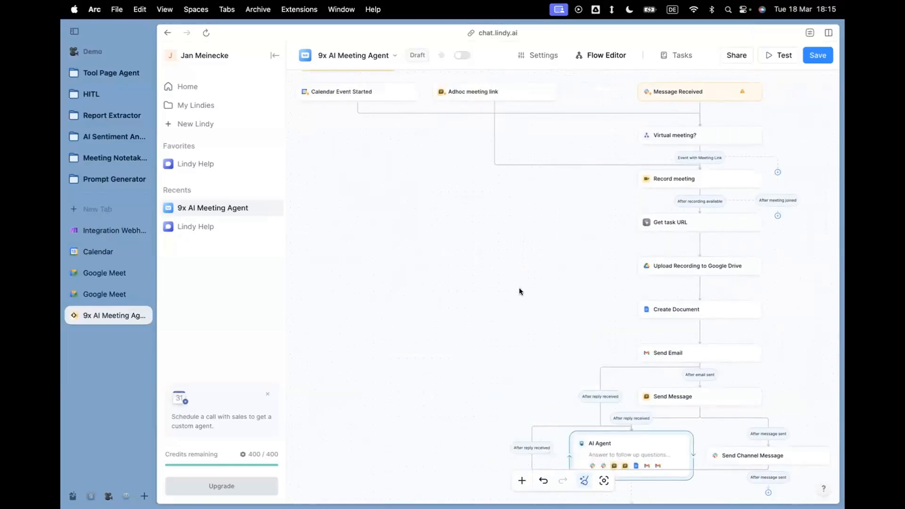
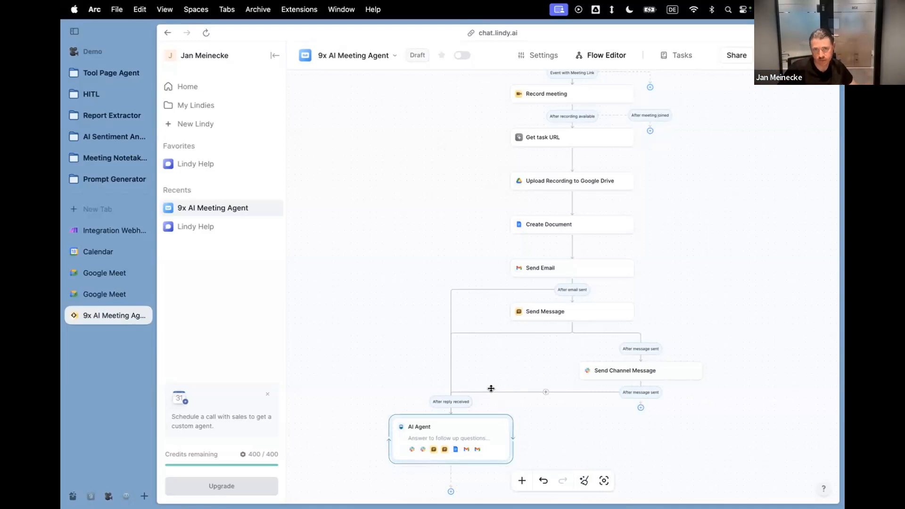
Add an action step after Get task URL, try a search for Lindy actions, and display the Lindy Utilities action list.
left_click(573, 159)
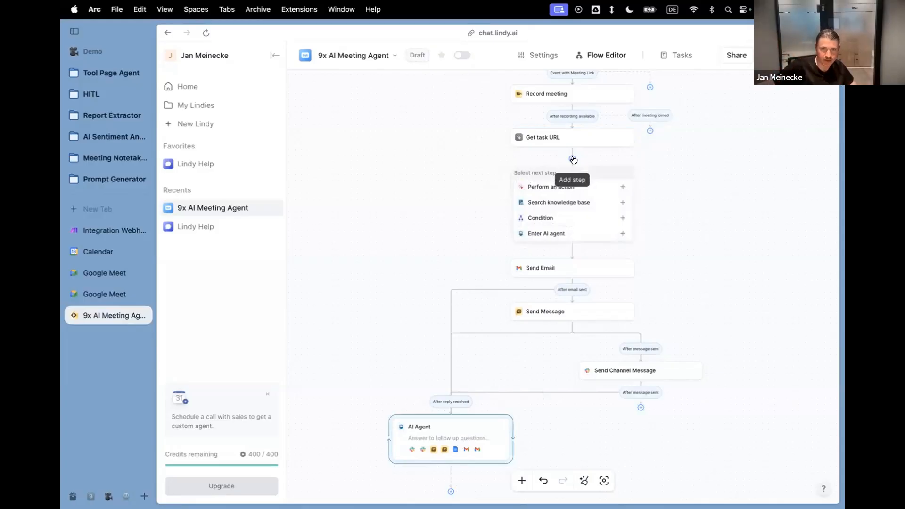
left_click(619, 188)
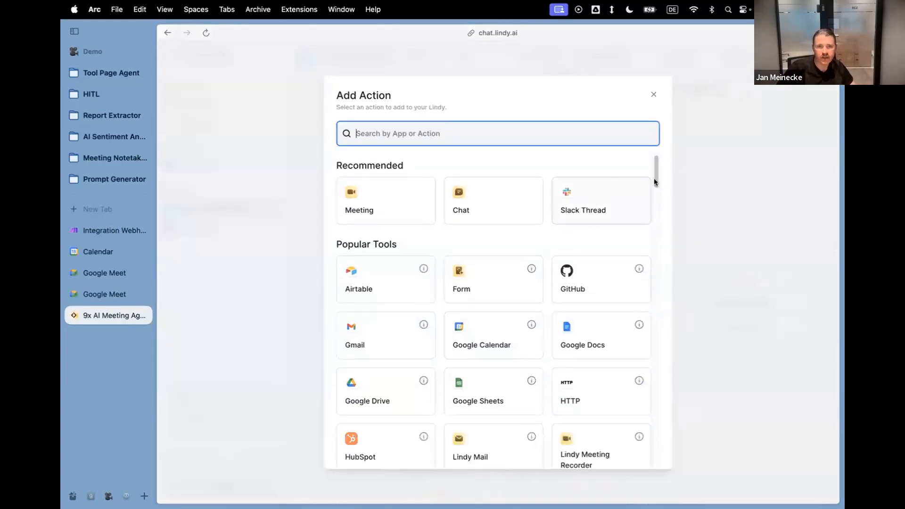
type("lind")
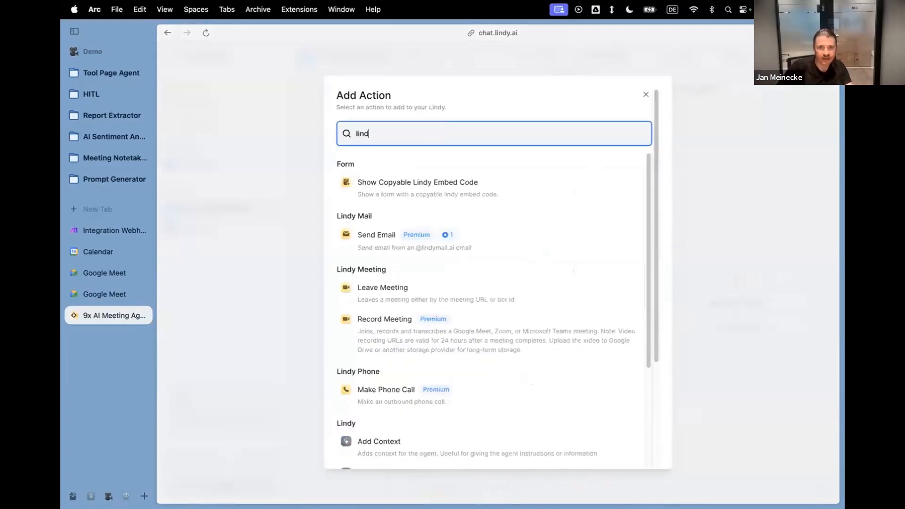
key("BackSpace")
key("BackSpace")
key("BackSpace")
key("BackSpace")
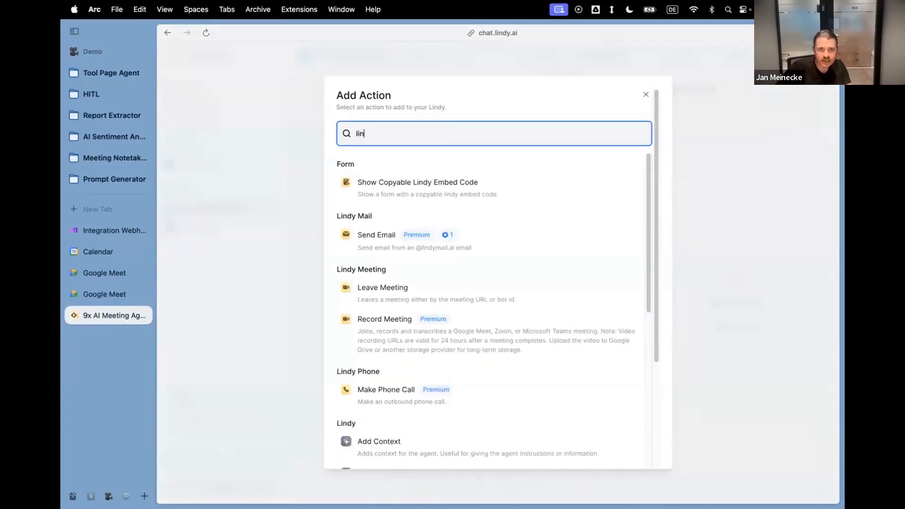
scroll(563, 175, "down", 5)
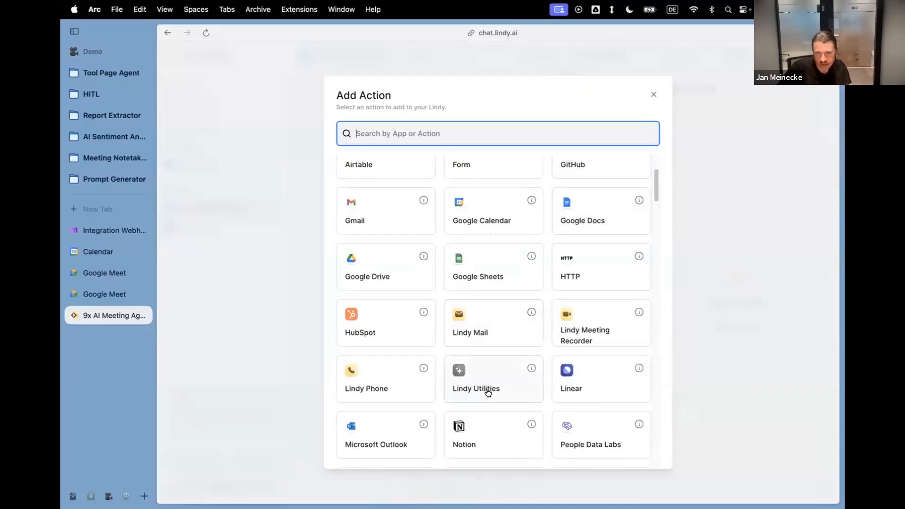
left_click(485, 387)
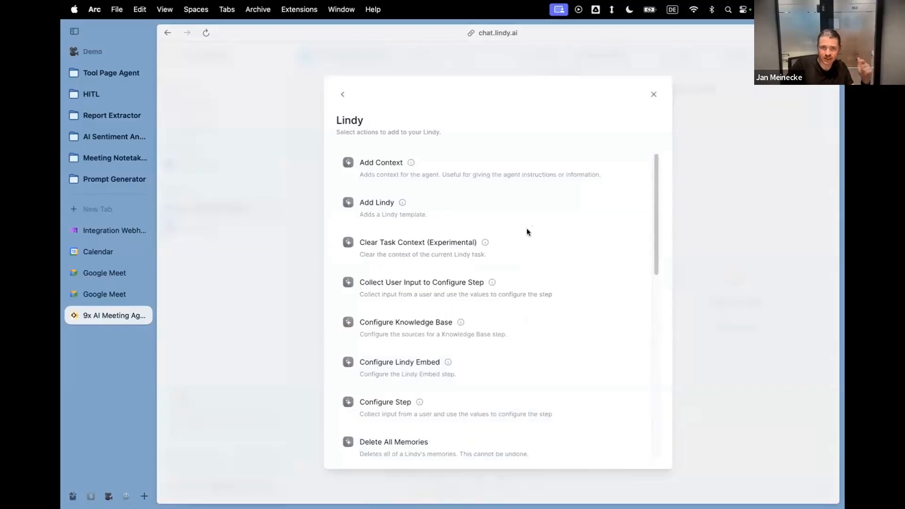
Look through the available Lindy Utilities actions and close the list without choosing one.
scroll(524, 228, "down", 3)
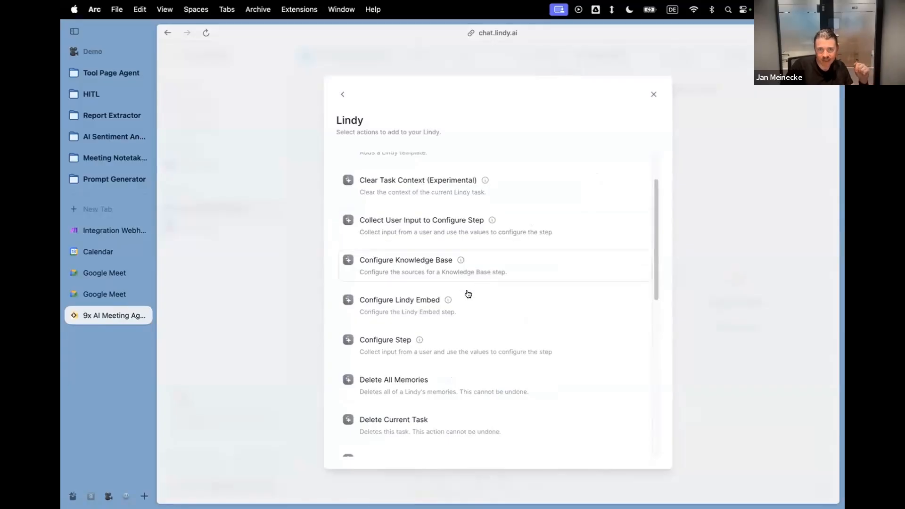
scroll(448, 293, "up", 3)
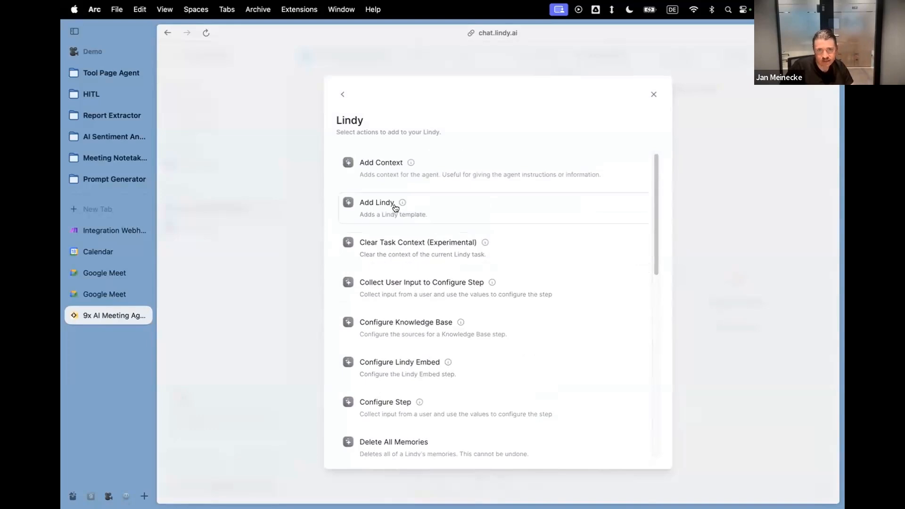
scroll(368, 275, "down", 3)
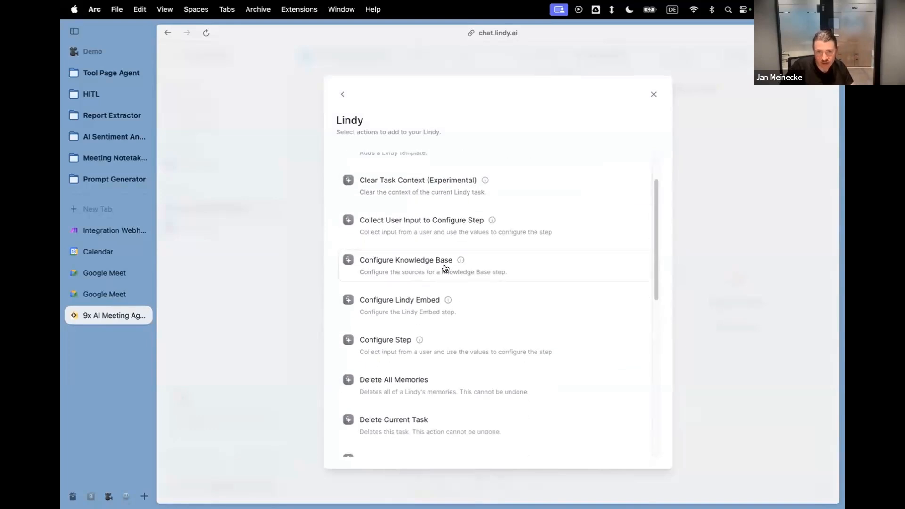
scroll(445, 268, "down", 15)
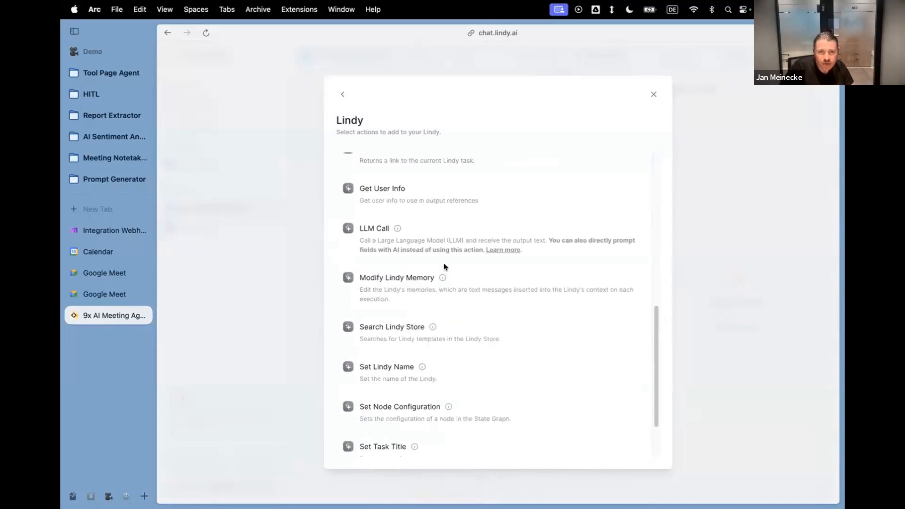
scroll(443, 266, "down", 2)
scroll(442, 271, "up", 3)
scroll(441, 274, "up", 15)
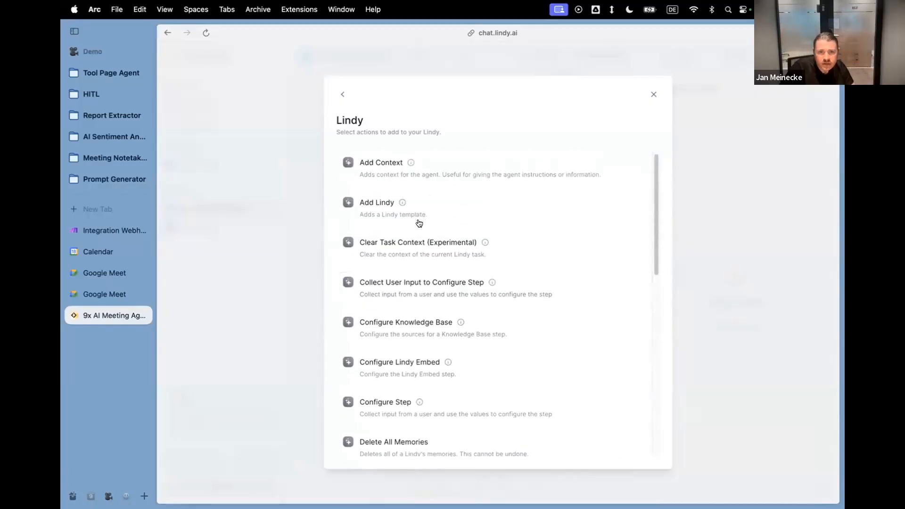
scroll(426, 322, "down", 4)
scroll(426, 323, "down", 6)
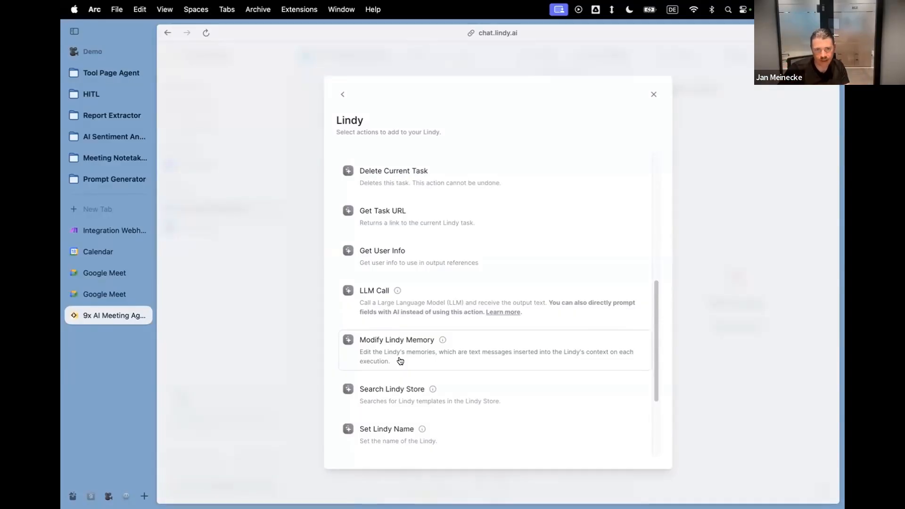
left_click(250, 295)
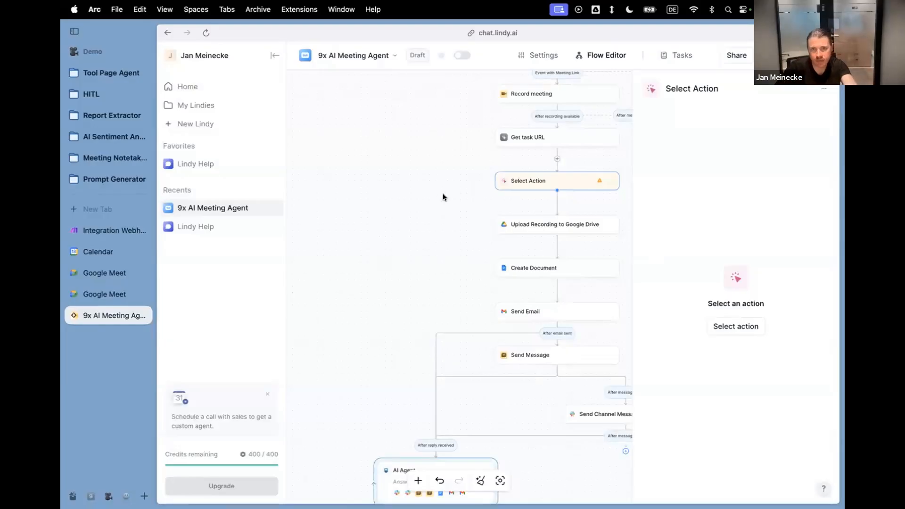
View the next-step options between Upload Recording to Google Drive and Create Document.
scroll(442, 194, "up", 5)
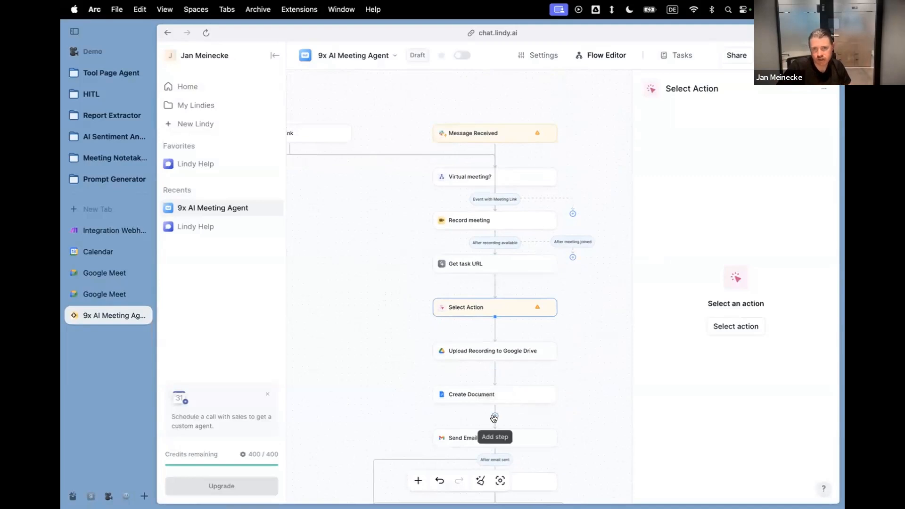
left_click(493, 374)
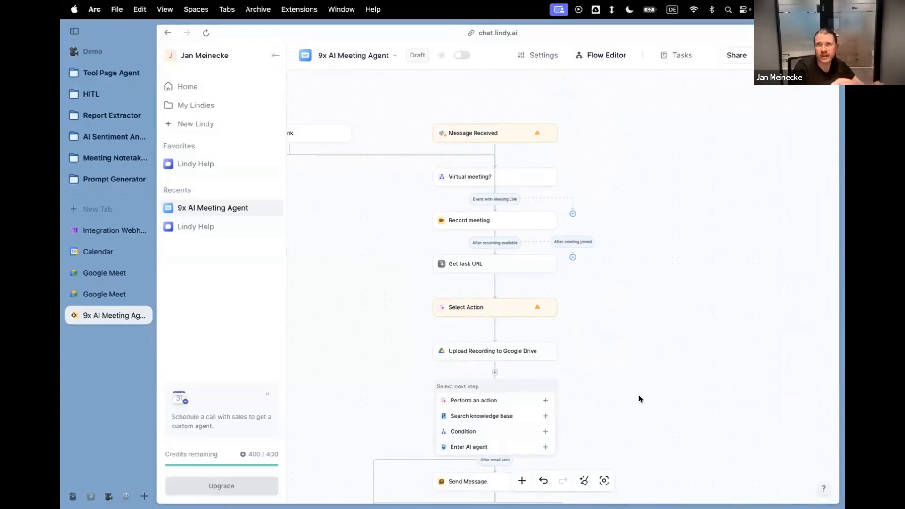
scroll(652, 350, "down", 3)
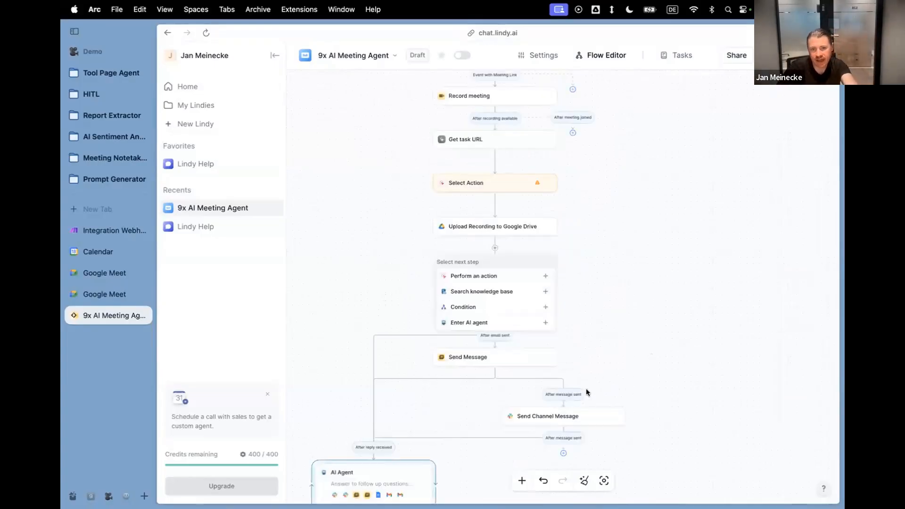
scroll(586, 388, "down", 2)
Open the AI Agent step's settings and review its prompt, model and skills.
left_click(411, 415)
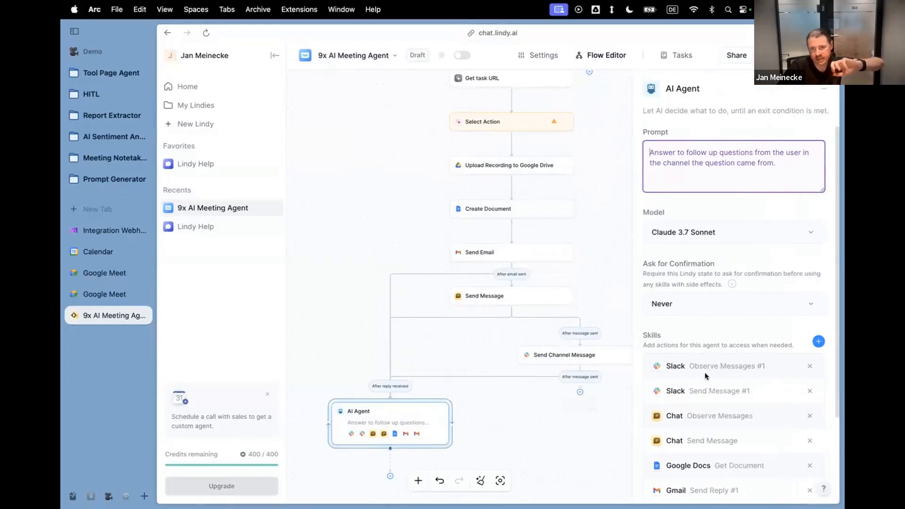
scroll(705, 373, "down", 2)
scroll(708, 263, "up", 3)
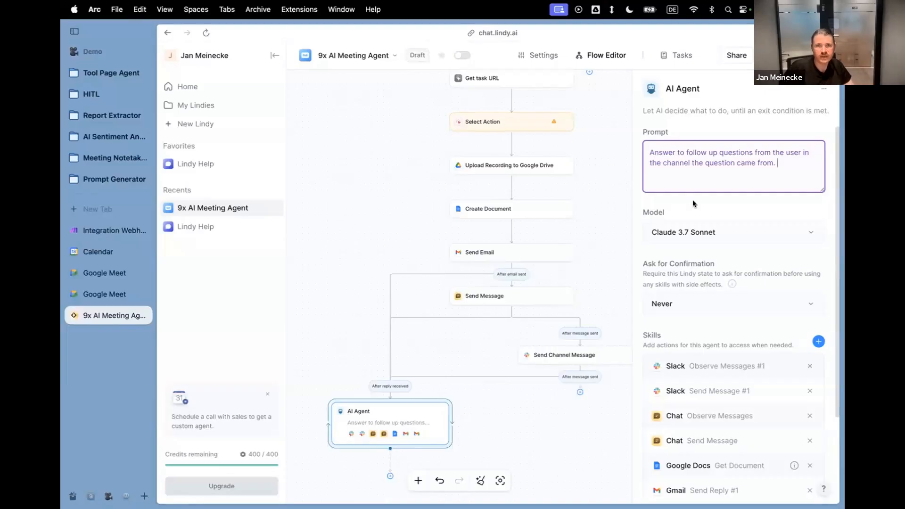
Add a Search Knowledge Base step after Select Action, view the available source types, and close the source selection.
left_click(511, 143)
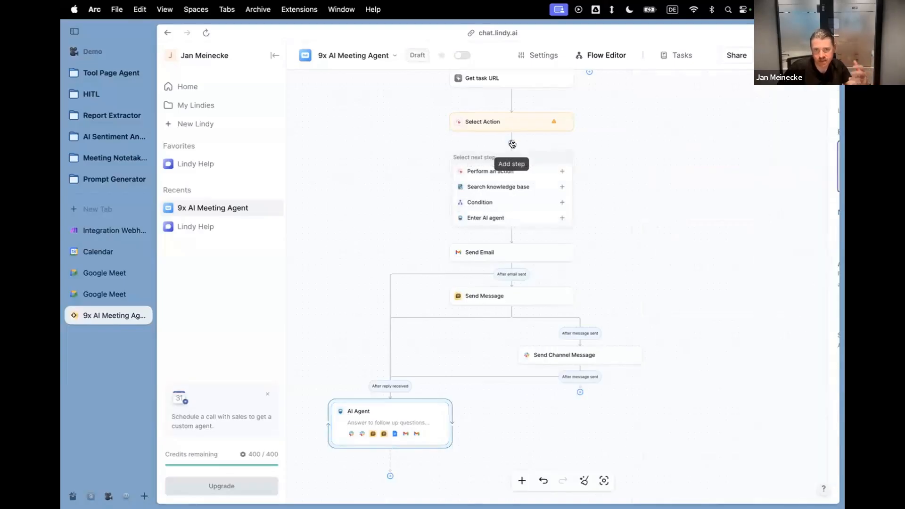
left_click(515, 185)
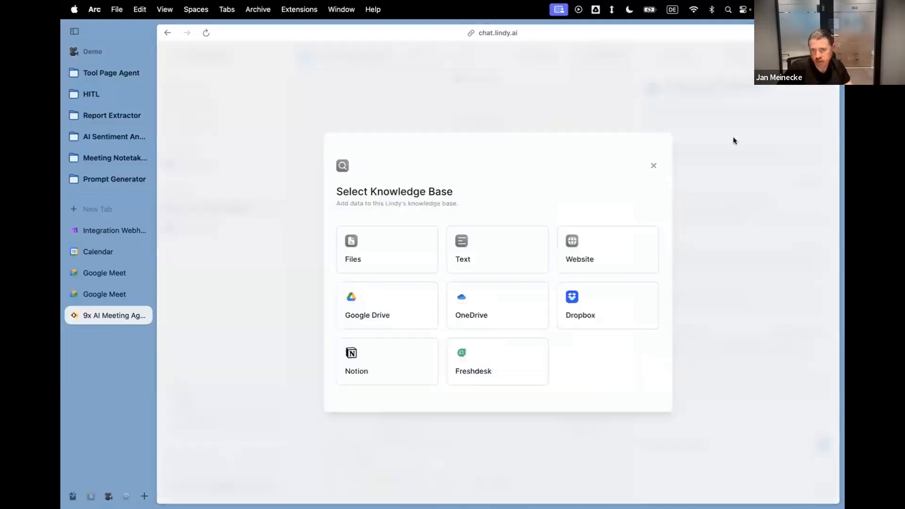
left_click(654, 166)
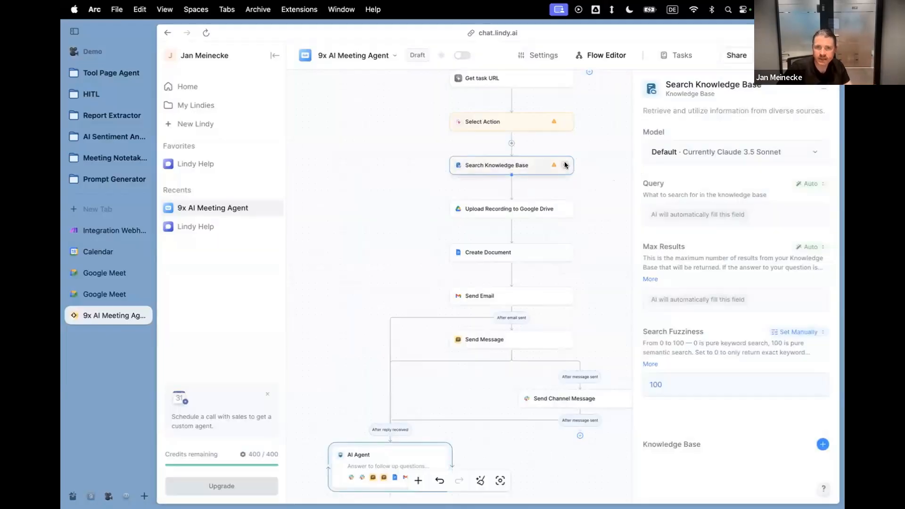
Delete the Search Knowledge Base step and the unconfigured Select Action step from the workflow.
left_click(565, 165)
left_click(596, 218)
left_click(563, 120)
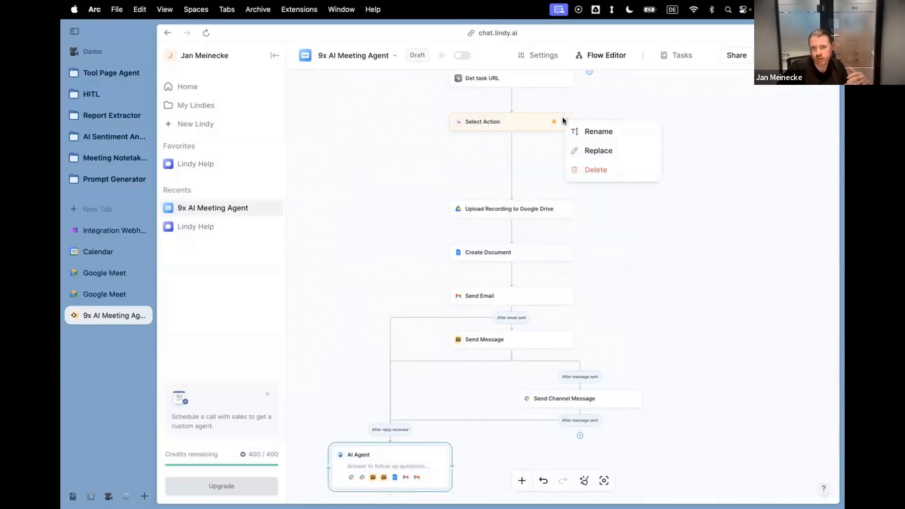
left_click(588, 169)
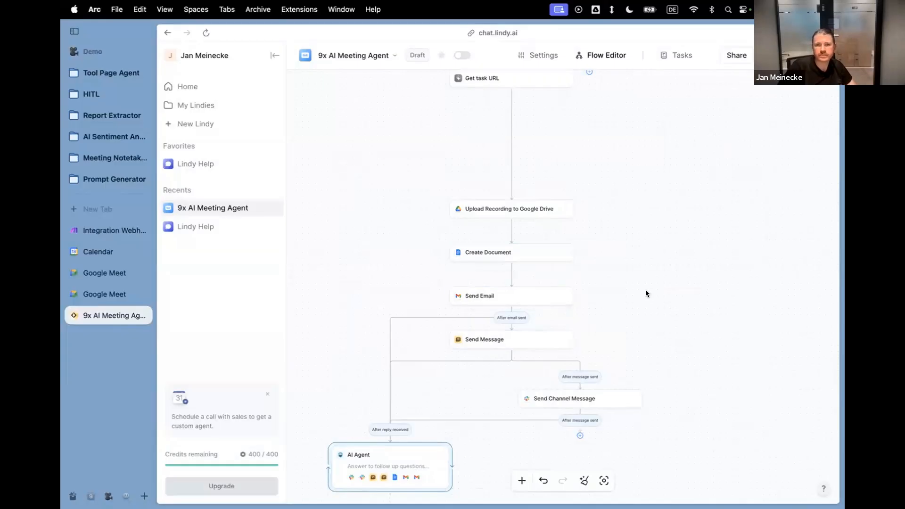
View and dismiss the next-step options after Get task URL, and automatically rearrange the workflow's layout.
scroll(618, 221, "down", 3)
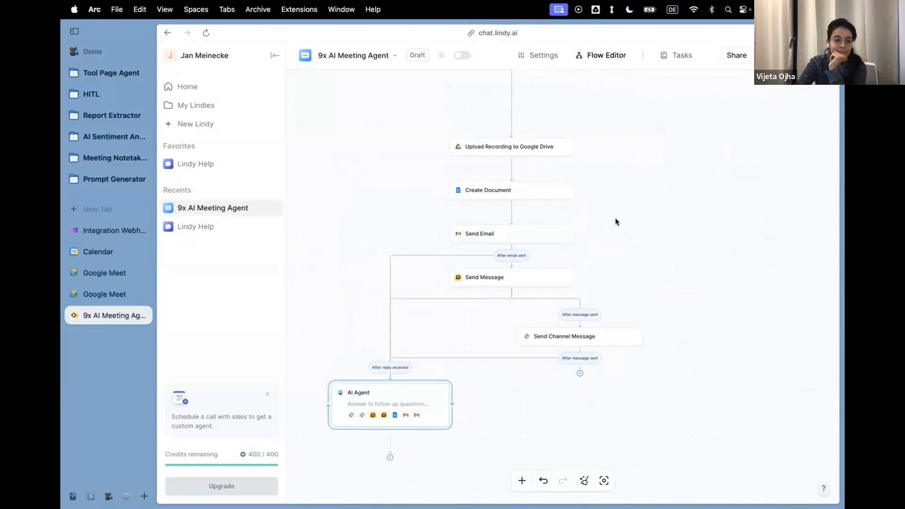
scroll(617, 222, "down", 3)
scroll(615, 222, "up", 5)
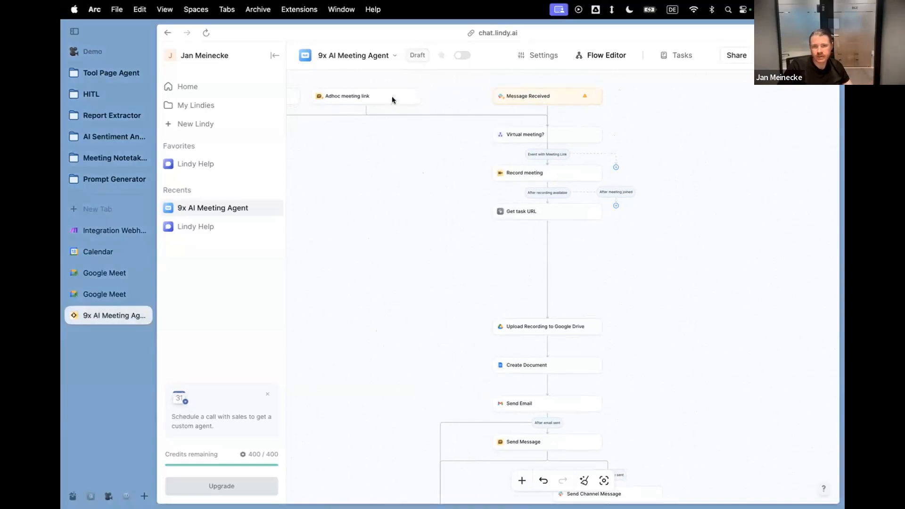
left_click(547, 230)
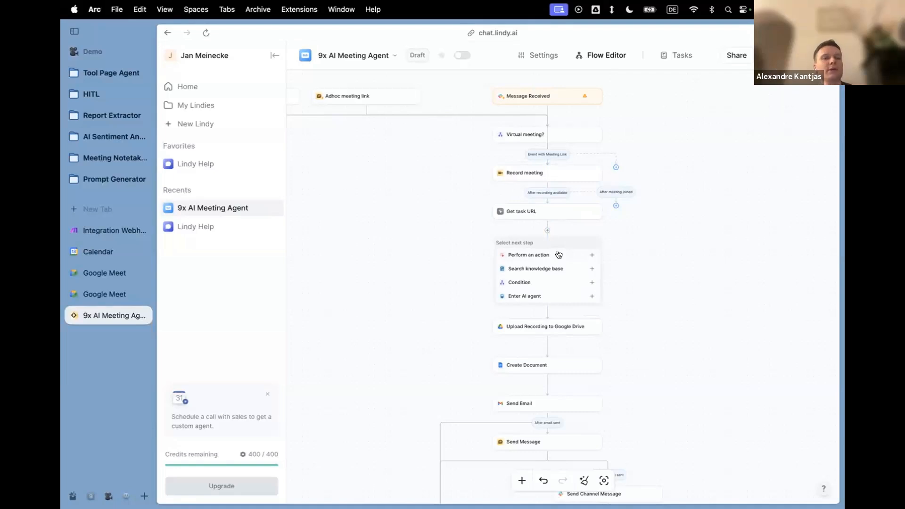
left_click(657, 272)
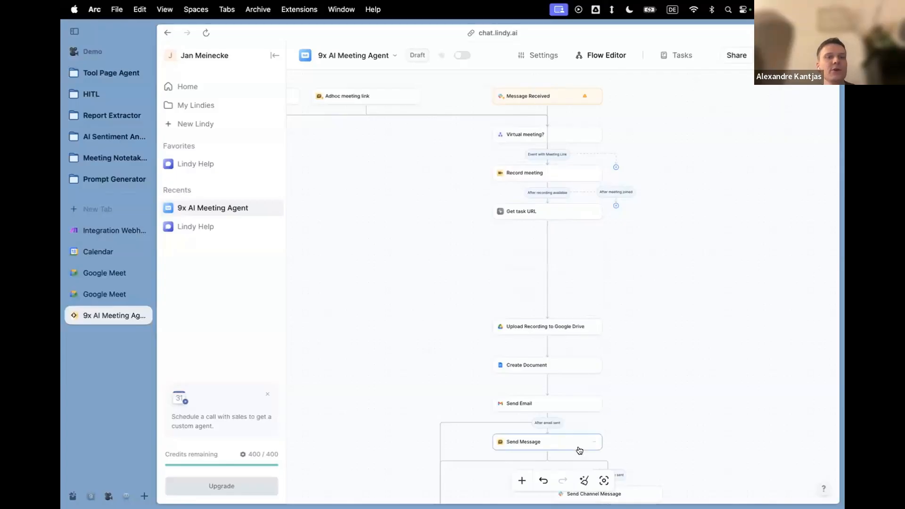
left_click(584, 480)
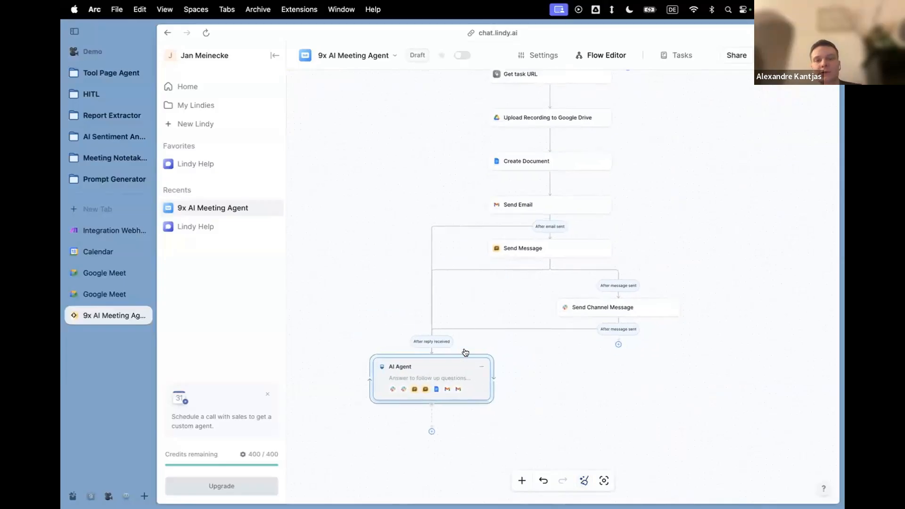
Inspect the AI Agent step at the end of the workflow, examining its prompt, confirmation setting, skills and exit condition option.
scroll(433, 380, "up", 5)
scroll(433, 380, "left", 1)
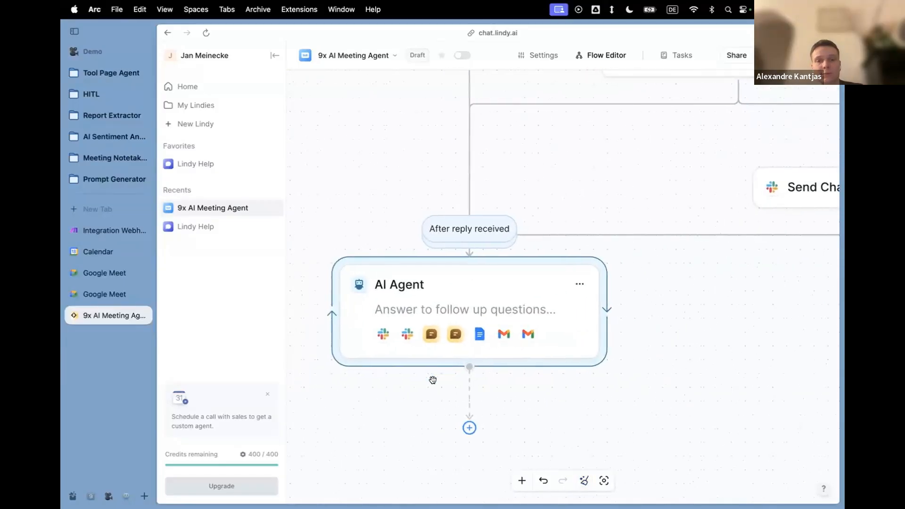
left_click(450, 295)
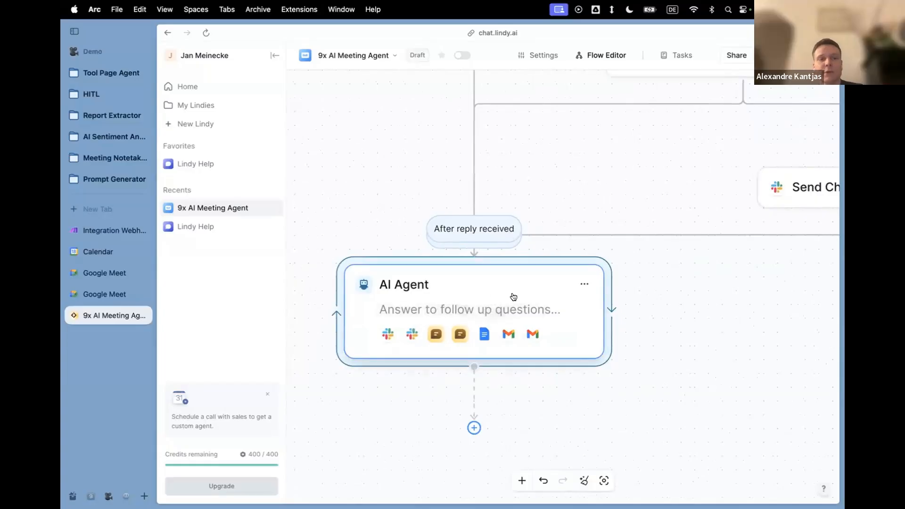
scroll(512, 297, "down", 6)
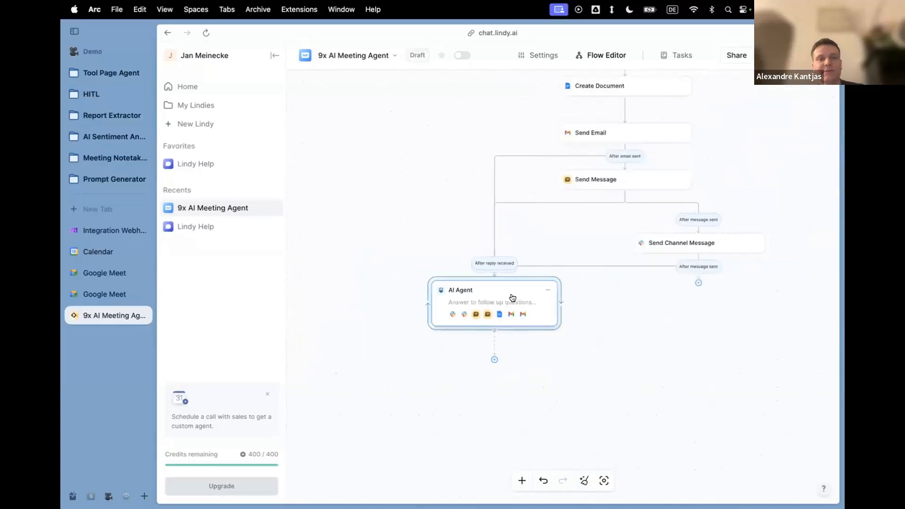
scroll(518, 297, "down", 2)
scroll(518, 297, "up", 3)
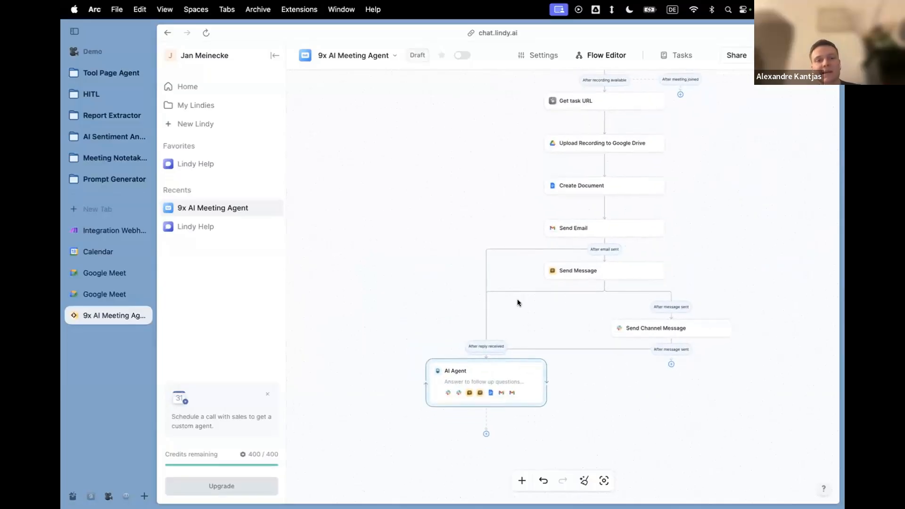
left_click(534, 371)
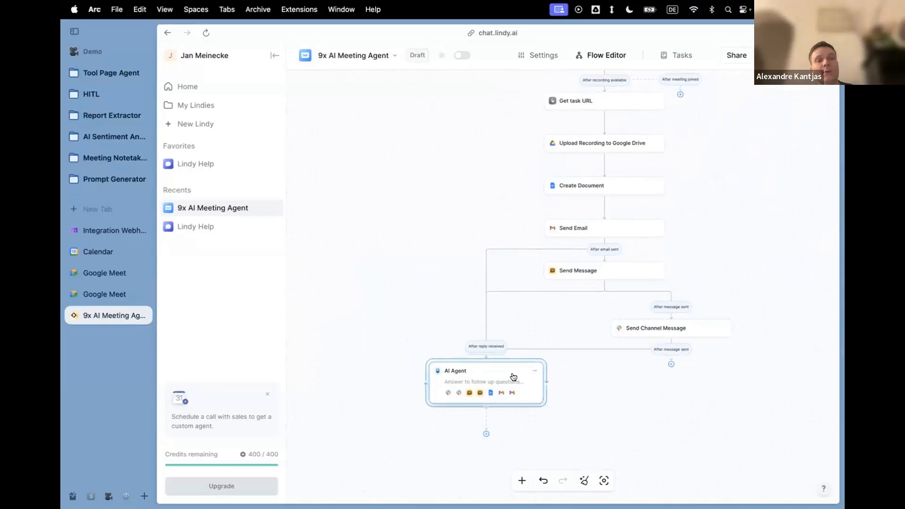
left_click(513, 376)
scroll(681, 254, "down", 5)
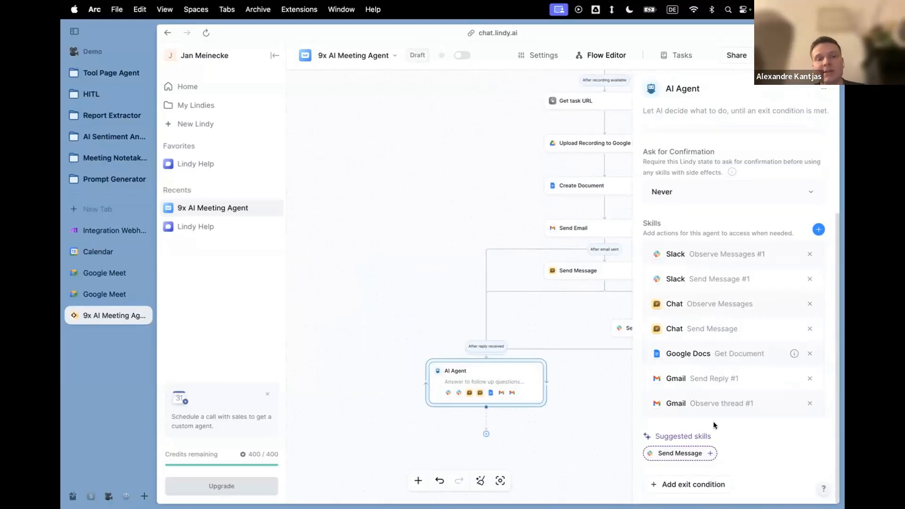
scroll(714, 422, "up", 5)
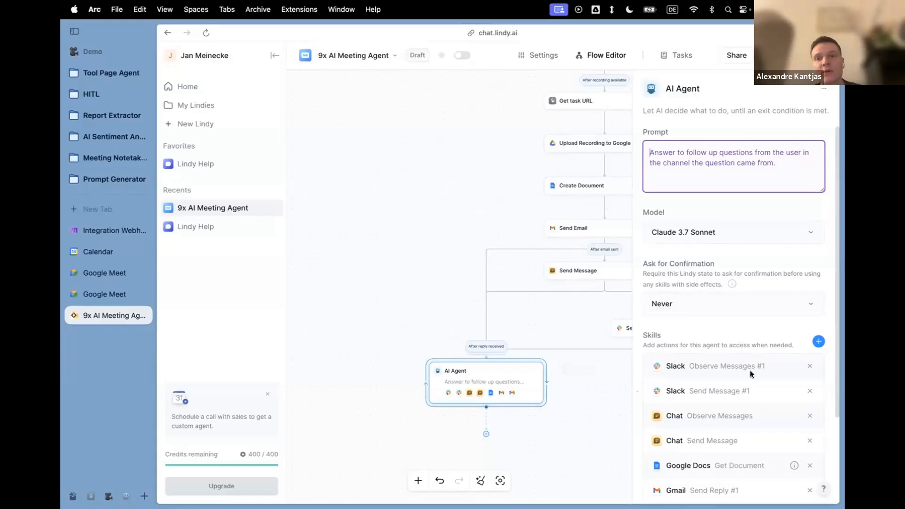
Browse the actions that can be added as skills to the AI Agent, through Popular Tools and Other Tools, and dismiss the selection.
scroll(751, 374, "down", 3)
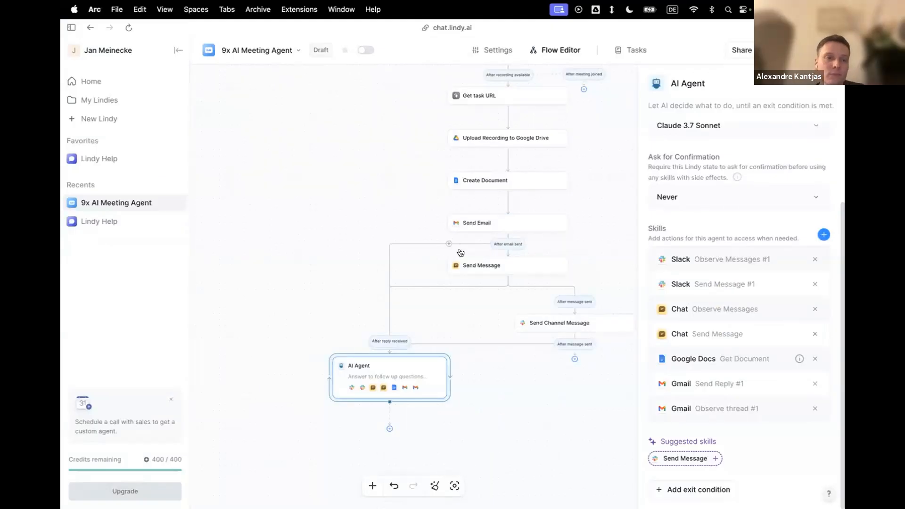
left_click(823, 235)
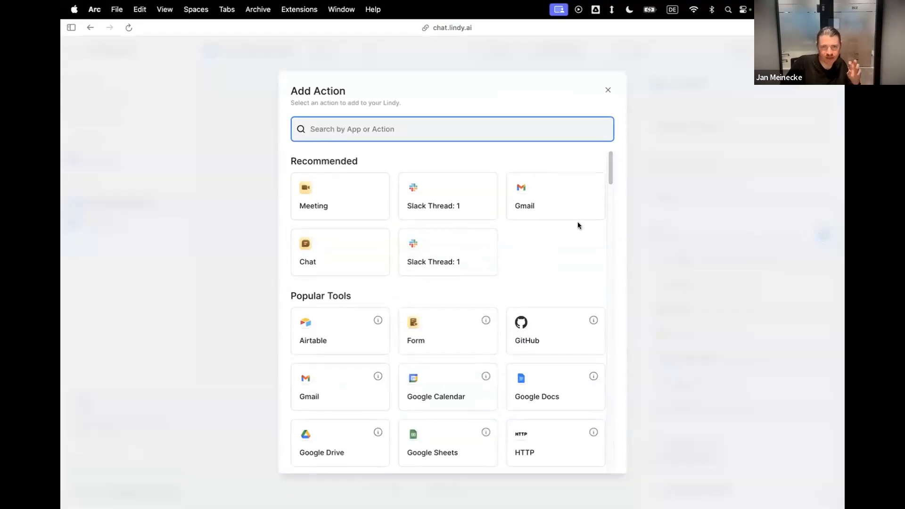
left_click(608, 90)
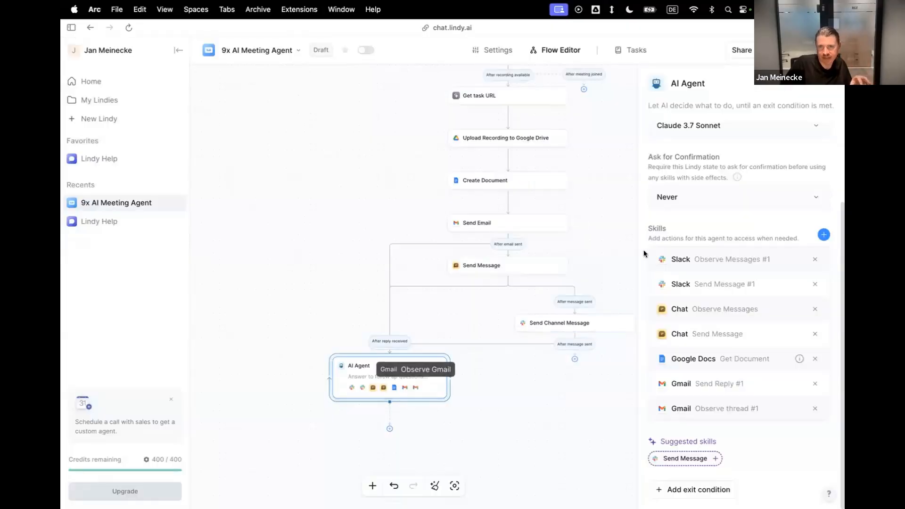
left_click(824, 234)
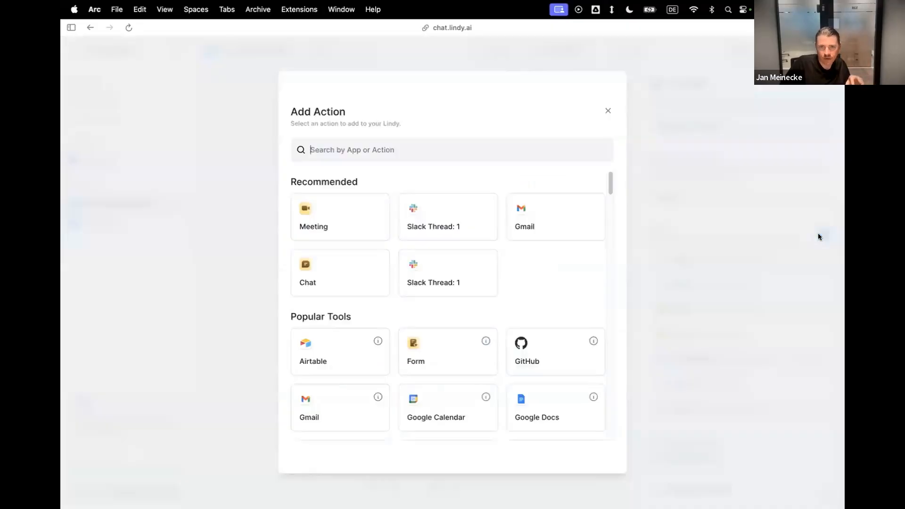
scroll(484, 280, "down", 5)
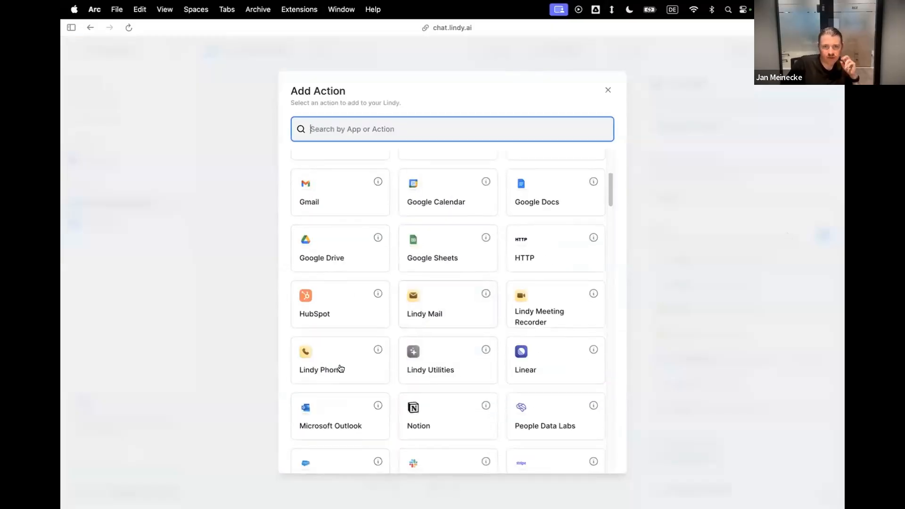
scroll(463, 306, "down", 3)
scroll(463, 307, "down", 4)
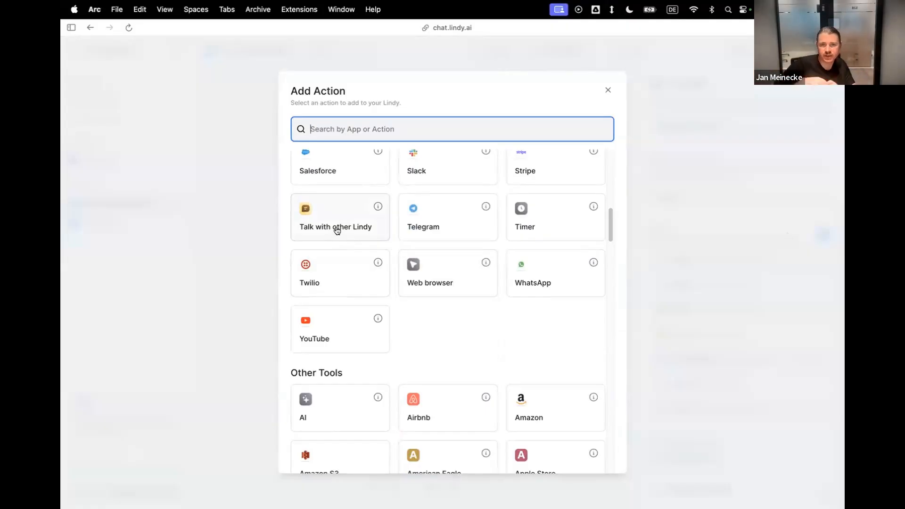
scroll(344, 217, "down", 7)
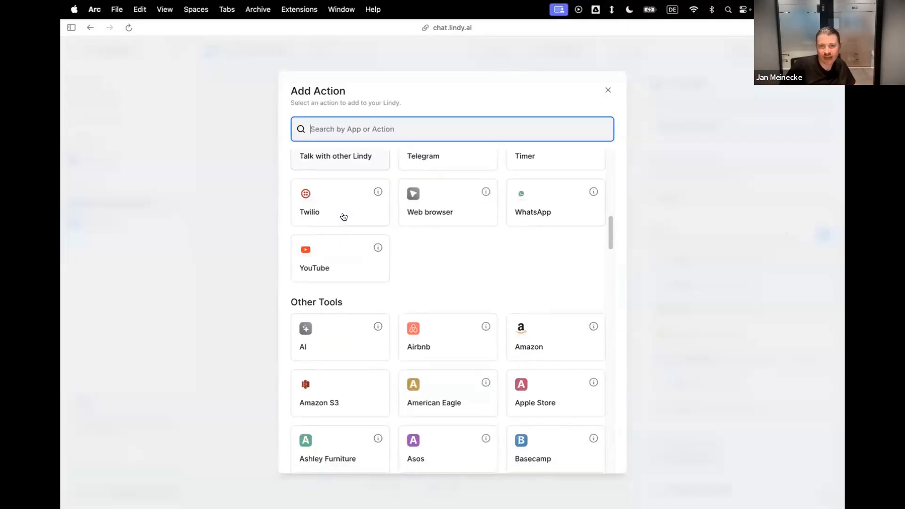
left_click(210, 293)
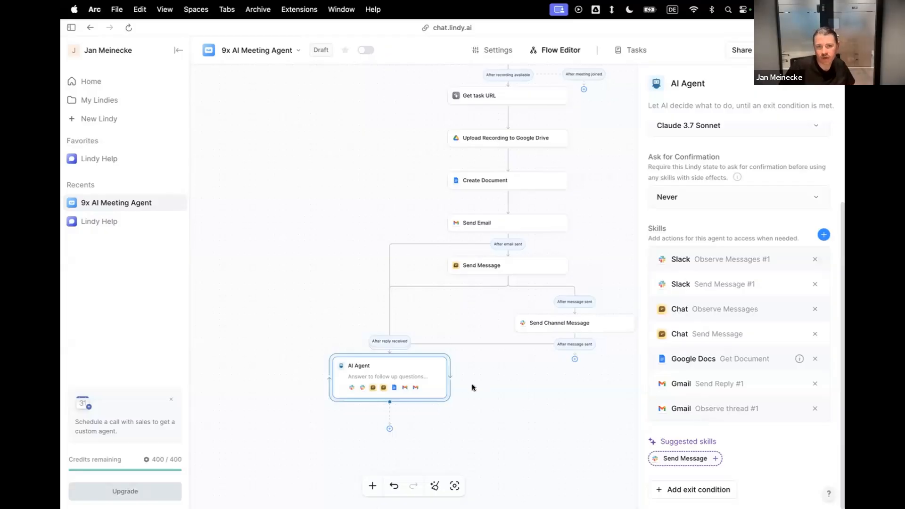
Review the AI Agent's addable skills again around Talk with other Lindy, and leave without adding one.
left_click(824, 234)
scroll(323, 403, "down", 5)
scroll(339, 386, "down", 6)
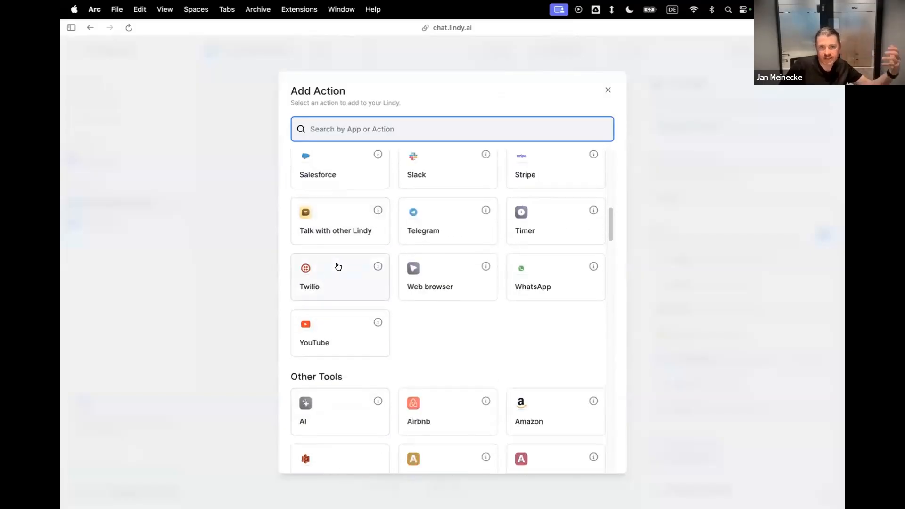
scroll(340, 282, "up", 2)
left_click(226, 328)
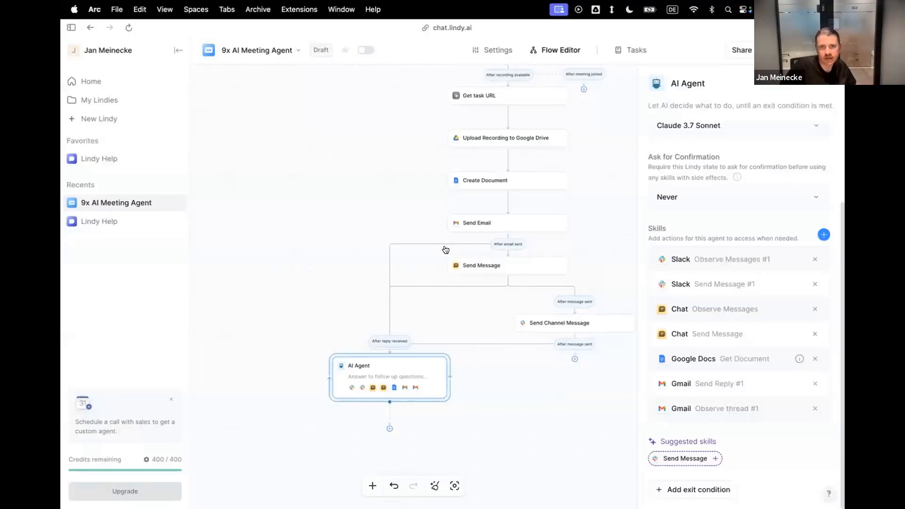
Add an action step after Upload Recording to Google Drive and examine the available Lindy Utilities actions.
left_click(507, 159)
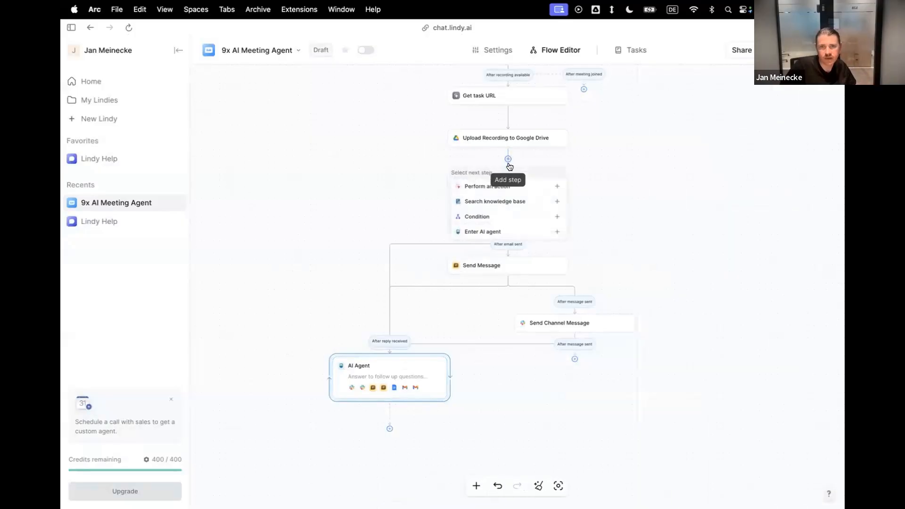
left_click(471, 186)
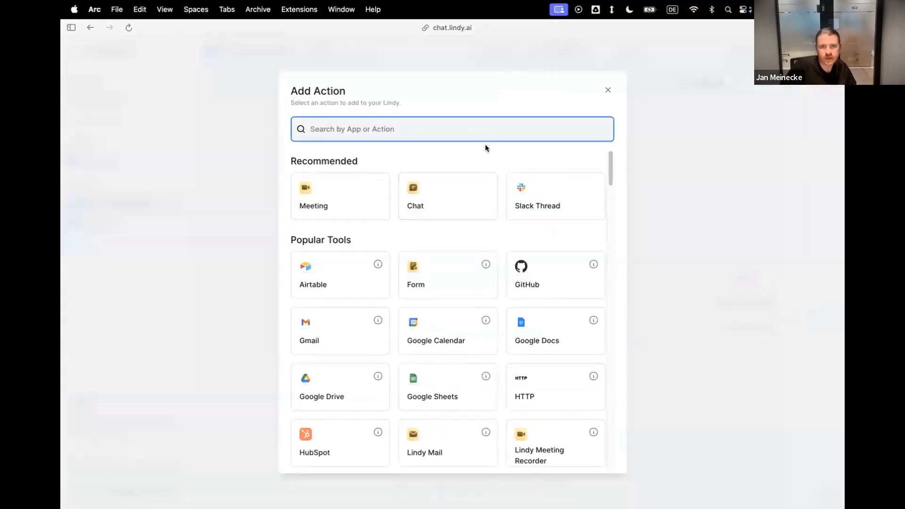
scroll(489, 259, "down", 3)
scroll(437, 323, "down", 1)
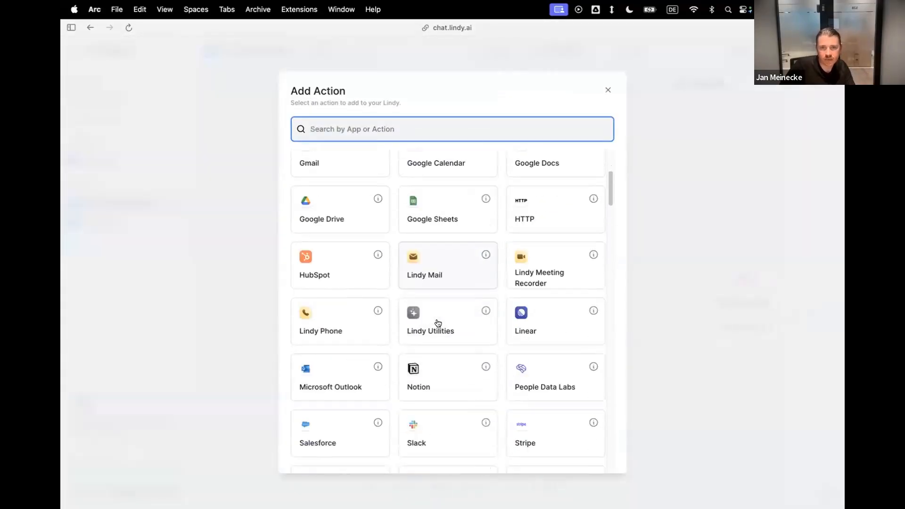
left_click(438, 323)
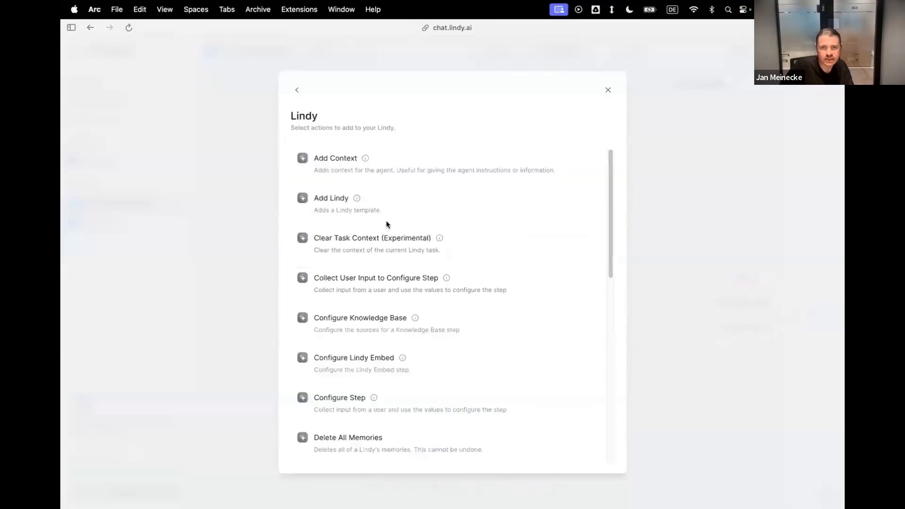
scroll(337, 213, "down", 3)
scroll(338, 180, "up", 3)
mouse_move(357, 198)
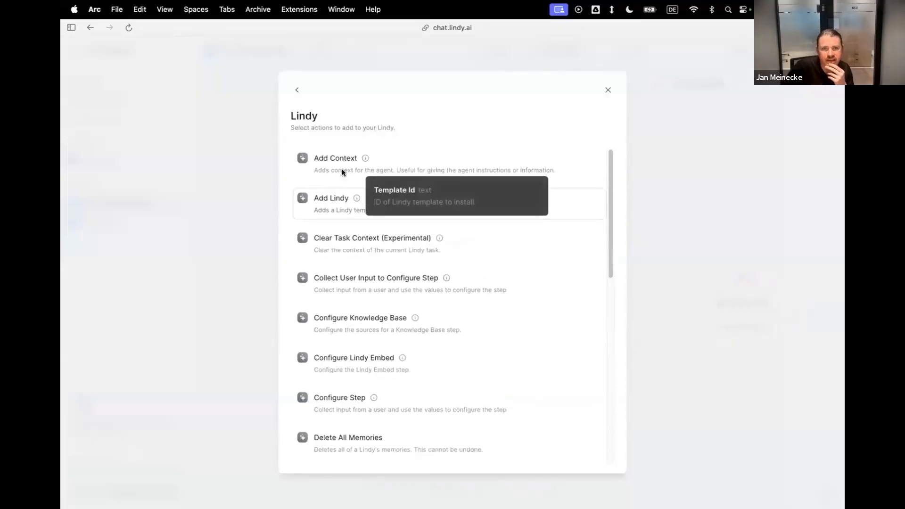
Return to the full action list, search it for "lindy" and look through the matching actions.
left_click(297, 90)
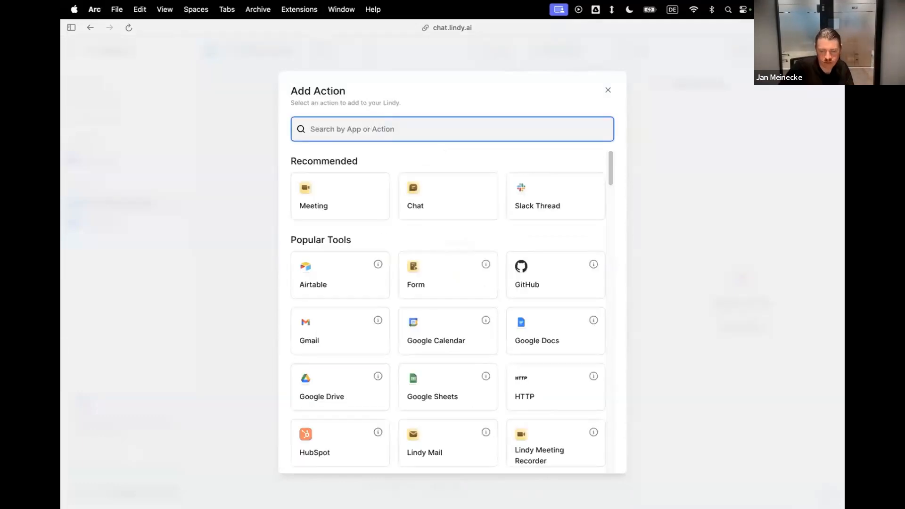
type("lindy")
scroll(460, 195, "down", 3)
scroll(460, 197, "down", 10)
scroll(460, 197, "down", 5)
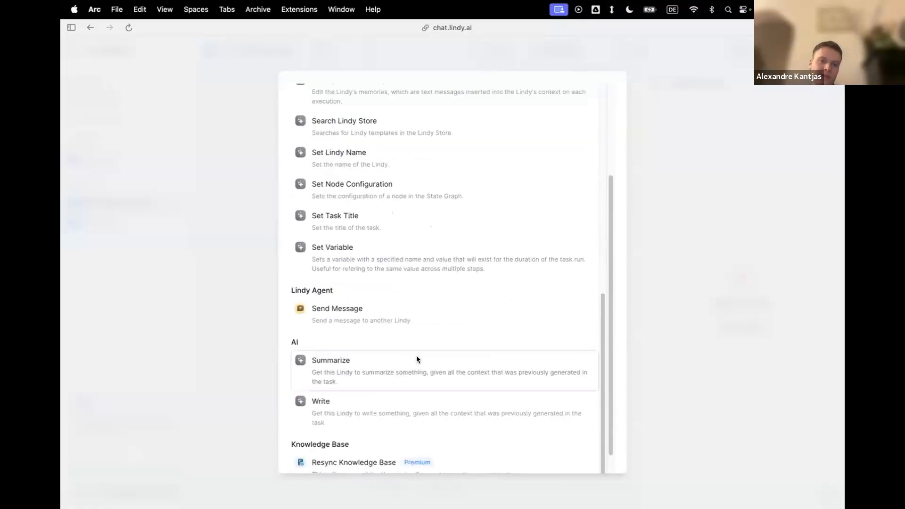
Search the actions for "message" and "message lindy", look through the messaging actions, and close the list without choosing one.
key("super+a")
type("message")
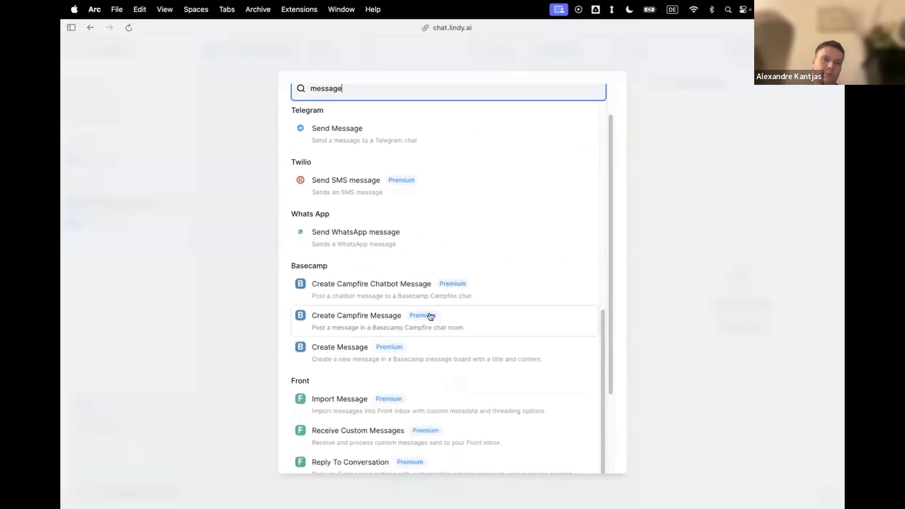
type(" lindy")
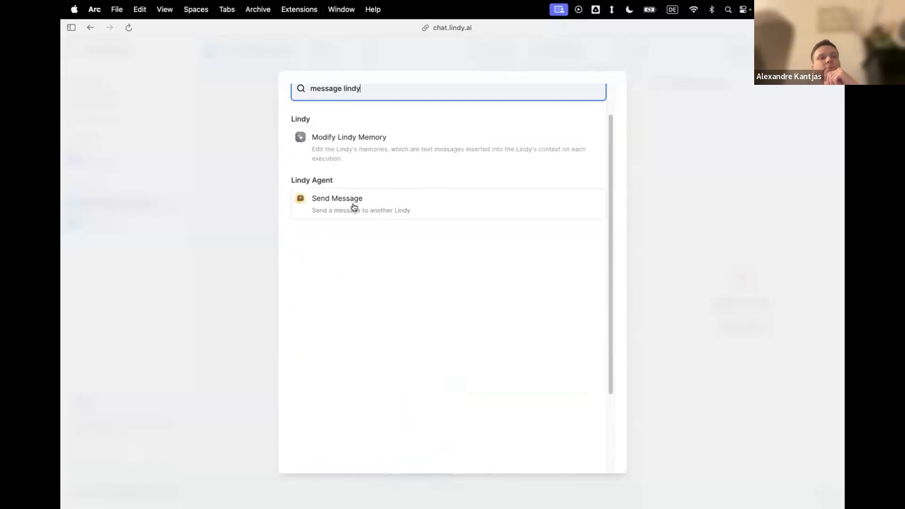
key("BackSpace")
key("BackSpace")
key("BackSpace")
key("BackSpace")
key("BackSpace")
scroll(424, 226, "down", 2)
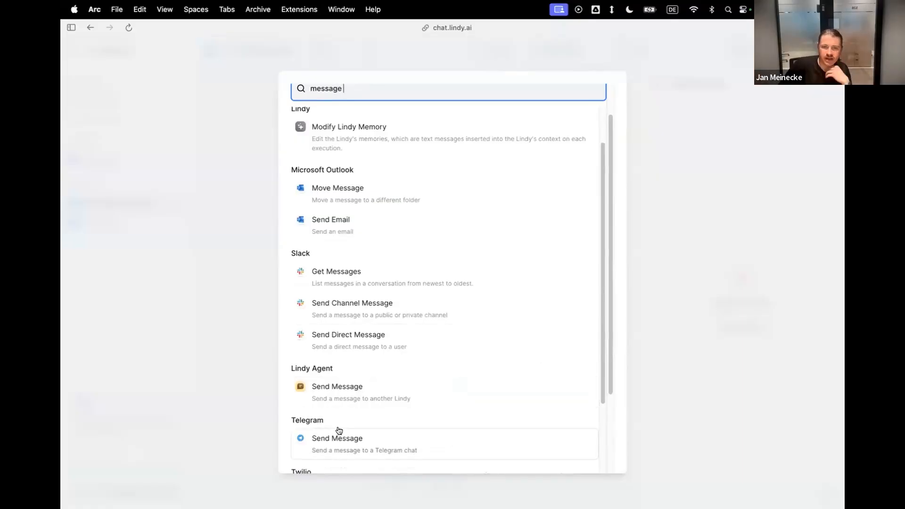
left_click(265, 356)
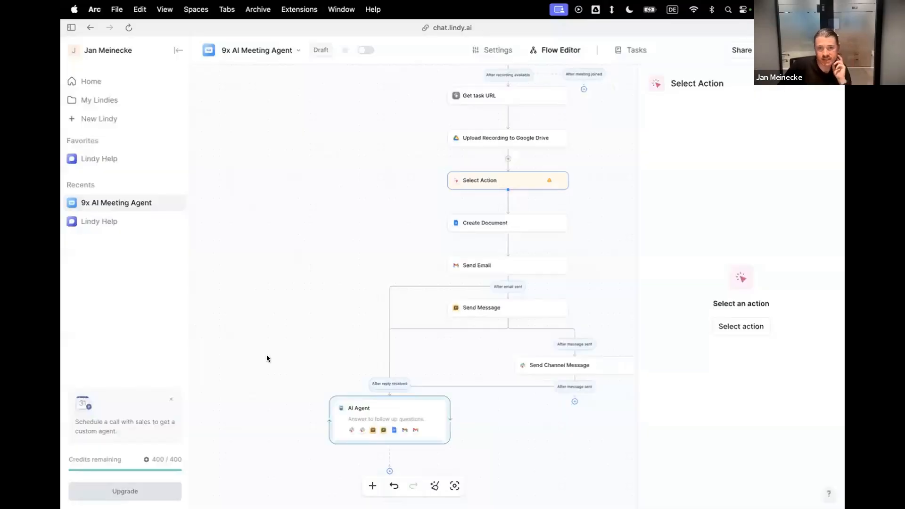
Delete the unconfigured Select Action step between Upload Recording to Google Drive and Create Document.
left_click(491, 431)
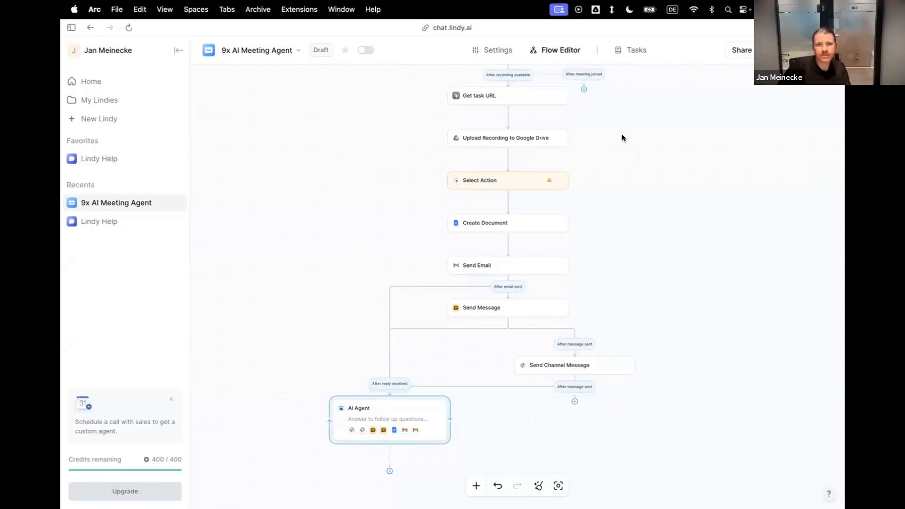
left_click(558, 180)
left_click(600, 230)
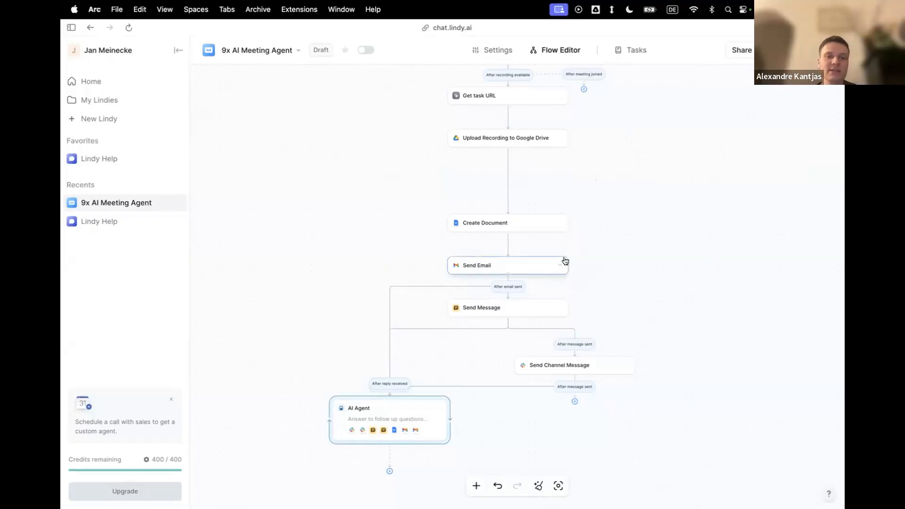
Open the AI Agent step's settings and examine its Slack Observe Messages and Send Message skills.
left_click(424, 419)
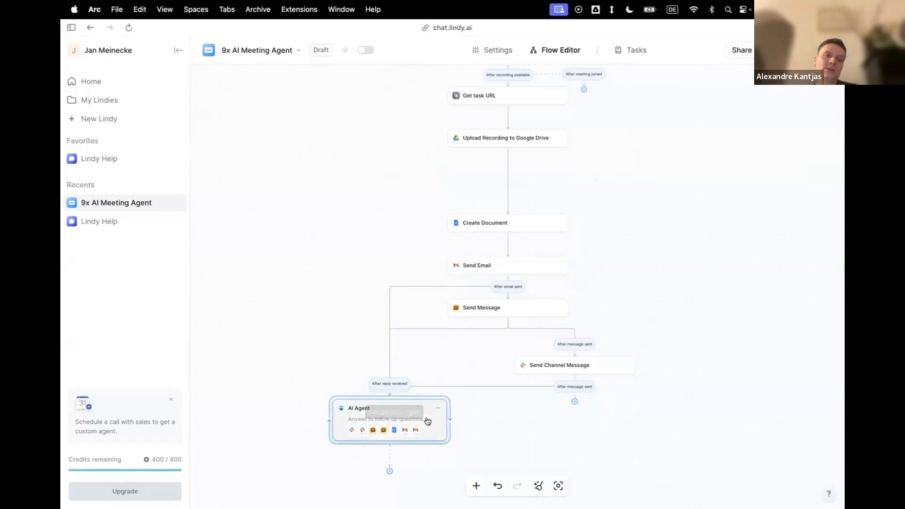
scroll(730, 309, "down", 3)
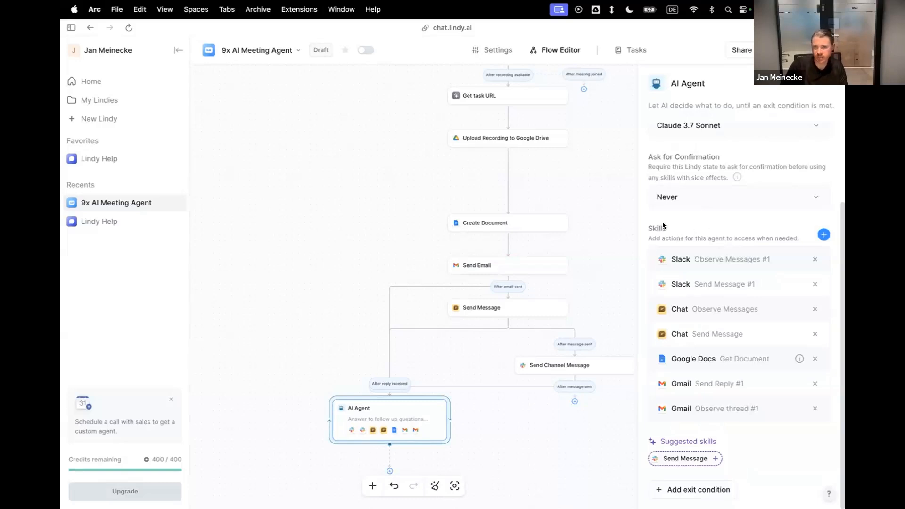
triple_click(718, 259)
left_click(729, 284)
double_click(728, 284)
left_click(731, 293)
Examine the AI Agent's follow-up prompt together with its Chat and Slack skills for observing and sending messages.
scroll(731, 292, "up", 3)
left_click_drag(792, 160, 652, 133)
left_click(710, 351)
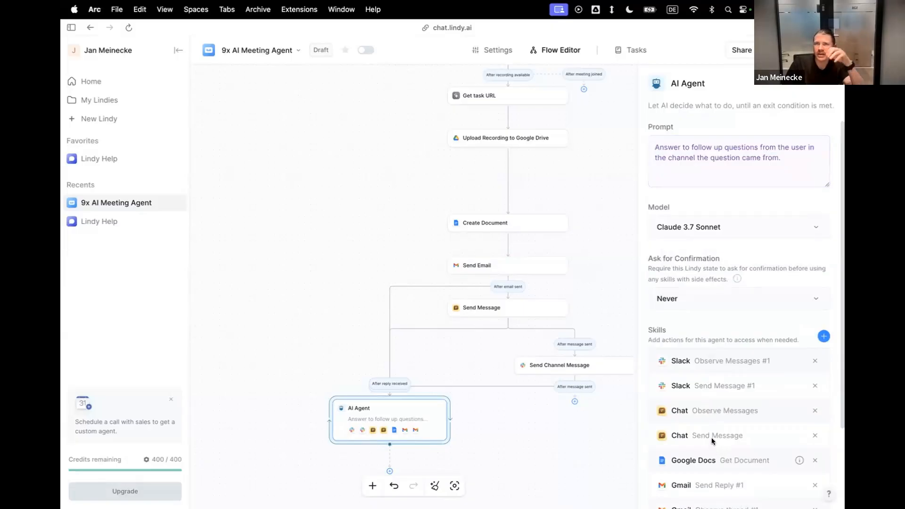
double_click(703, 413)
triple_click(697, 386)
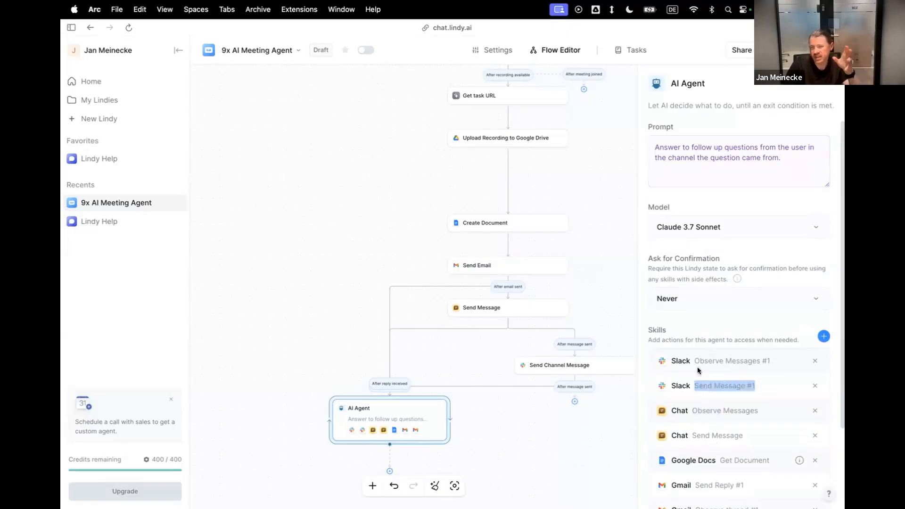
triple_click(697, 362)
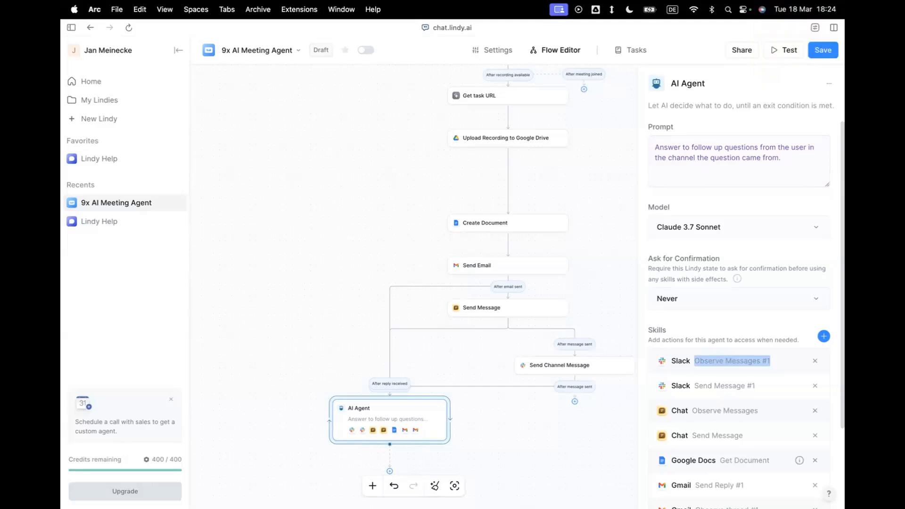
Close the AI Agent's settings and look over the workflow from Virtual meeting? down to the AI Agent.
scroll(328, 150, "down", 3)
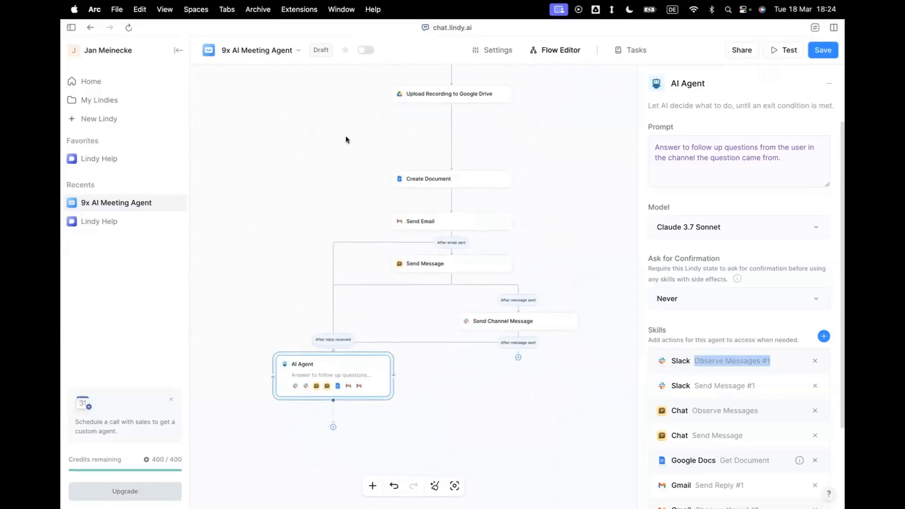
left_click(341, 143)
scroll(349, 147, "up", 5)
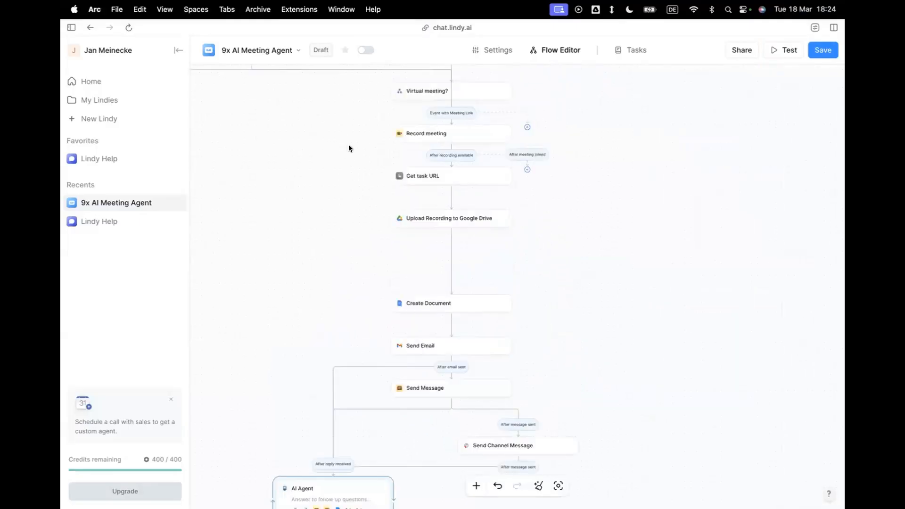
scroll(350, 146, "down", 3)
scroll(350, 149, "left", 2)
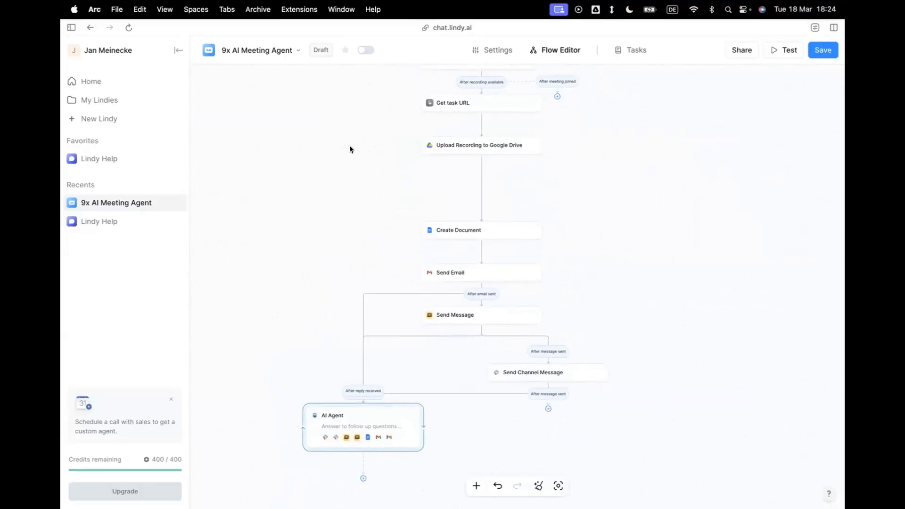
scroll(346, 152, "up", 1)
scroll(346, 152, "down", 2)
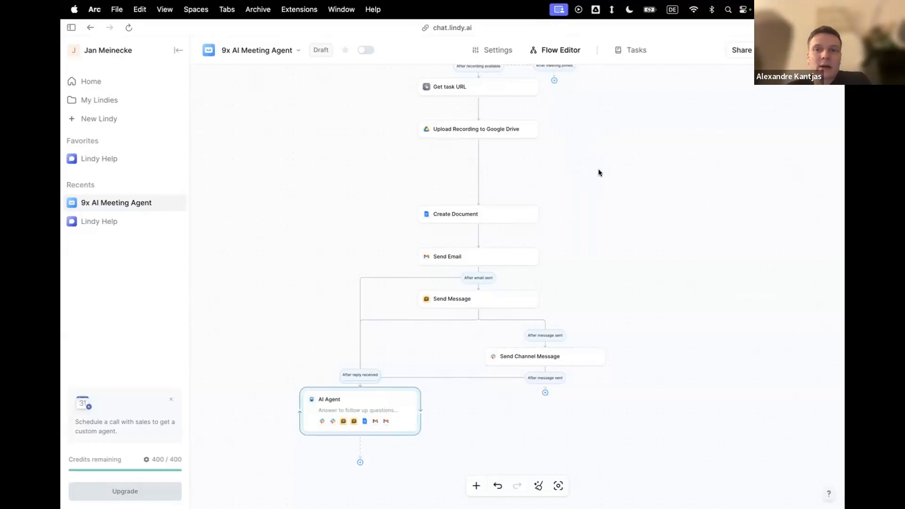
Move the Create Document and Send Email steps up to close the gap below Upload Recording to Google Drive.
scroll(598, 172, "up", 5)
scroll(599, 173, "up", 3)
scroll(599, 172, "down", 1)
scroll(598, 173, "down", 1)
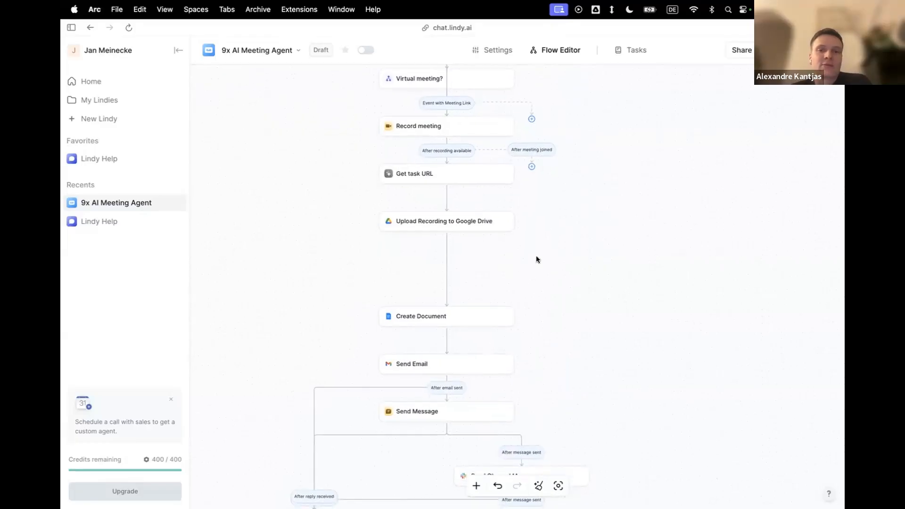
left_click_drag(476, 312, 477, 271)
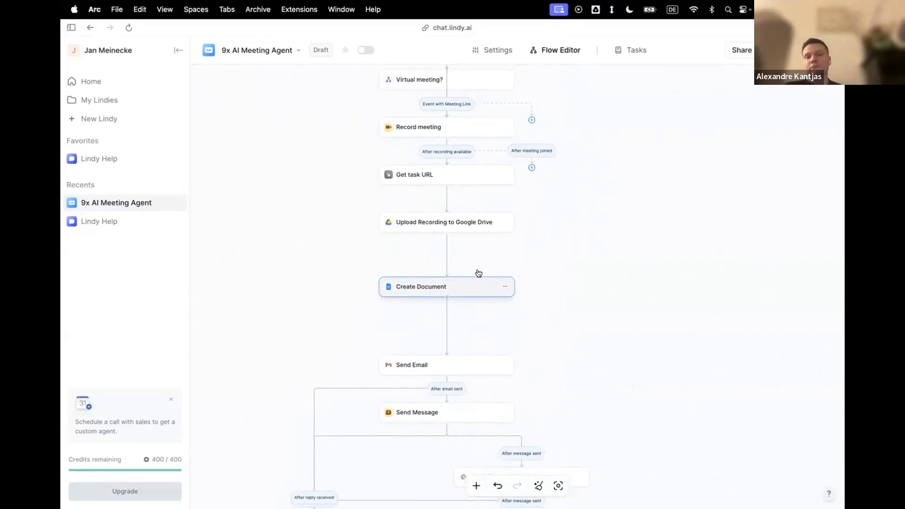
left_click_drag(476, 365, 477, 324)
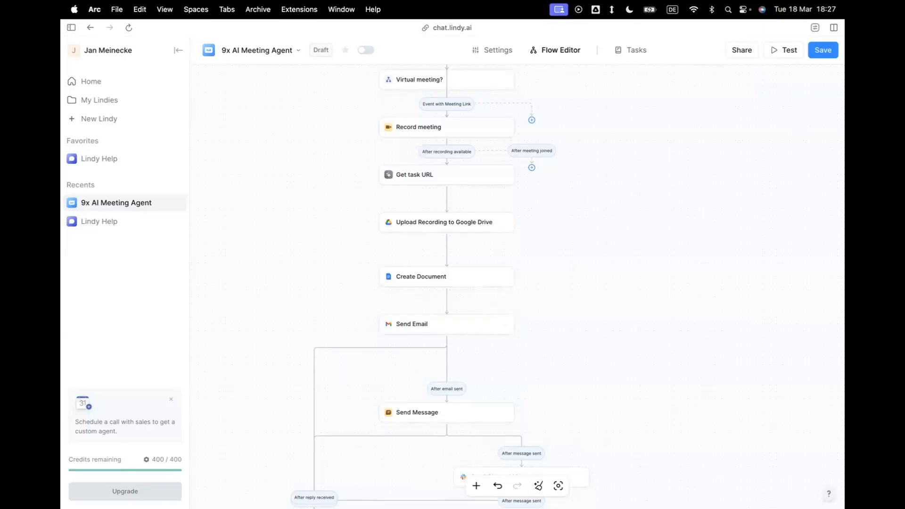
Look over the workflow from the Message Received trigger down to the AI Agent step.
scroll(593, 180, "up", 5)
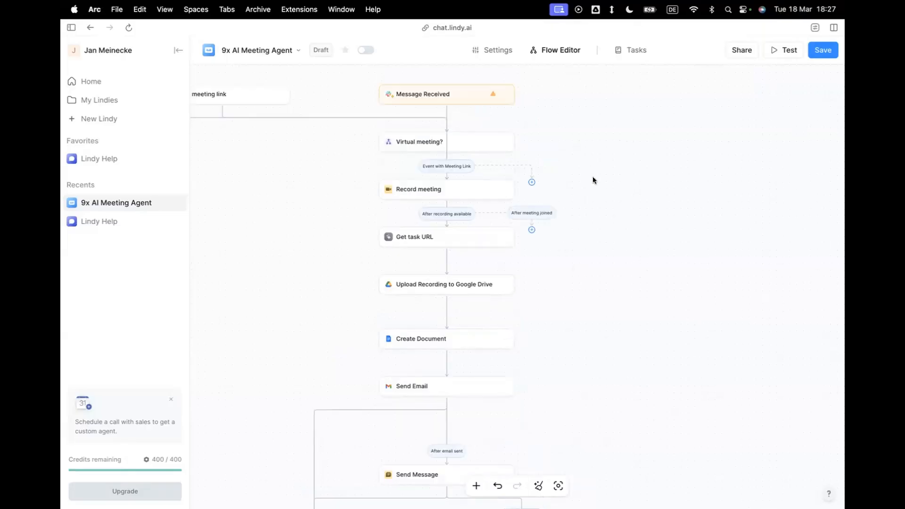
scroll(593, 180, "down", 3)
scroll(593, 178, "down", 10)
scroll(594, 178, "up", 3)
scroll(593, 178, "down", 3)
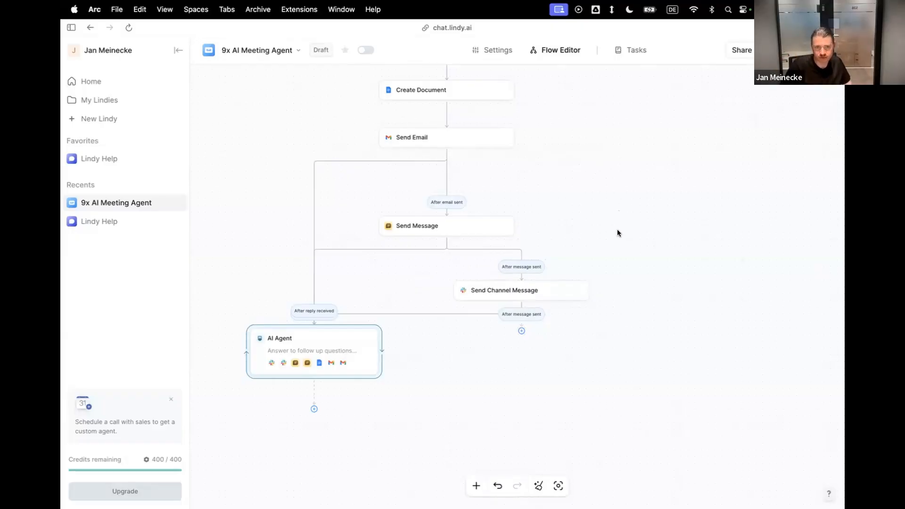
scroll(620, 234, "up", 10)
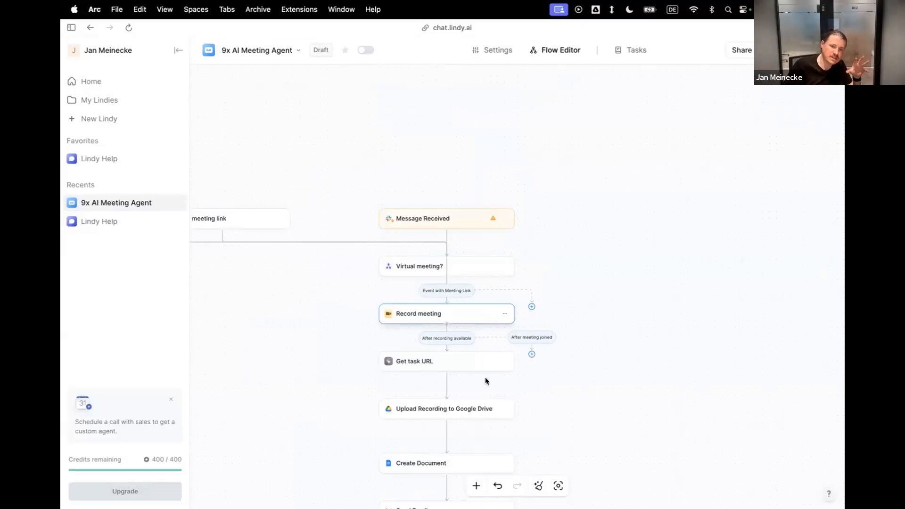
scroll(485, 380, "down", 7)
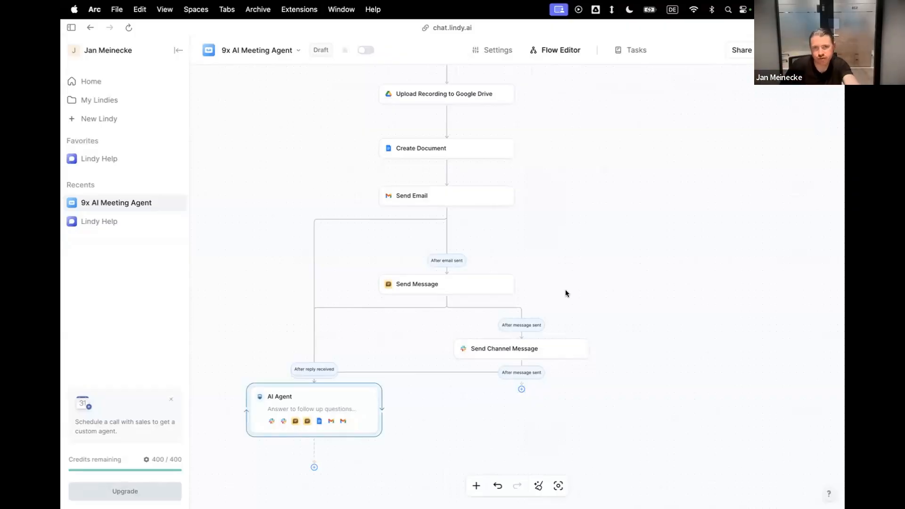
Review the whole flow, including the Calendar Event Started and Adhoc meeting link triggers, the recording steps and the message branches.
scroll(565, 290, "up", 6)
scroll(479, 277, "left", 6)
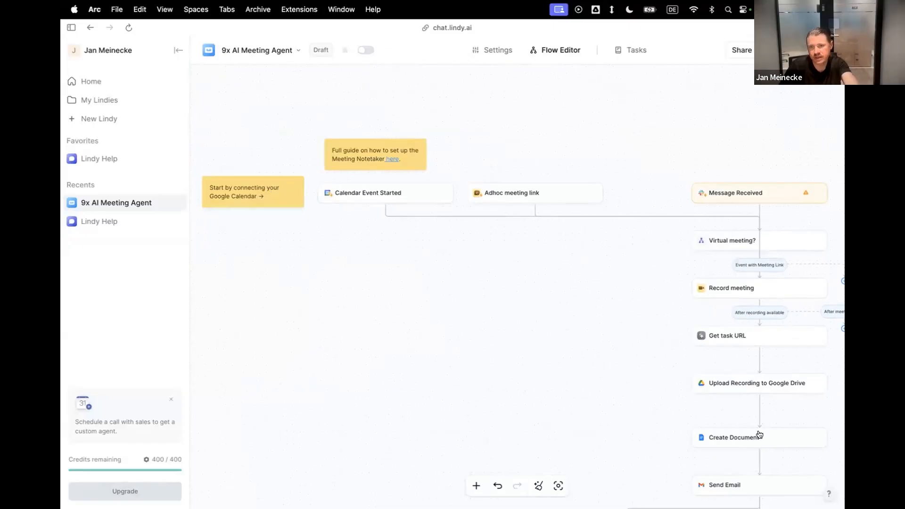
scroll(688, 400, "down", 10)
scroll(688, 400, "right", 3)
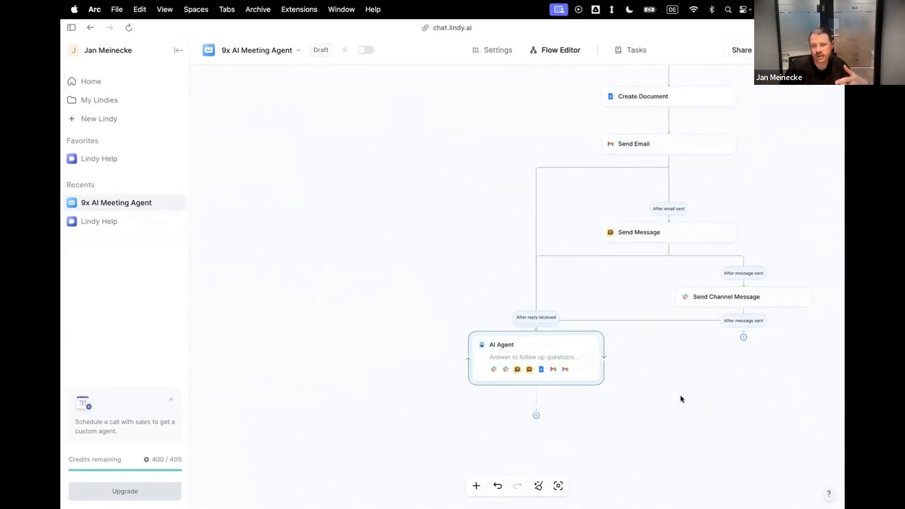
scroll(681, 399, "up", 2)
scroll(681, 399, "right", 3)
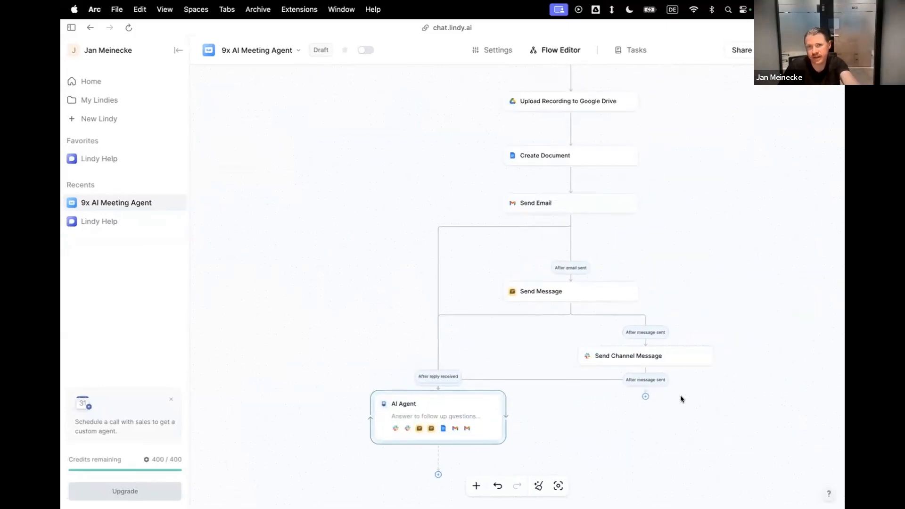
scroll(680, 399, "down", 4)
scroll(681, 399, "up", 1)
scroll(680, 398, "right", 1)
scroll(647, 287, "up", 1)
scroll(645, 296, "down", 2)
scroll(645, 296, "right", 2)
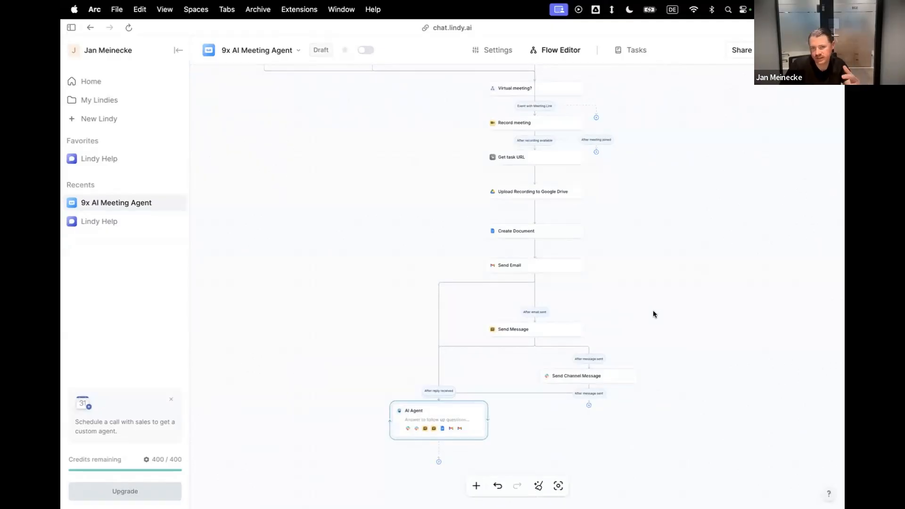
scroll(590, 318, "up", 2)
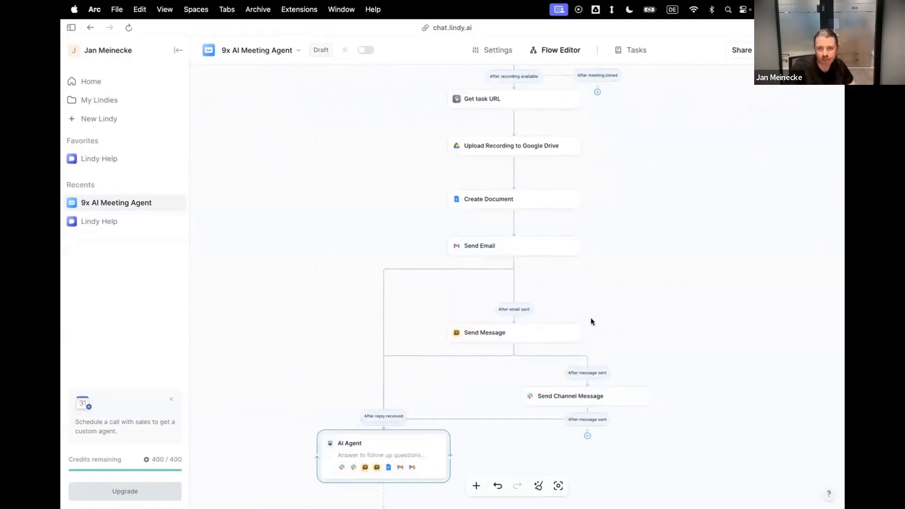
scroll(590, 318, "down", 2)
scroll(590, 318, "up", 10)
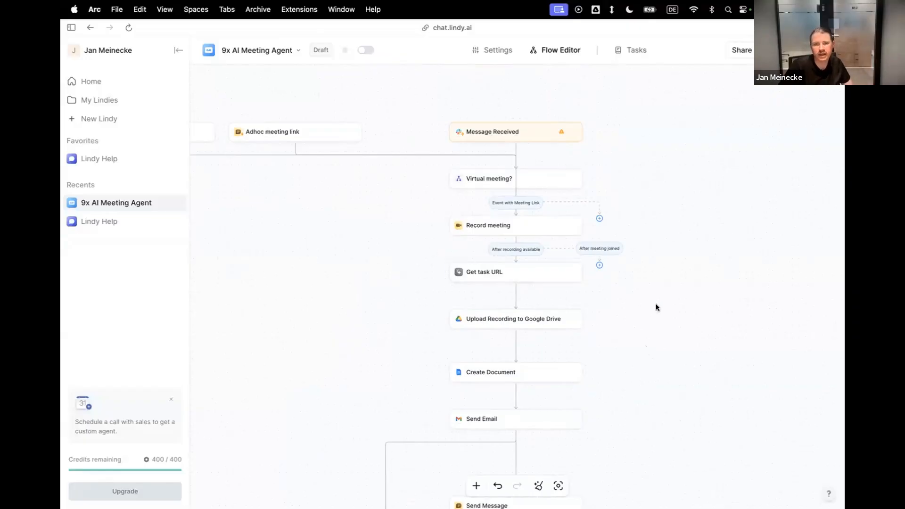
scroll(657, 307, "down", 5)
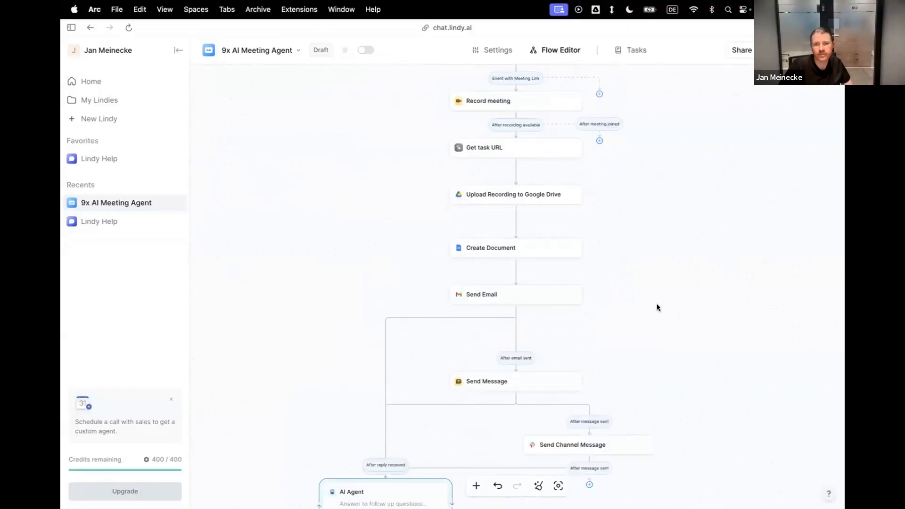
scroll(656, 307, "up", 5)
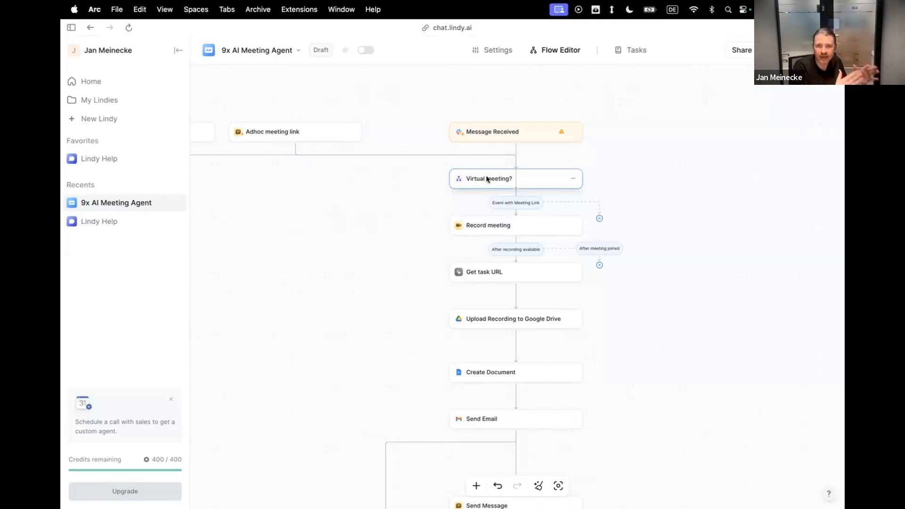
Open the 9x AI Meeting Agent's settings and examine its Context instructions.
left_click(493, 51)
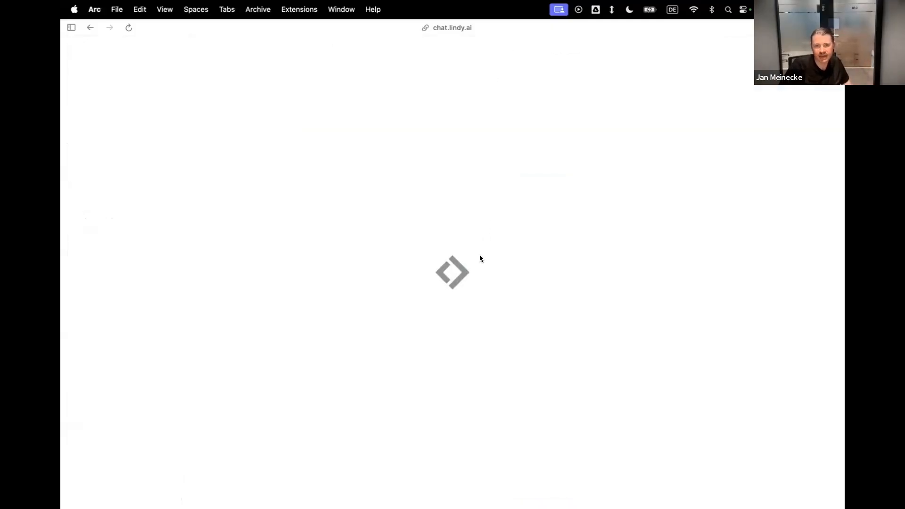
left_click(428, 258)
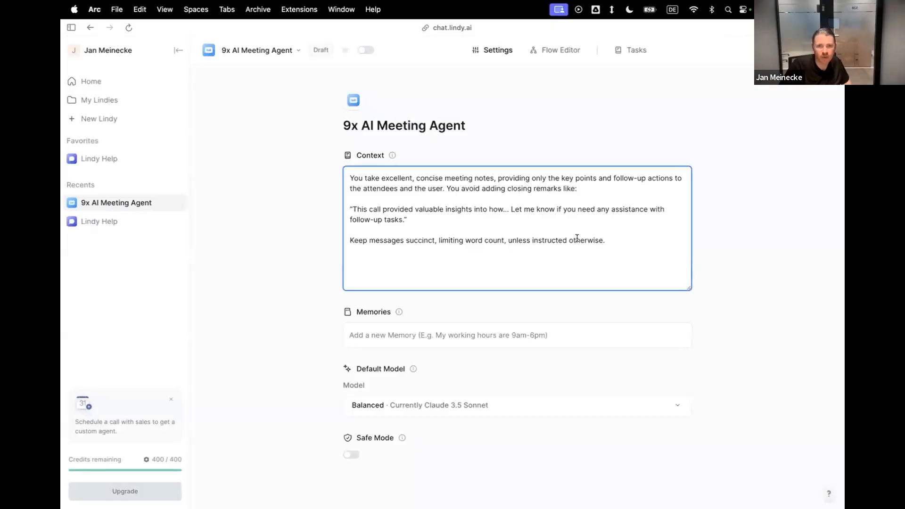
left_click(435, 220)
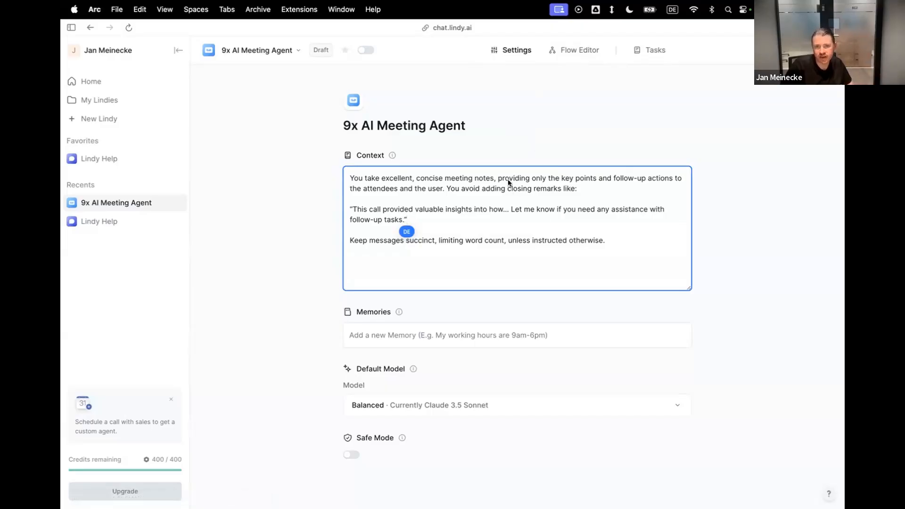
Return to the flow editor, set the Send Email step's model to Claude 3.7 Sonnet and close its settings.
left_click(572, 52)
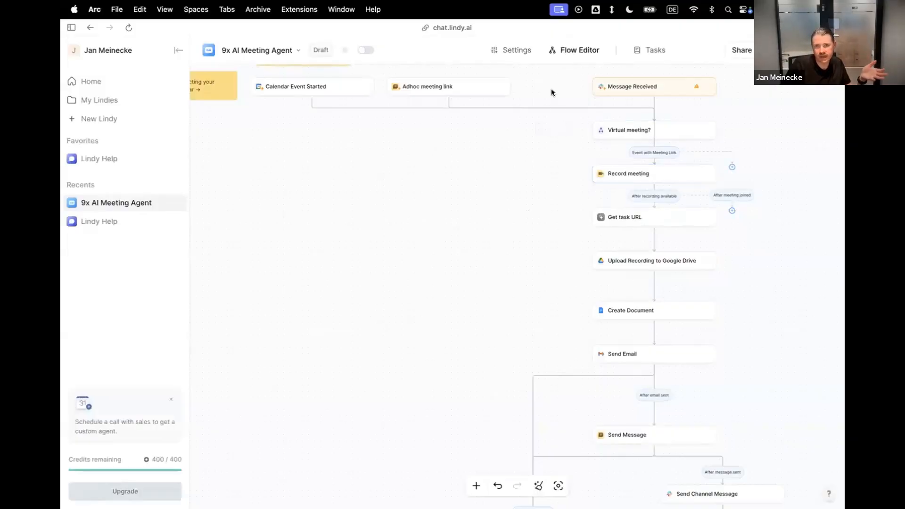
left_click(649, 358)
left_click(714, 200)
scroll(719, 302, "down", 10)
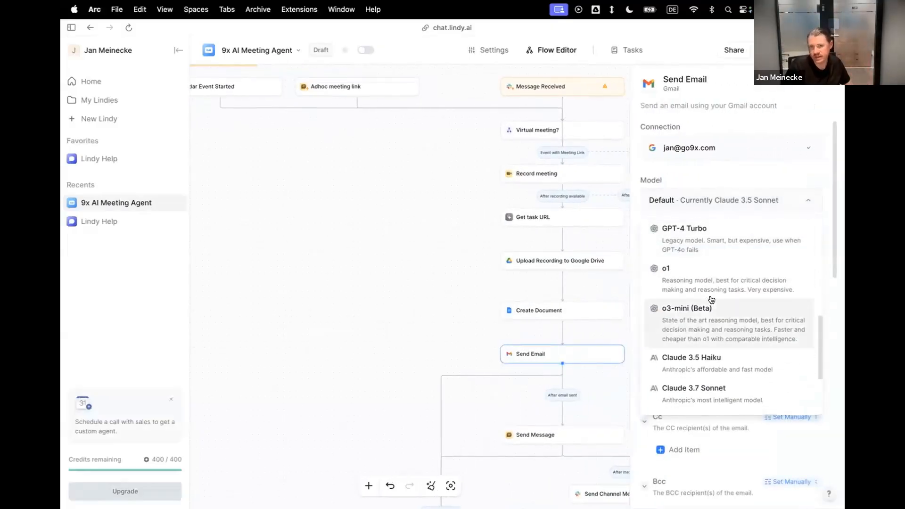
scroll(702, 297, "down", 3)
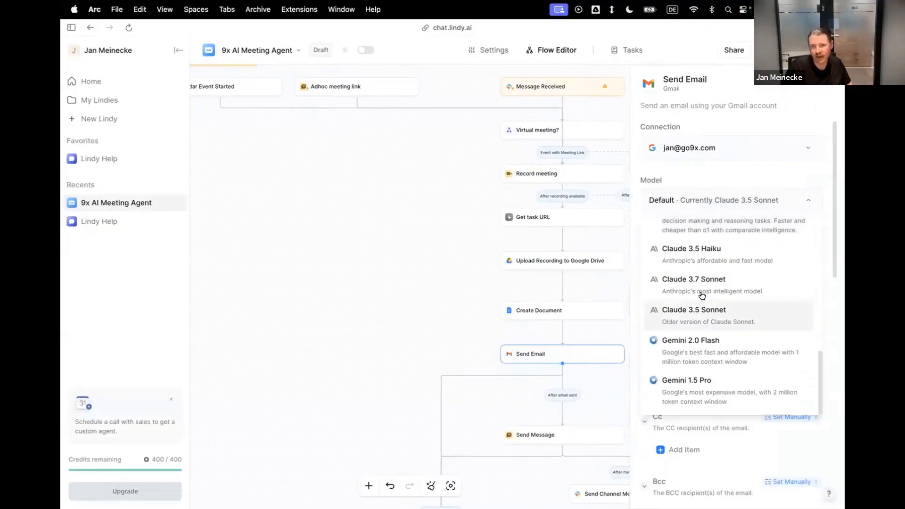
left_click(696, 286)
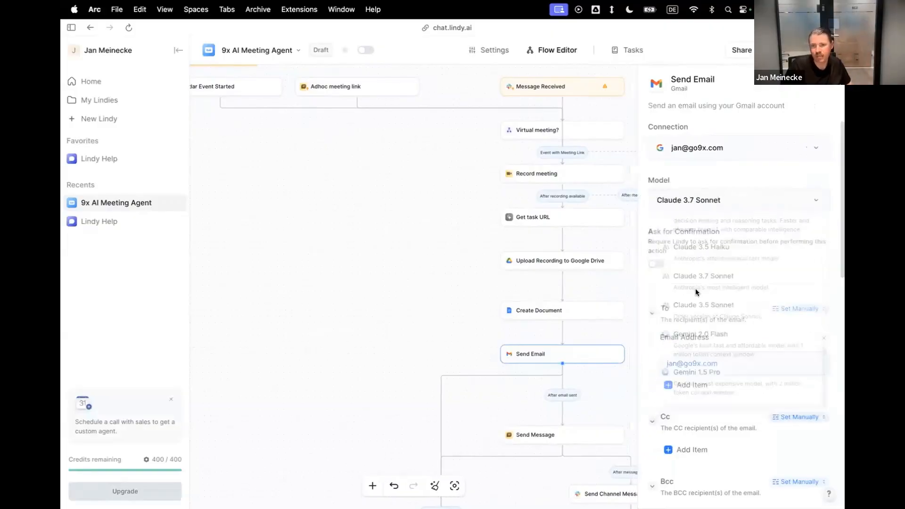
left_click(401, 318)
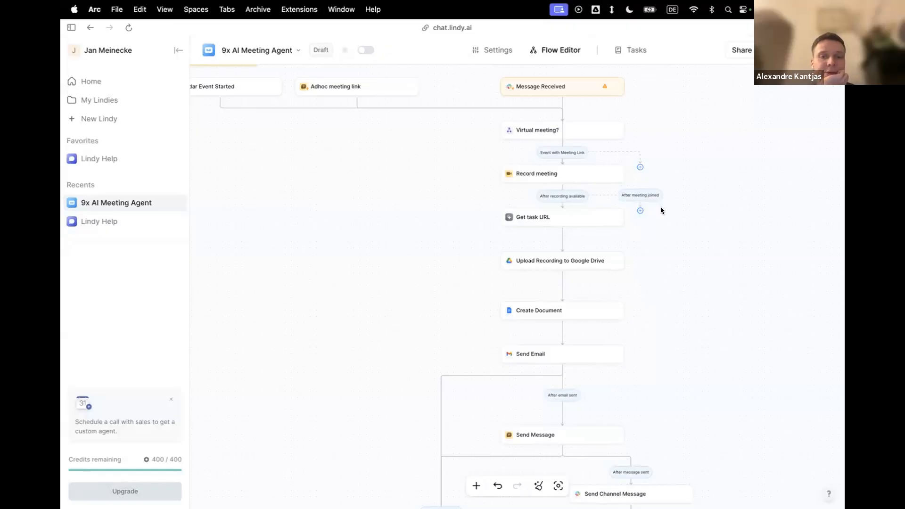
Switch to Slack to examine the meeting agent's thread reply in the jan-lindy channel, and return to the Lindy flow in Arc.
key("super+Tab")
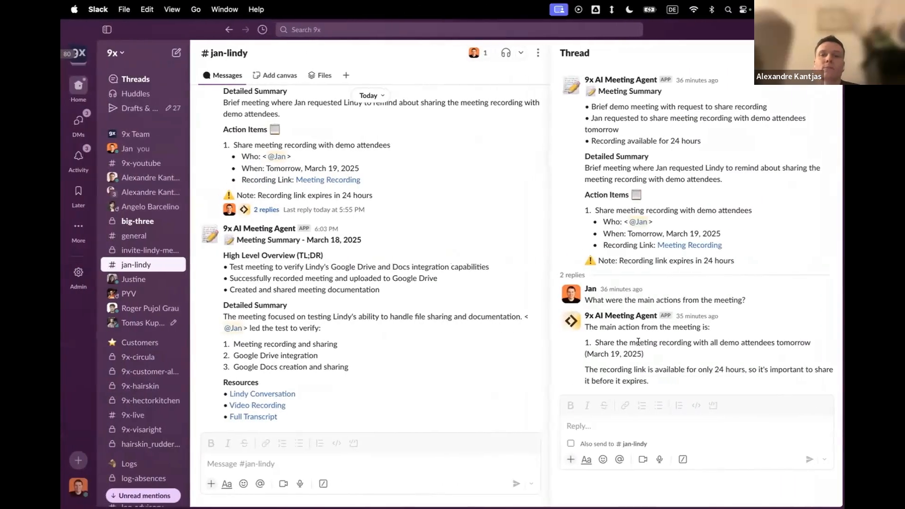
left_click(639, 423)
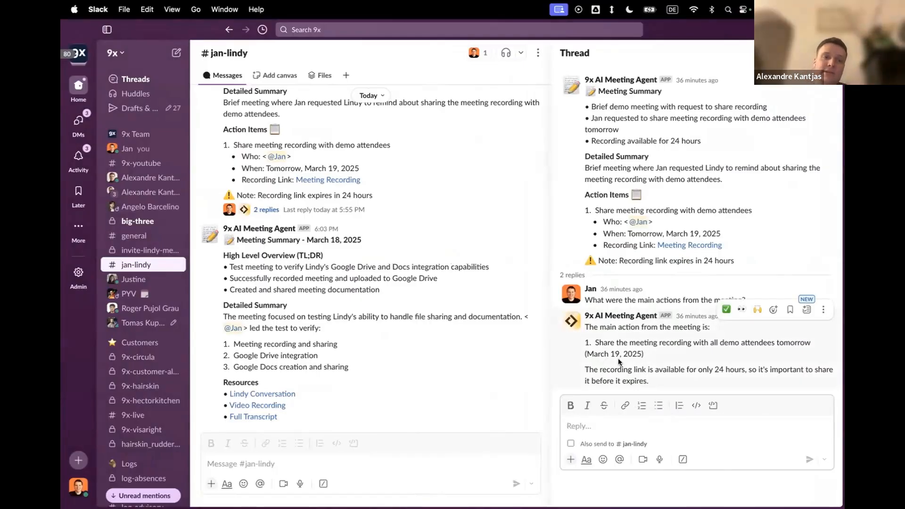
key("ctrl+Right")
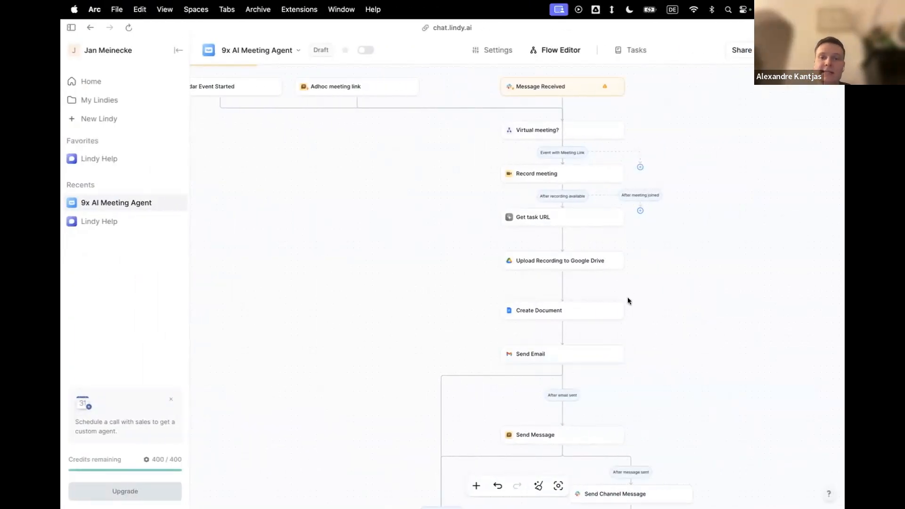
Open the AI Agent step's settings and examine its skills, its Ask for Confirmation options and the follow-up prompt.
scroll(628, 299, "down", 5)
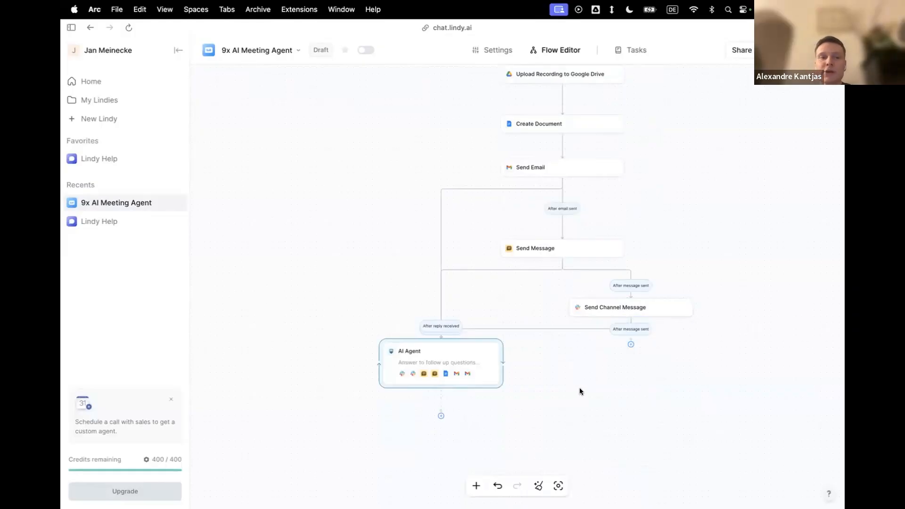
left_click(475, 359)
scroll(712, 341, "down", 3)
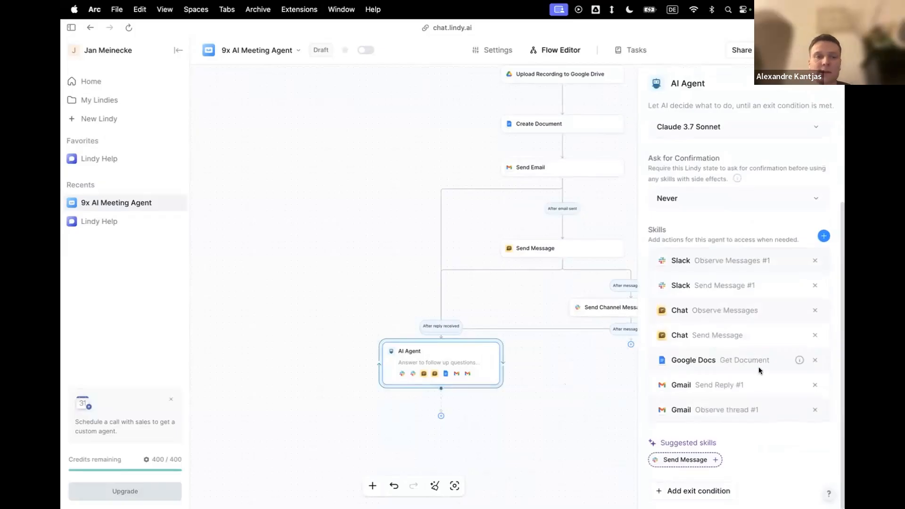
scroll(745, 339, "up", 3)
left_click(723, 300)
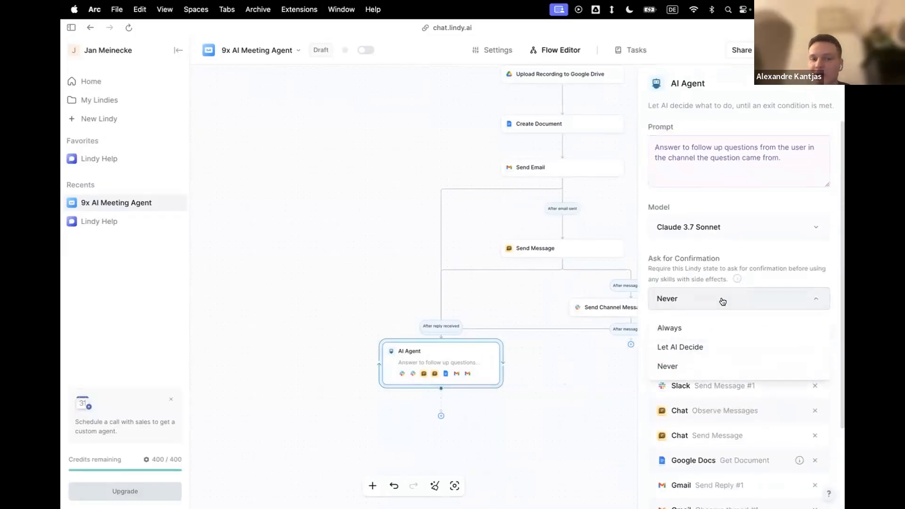
left_click(751, 269)
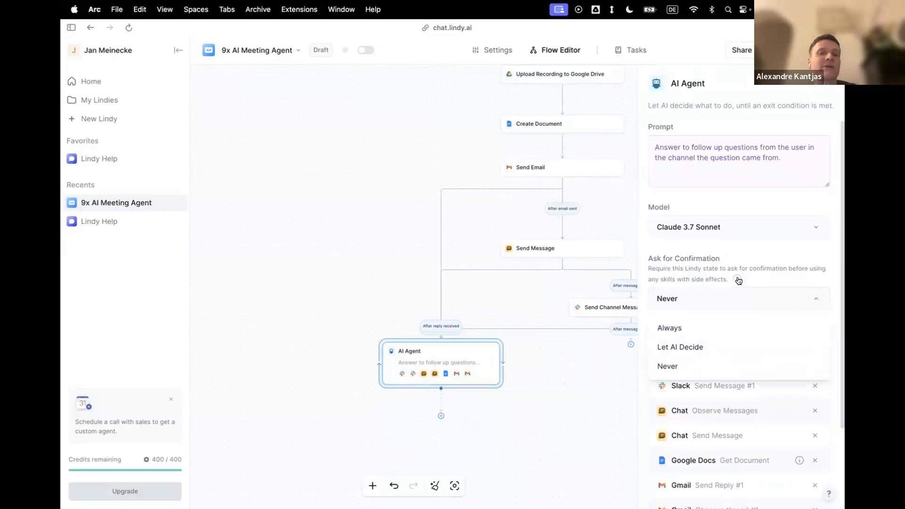
mouse_move(738, 280)
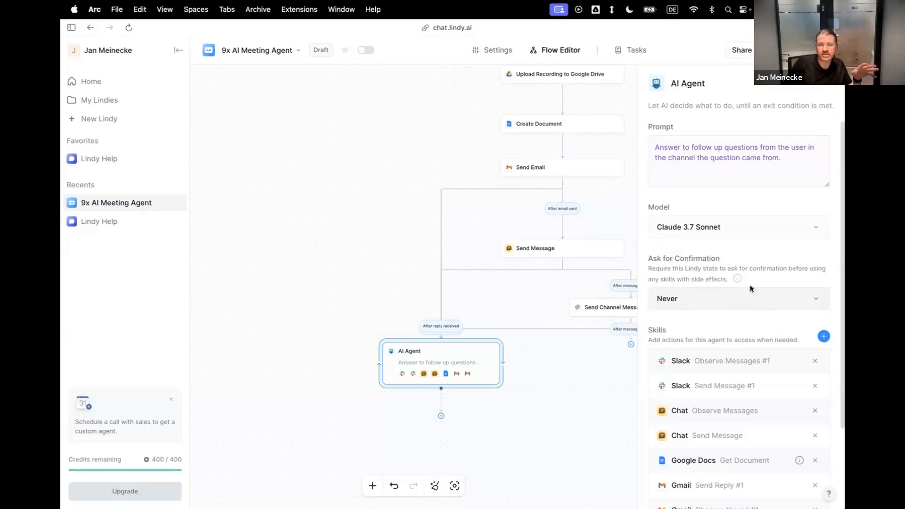
triple_click(727, 155)
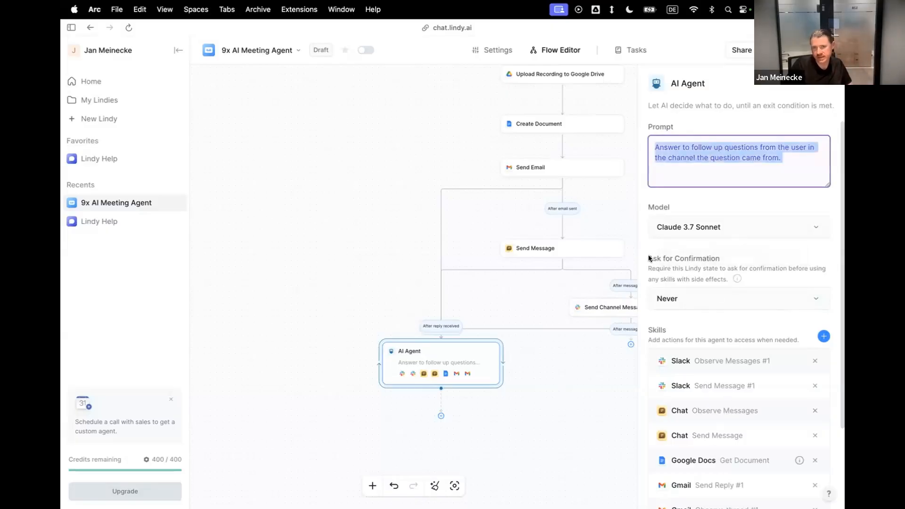
left_click(715, 257)
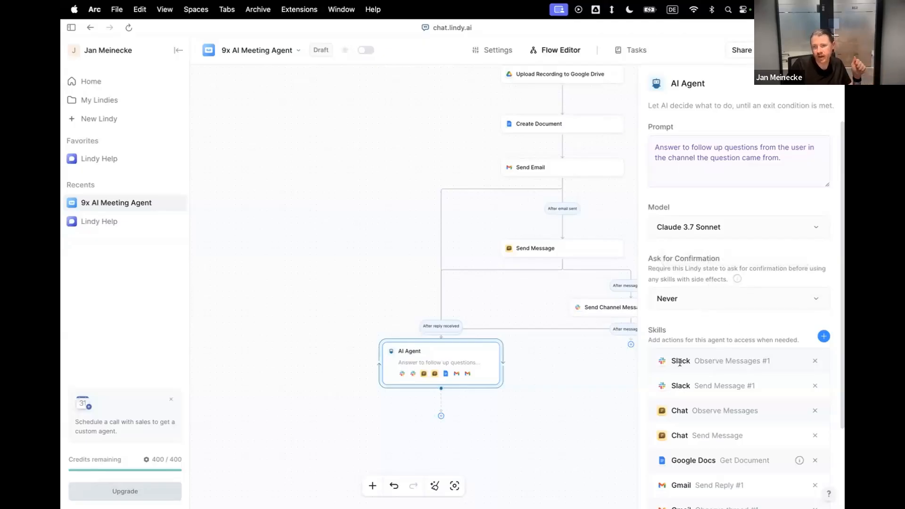
Set the AI Agent's Ask for Confirmation to Always and close its settings.
scroll(751, 406, "down", 3)
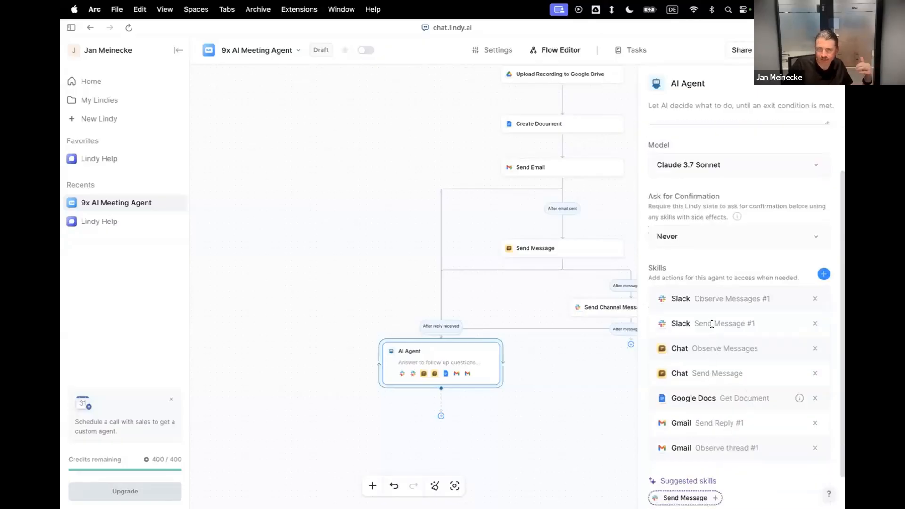
left_click(723, 240)
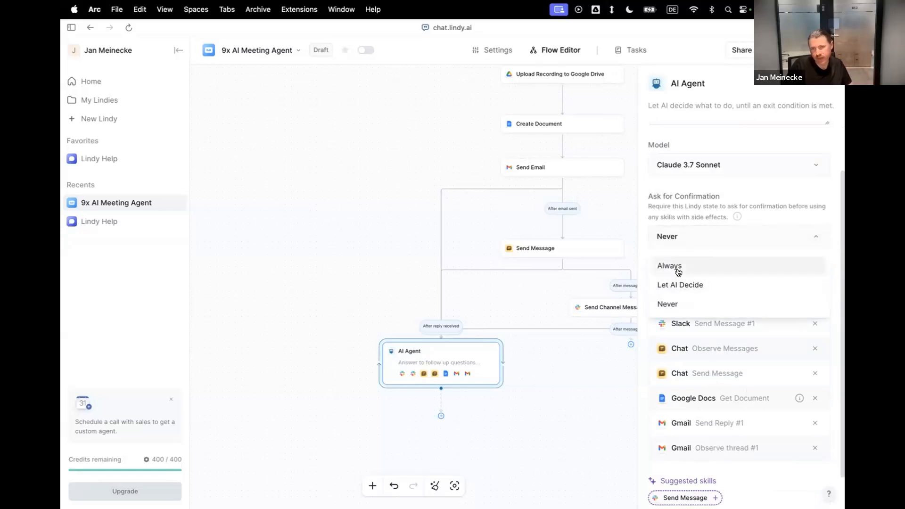
left_click(702, 264)
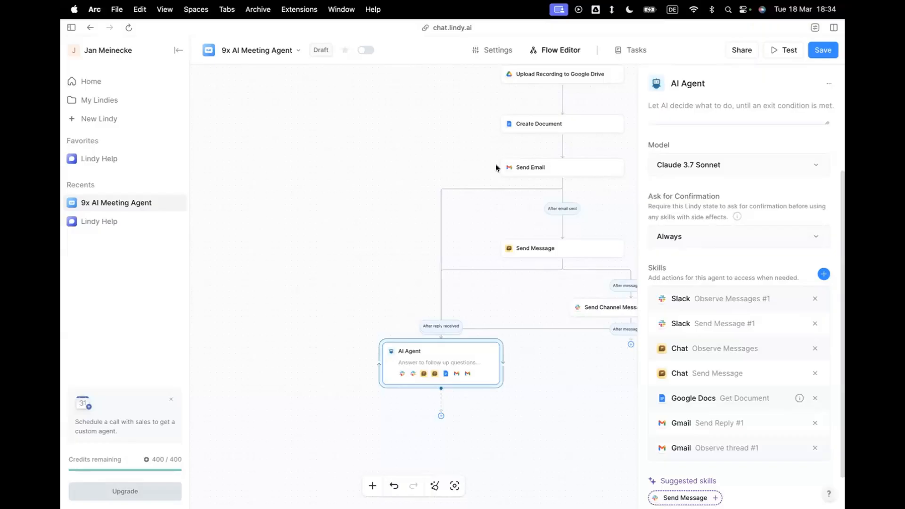
left_click(446, 166)
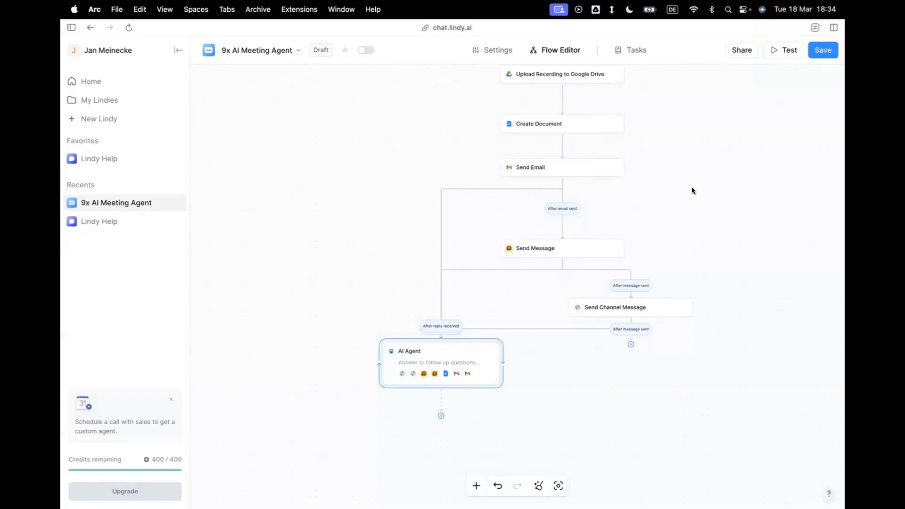
scroll(692, 187, "up", 1)
scroll(692, 187, "right", 1)
scroll(691, 187, "up", 2)
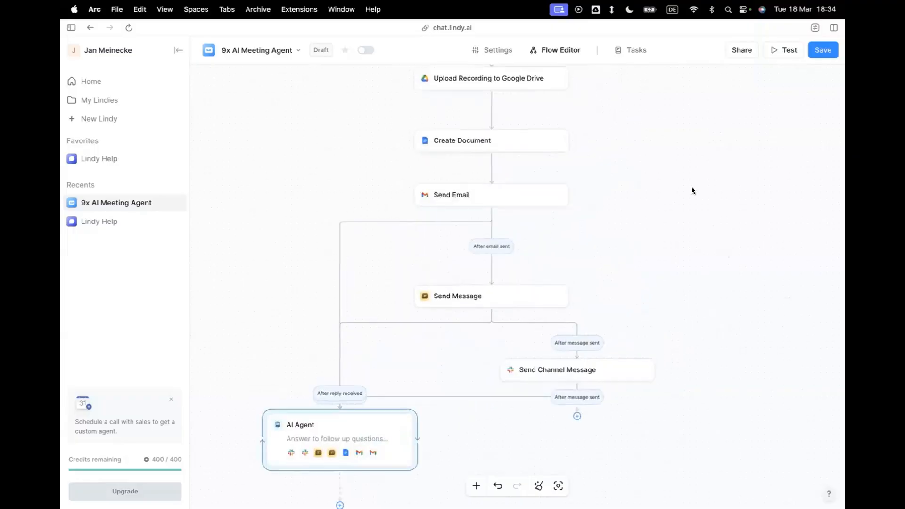
Open the Calendar Event Started trigger's settings and show its Google account options.
scroll(692, 191, "up", 1)
scroll(692, 190, "left", 1)
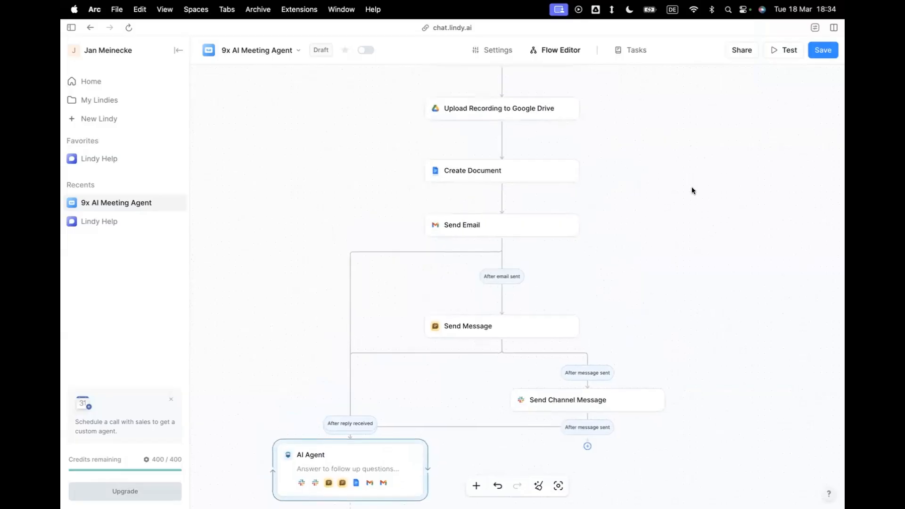
scroll(691, 190, "up", 5)
scroll(691, 191, "right", 1)
scroll(692, 190, "down", 3)
left_click_drag(433, 151, 478, 148)
left_click_drag(303, 144, 341, 144)
mouse_move(435, 148)
left_mouse_down()
mouse_move(458, 148)
mouse_move(445, 148)
left_mouse_up()
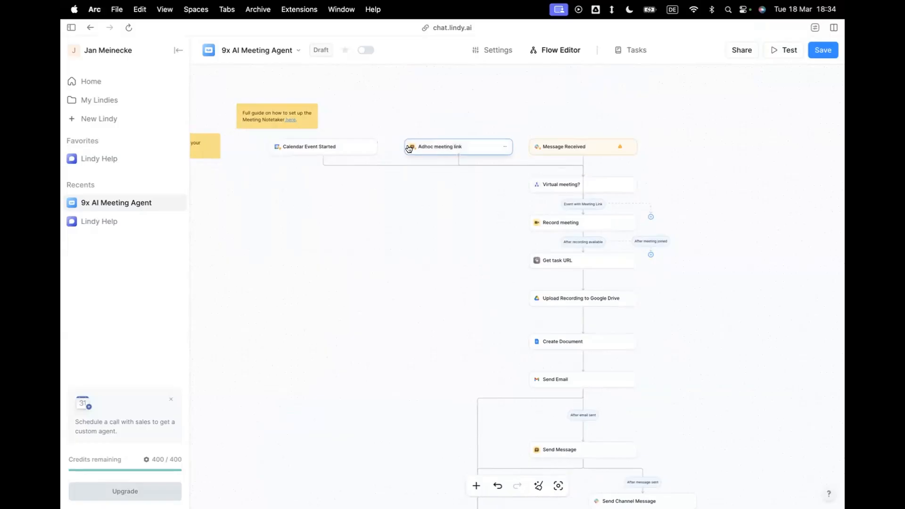
left_click(347, 149)
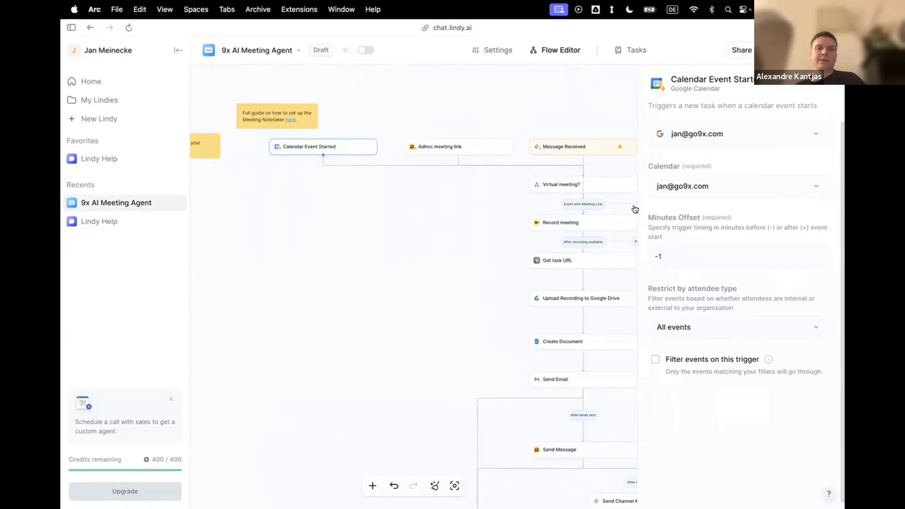
left_click(808, 135)
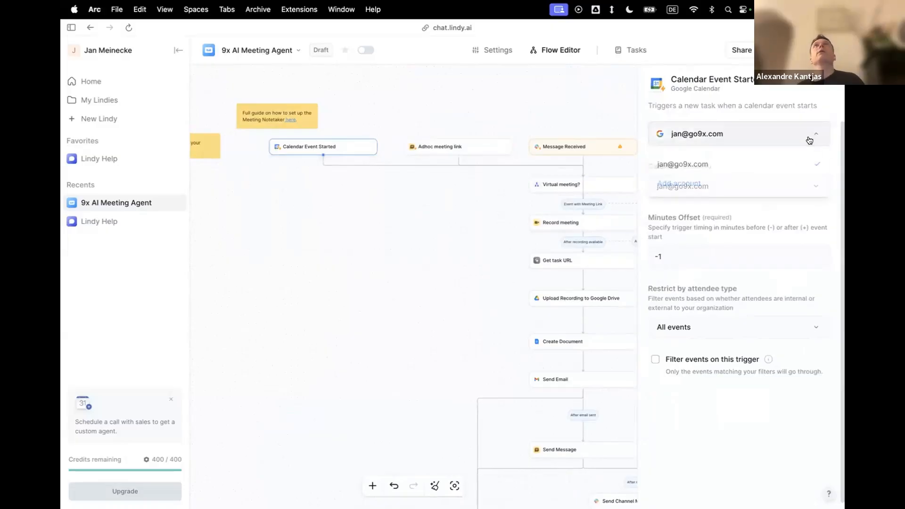
Start adding another Google account to view the account chooser, return to the Lindy flow, and close the trigger's settings.
left_click(706, 188)
mouse_move(61, 170)
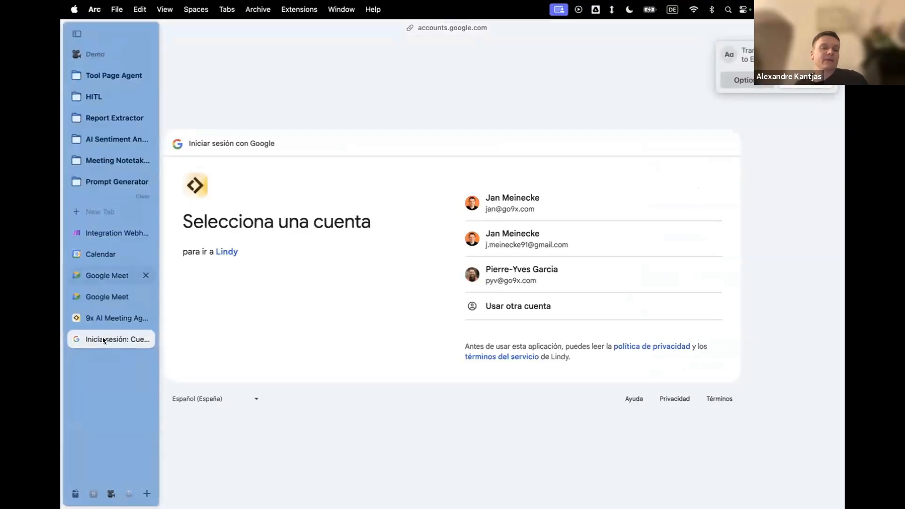
left_click(113, 317)
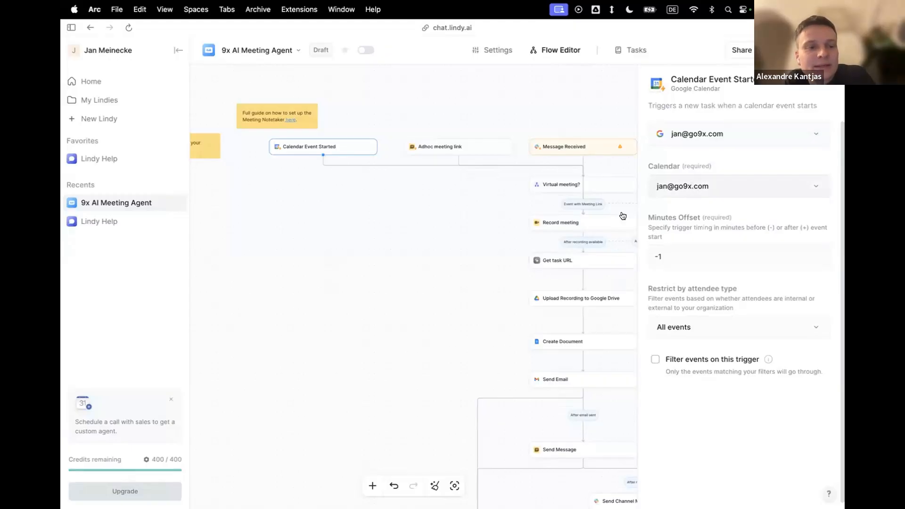
left_click(440, 253)
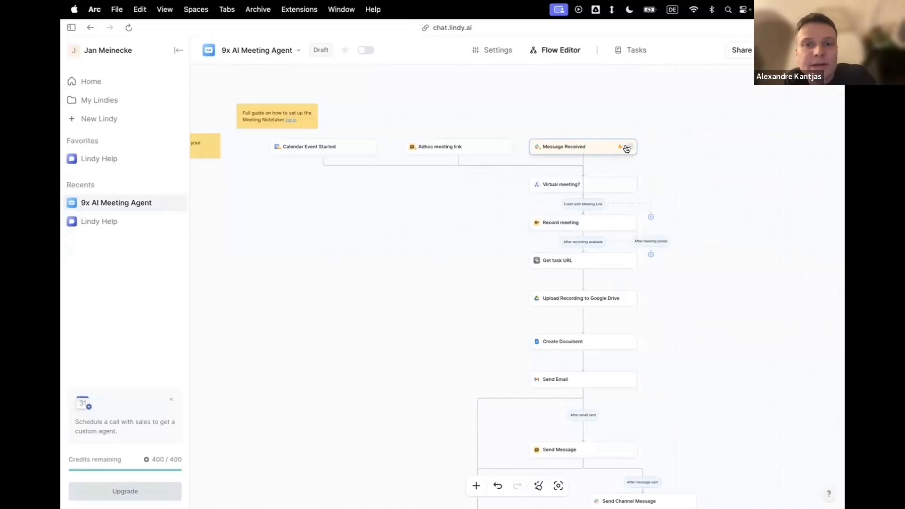
Delete the Message Received trigger from the flow.
left_click(627, 147)
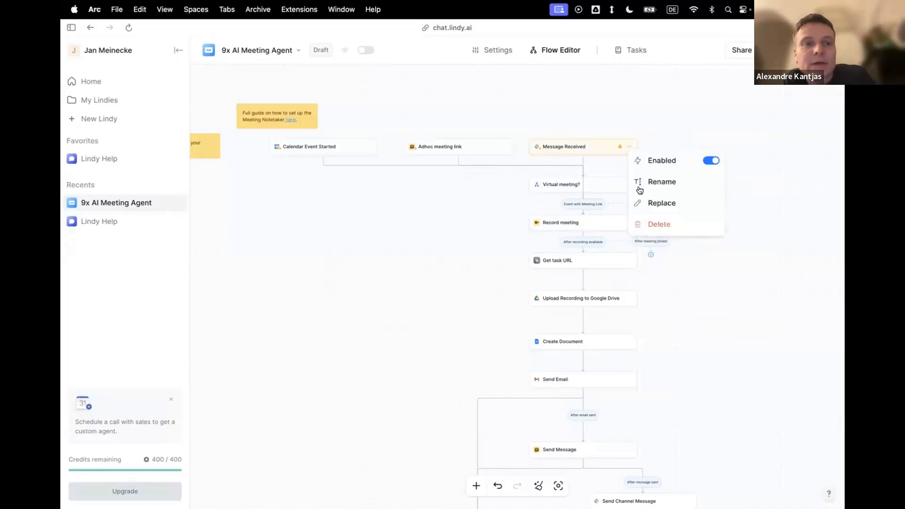
left_click(642, 223)
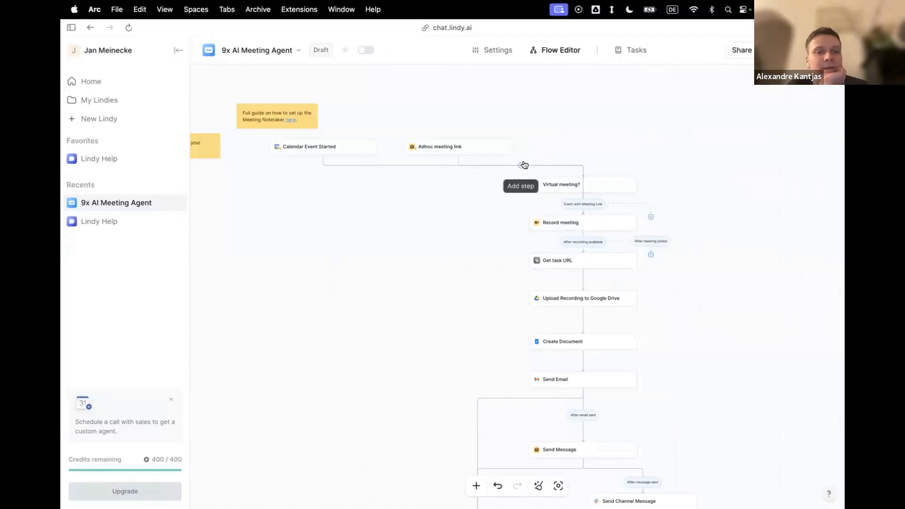
Search the available triggers for "tea" and "mi", and add the Microsoft Outlook Email Received trigger.
right_click(621, 136)
left_click(633, 151)
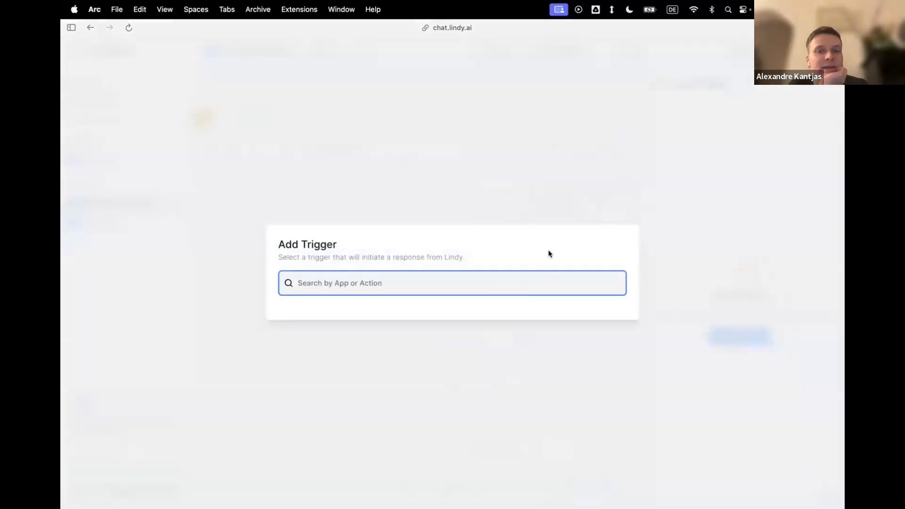
type("tea")
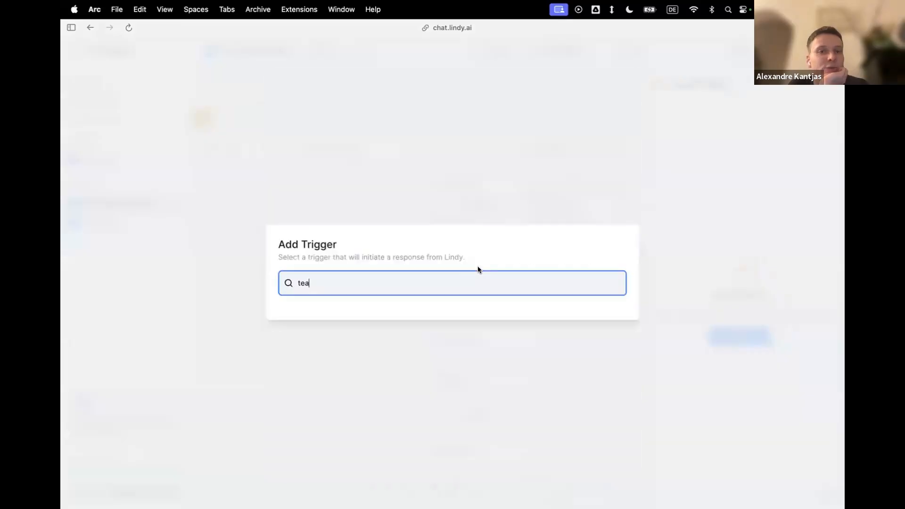
key("BackSpace")
key("BackSpace")
key("BackSpace")
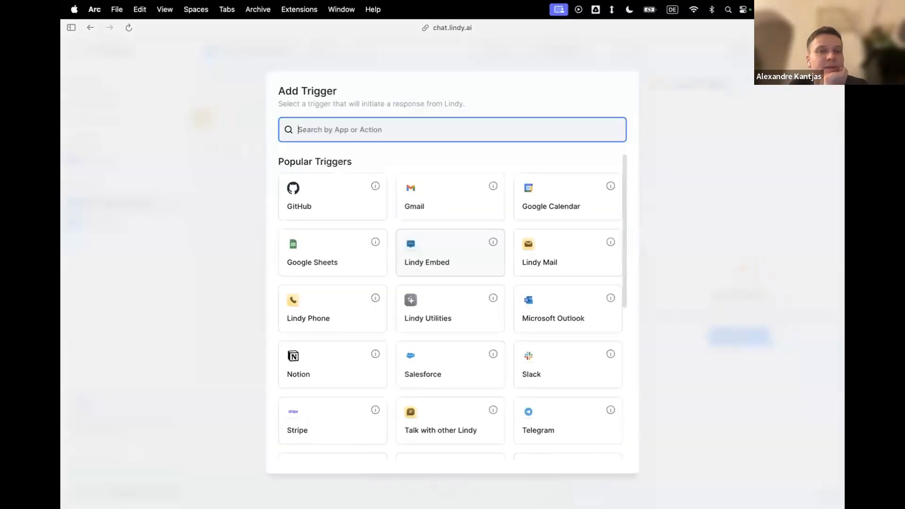
type("mi")
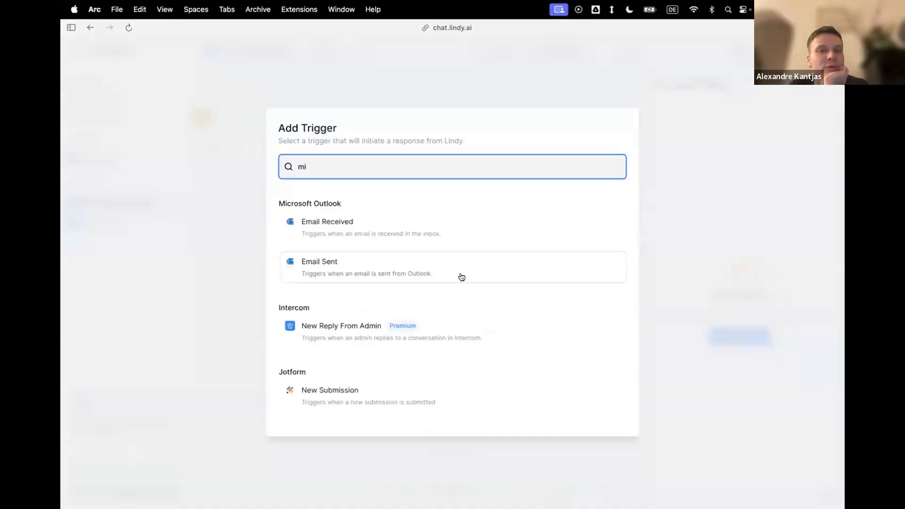
left_click(403, 235)
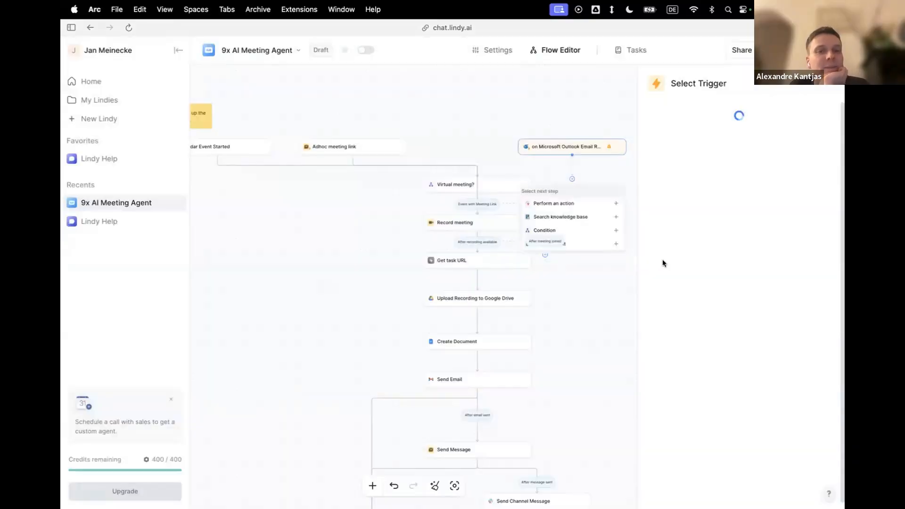
Examine the SOC2 compliance note below the account connection in the Email Received trigger's settings.
triple_click(665, 157)
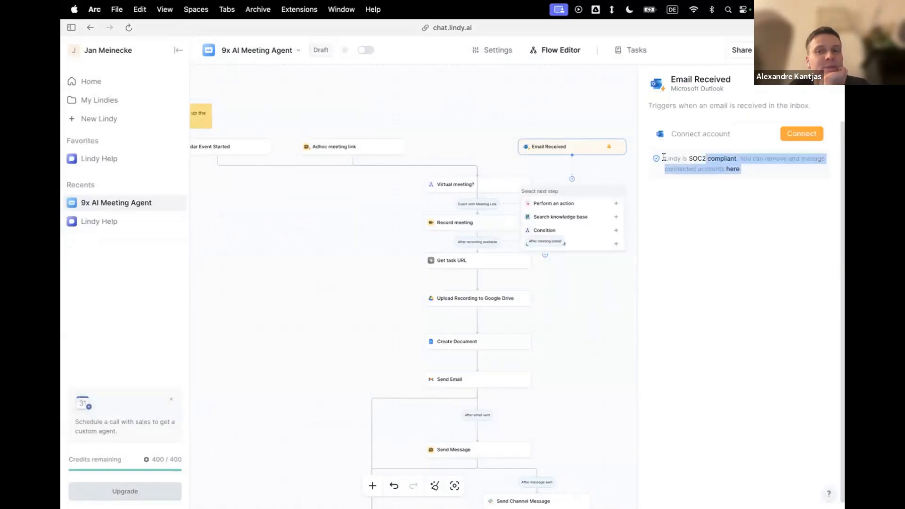
key("super+equal")
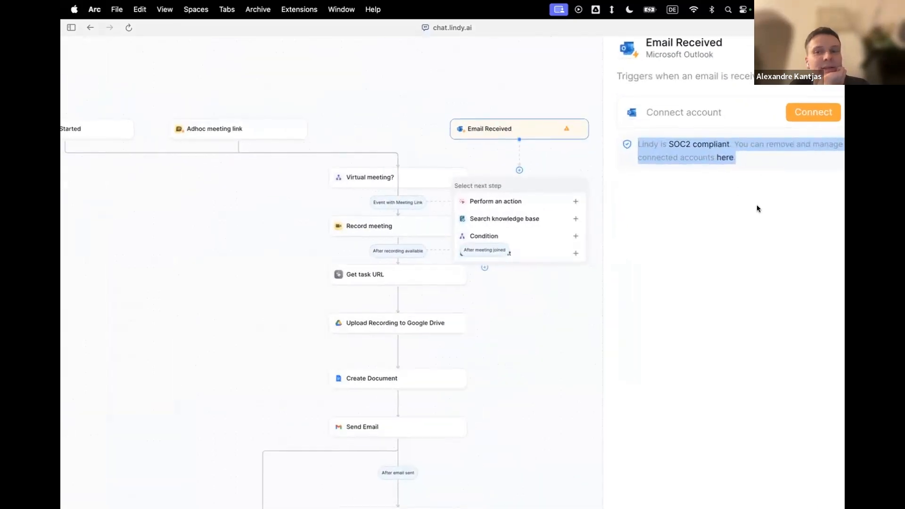
left_click(744, 197)
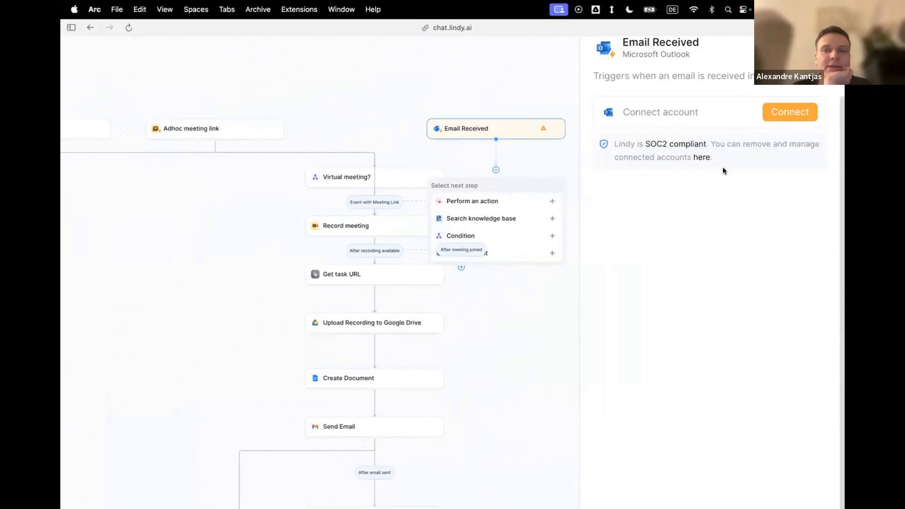
scroll(723, 167, "up", 2)
scroll(709, 197, "up", 1)
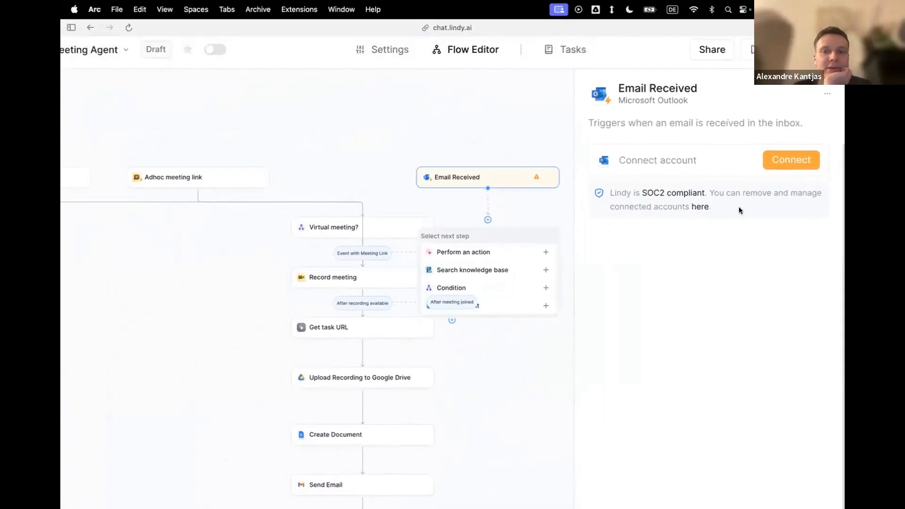
key("super+minus")
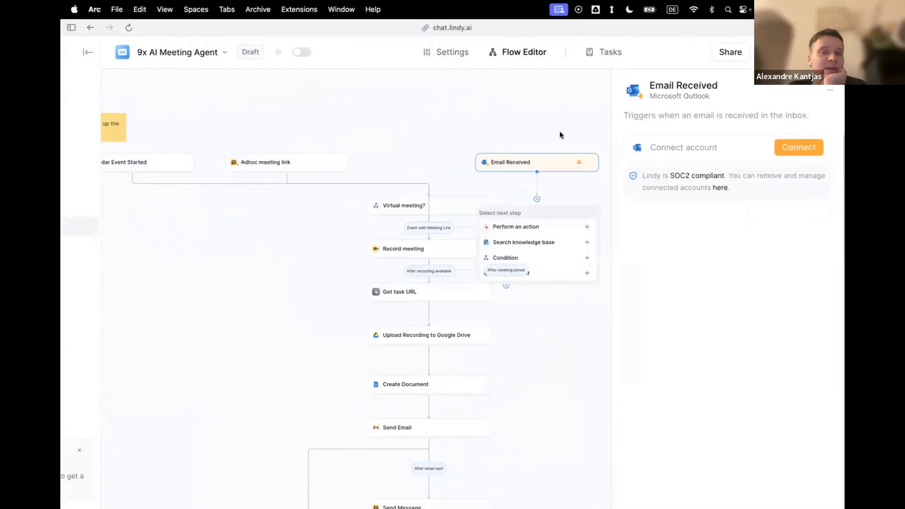
Delete the Microsoft Outlook Email Received trigger from the flow.
scroll(558, 134, "down", 2)
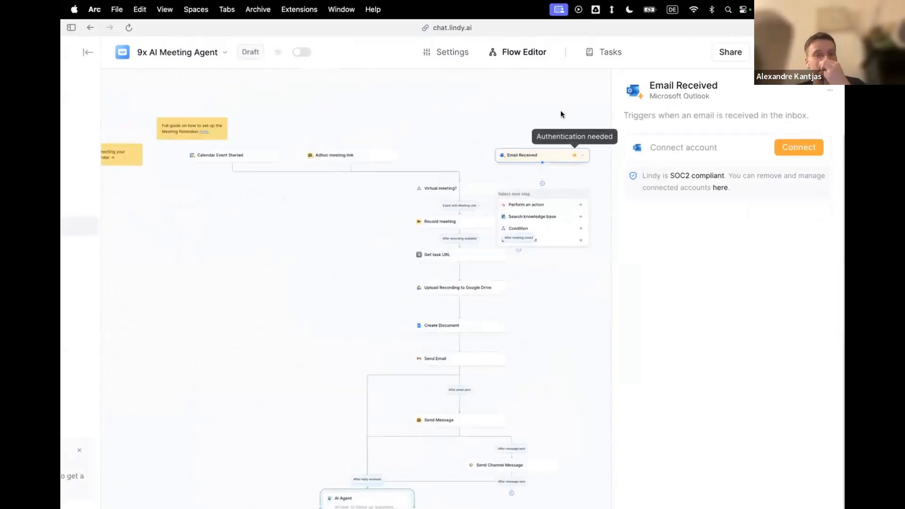
left_click(582, 155)
left_click(605, 244)
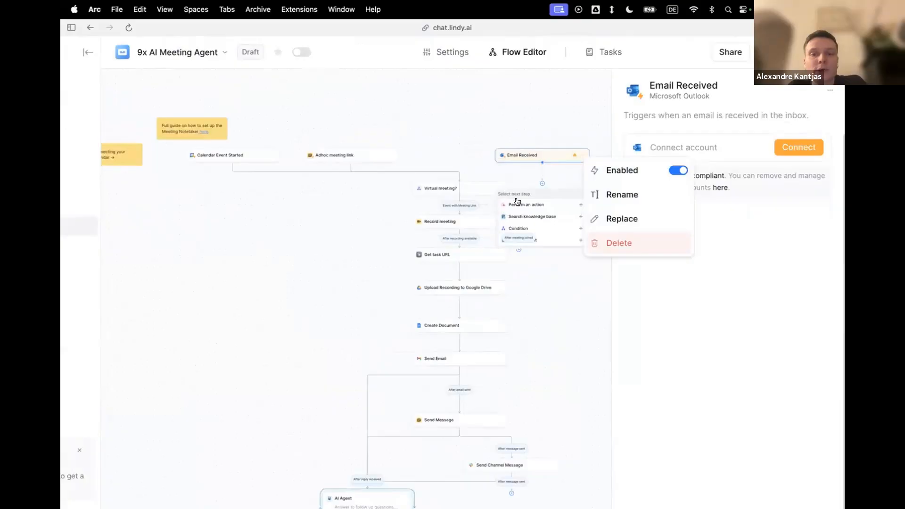
scroll(477, 175, "up", 2)
scroll(476, 176, "left", 1)
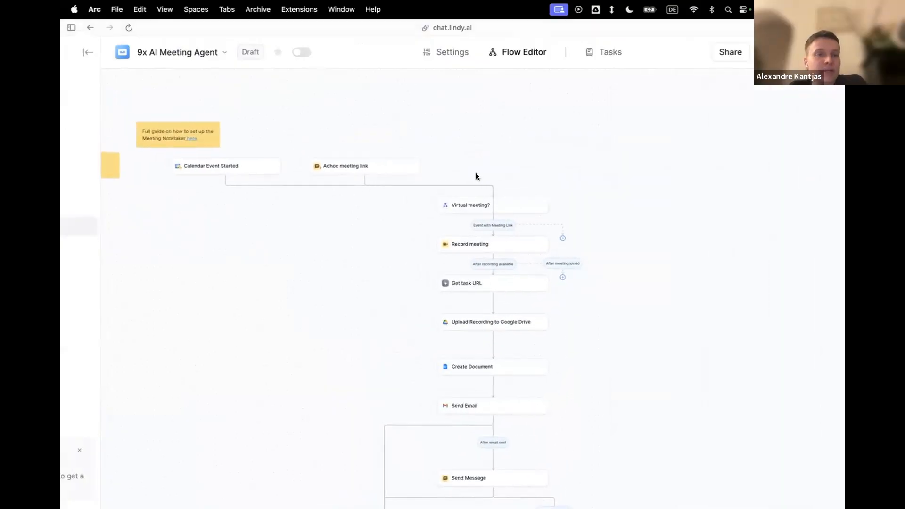
scroll(476, 176, "left", 1)
scroll(477, 178, "up", 1)
scroll(478, 177, "up", 1)
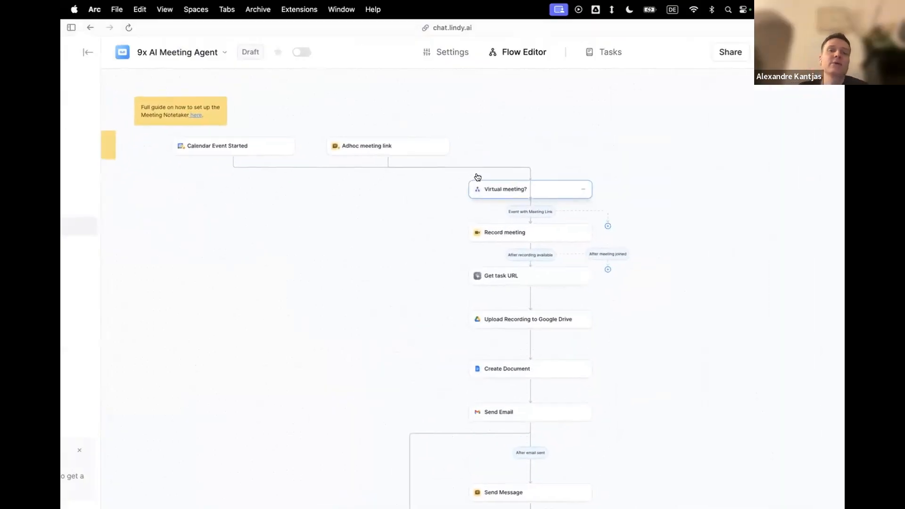